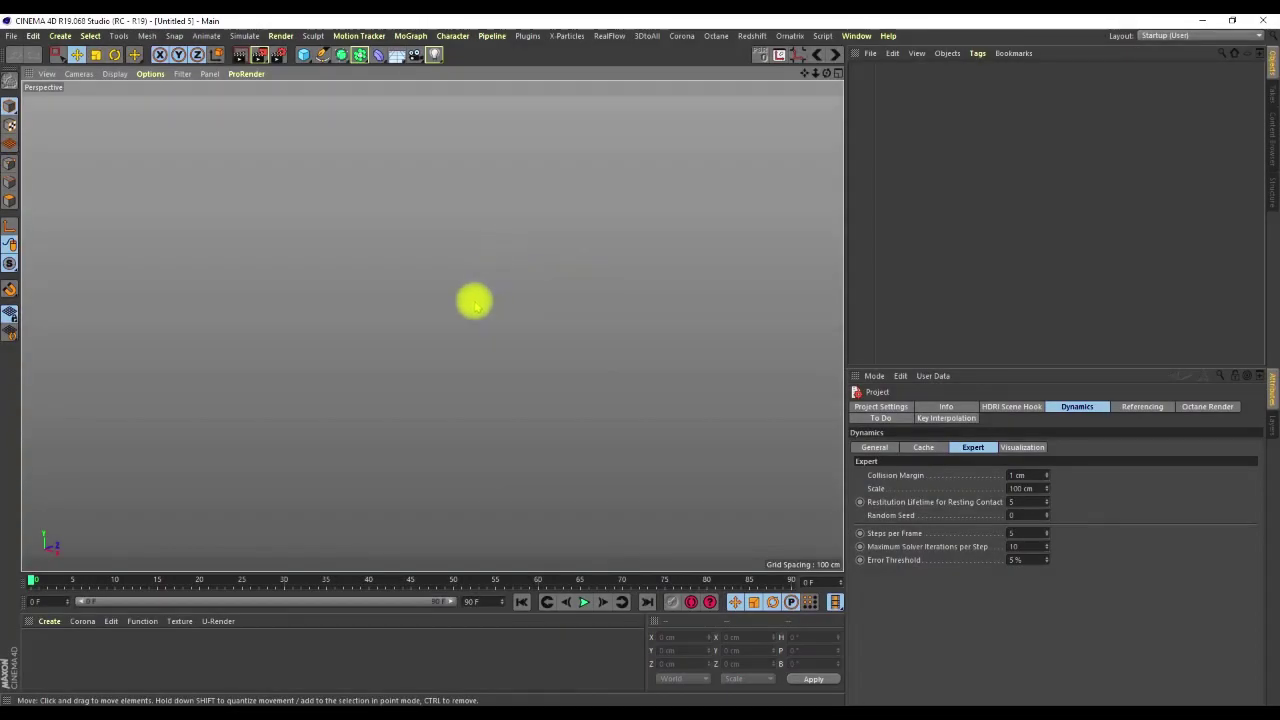
Step: Add a cube and reshape it into a flat, elongated beam about 106 by 33 by 380 cm
click(303, 54)
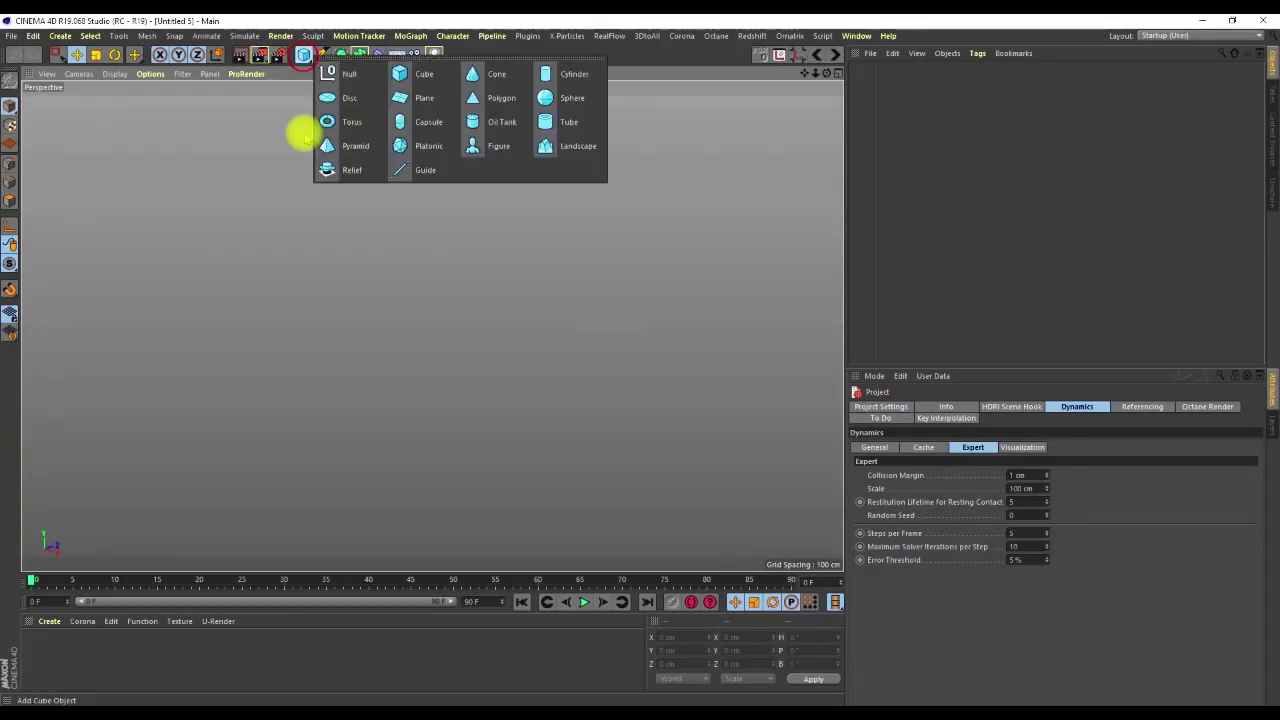
click(410, 76)
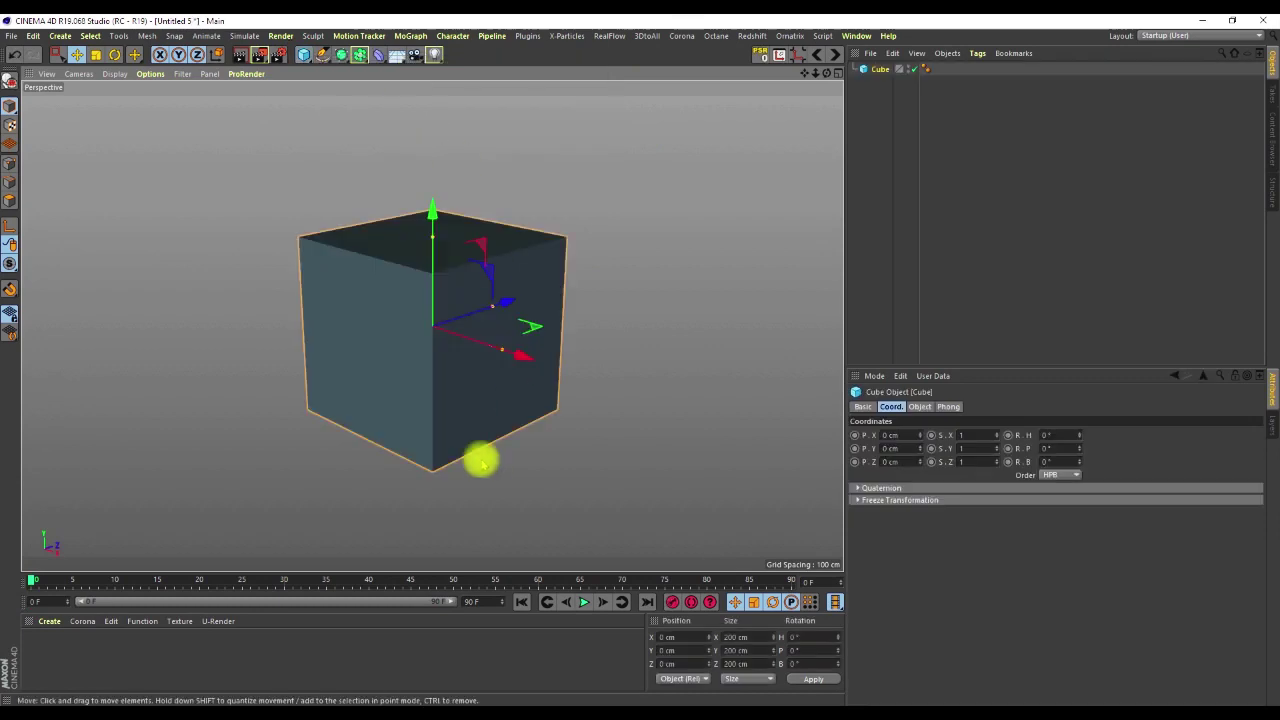
drag(429, 237, 423, 309)
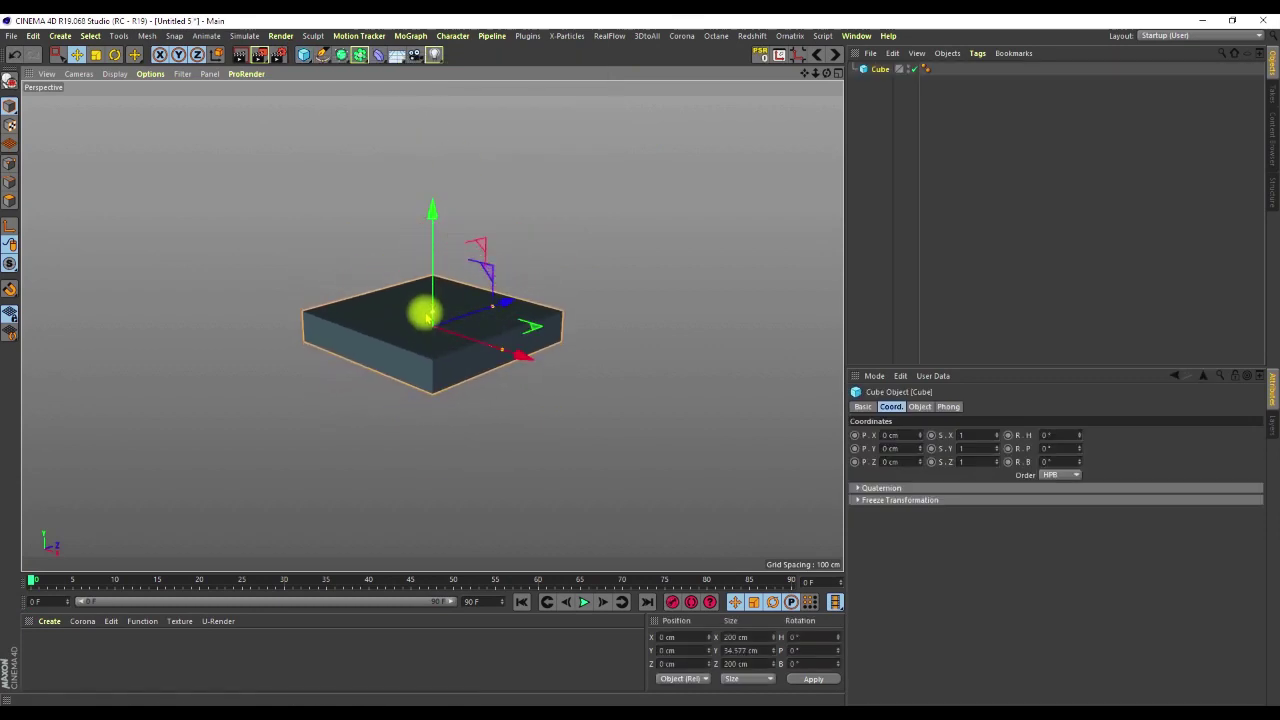
alt+drag(461, 364, 484, 413)
drag(490, 333, 606, 291)
Step: Raise the beam and set its Y position to 350 cm
alt+drag(463, 337, 497, 111)
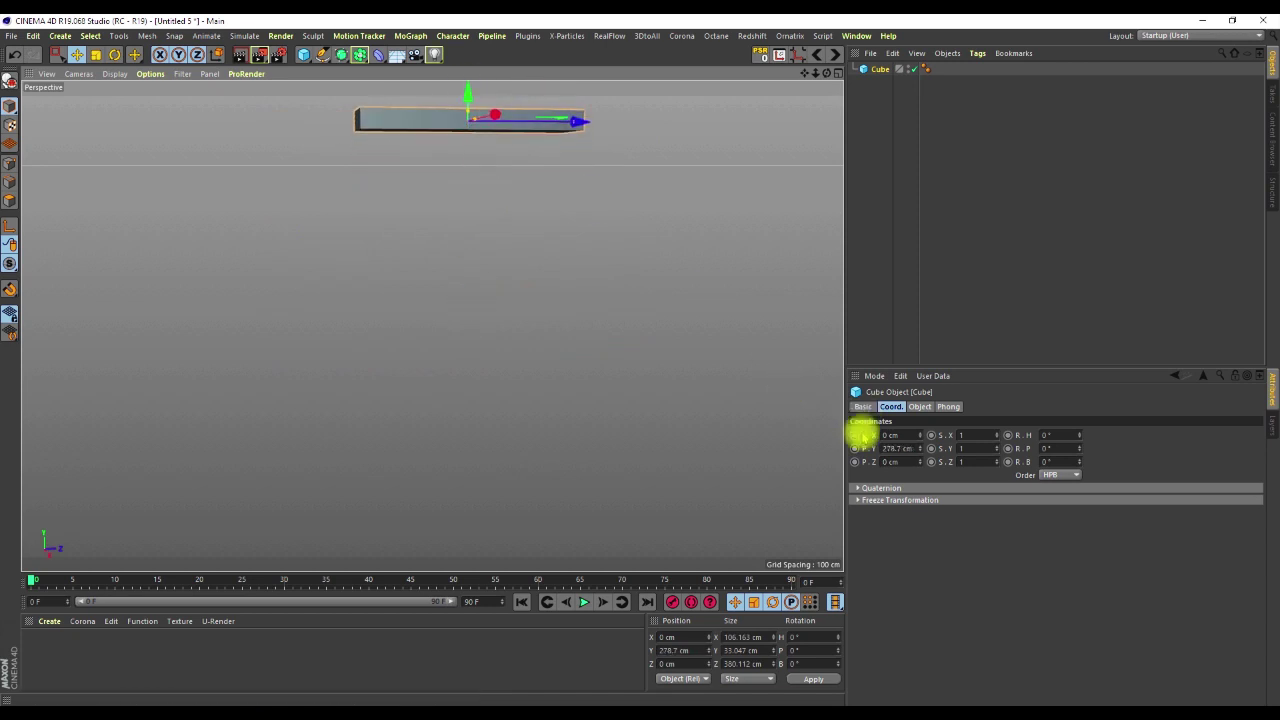
double_click(891, 448)
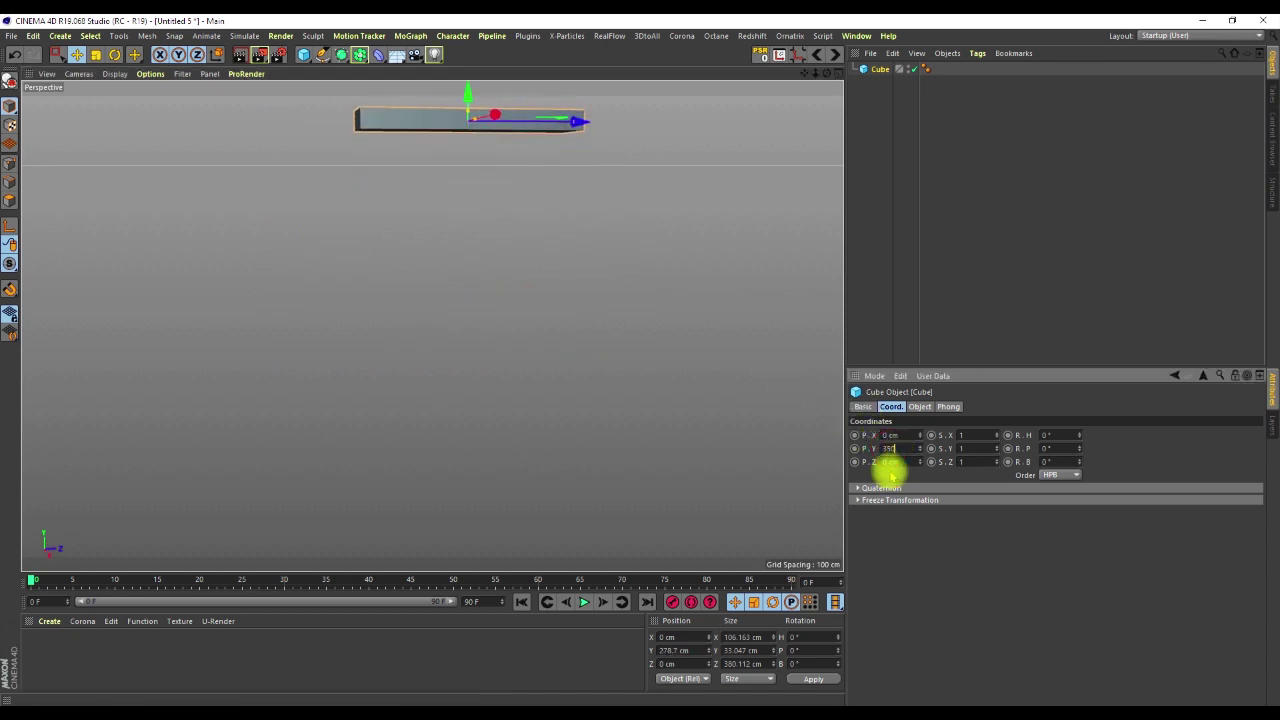
text(350)
key(Return)
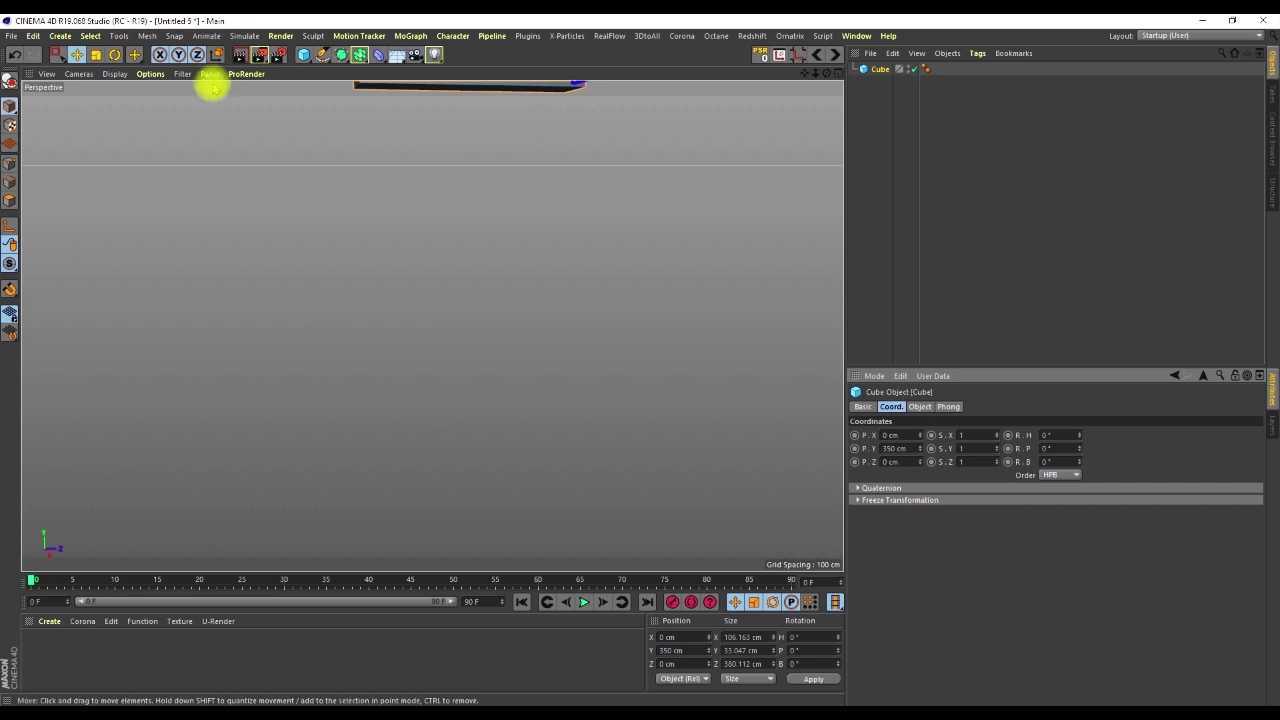
Step: Add a sphere below the beam with a radius of 40 cm and 48 segments
click(303, 54)
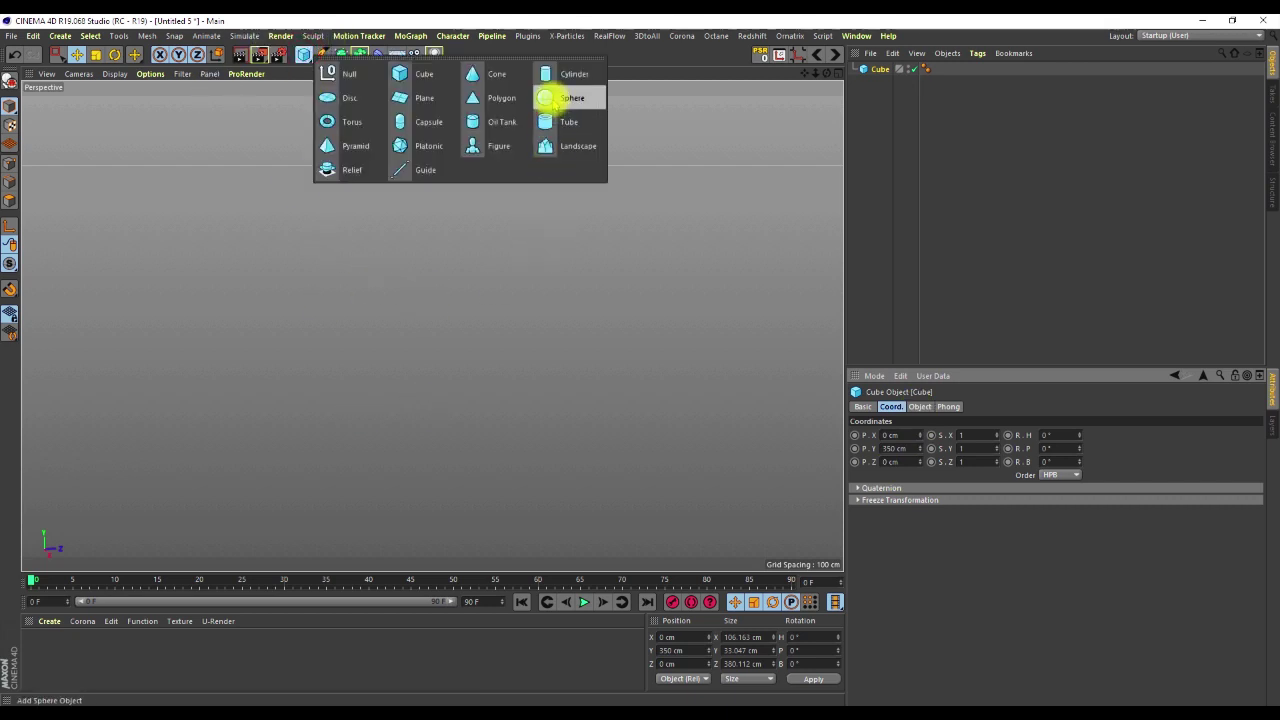
click(550, 98)
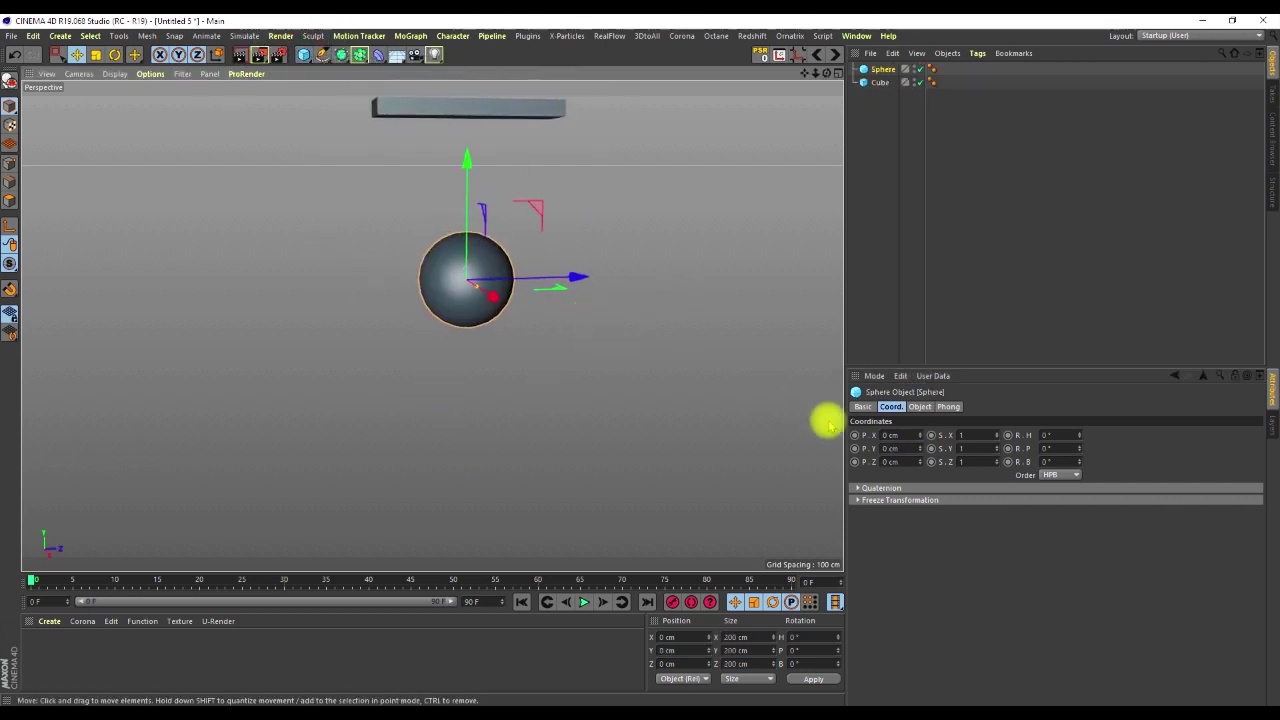
click(920, 406)
drag(955, 435, 950, 472)
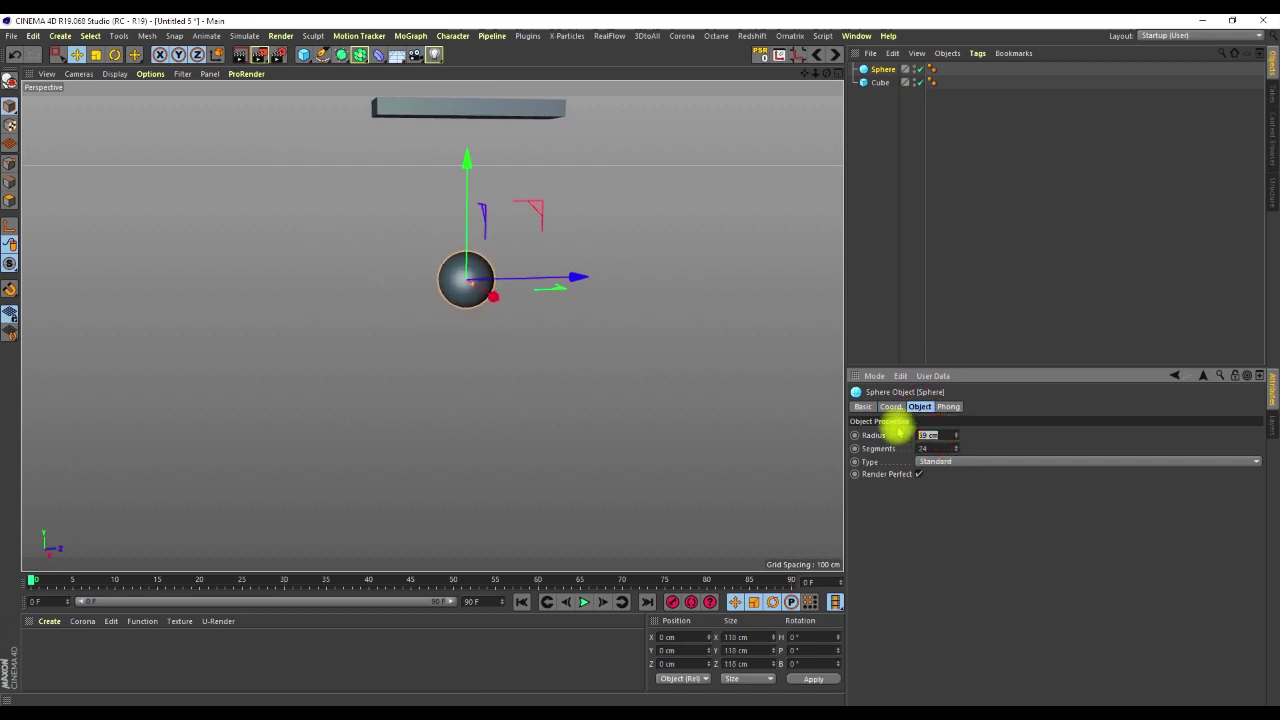
text(48)
key(Return)
alt+drag(458, 290, 440, 285)
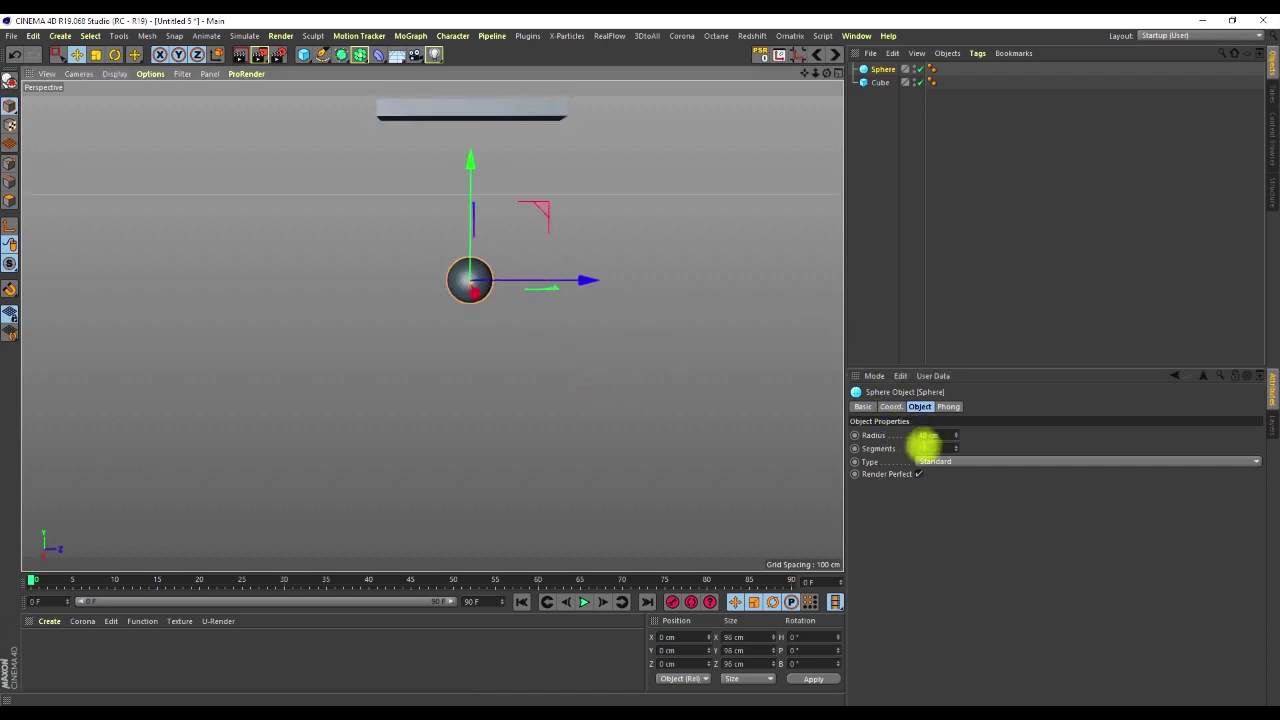
click(925, 448)
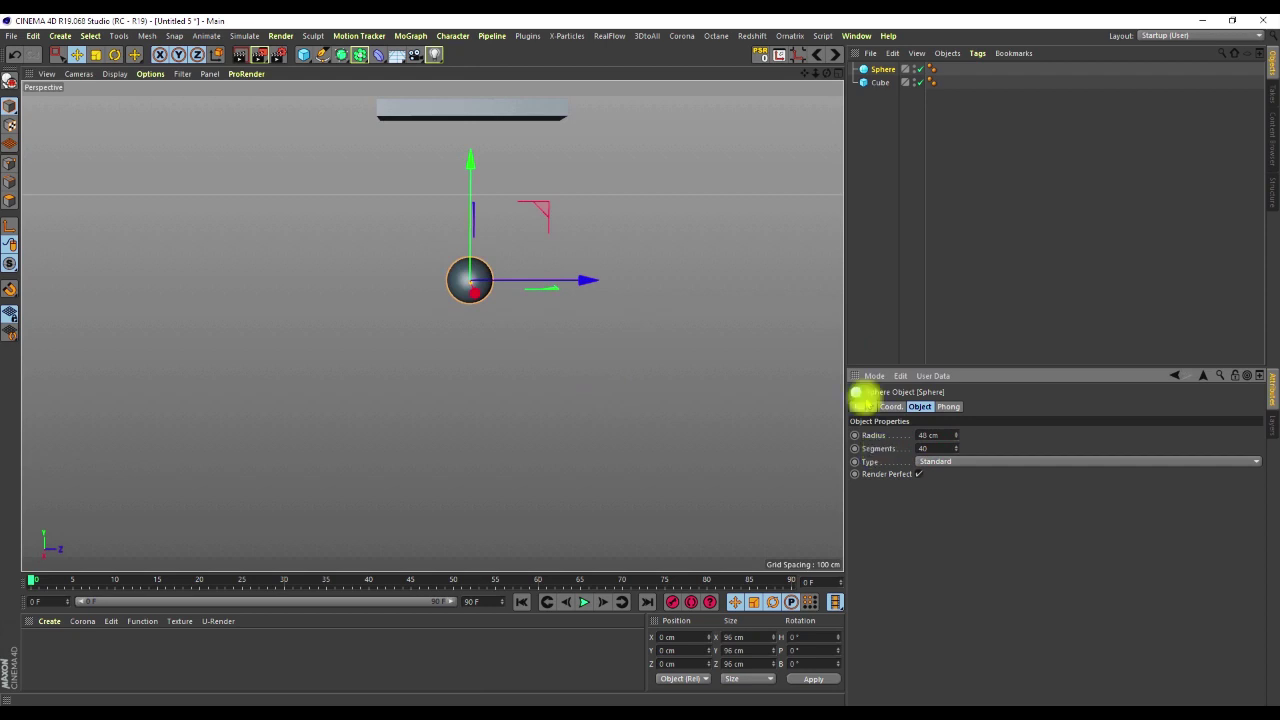
click(937, 447)
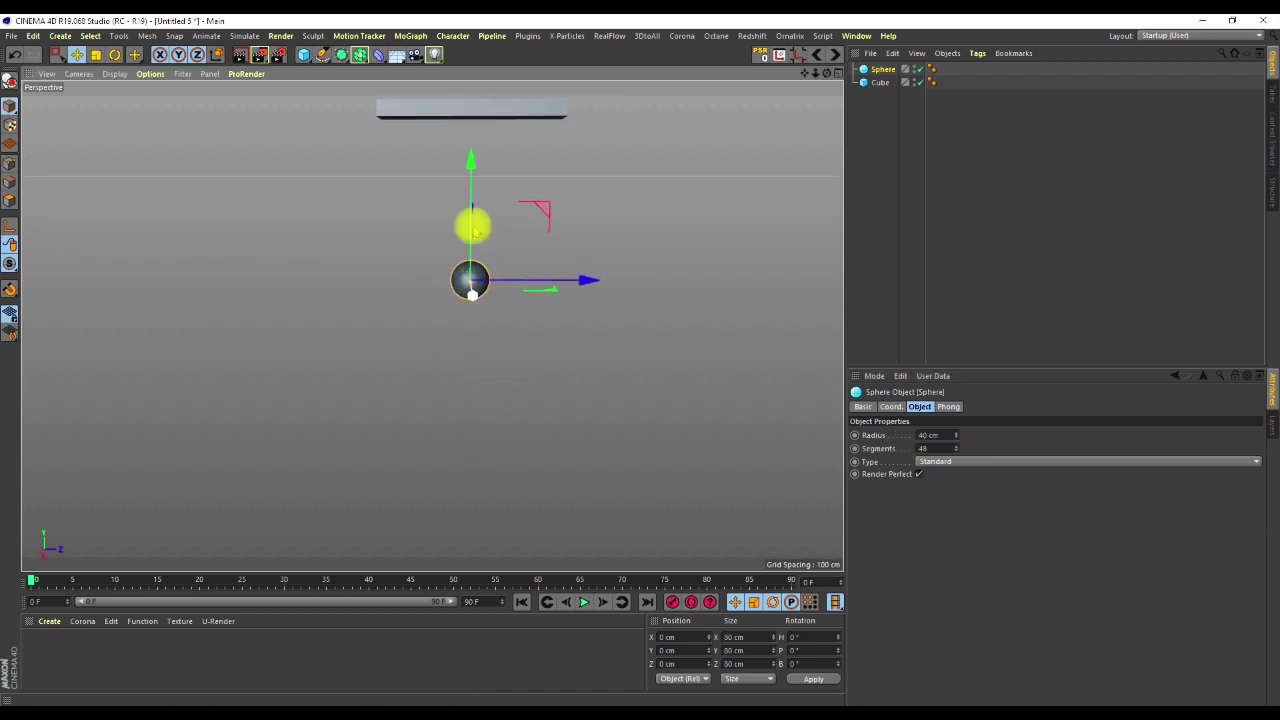
Step: Add a cylinder and shape it into a thin rod between sphere and beam, about 1.4 cm in radius and 293 cm high
drag(307, 55, 545, 70)
alt+drag(477, 238, 512, 288)
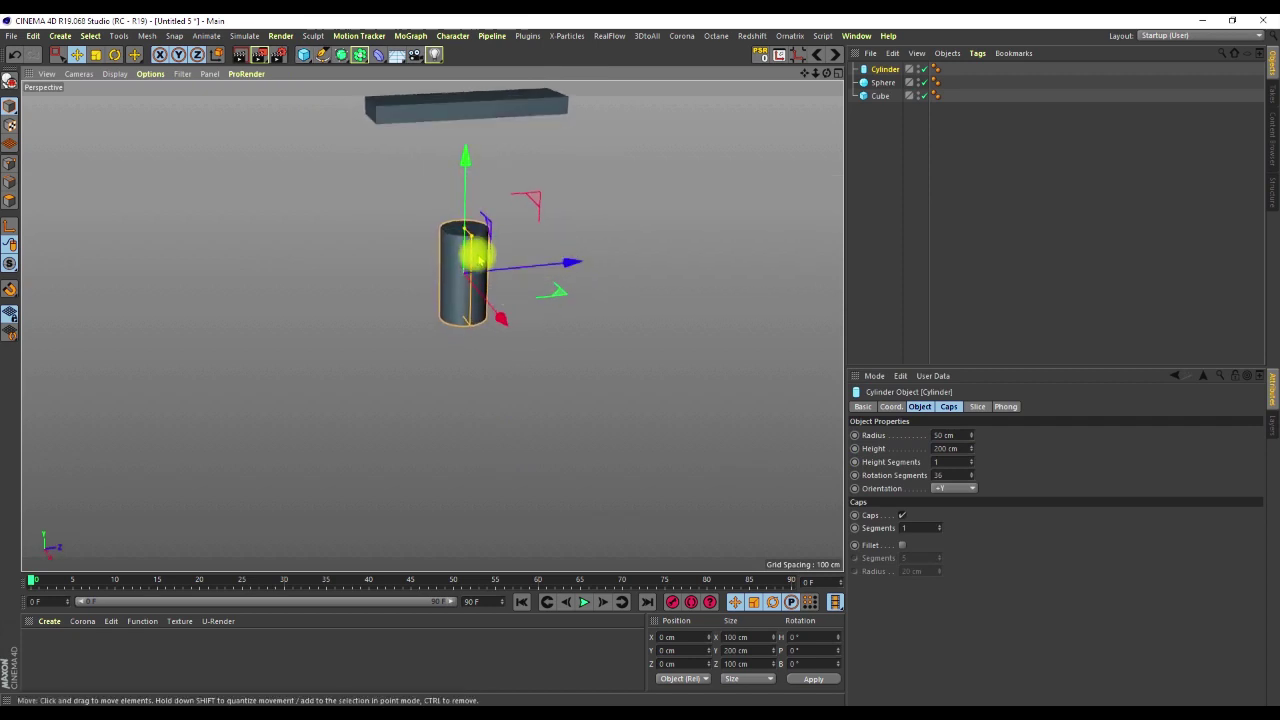
key(F4)
scroll(460, 323, up, 2)
drag(486, 337, 457, 334)
drag(457, 289, 458, 173)
scroll(452, 210, up, 2)
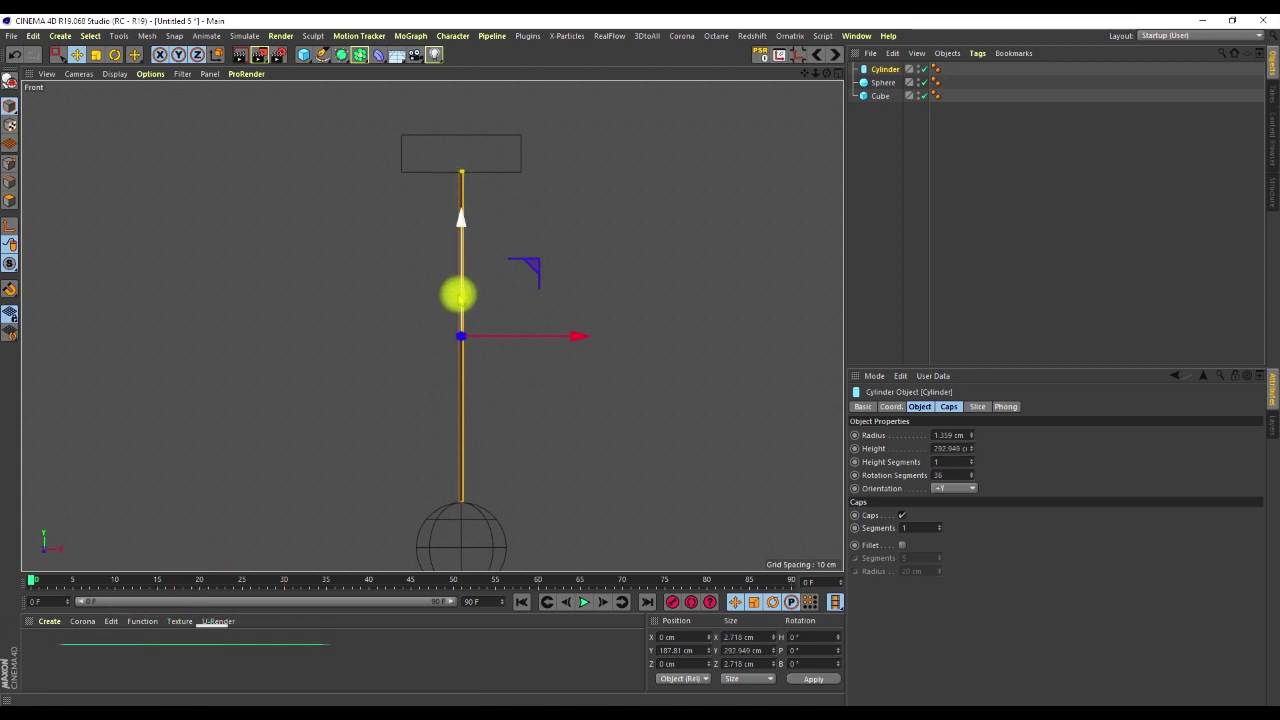
Step: Thin the cylinder to a radius of about 0.77 cm and adjust its height to about 294.4 cm
scroll(457, 272, up, 2)
scroll(457, 138, up, 3)
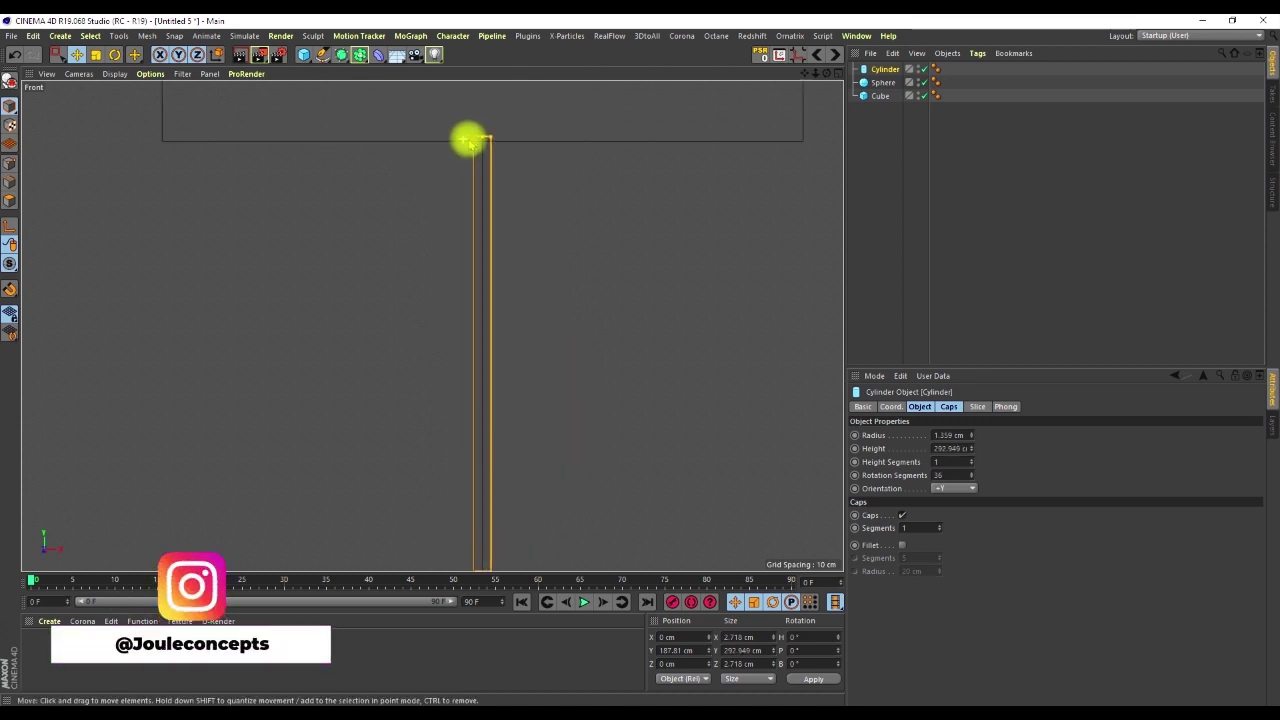
drag(502, 133, 494, 126)
scroll(494, 126, down, 3)
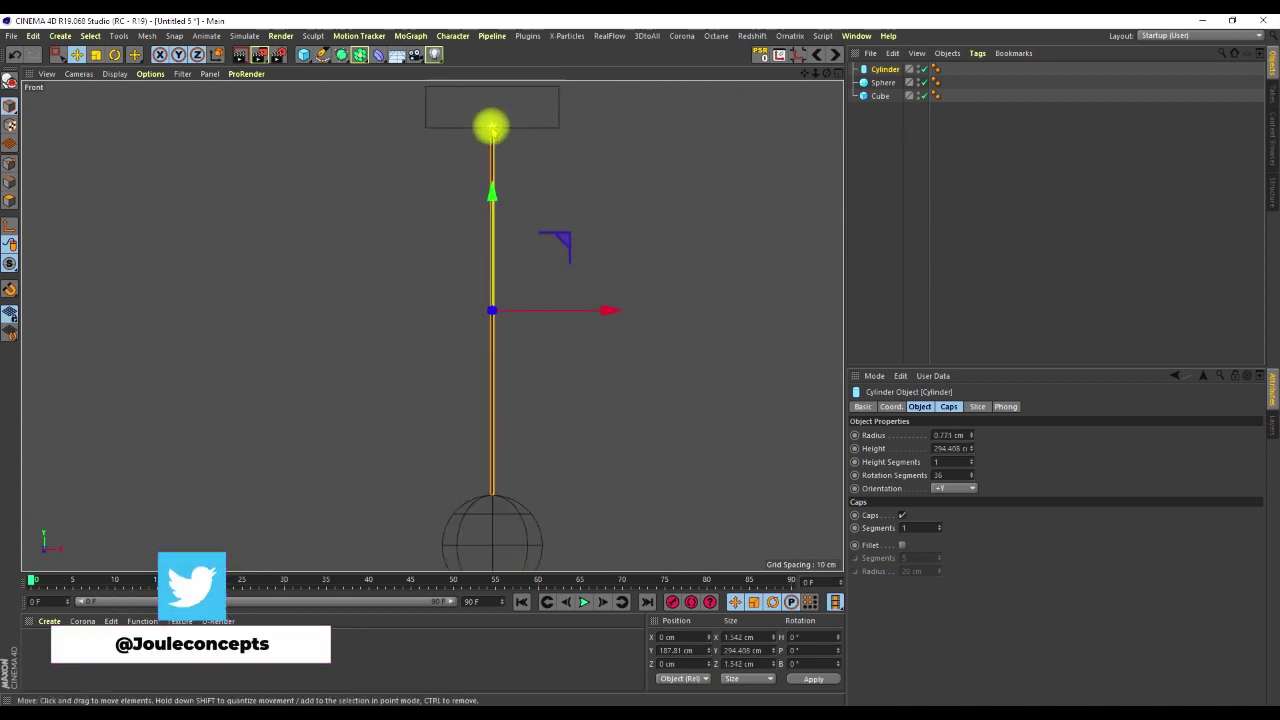
Step: Lower the cylinder to a Y position of about 185.8 cm and lengthen it to about 295.9 cm, joining sphere and beam
scroll(488, 307, up, 2)
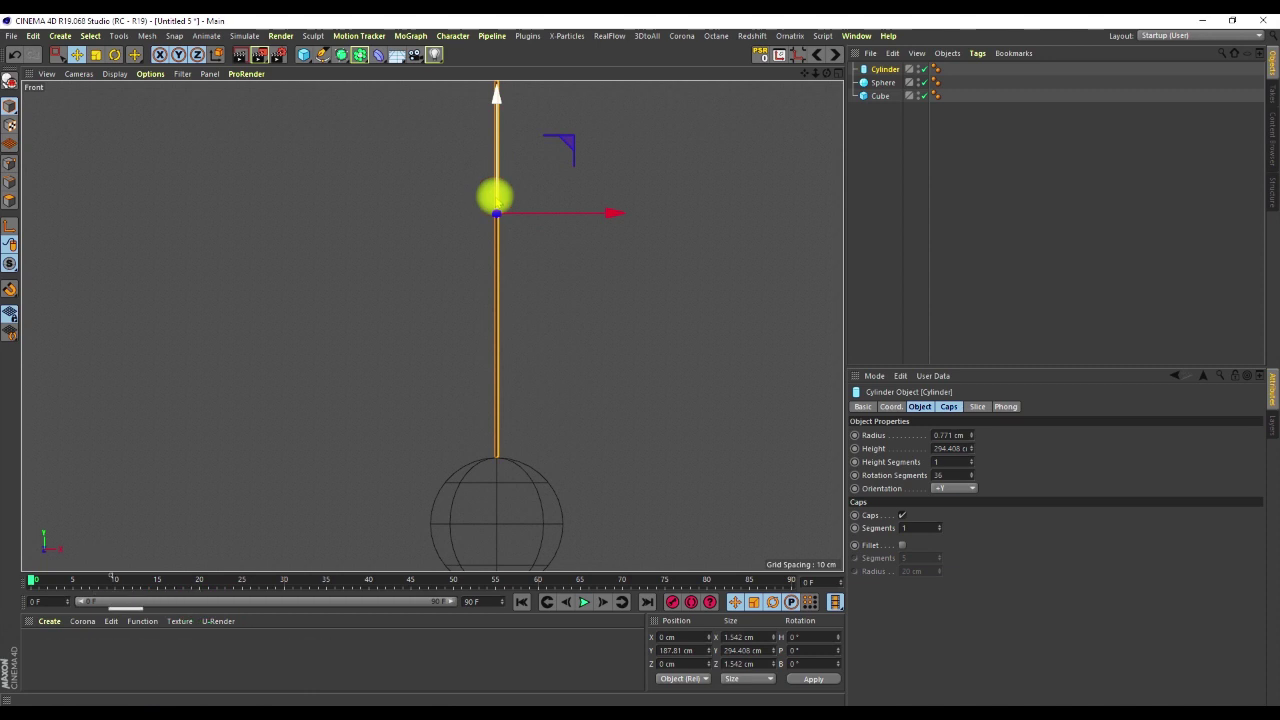
scroll(494, 234, down, 3)
scroll(503, 109, up, 7)
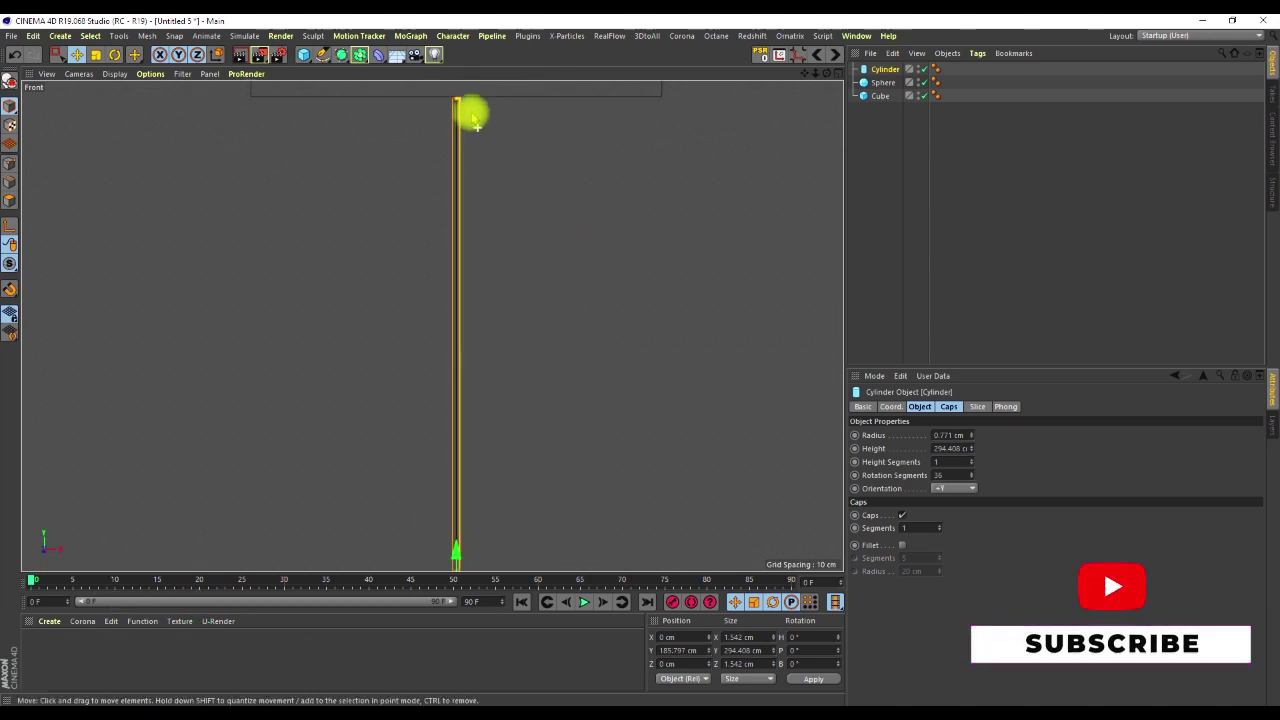
scroll(455, 93, up, 5)
drag(458, 114, 459, 102)
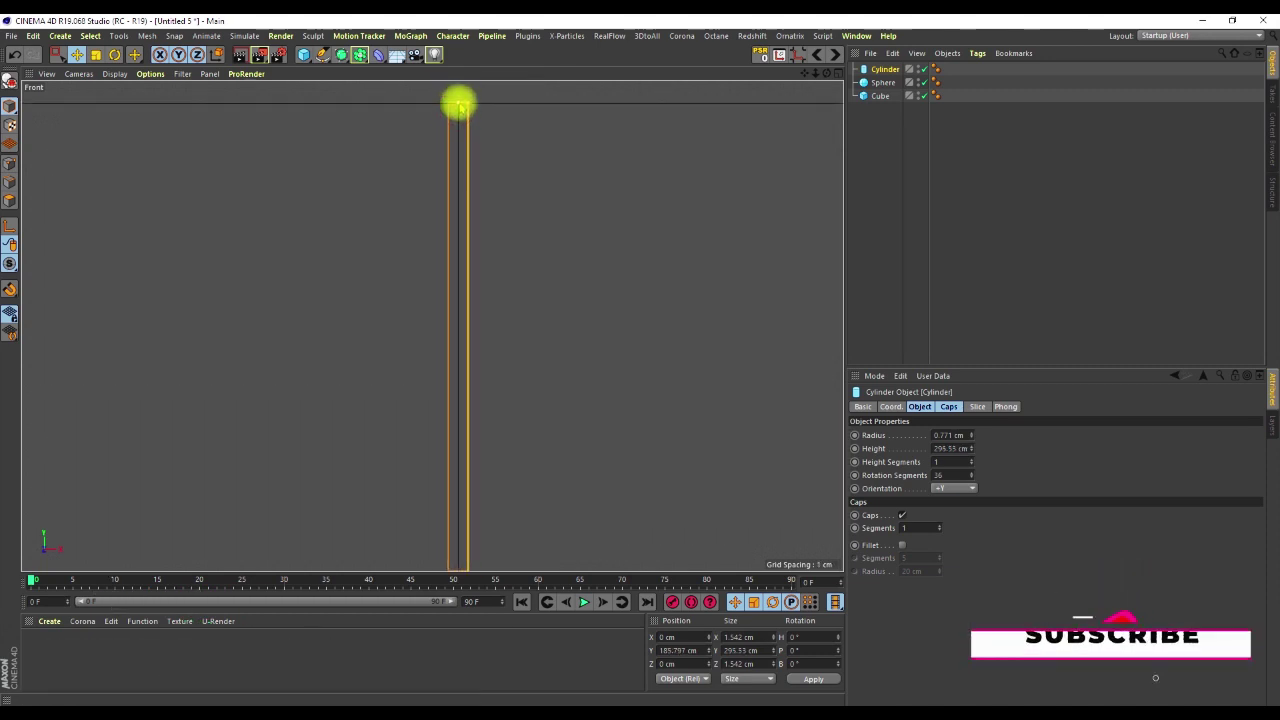
scroll(463, 121, down, 5)
scroll(463, 121, down, 2)
scroll(457, 334, up, 1)
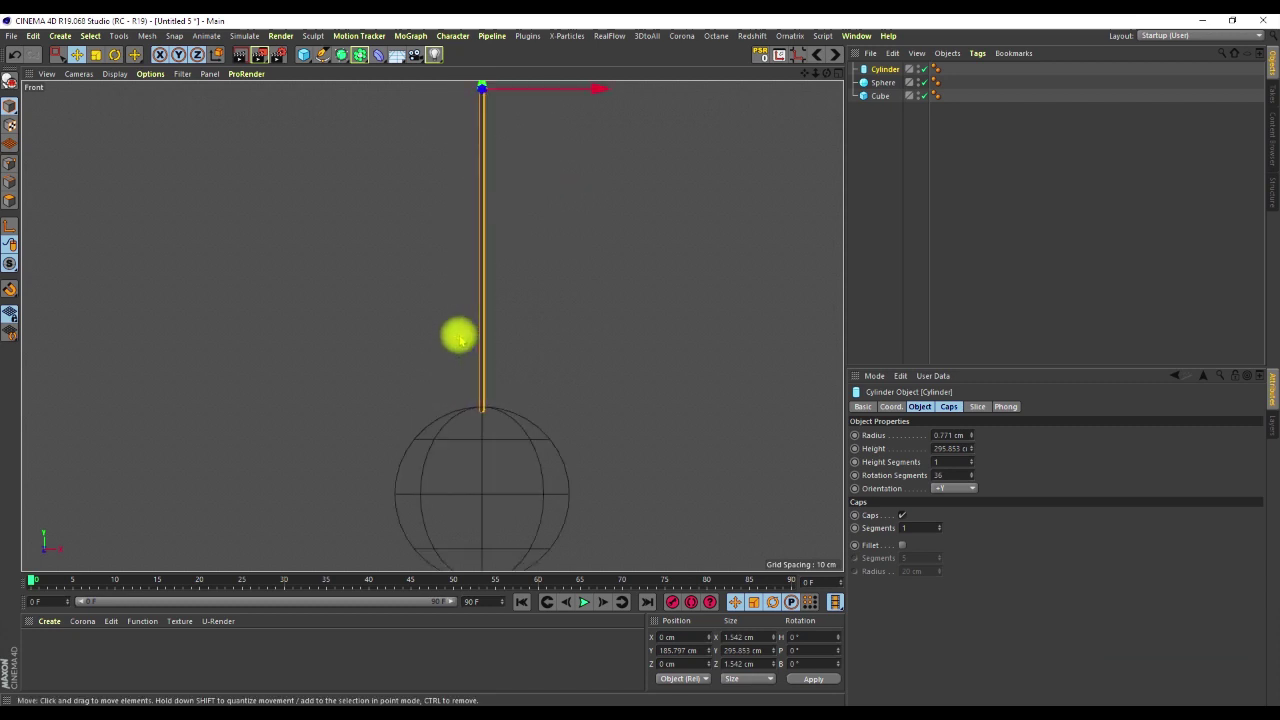
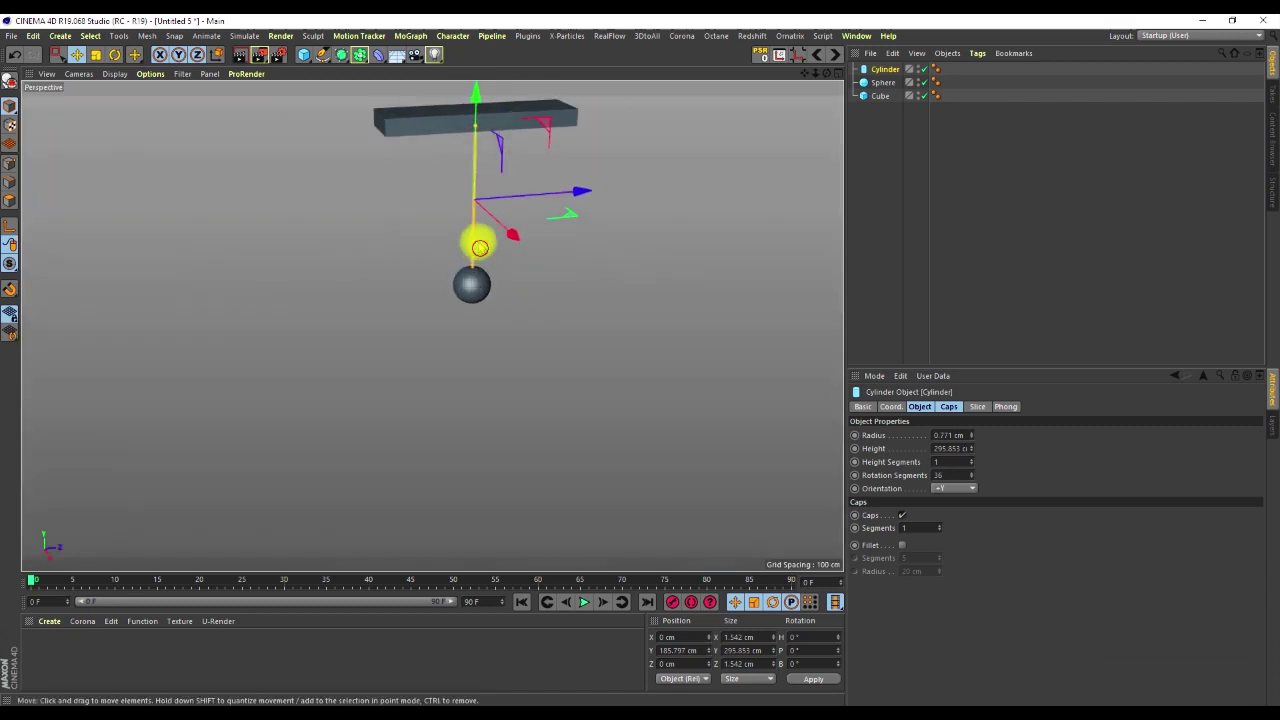
Step: Reorder the object hierarchy so the sphere sits above the cylinder
mouse_move(457, 127)
alt+mouse_down()
mouse_move(480, 114)
mouse_move(466, 111)
alt+mouse_up()
click(865, 125)
alt+drag(593, 212, 539, 130)
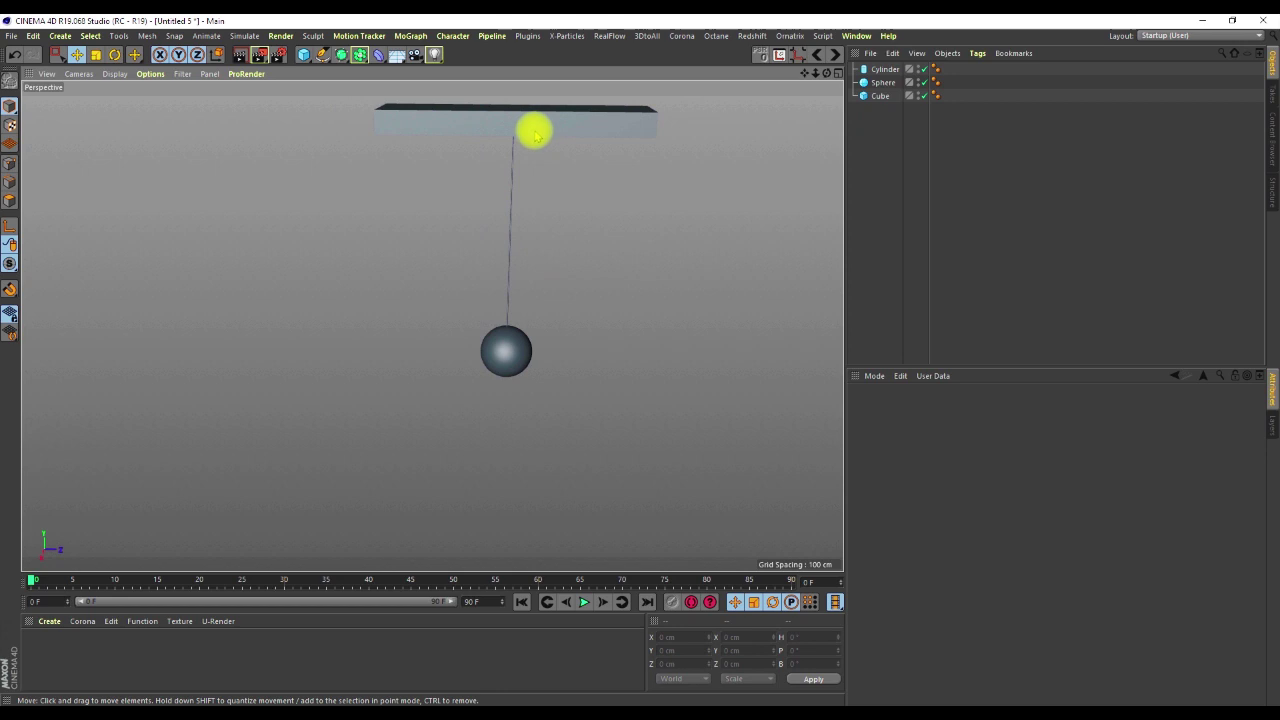
drag(880, 87, 879, 67)
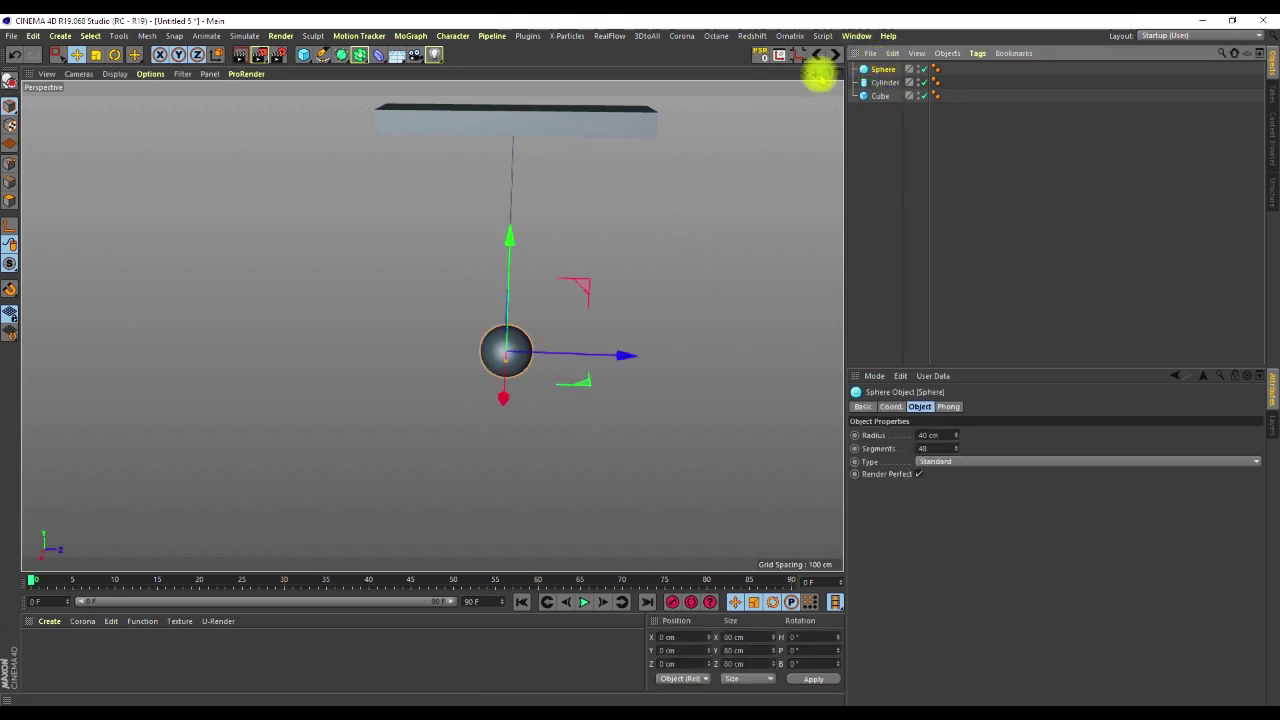
Step: Convert the cylinder into an editable polygon object and check where it meets the beam
click(884, 82)
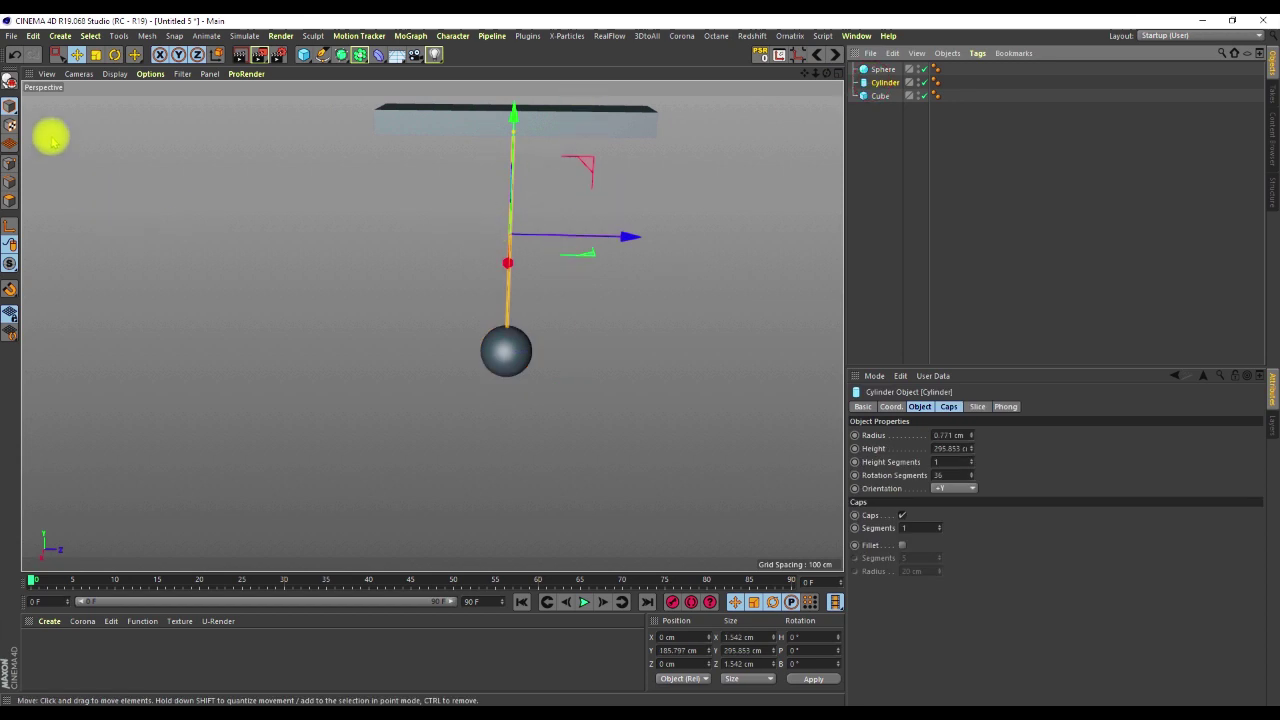
click(10, 83)
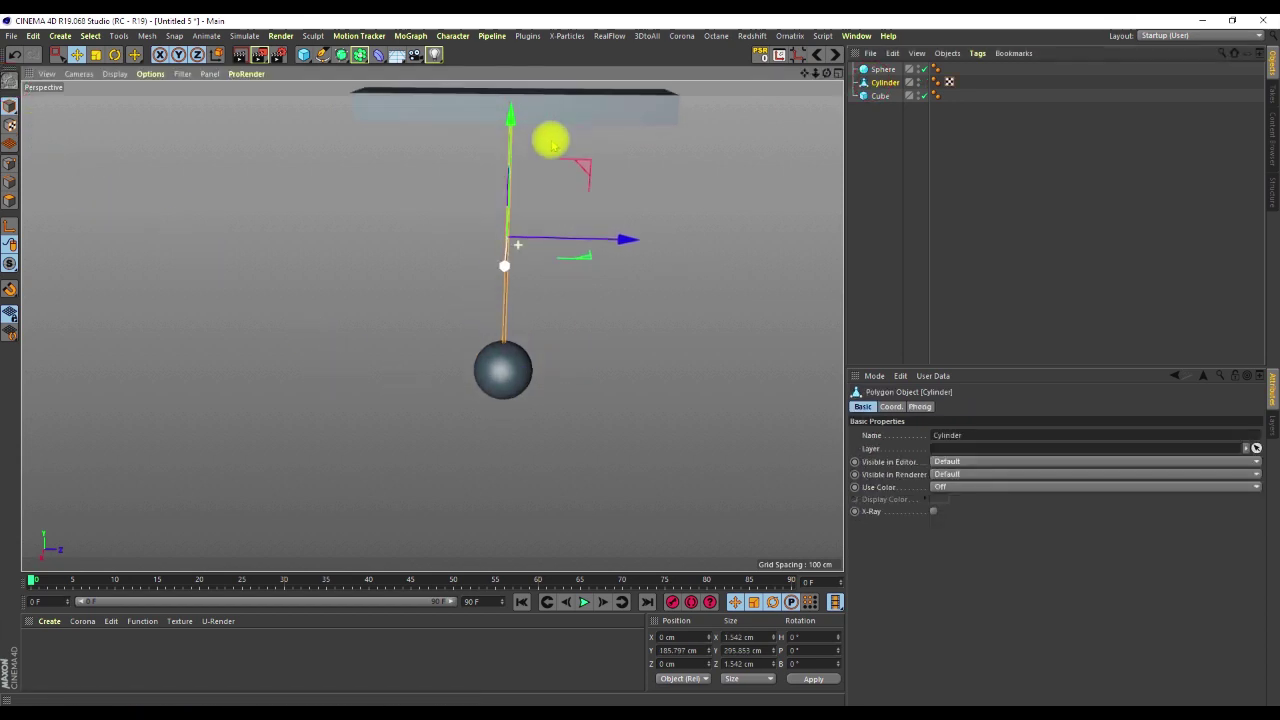
scroll(537, 157, up, 3)
scroll(514, 152, up, 6)
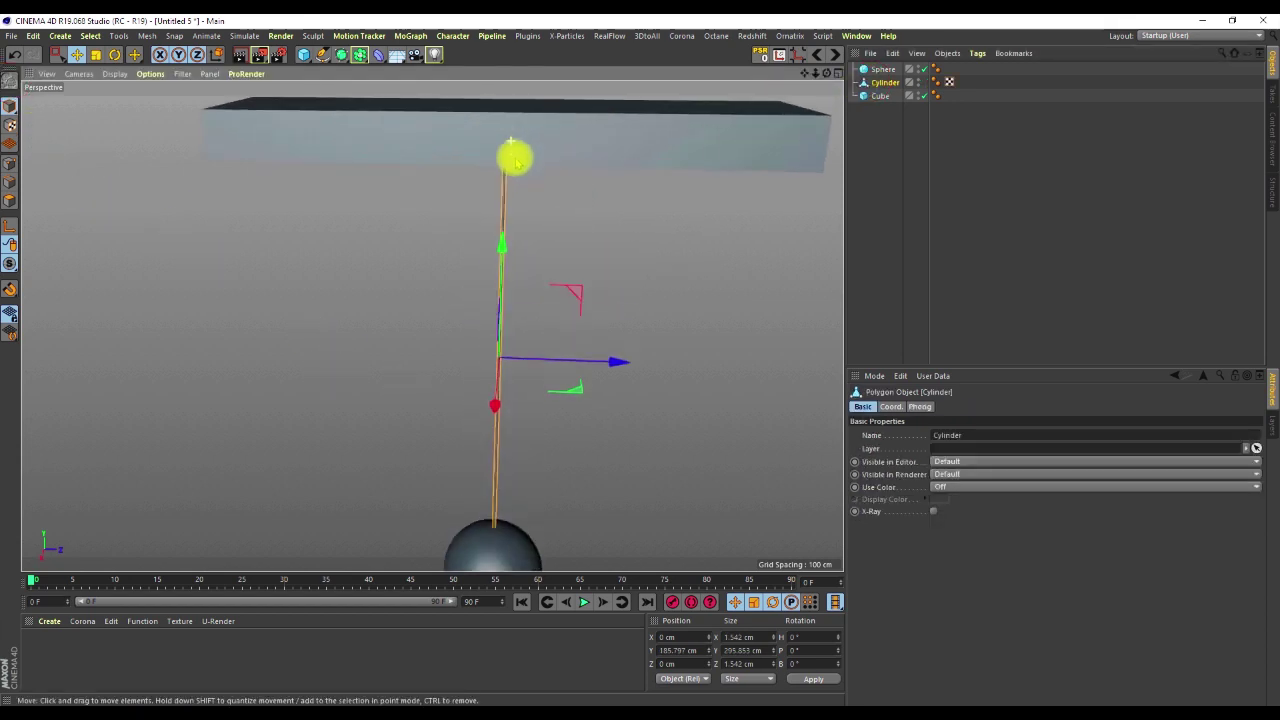
alt+right_drag(503, 151, 602, 80)
alt+right_drag(534, 368, 294, 572)
alt+drag(295, 572, 520, 180)
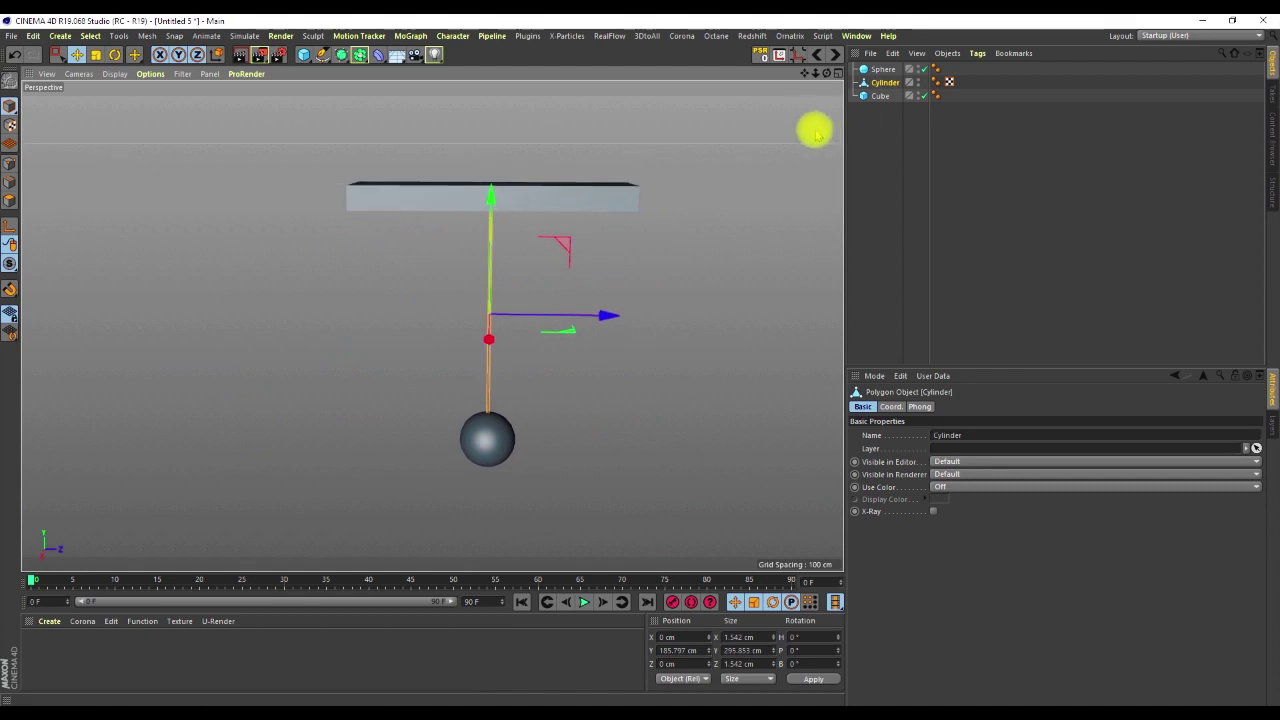
Step: Add a rigid body simulation tag to both the cylinder and the cube
ctrl+click(880, 94)
right_click(884, 94)
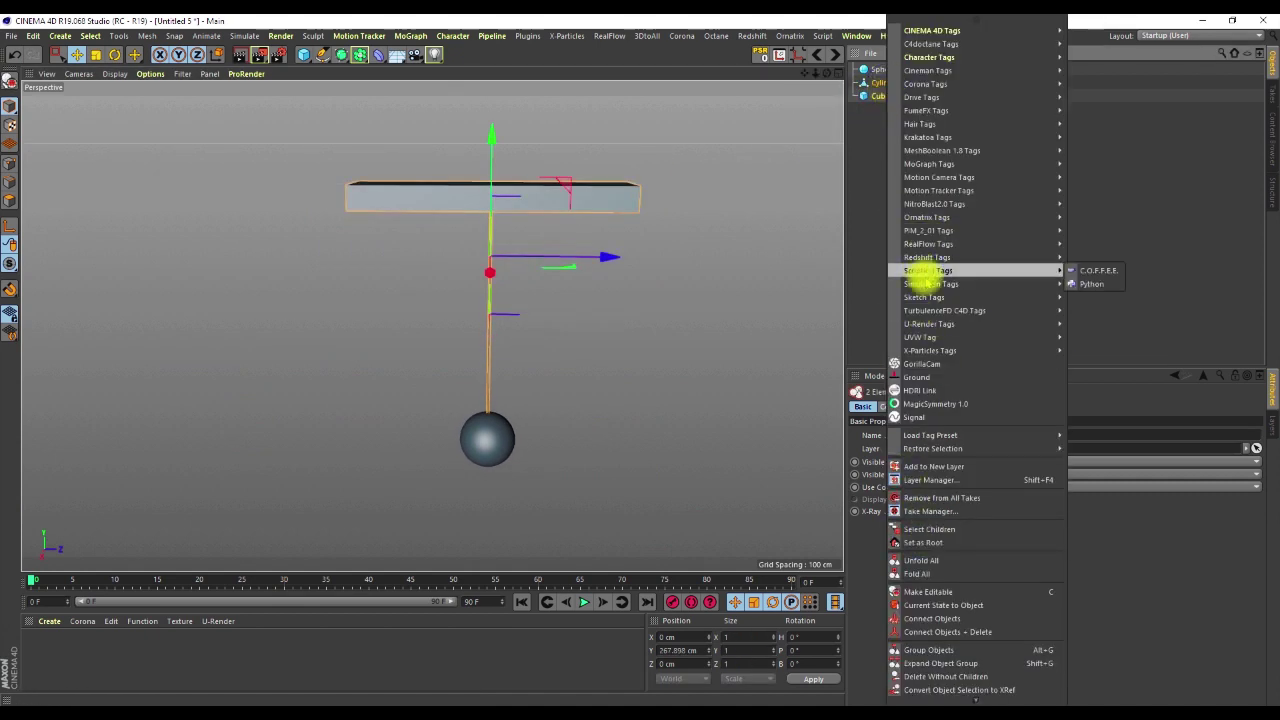
mouse_move(966, 284)
click(1099, 283)
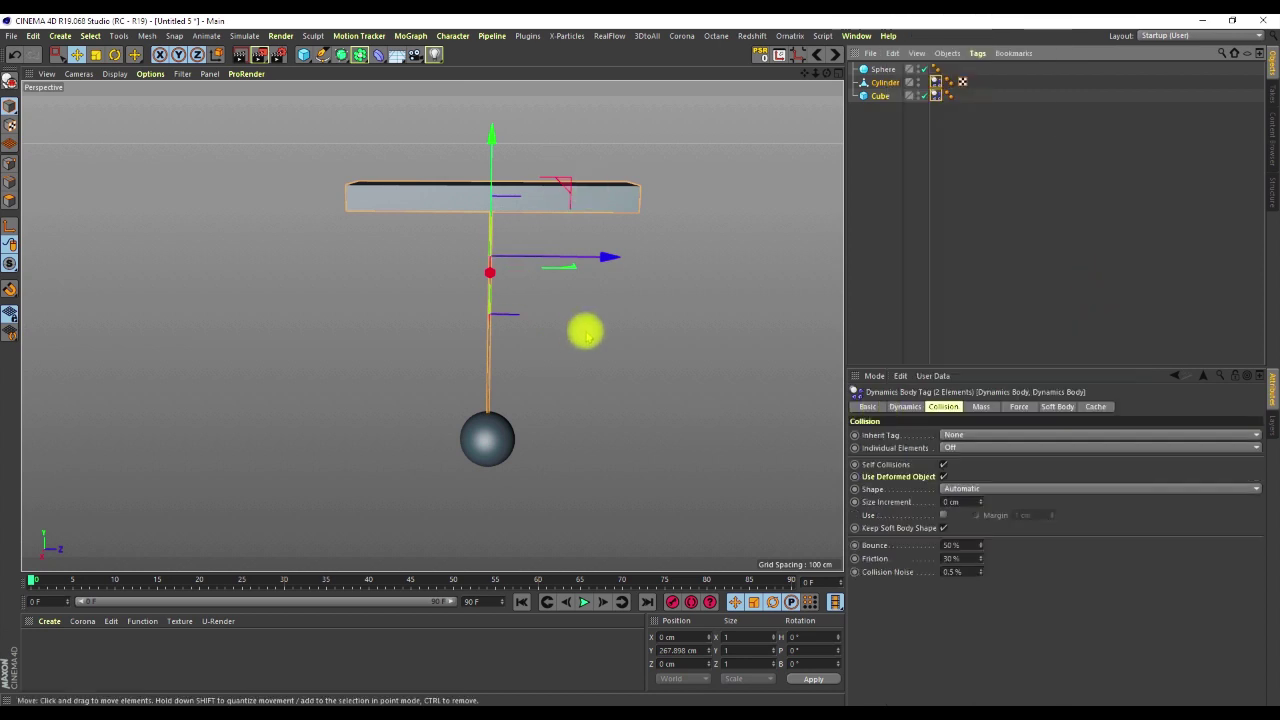
Step: Add a rigid body simulation tag to the sphere
click(882, 69)
right_click(884, 69)
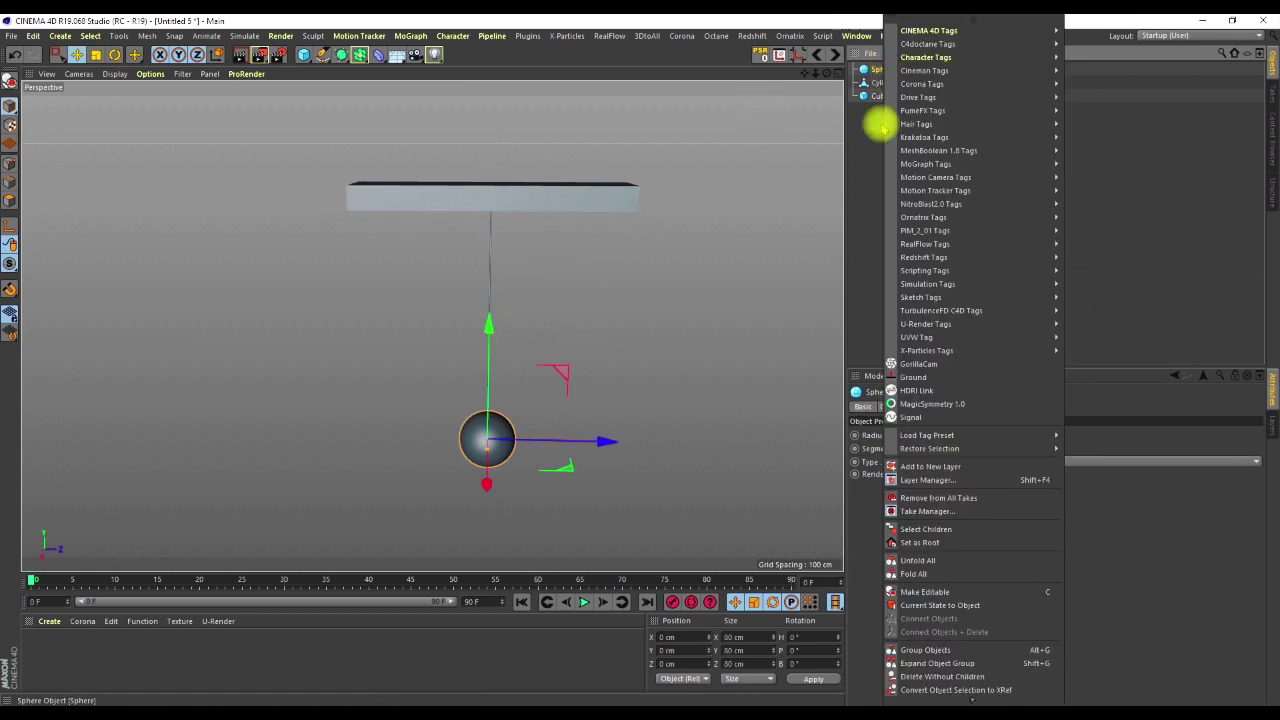
click(849, 133)
right_click(876, 72)
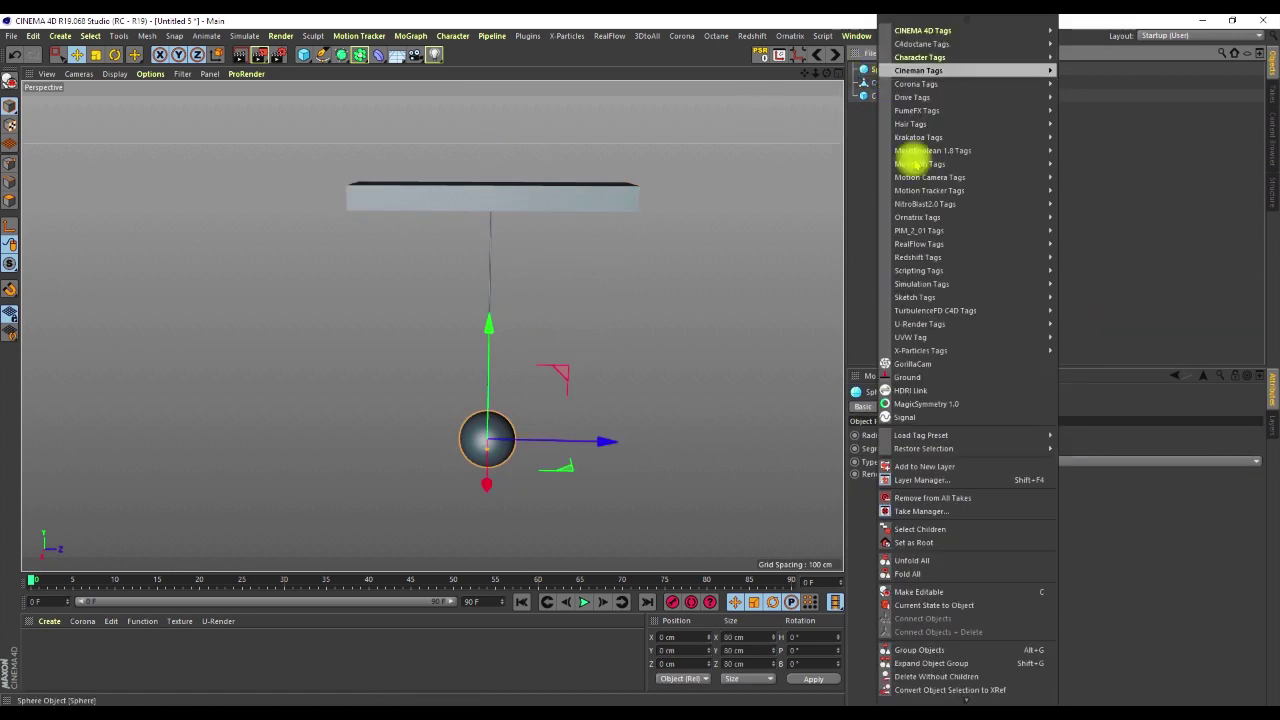
mouse_move(963, 283)
click(1080, 284)
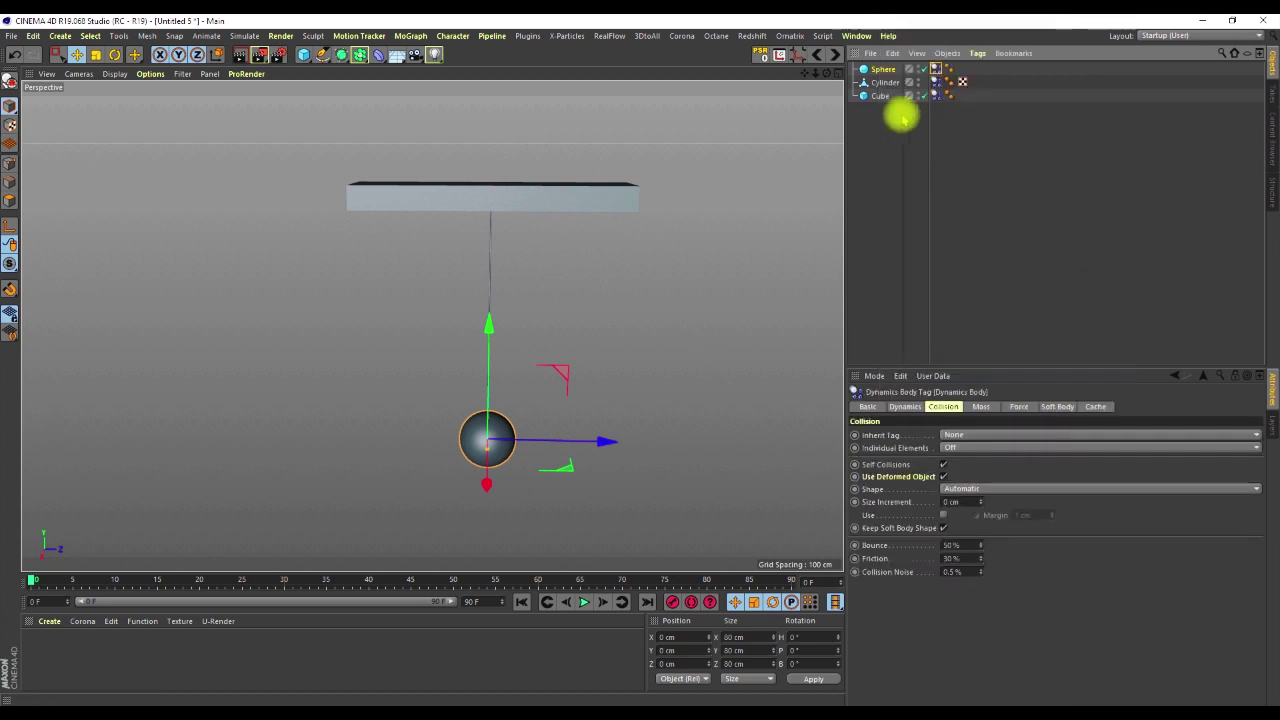
Step: Move the cube to the top of the object hierarchy, and test-play the simulation before returning to frame 0
click(880, 98)
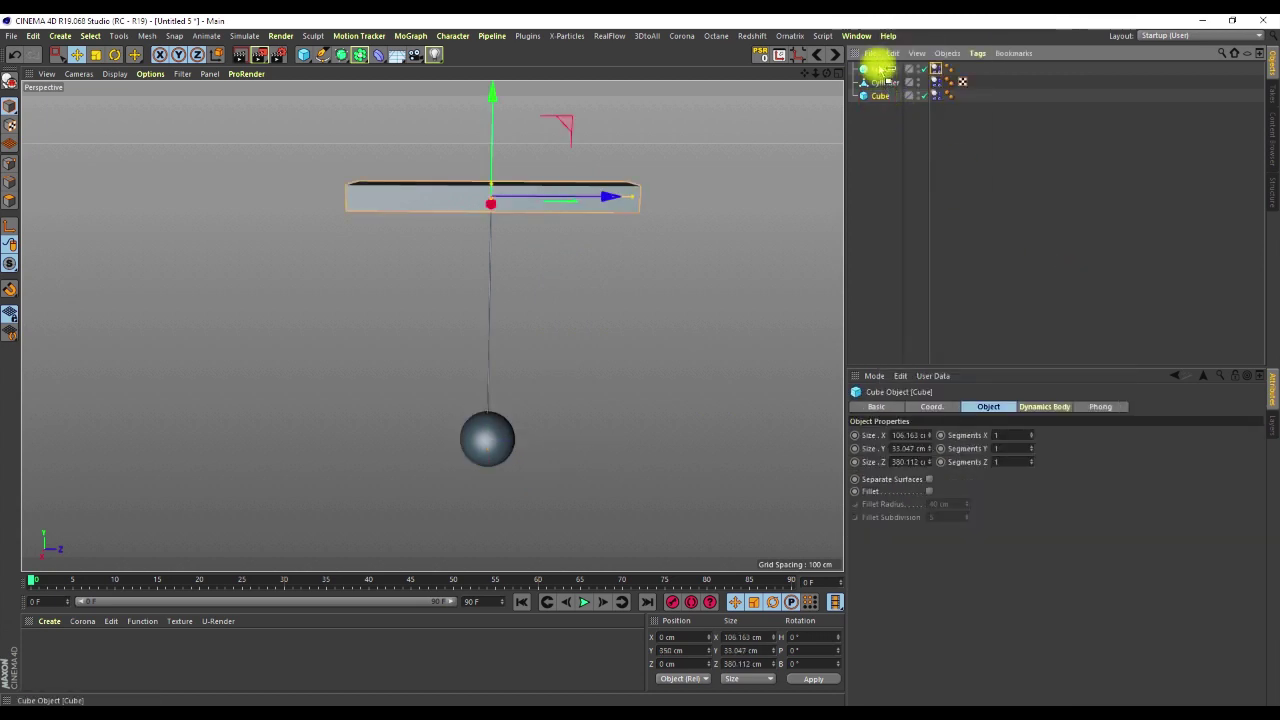
drag(878, 69, 874, 64)
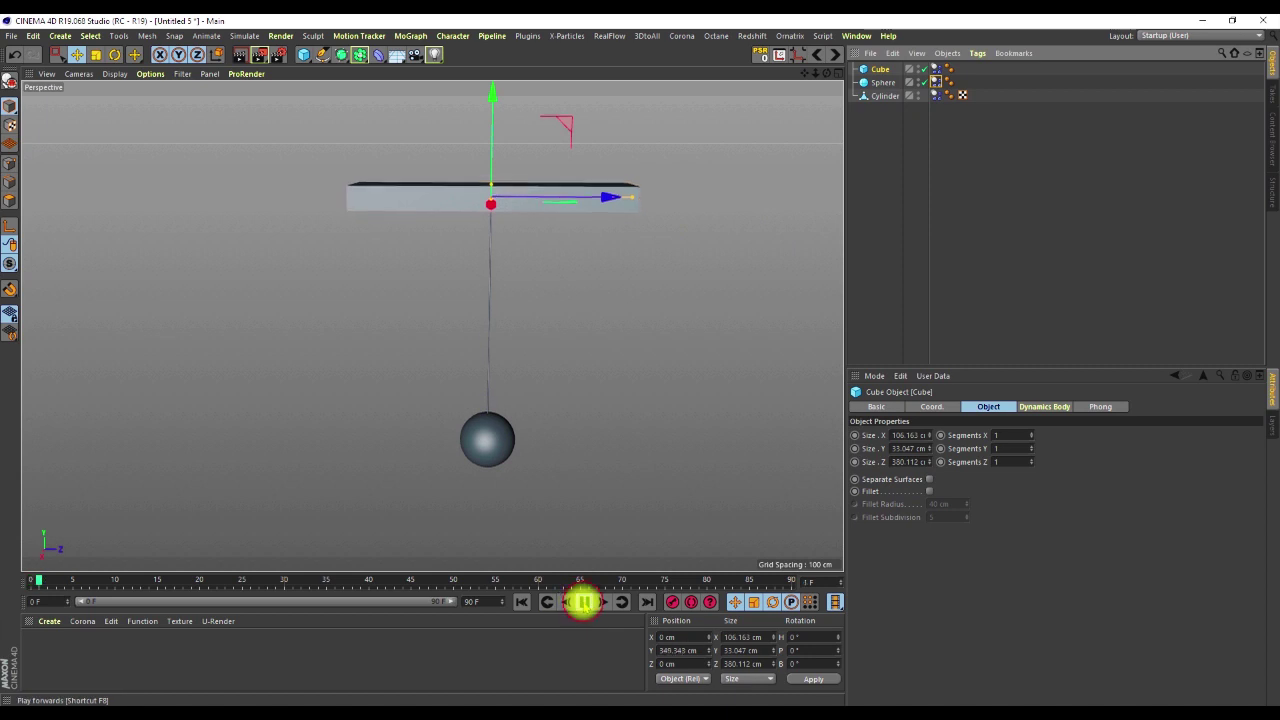
click(584, 602)
click(521, 602)
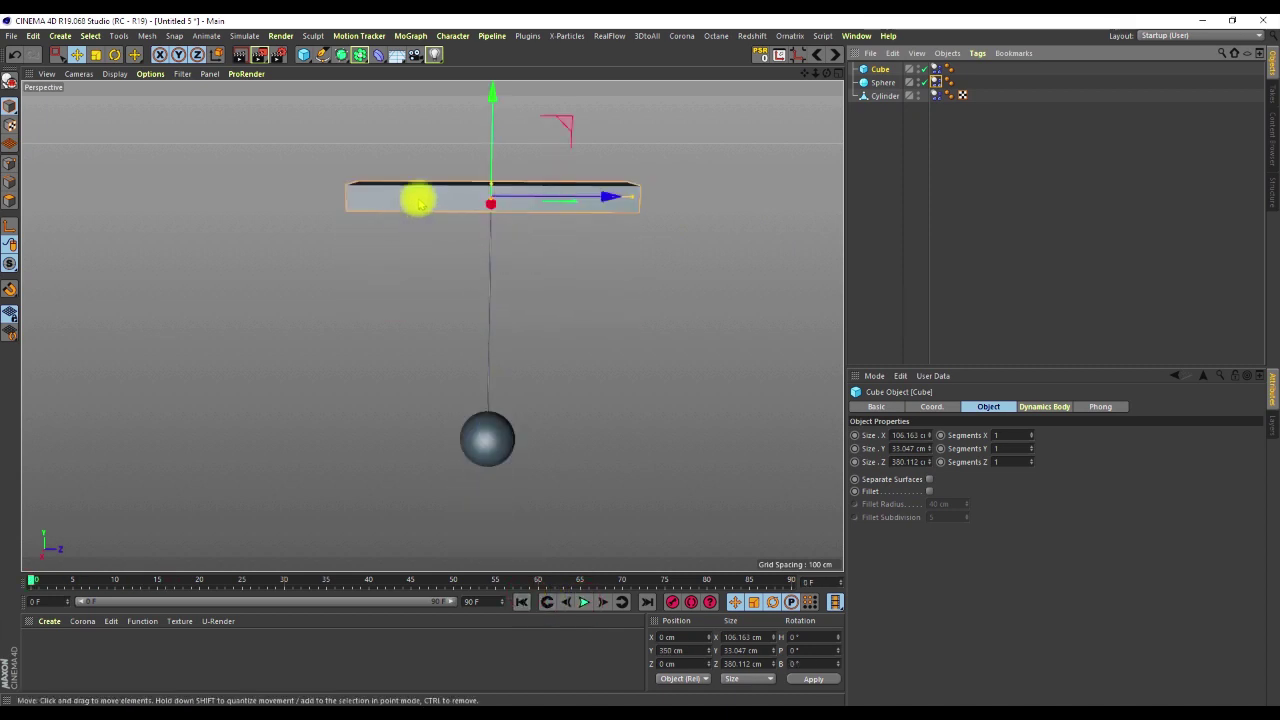
Step: Replace the cube's rigid body tag with a Collider Body simulation tag
click(935, 69)
key(Delete)
right_click(910, 75)
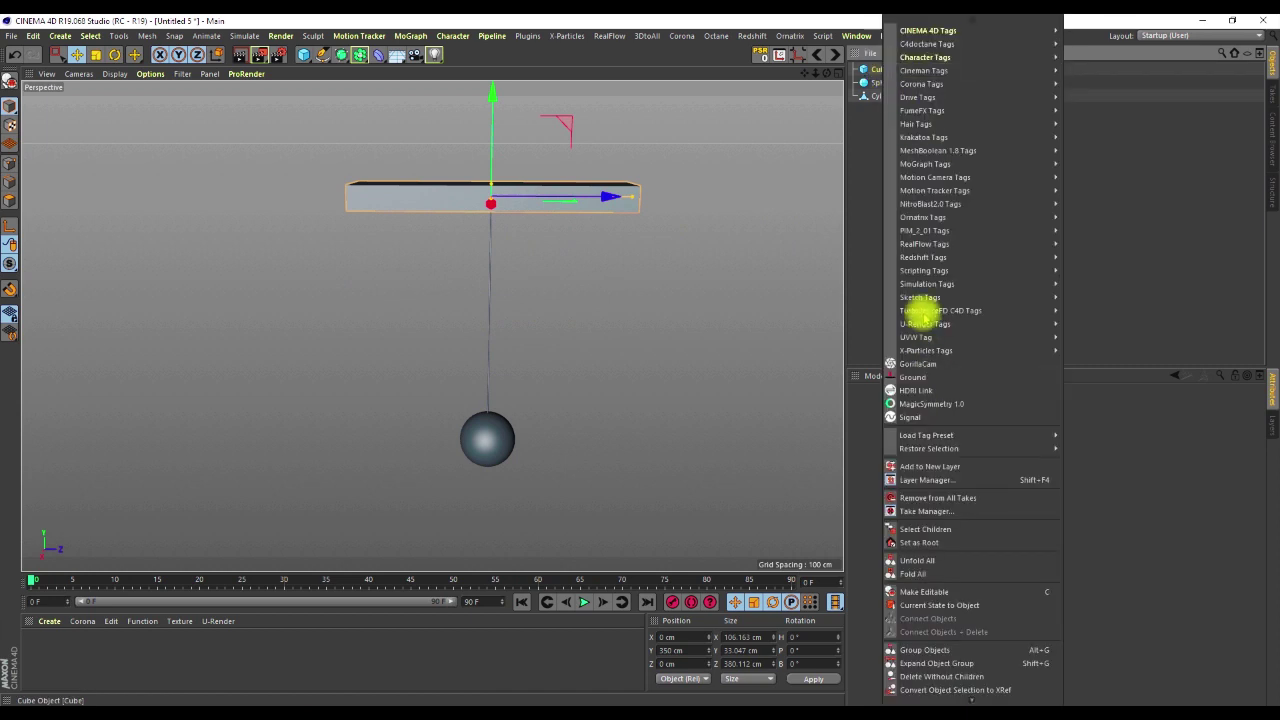
mouse_move(923, 280)
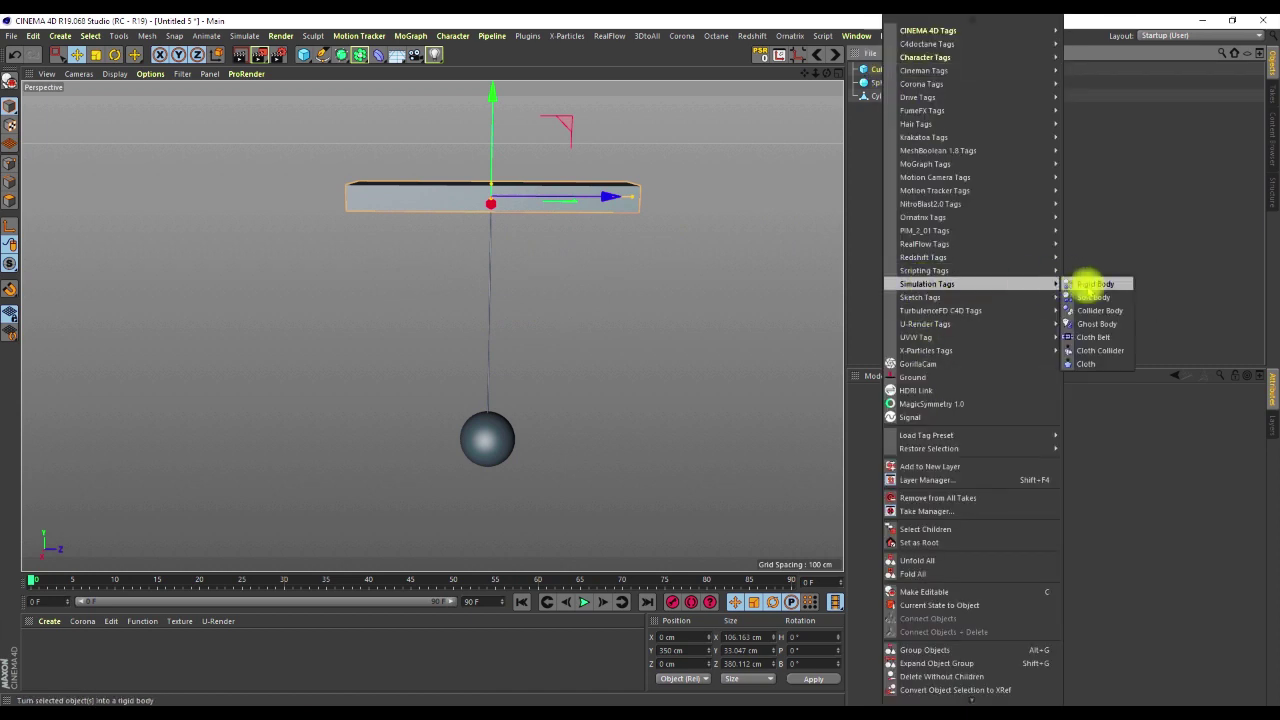
click(1091, 308)
click(1072, 280)
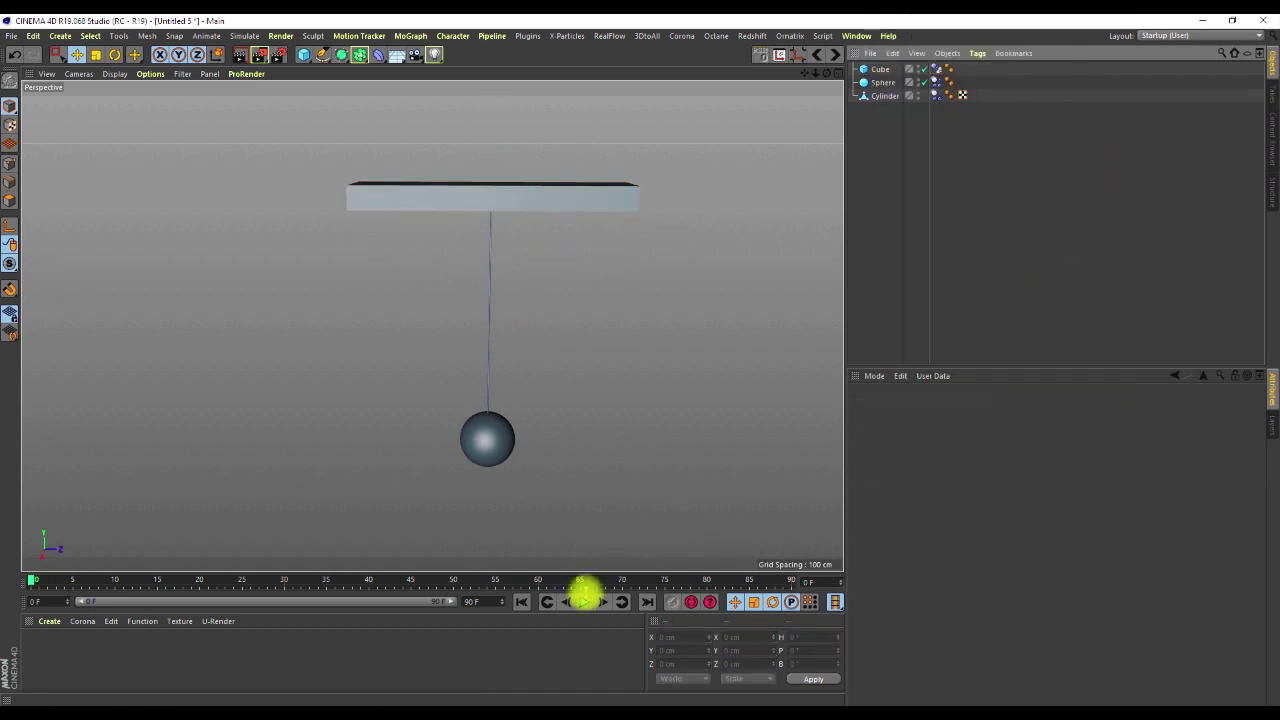
Step: Test-play the simulation with the cube as a collider, and return to frame 0
click(584, 601)
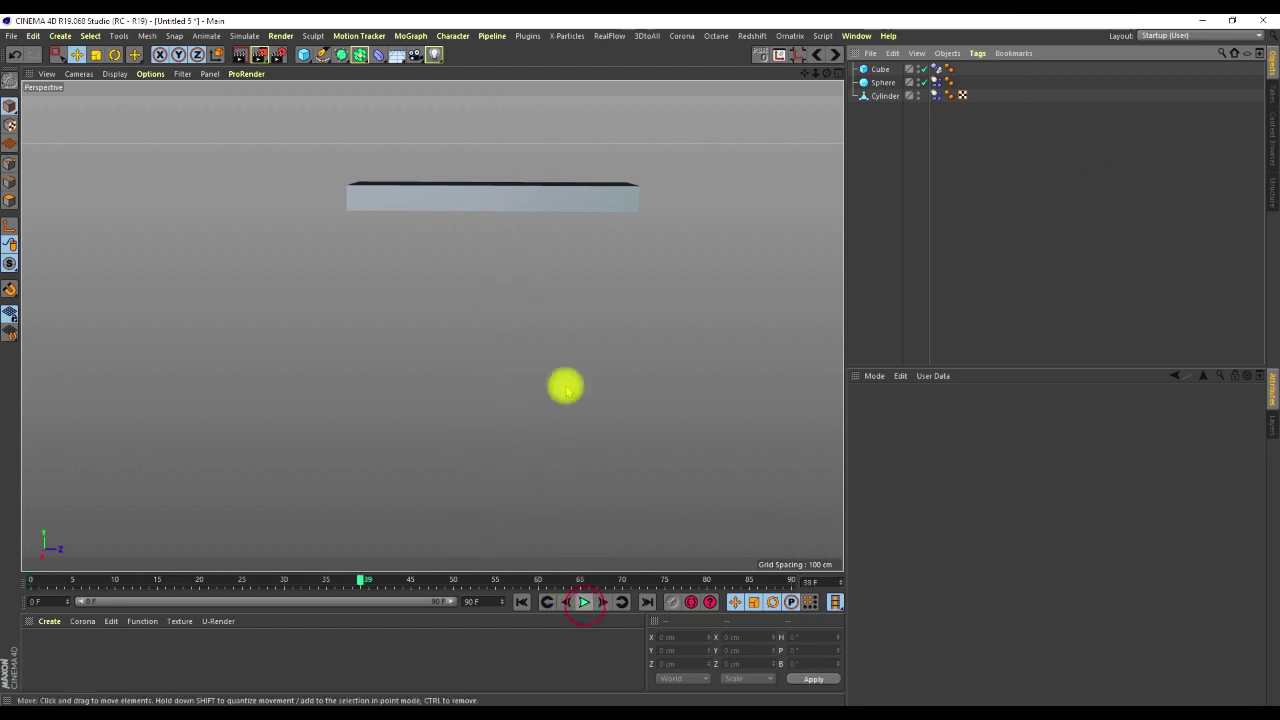
scroll(522, 218, down, 2)
scroll(538, 214, down, 1)
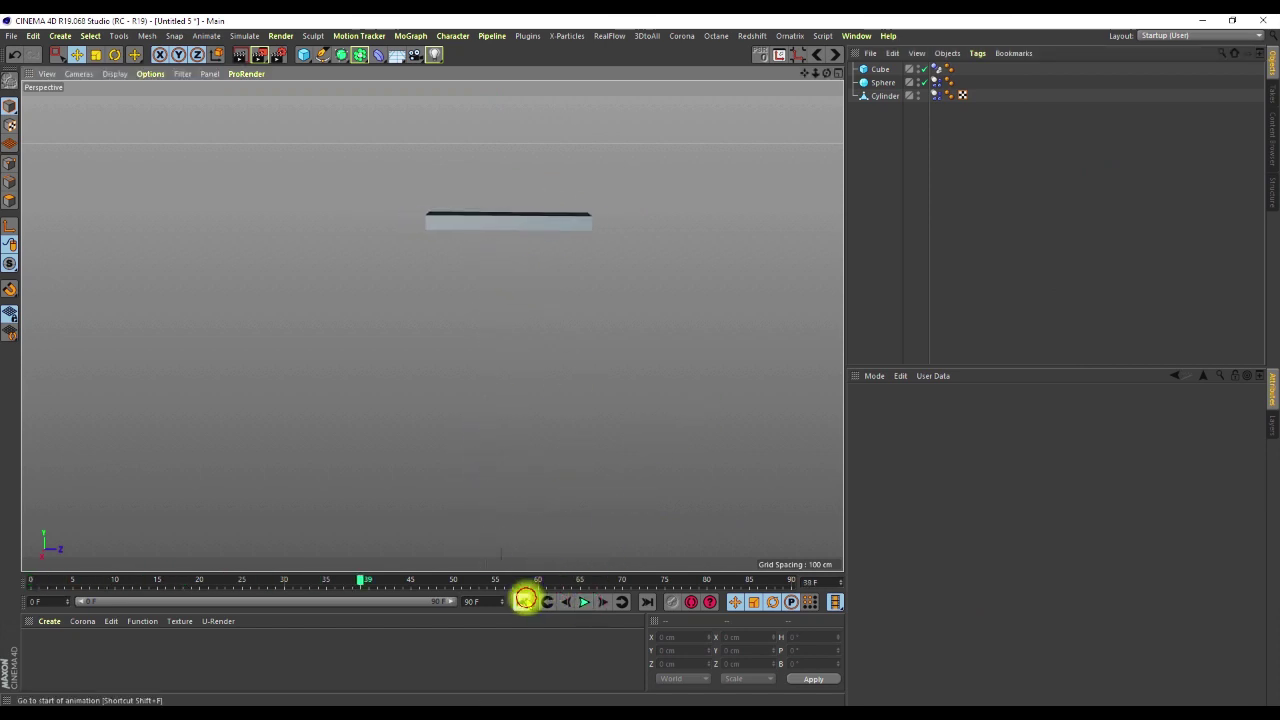
click(521, 601)
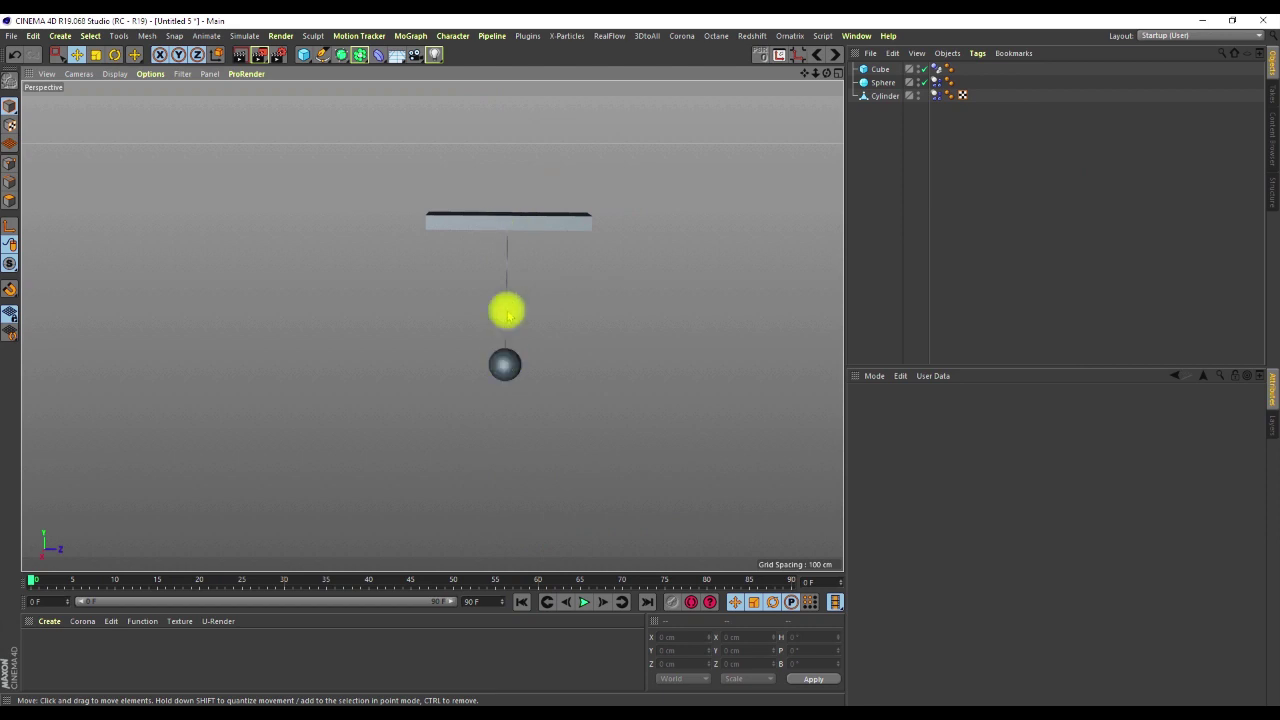
alt+drag(503, 228, 503, 157)
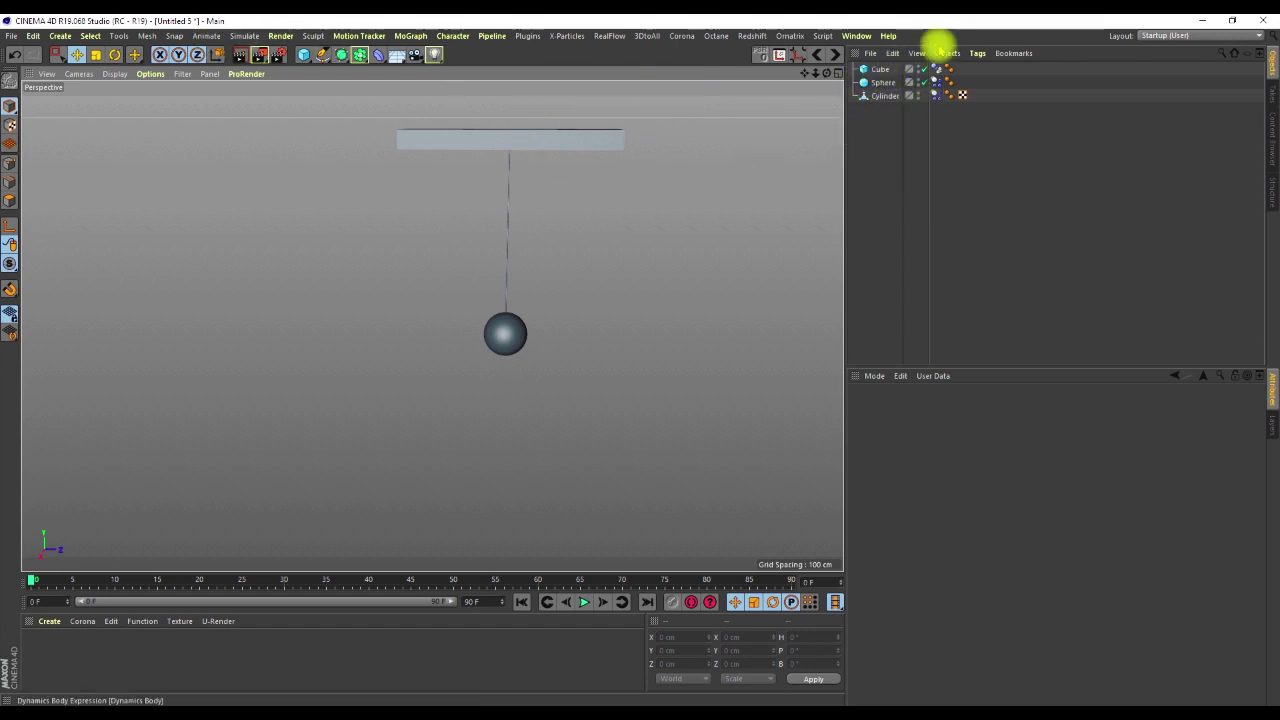
Step: Add a dynamics Connector and raise it to the beam's underside above the cylinder, at about Y 340 cm
click(249, 36)
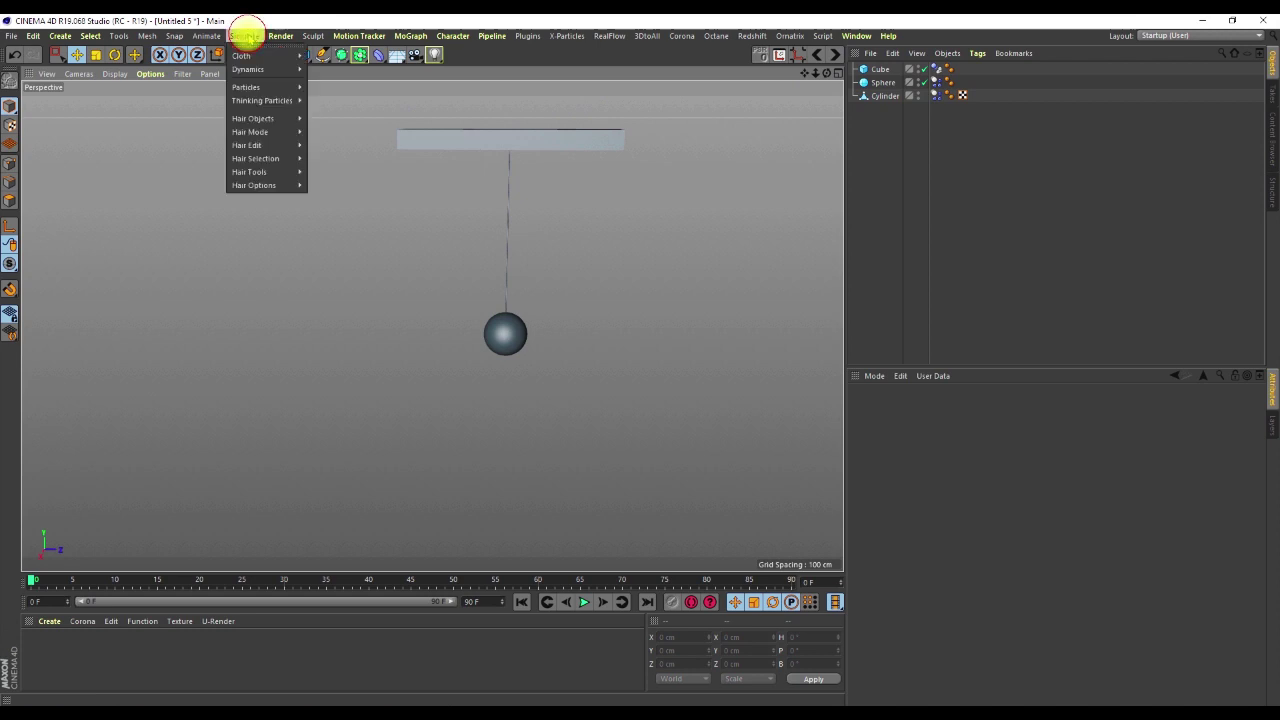
mouse_move(255, 68)
drag(324, 62, 96, 130)
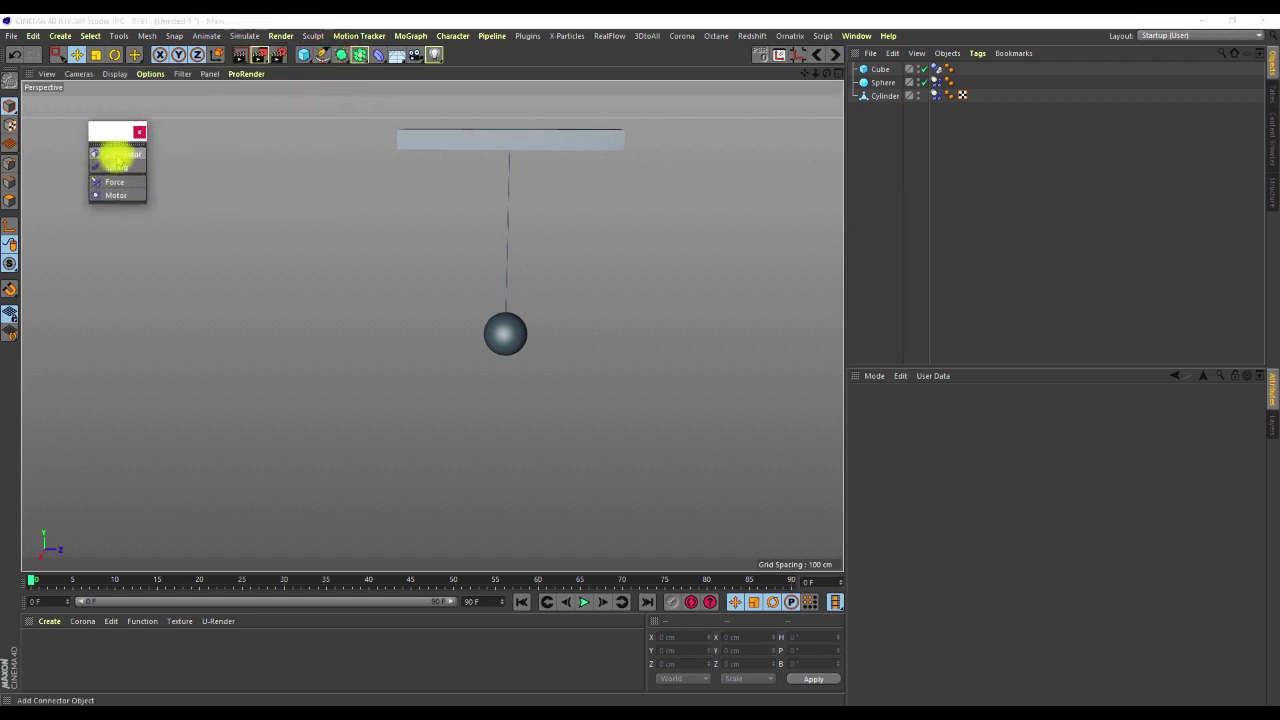
click(117, 155)
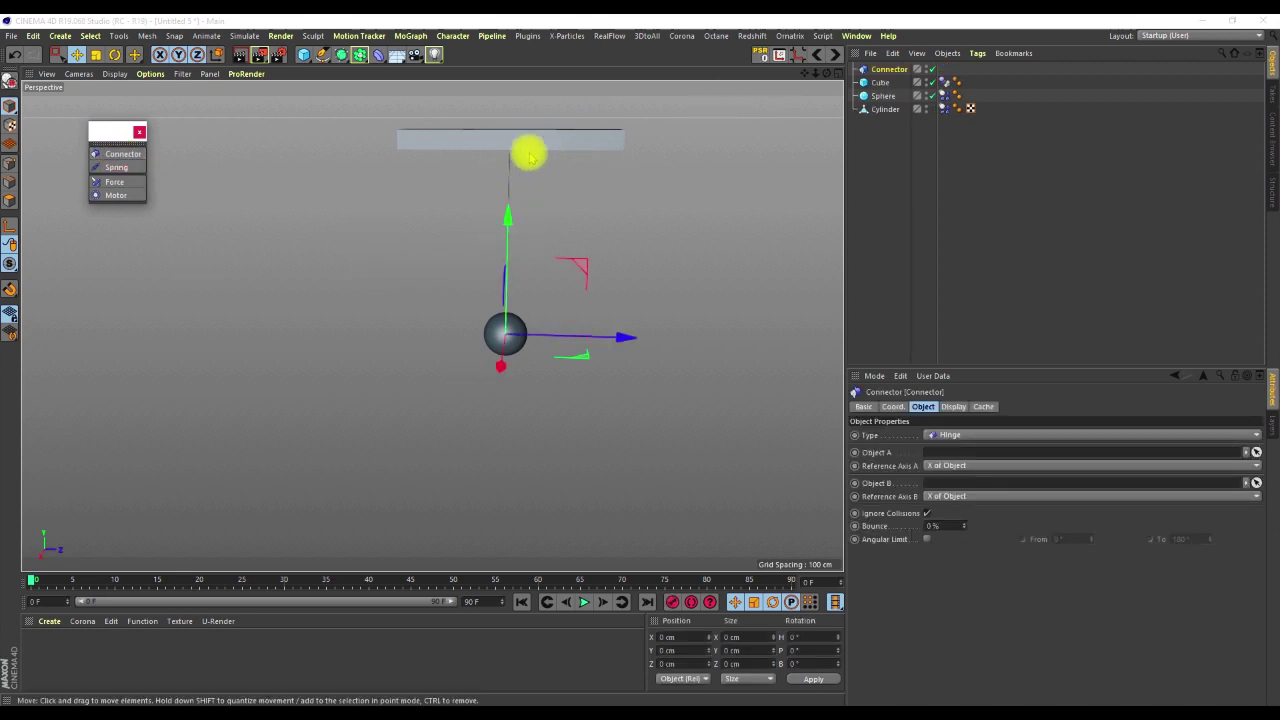
drag(508, 220, 503, 49)
scroll(520, 149, up, 5)
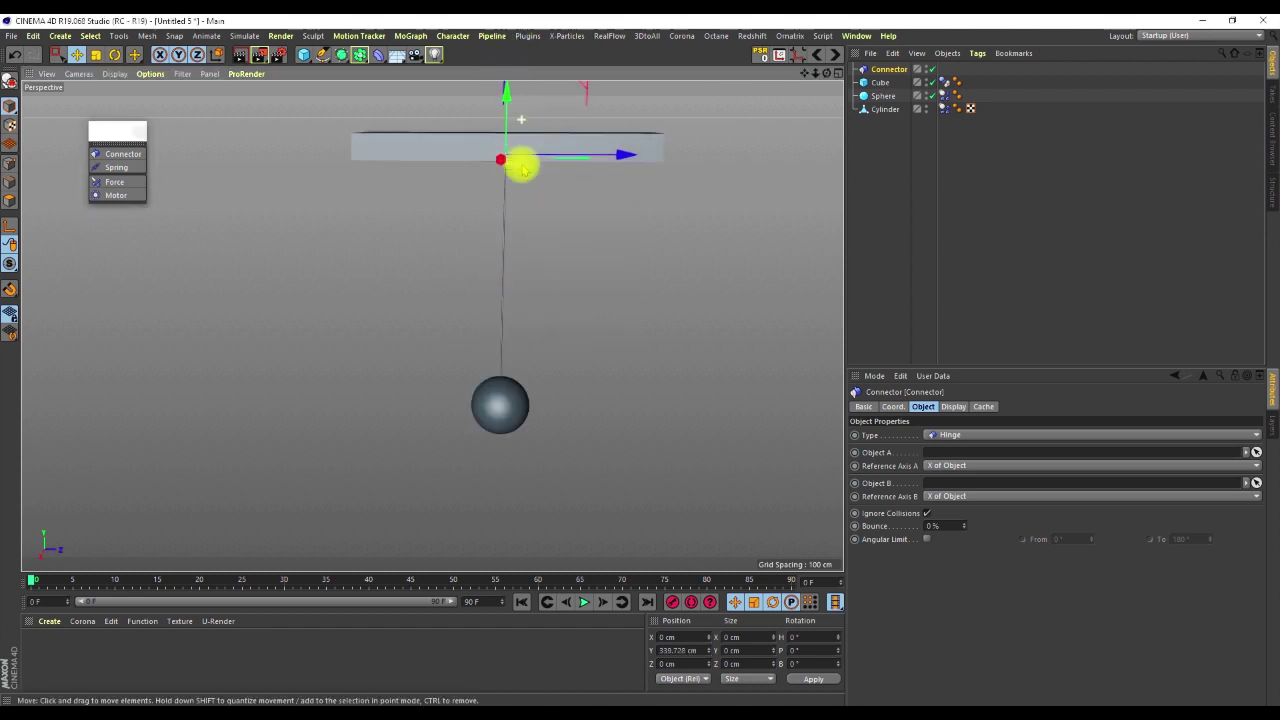
mouse_move(509, 136)
alt+mouse_down()
mouse_move(526, 109)
mouse_move(489, 149)
alt+mouse_up()
scroll(489, 149, up, 4)
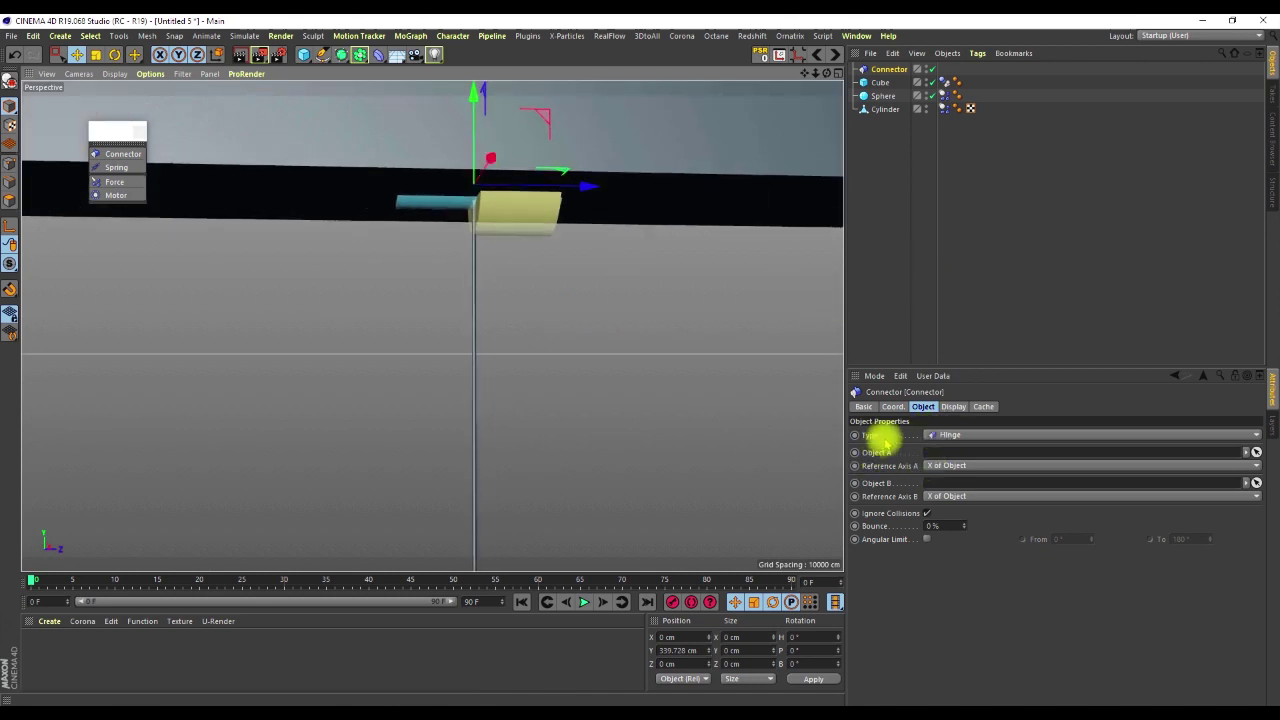
Step: Set the connector's type to Ball and Socket, scale it down, and lower it to about Y 333 cm at the cylinder's upper end
click(936, 436)
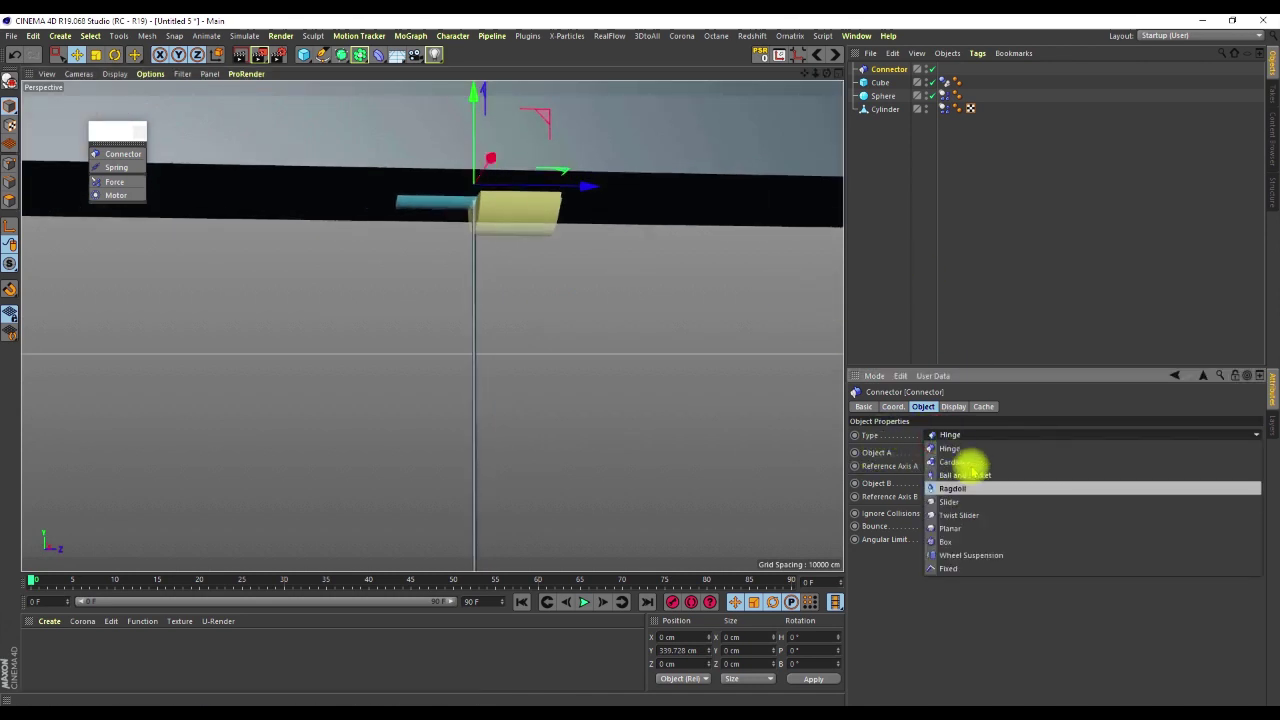
click(957, 463)
mouse_move(472, 210)
alt+mouse_down()
mouse_move(466, 157)
mouse_move(490, 198)
alt+mouse_up()
key(t)
drag(574, 241, 349, 414)
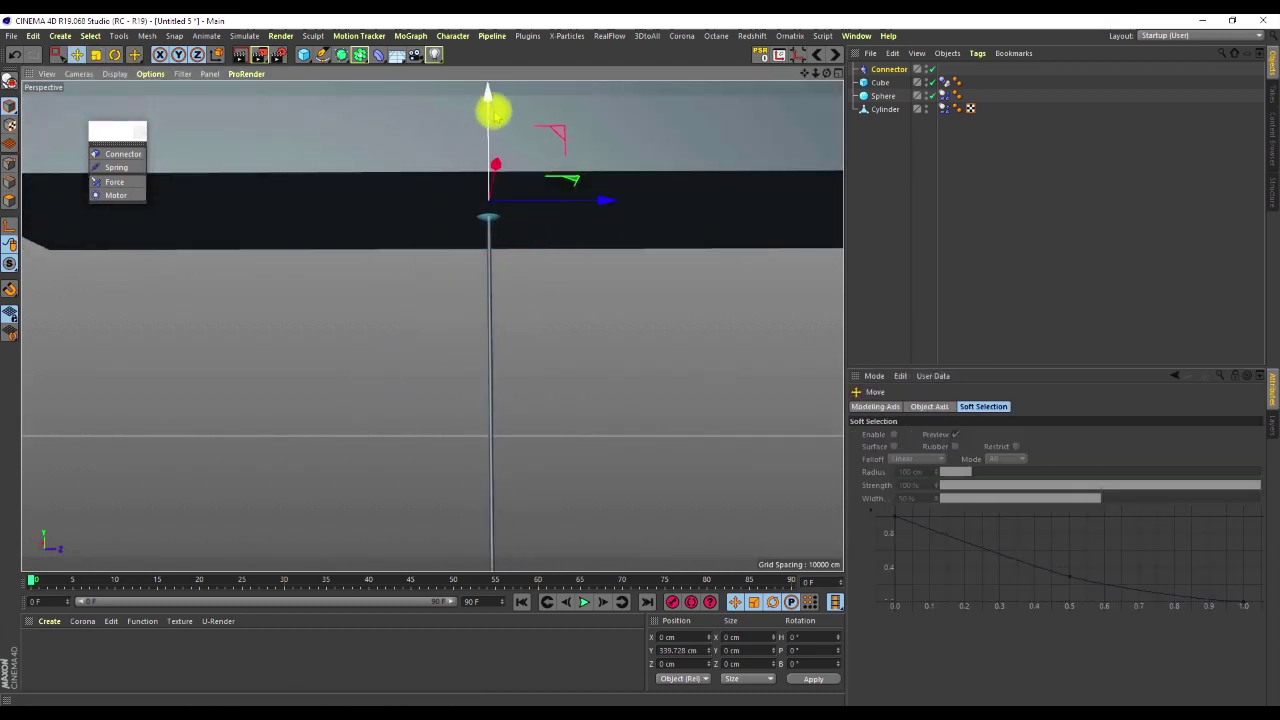
drag(487, 103, 496, 132)
scroll(521, 191, down, 3)
Step: Order the connector and cylinder below the cube in the hierarchy, and assign Cube as the connector's Object A and Cylinder as Object B
mouse_move(884, 70)
mouse_down()
mouse_move(880, 86)
mouse_move(902, 77)
mouse_up()
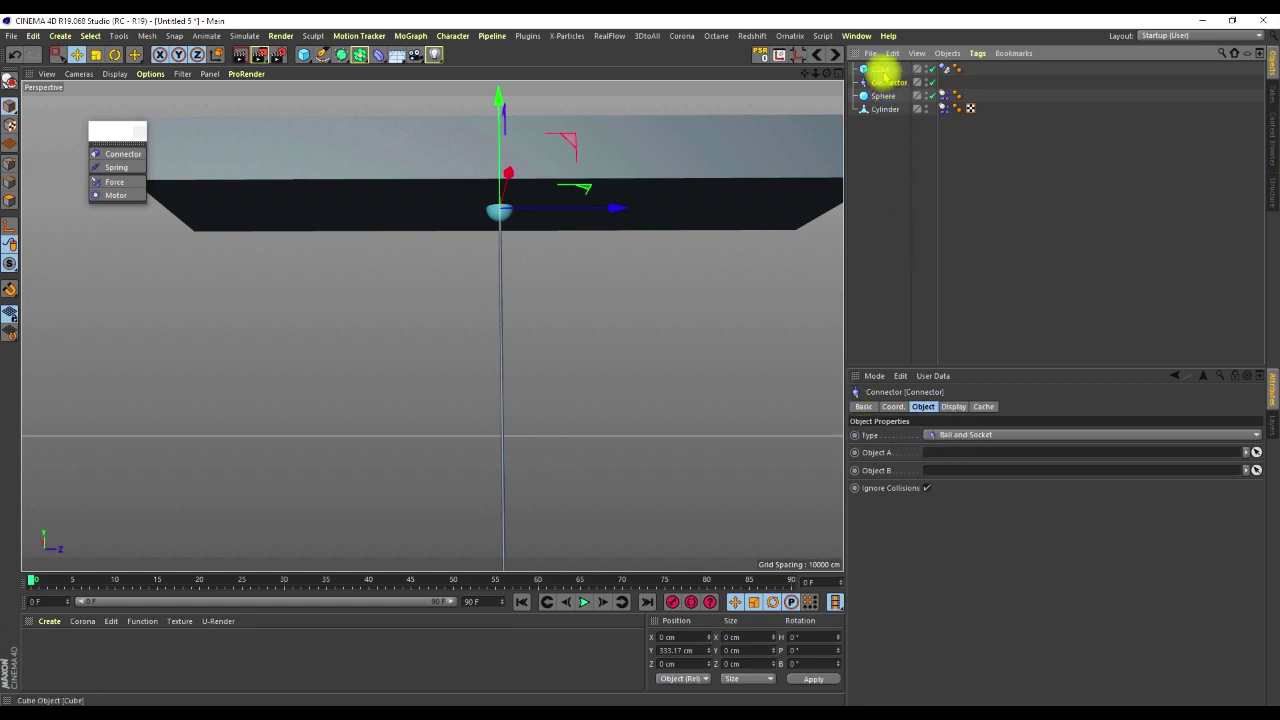
drag(880, 70, 980, 346)
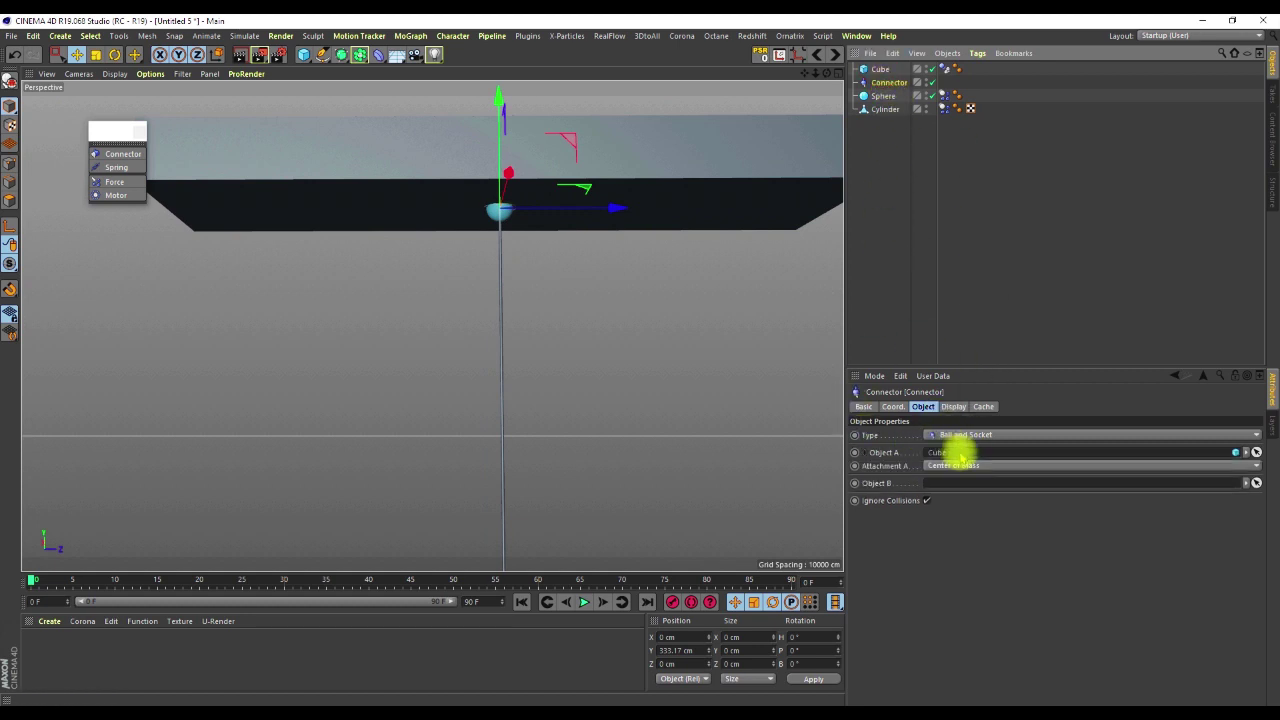
drag(883, 89, 980, 265)
click(884, 82)
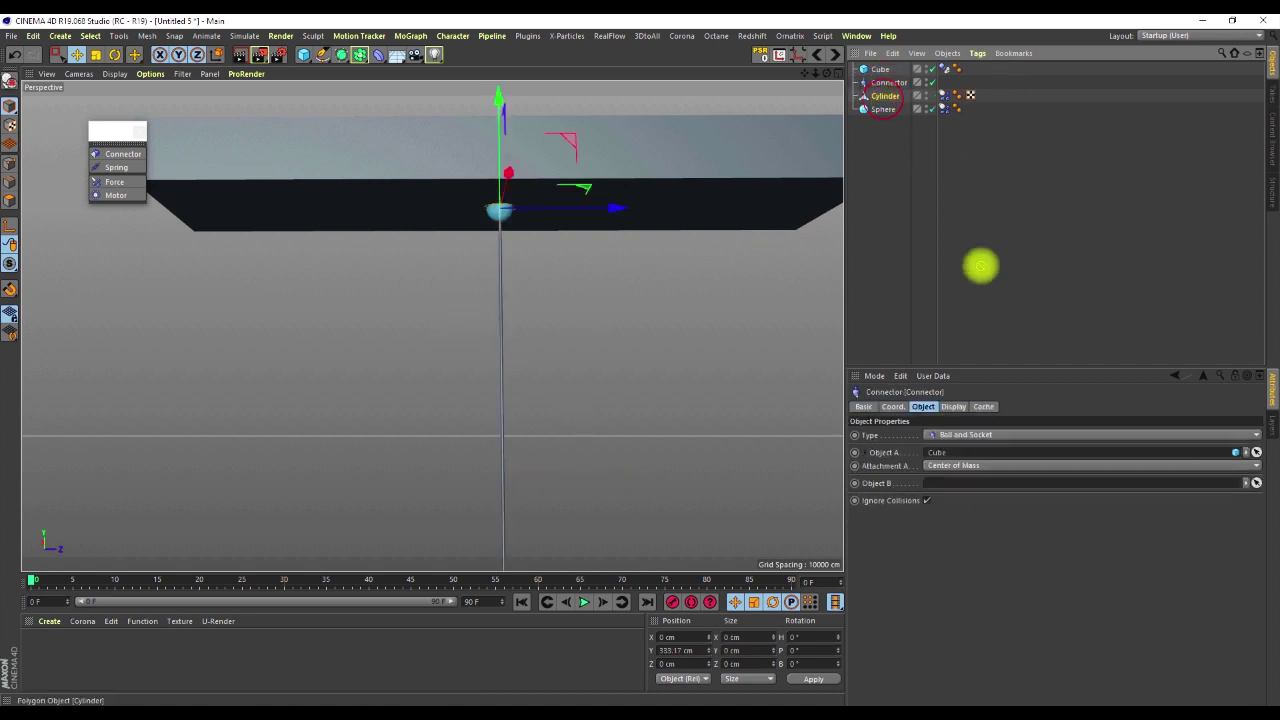
drag(935, 488, 935, 486)
scroll(460, 175, down, 4)
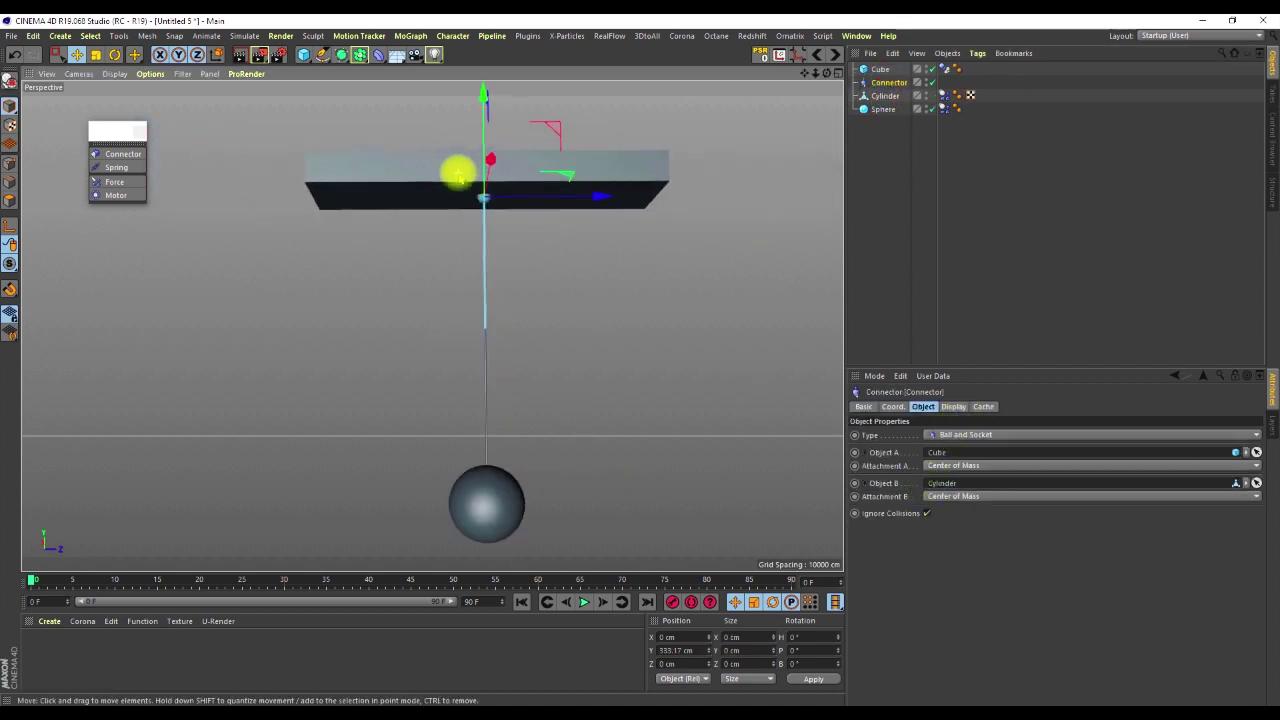
Step: Play the simulation to check how the cylinder hangs from the beam, and return to frame 0
click(583, 603)
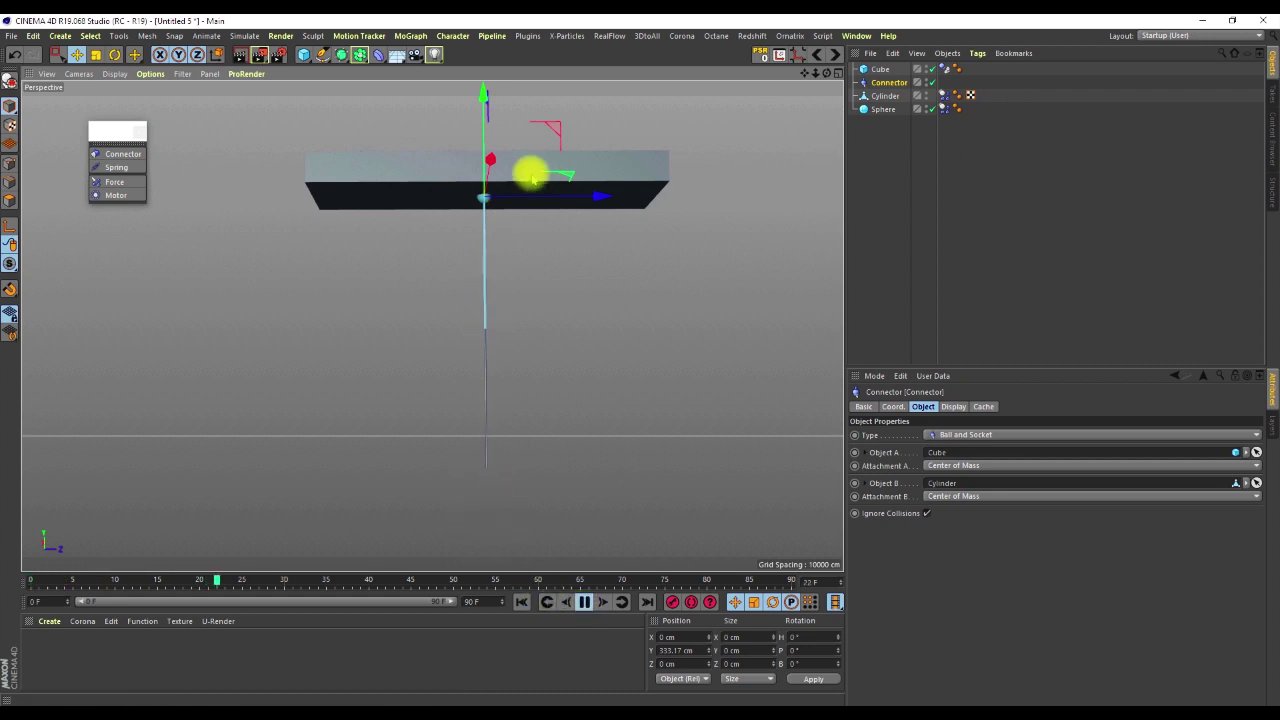
scroll(486, 262, down, 3)
alt+drag(489, 249, 582, 290)
alt+drag(486, 220, 469, 357)
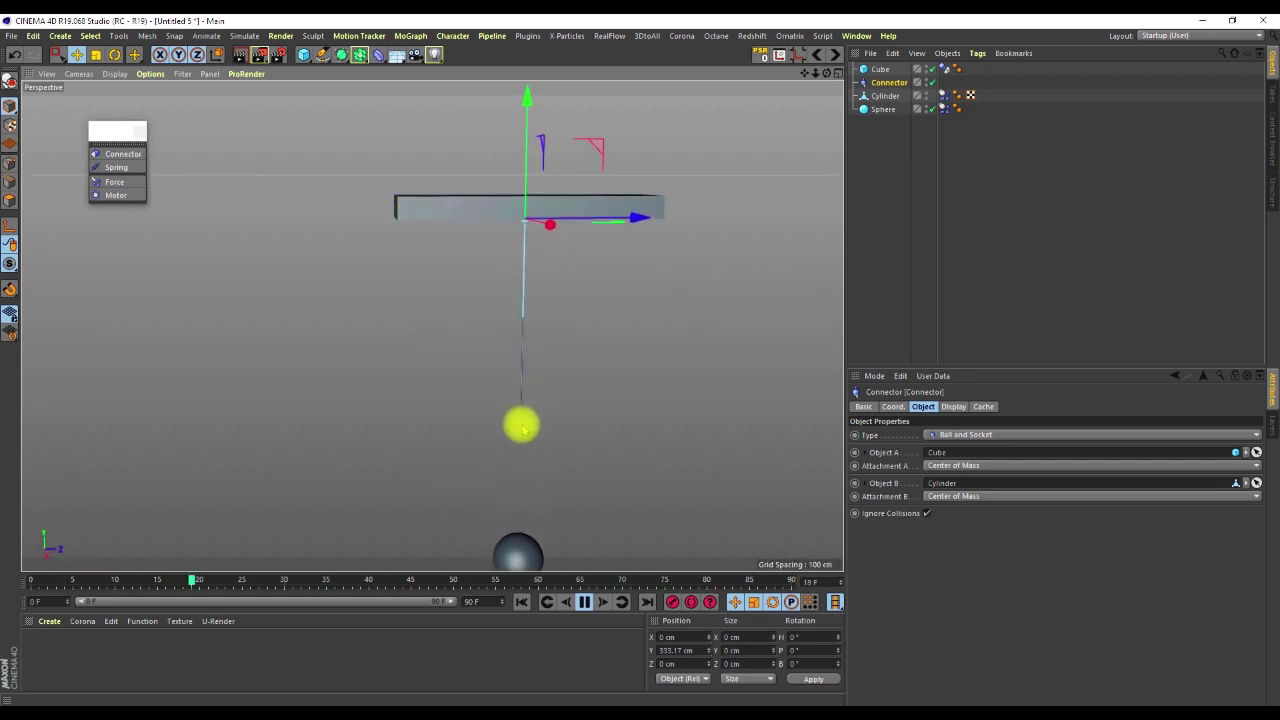
click(583, 602)
click(522, 602)
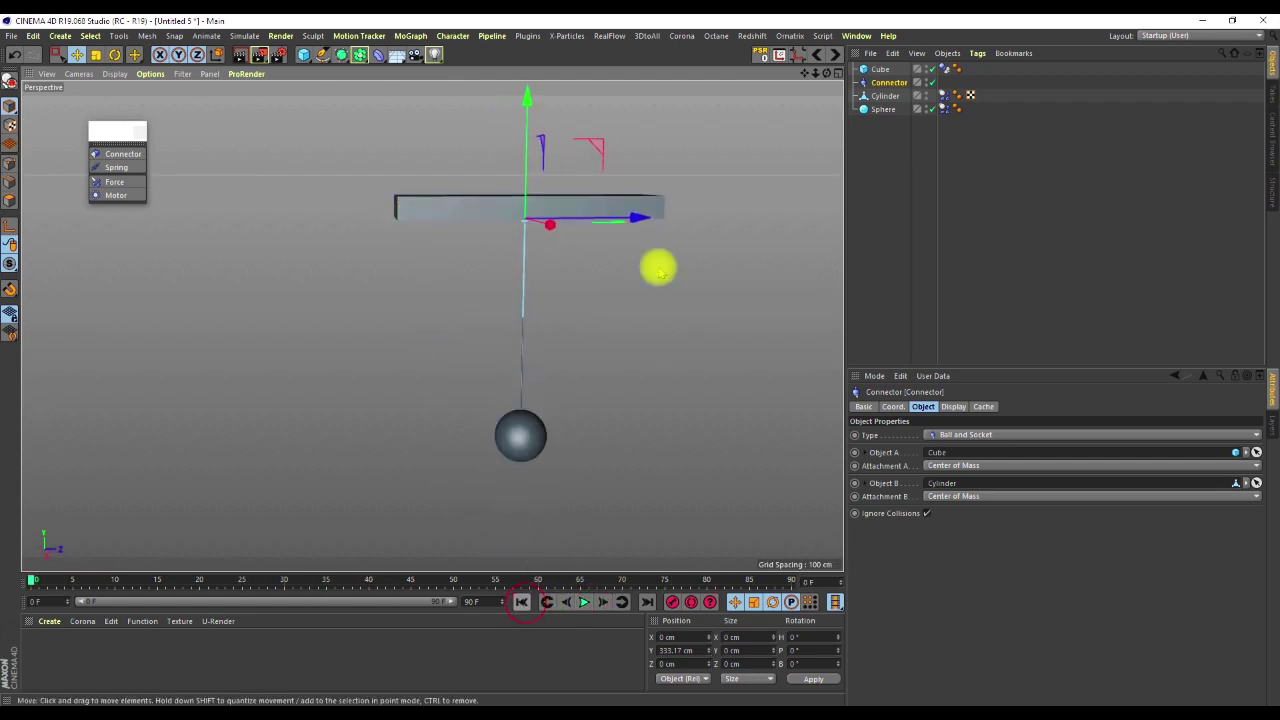
Step: Add a second Connector, place it between the cylinder and sphere in the hierarchy, and raise it to about Y 44 cm above the sphere
click(872, 137)
click(130, 155)
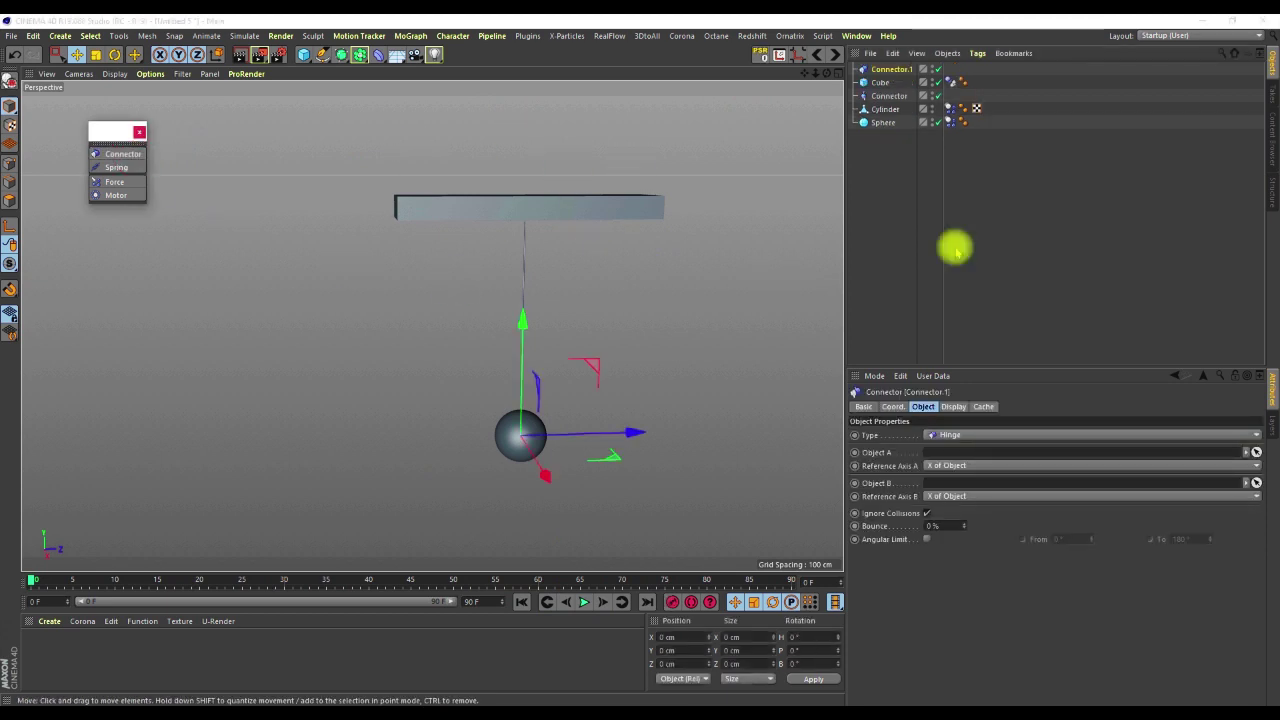
click(889, 69)
drag(889, 69, 885, 110)
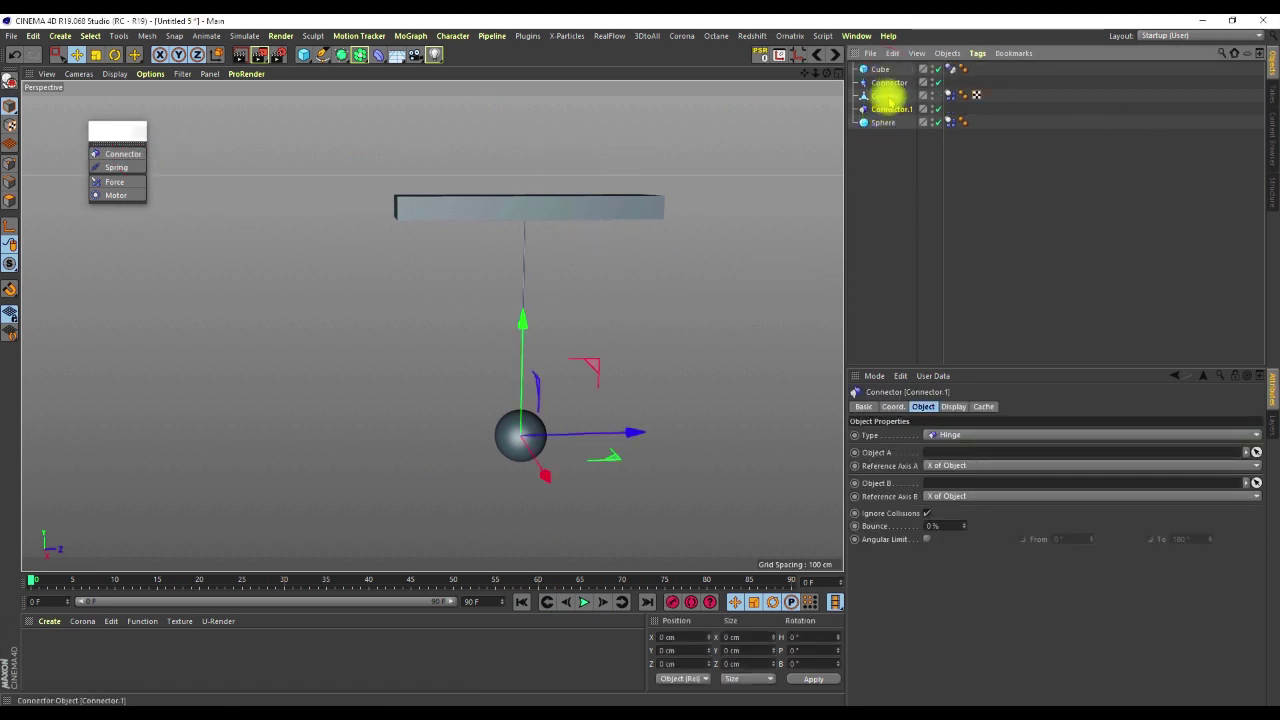
scroll(520, 430, up, 3)
drag(520, 377, 523, 339)
scroll(530, 413, up, 3)
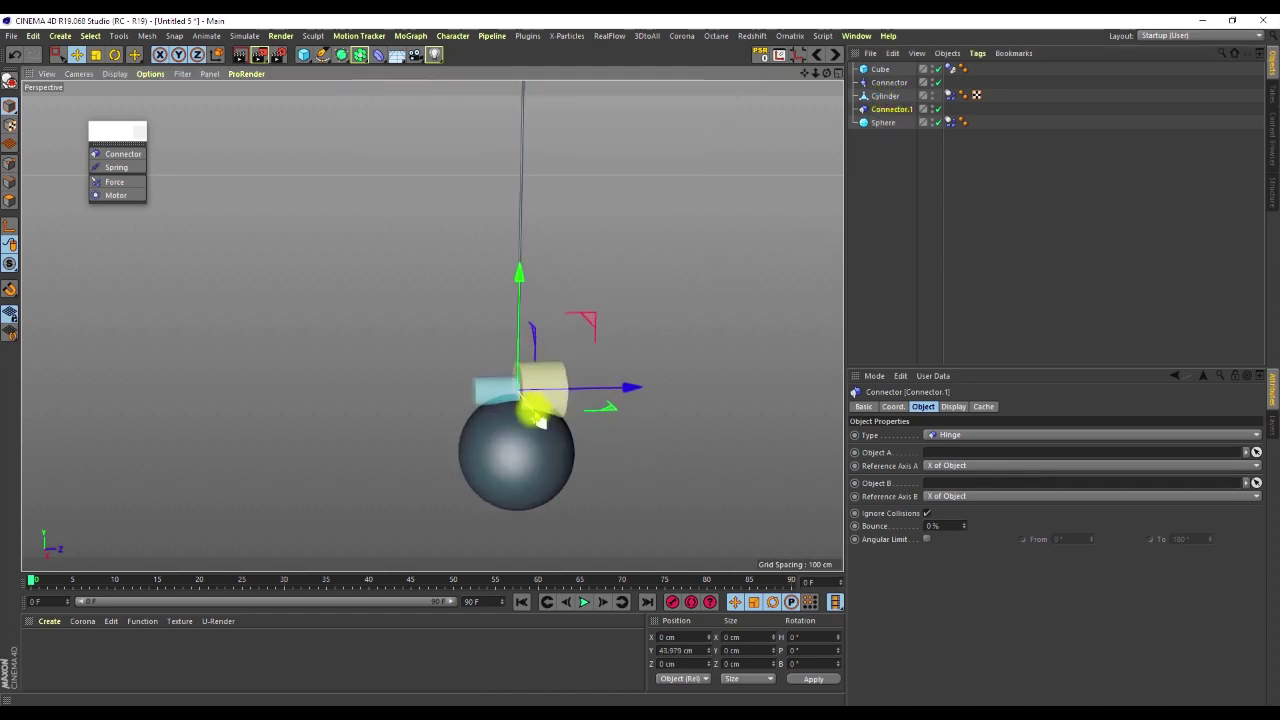
Step: Rotate the second connector to a pitch of -90°, lower it to about Y 41 cm, and scale it down
key(r)
drag(452, 356, 528, 344)
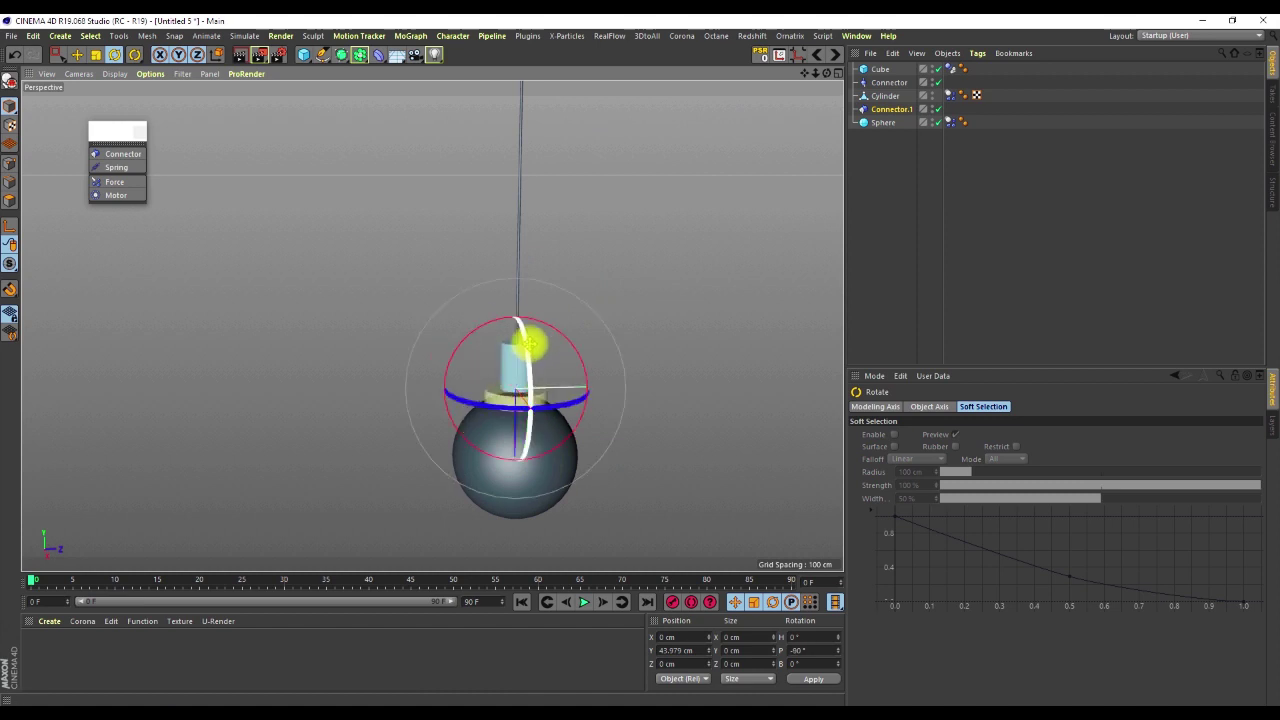
key(e)
drag(514, 480, 512, 486)
key(t)
mouse_move(674, 314)
mouse_down()
mouse_move(637, 385)
mouse_move(489, 549)
mouse_move(514, 494)
mouse_move(519, 511)
mouse_up()
key(e)
Step: Assign Cylinder as the second connector's Object A and Sphere as its Object B
click(893, 107)
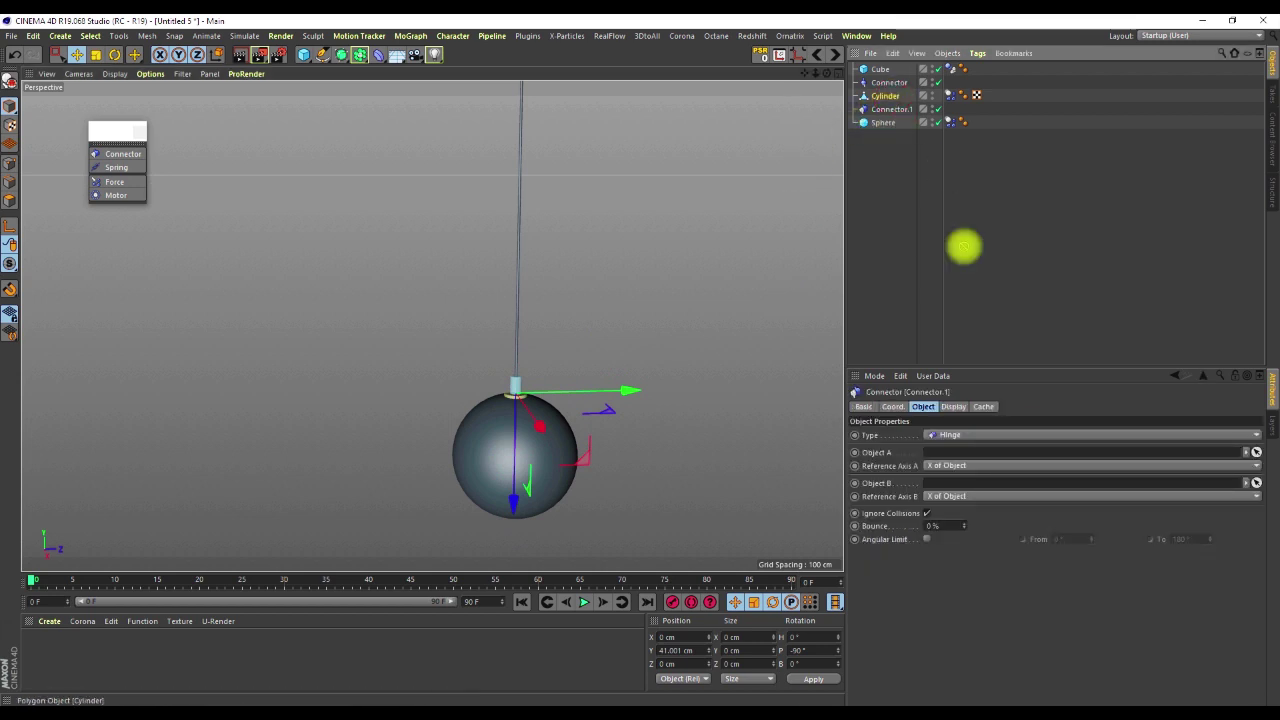
drag(944, 453, 943, 453)
drag(884, 124, 991, 462)
click(1063, 223)
Step: Play the simulation, examine the joint between the cylinder and the beam up close, and return to frame 0
scroll(480, 277, down, 5)
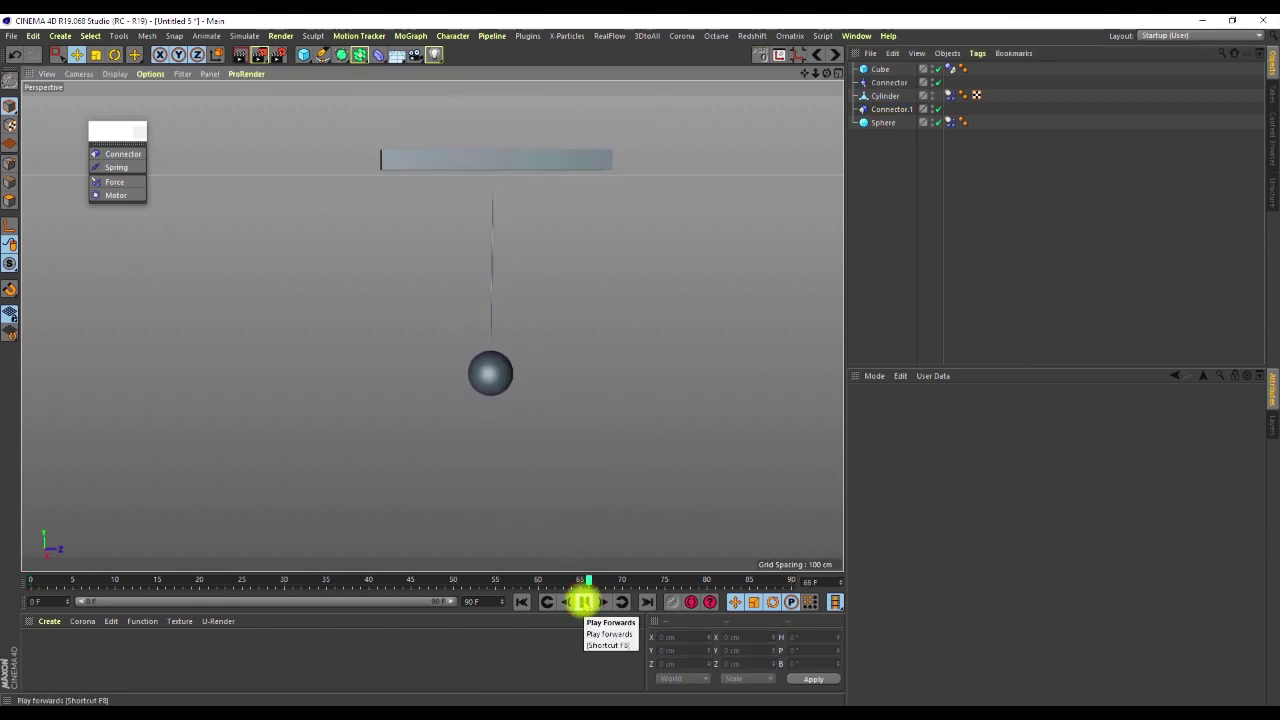
scroll(490, 170, up, 5)
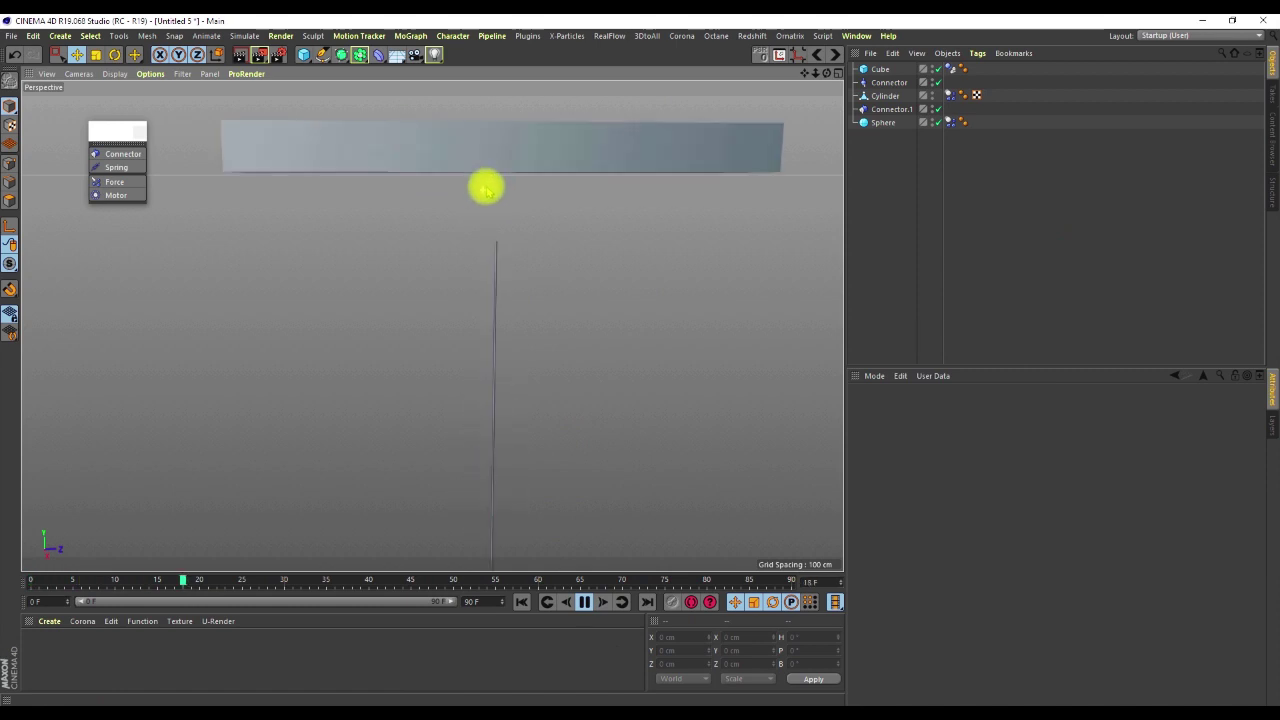
scroll(492, 193, up, 2)
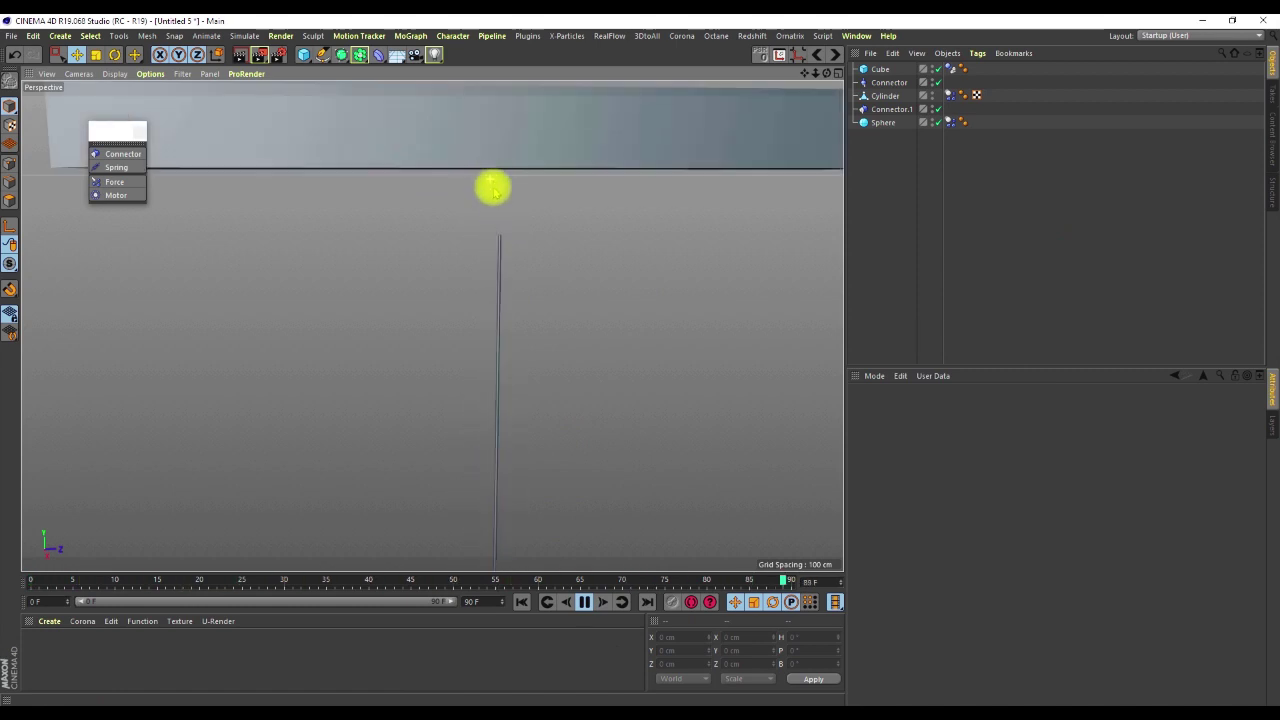
scroll(485, 193, down, 3)
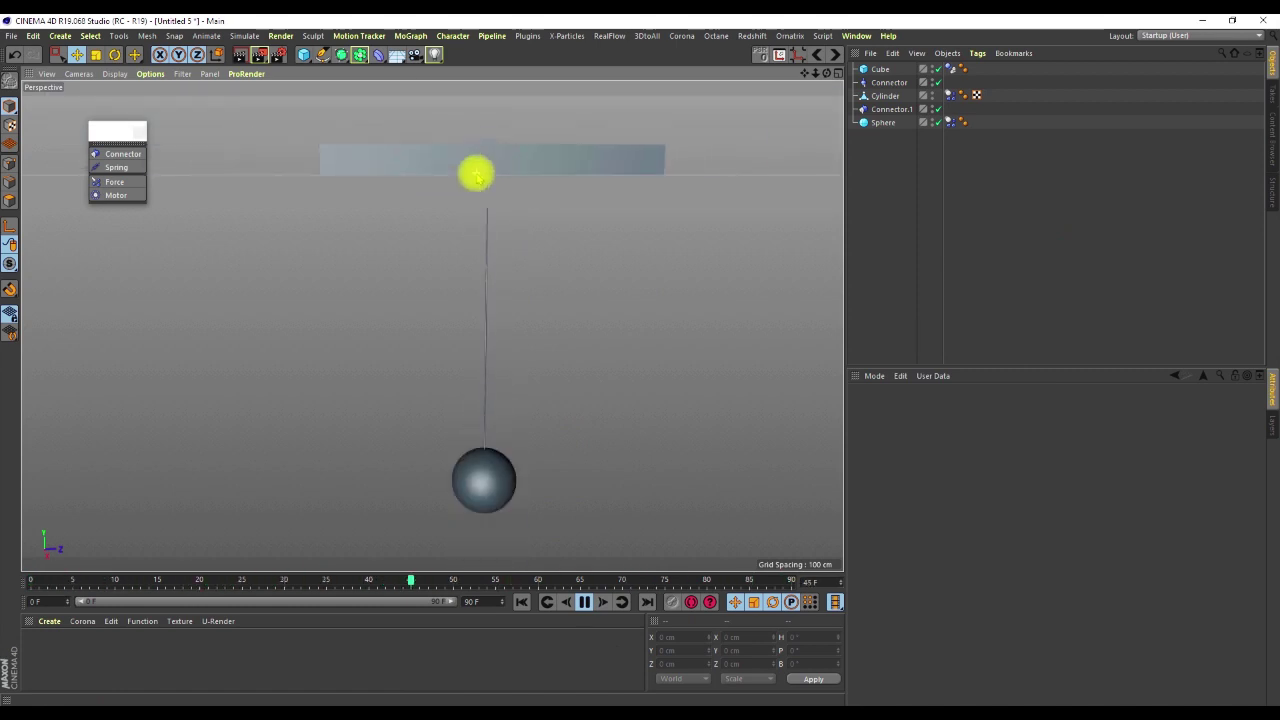
click(591, 602)
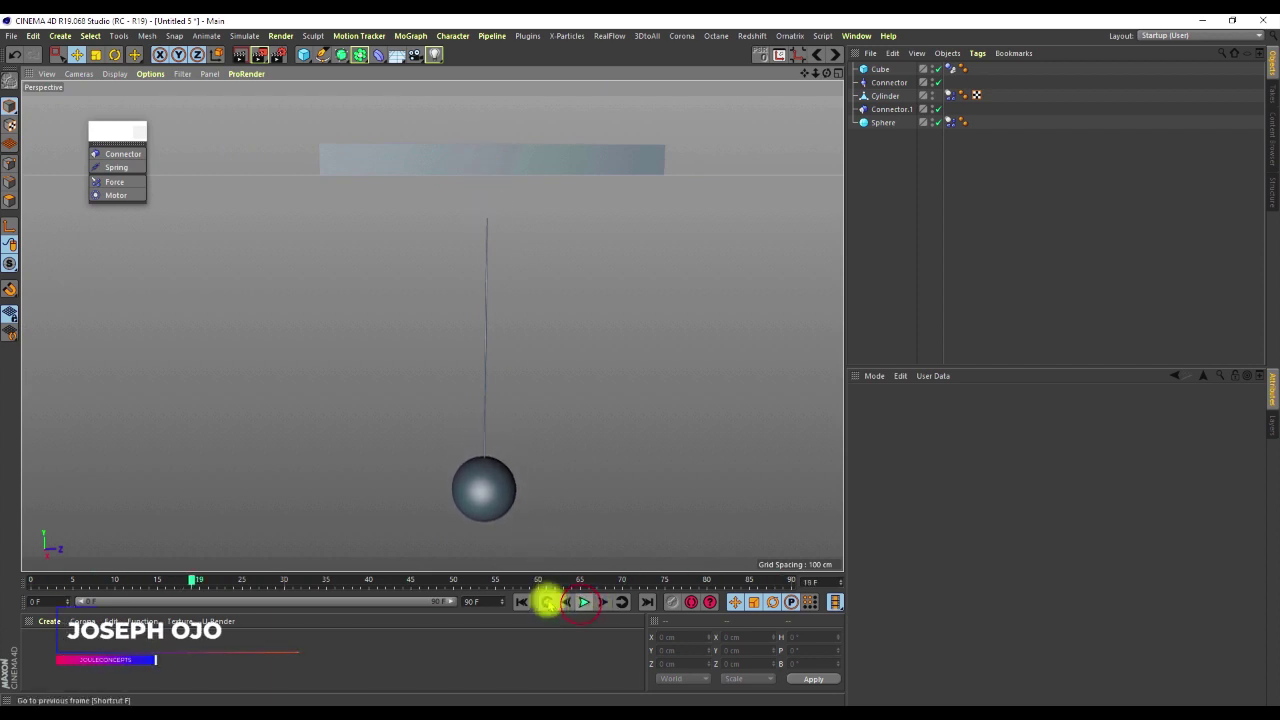
click(521, 602)
Step: Set the Collision Margin to 0.001 cm in the project's Expert dynamics settings
alt+drag(510, 160, 501, 157)
key(ctrl+d)
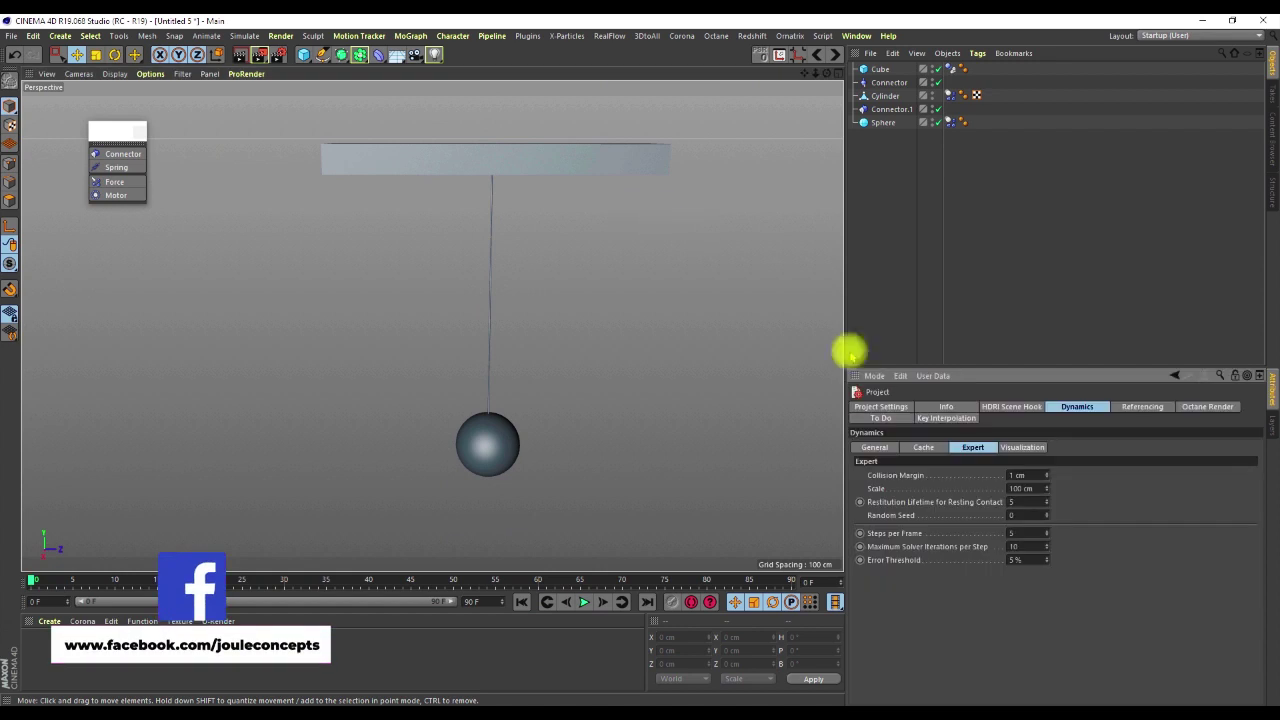
click(1012, 406)
click(1075, 406)
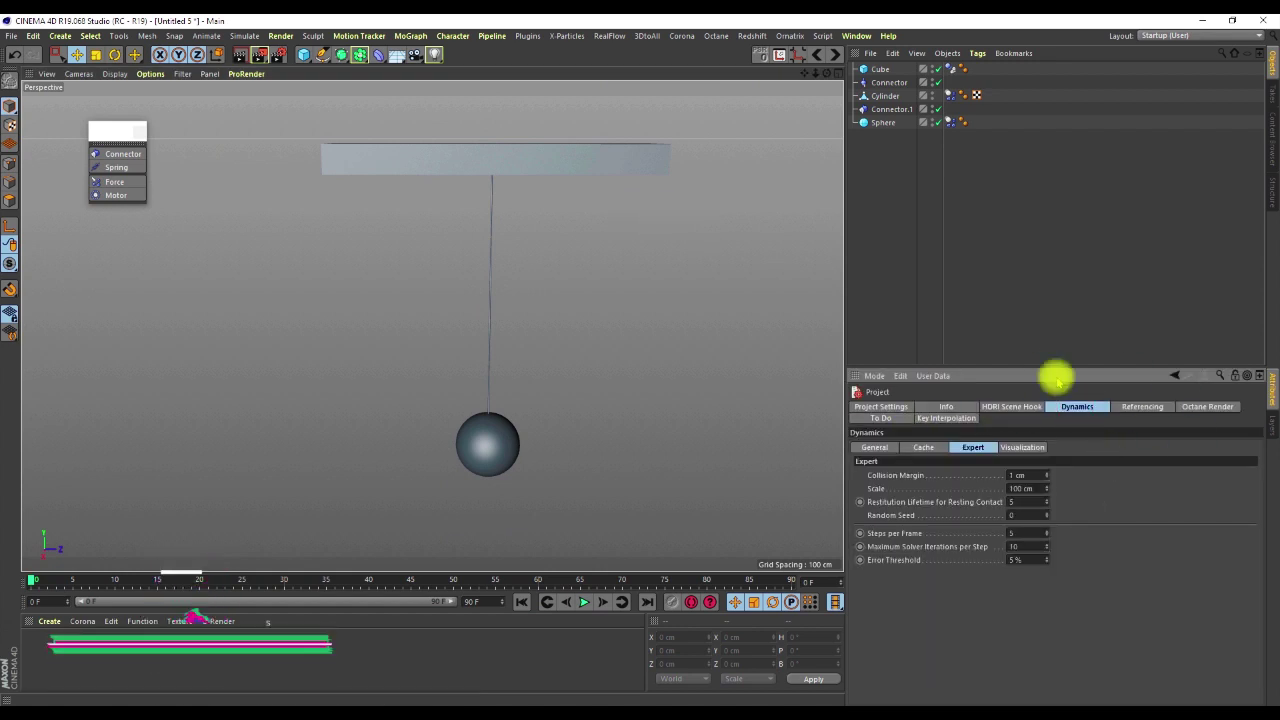
click(868, 447)
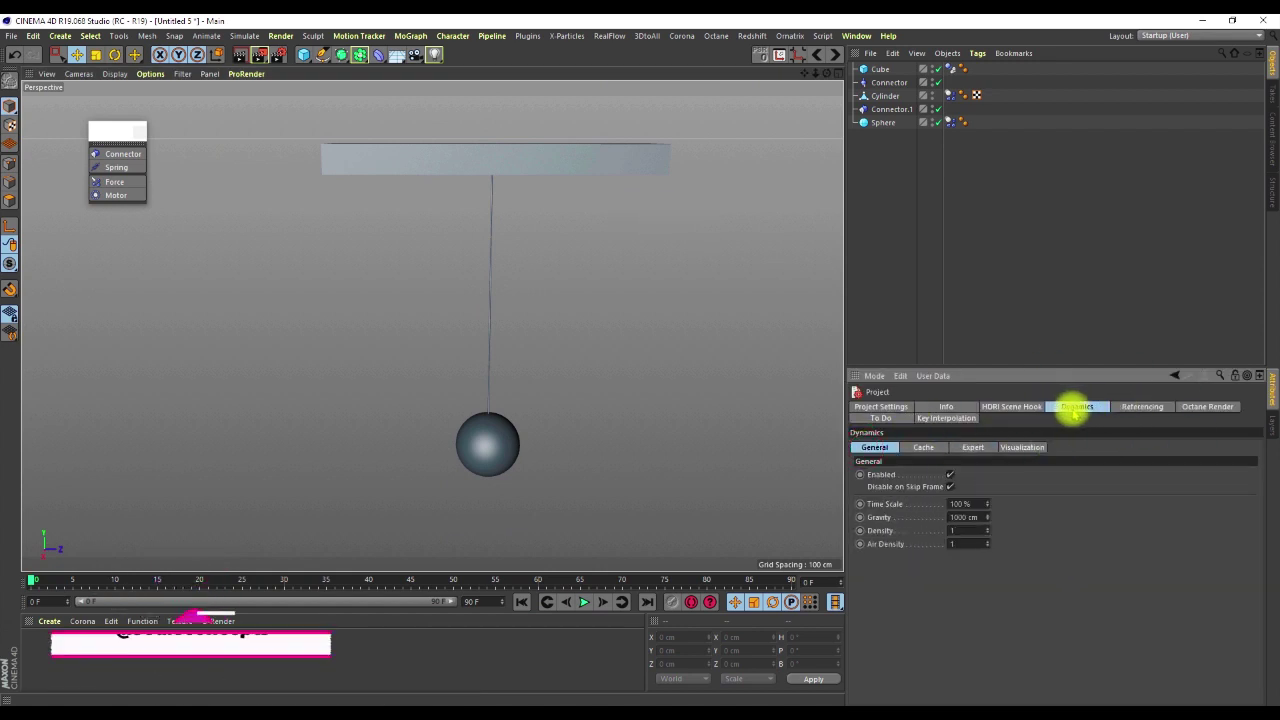
click(978, 448)
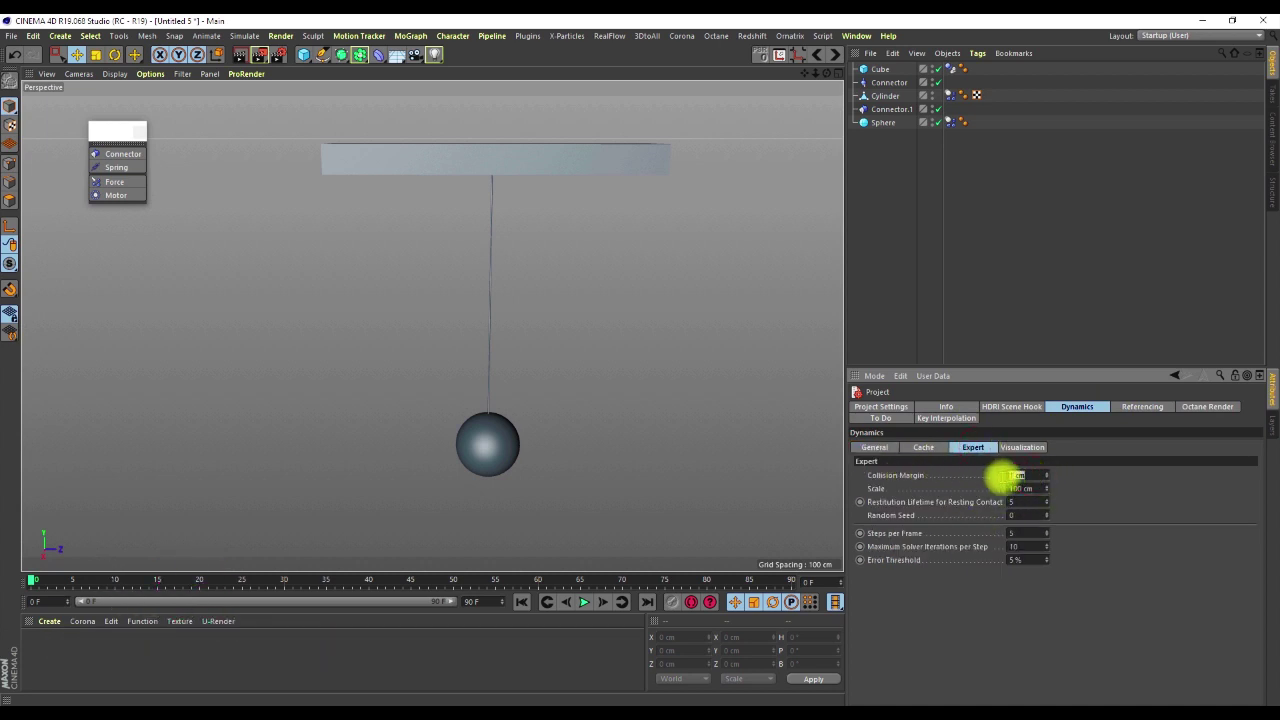
text(0.00)
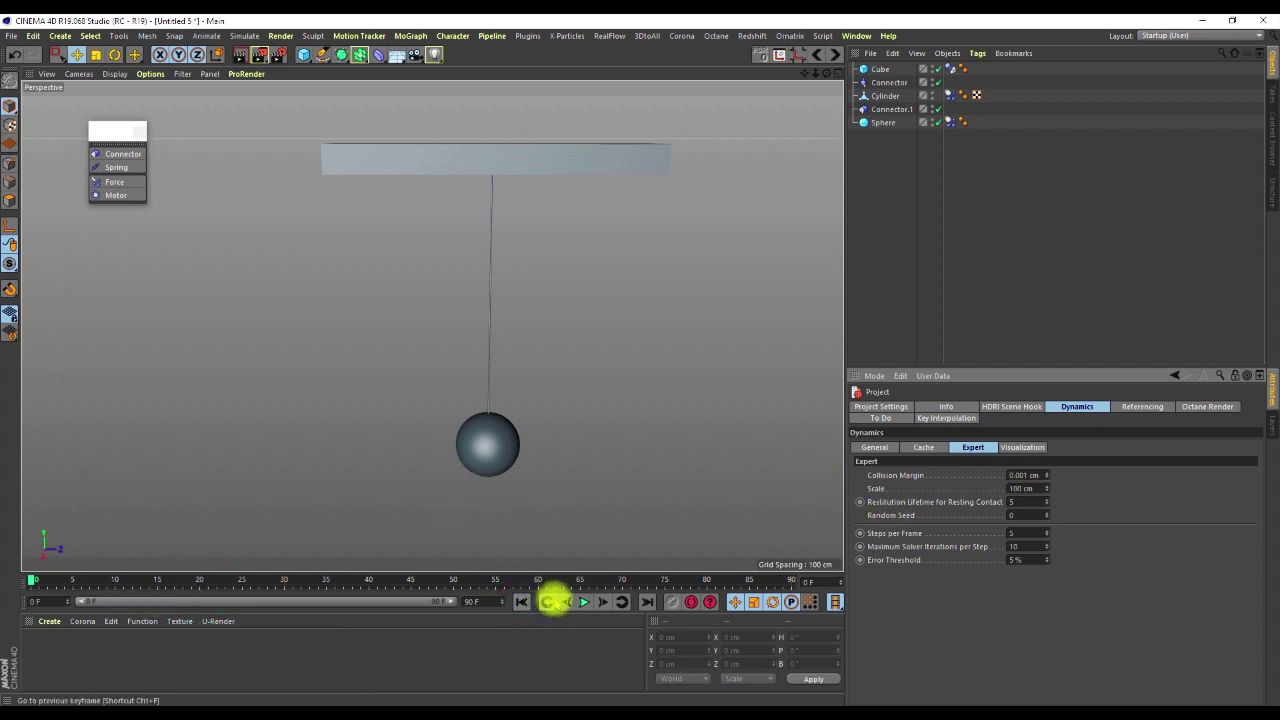
Step: Play the simulation to check the joint between the cylinder and the beam, and return to frame 0
click(583, 601)
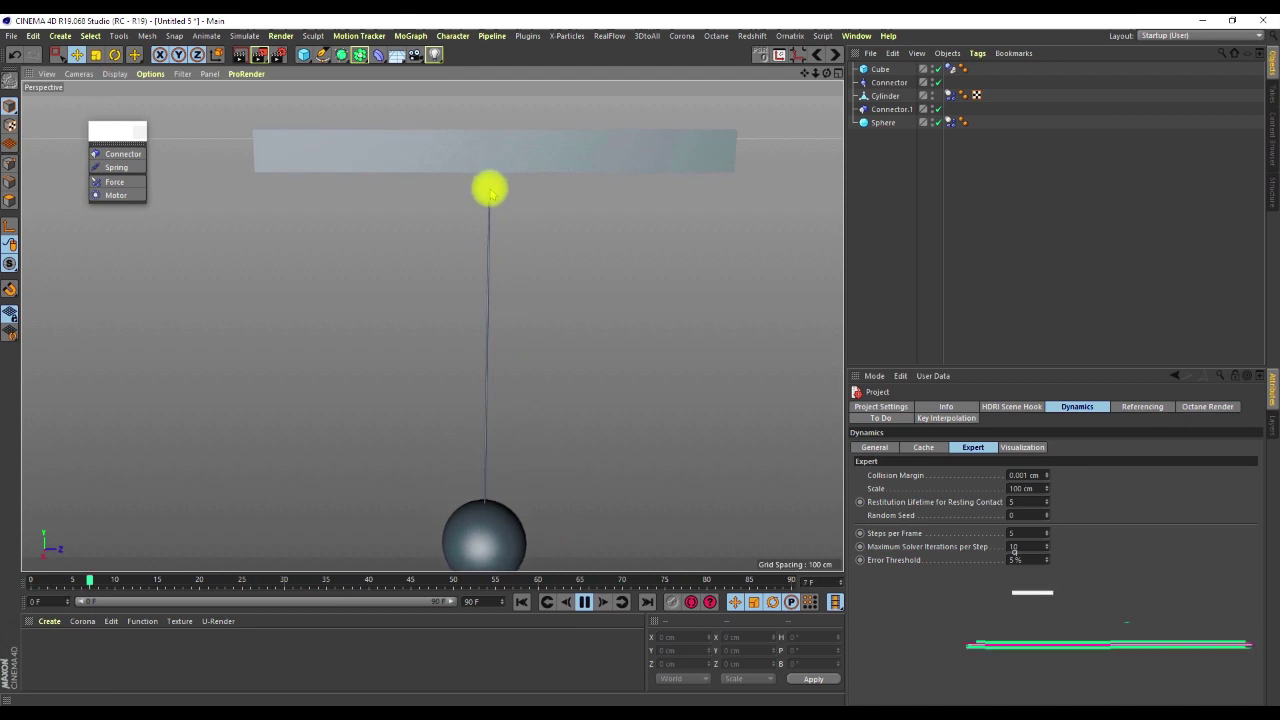
click(586, 602)
click(521, 601)
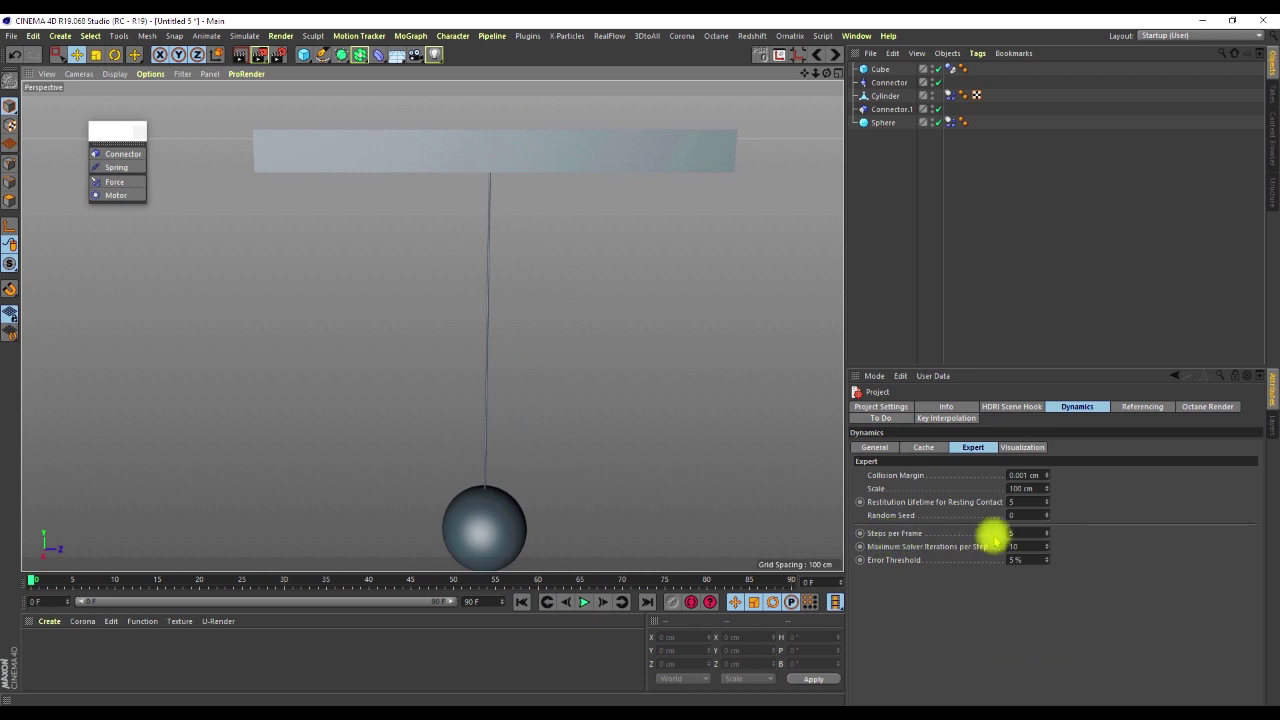
Step: Set Steps per Frame to 15 and Maximum Solver Iterations per Step to 20, and check the beam joint during playback
click(1016, 533)
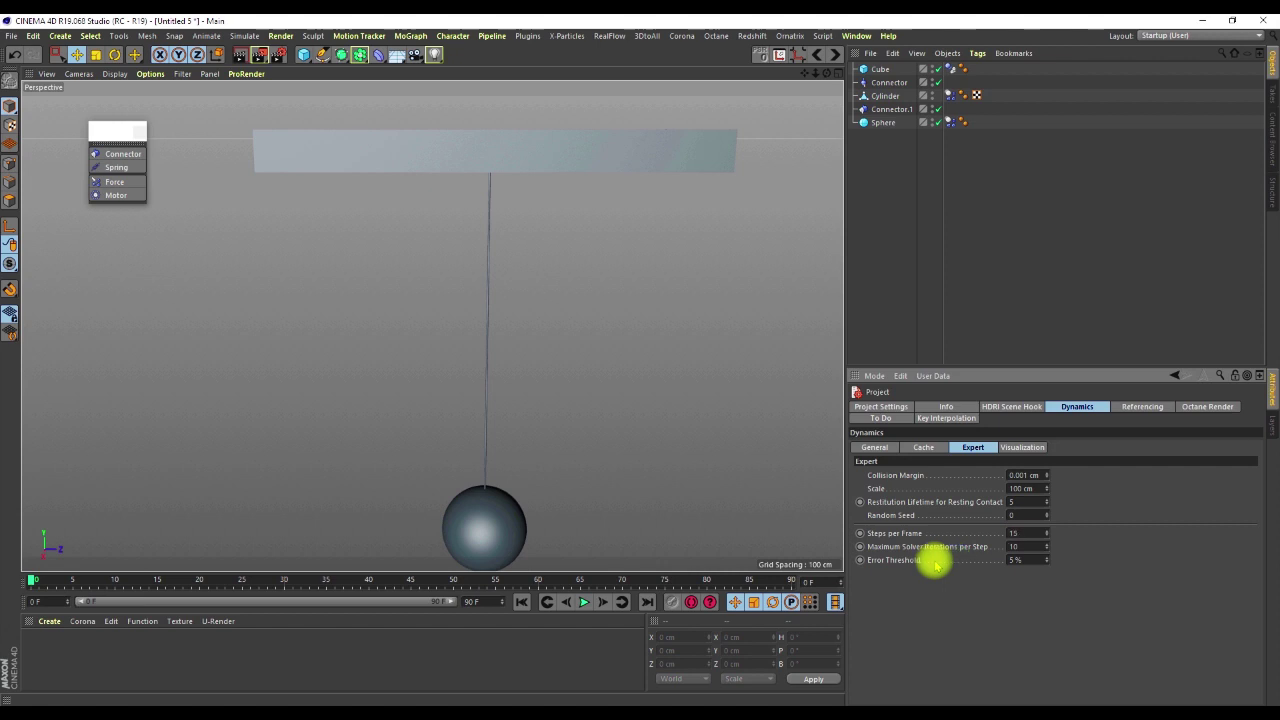
click(1013, 546)
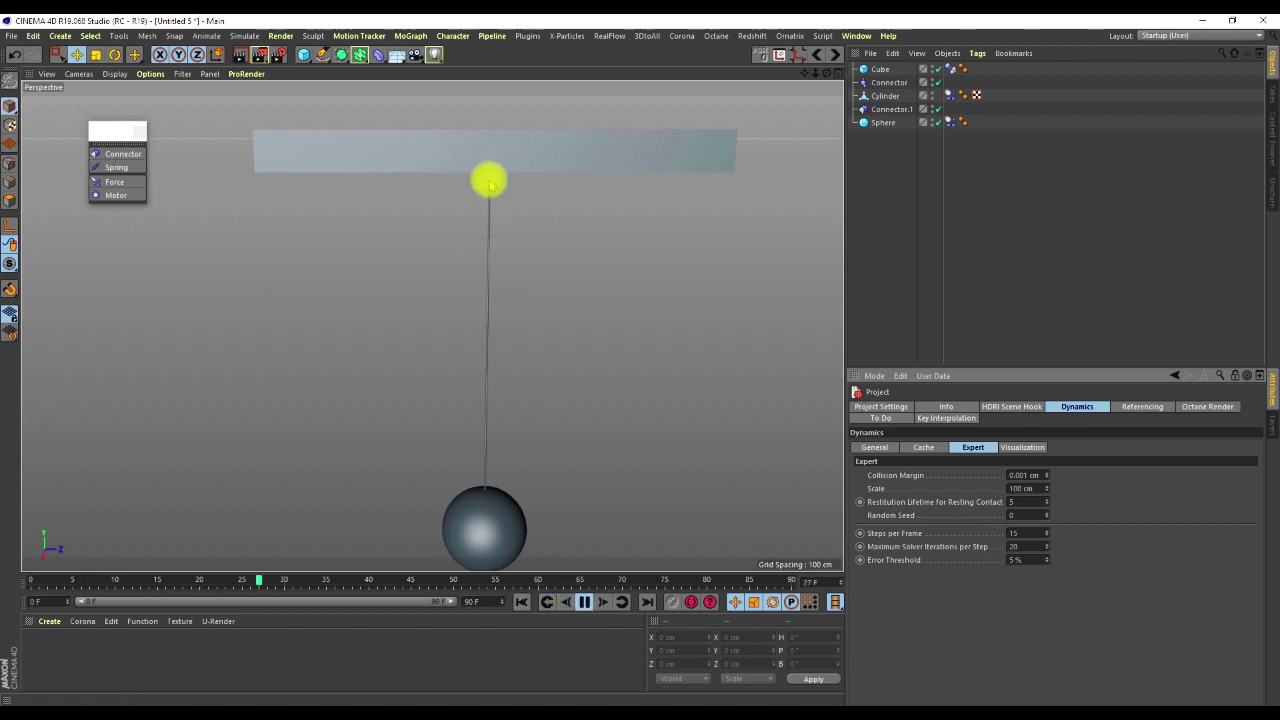
alt+drag(477, 190, 474, 180)
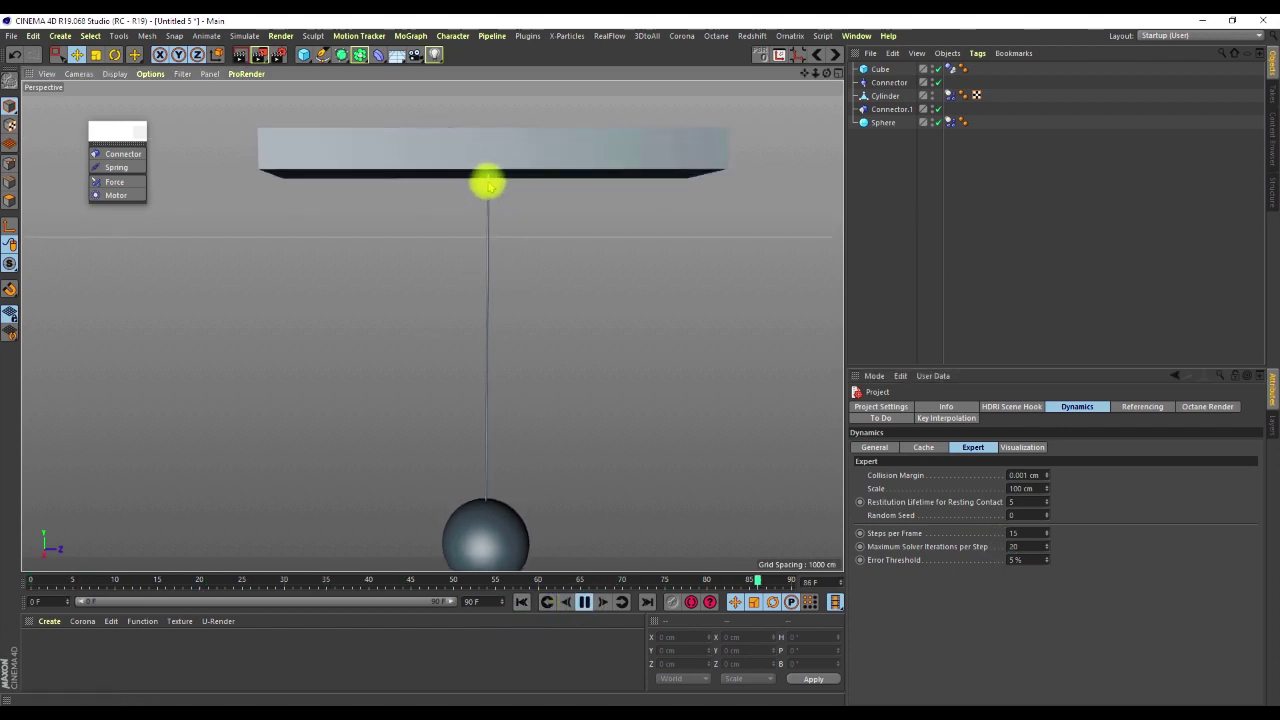
scroll(492, 176, up, 4)
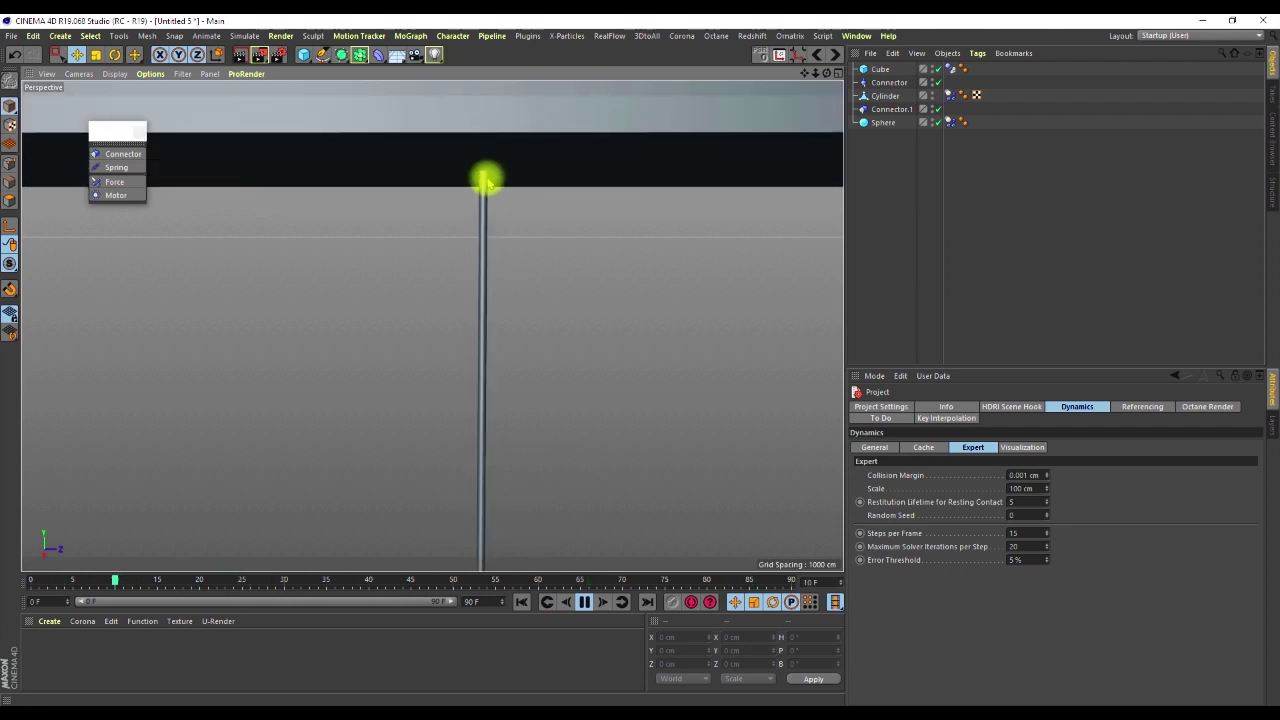
scroll(487, 181, down, 4)
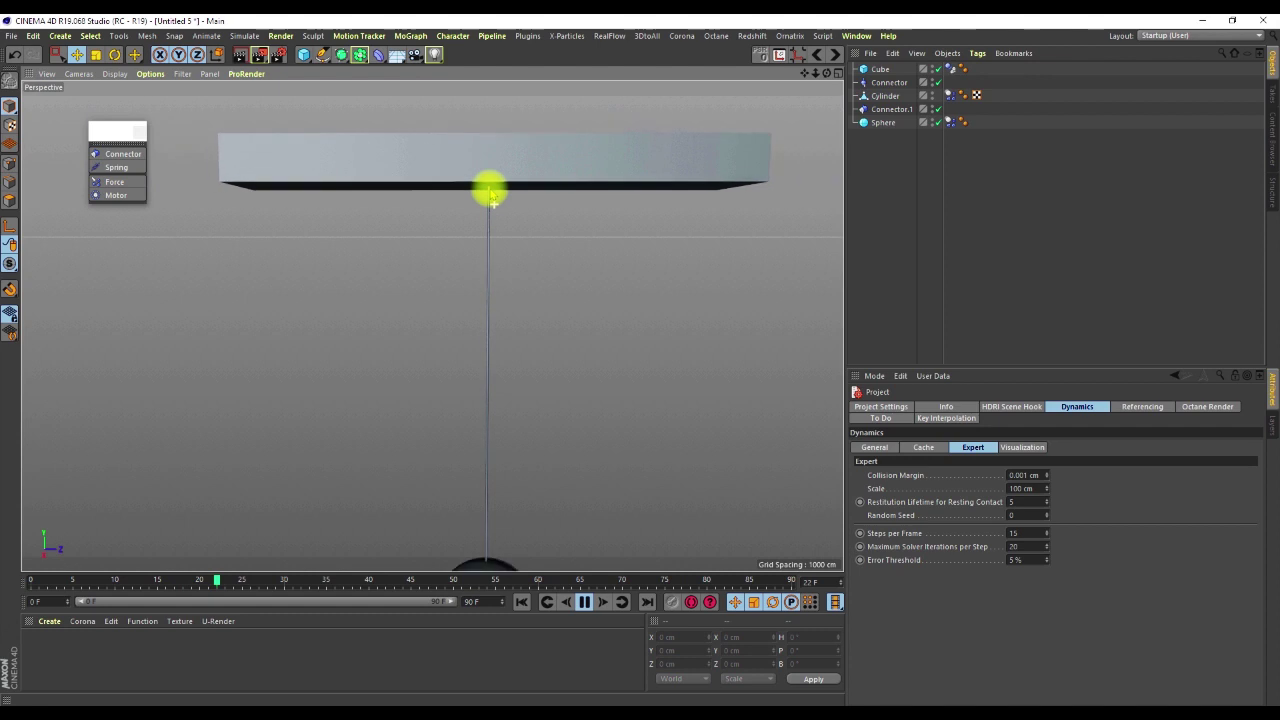
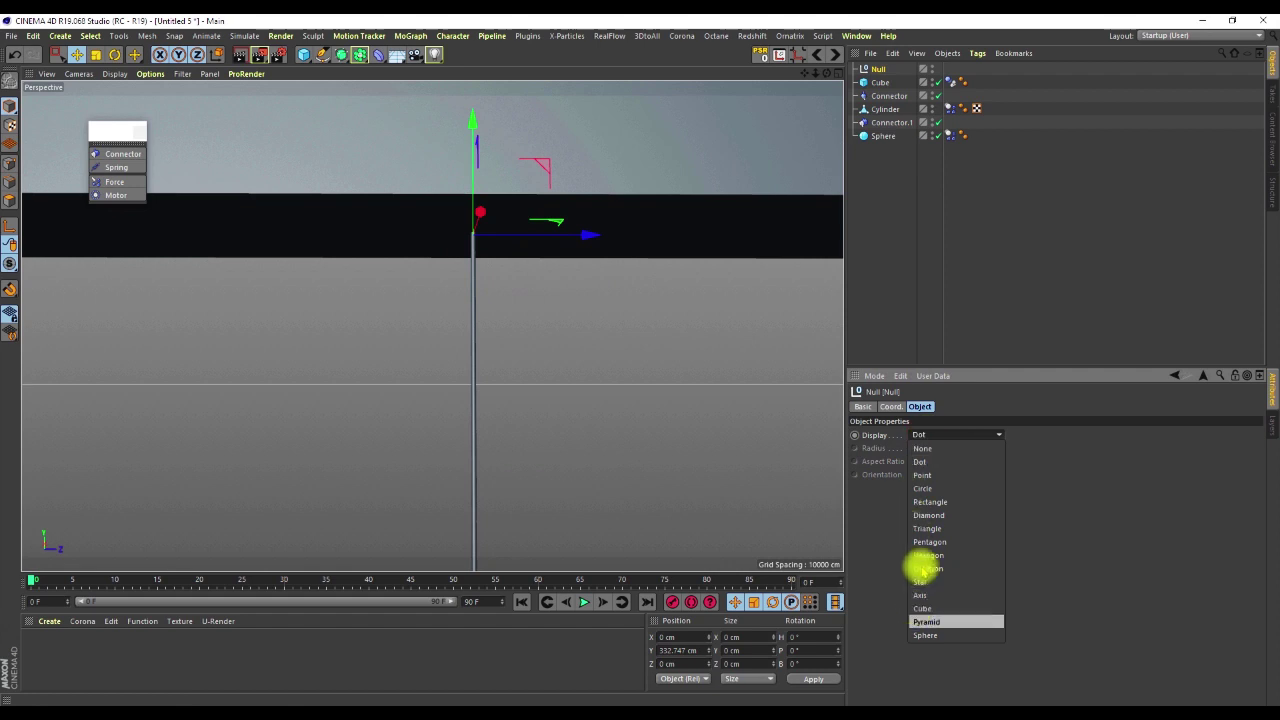
Step: Display the null at the cylinder's upper end as a Sphere with a 5 cm radius
click(922, 488)
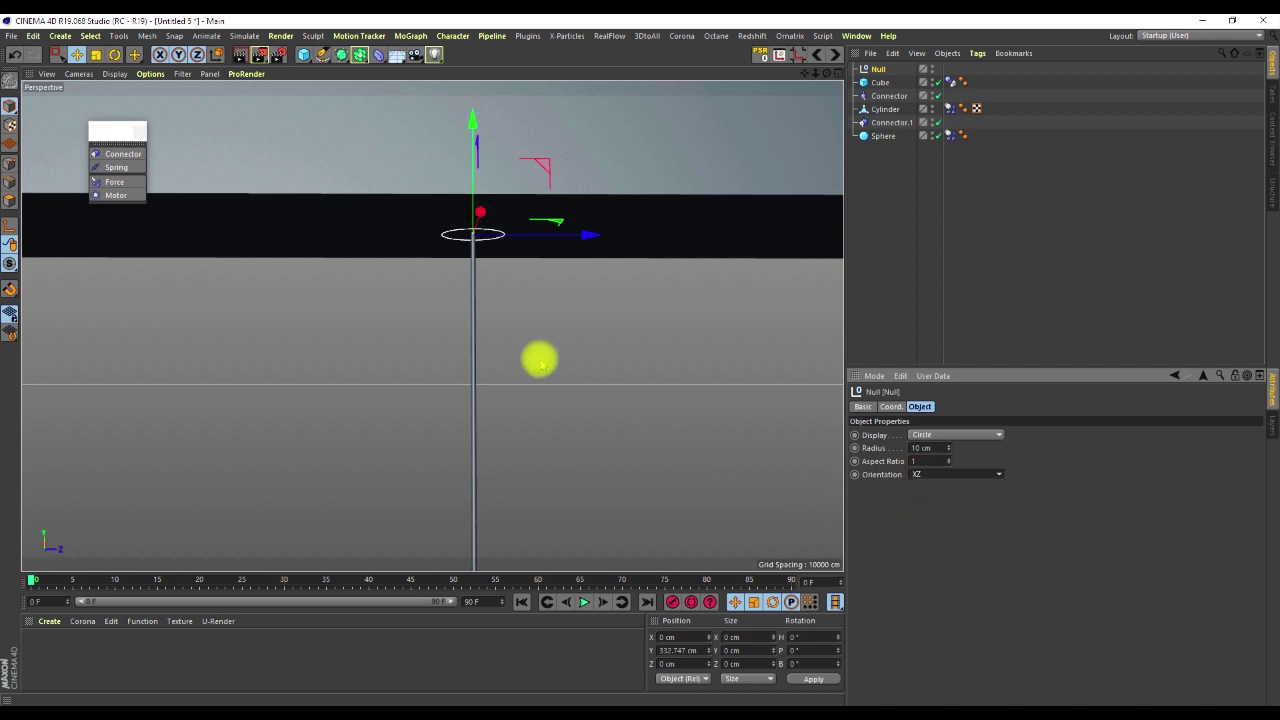
scroll(466, 161, up, 3)
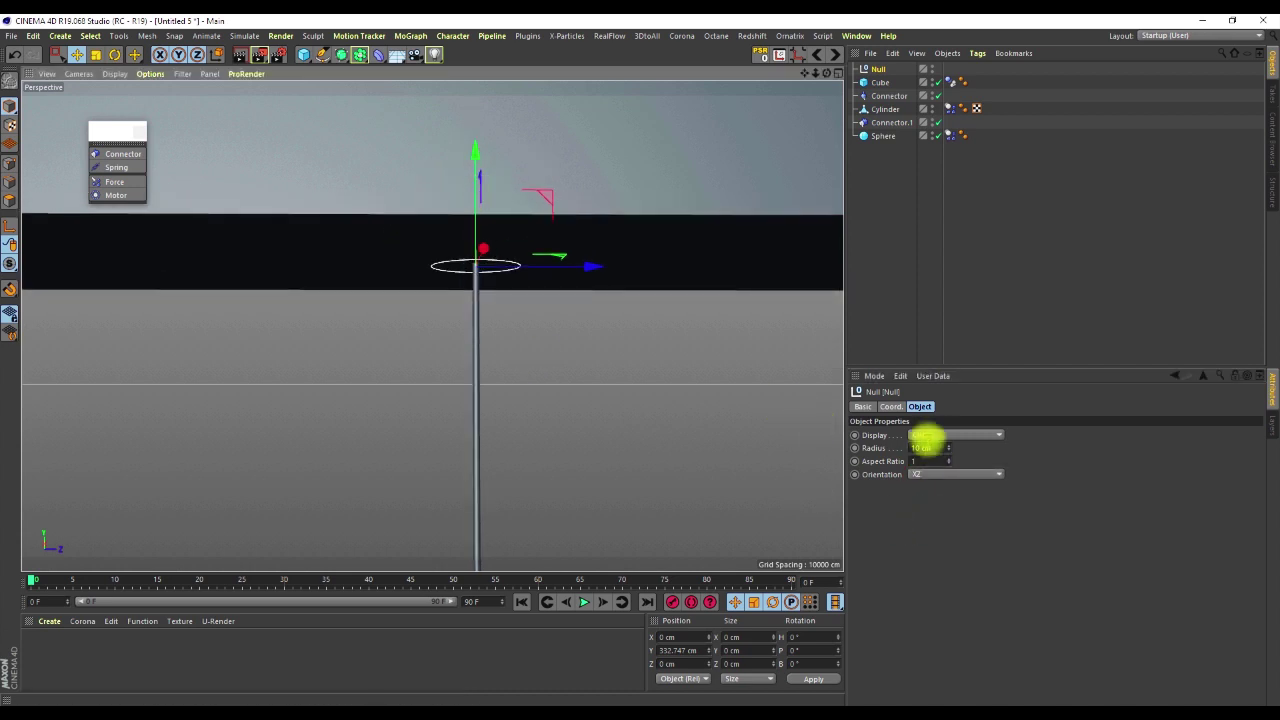
click(928, 434)
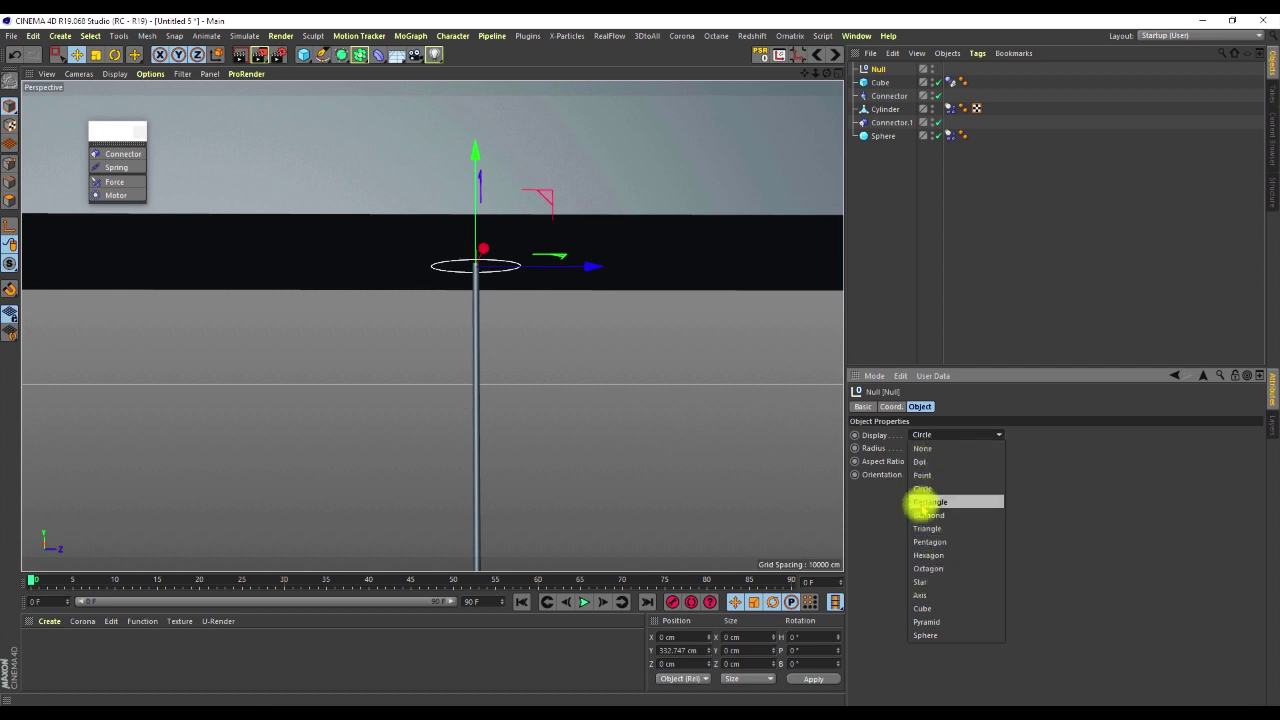
click(925, 634)
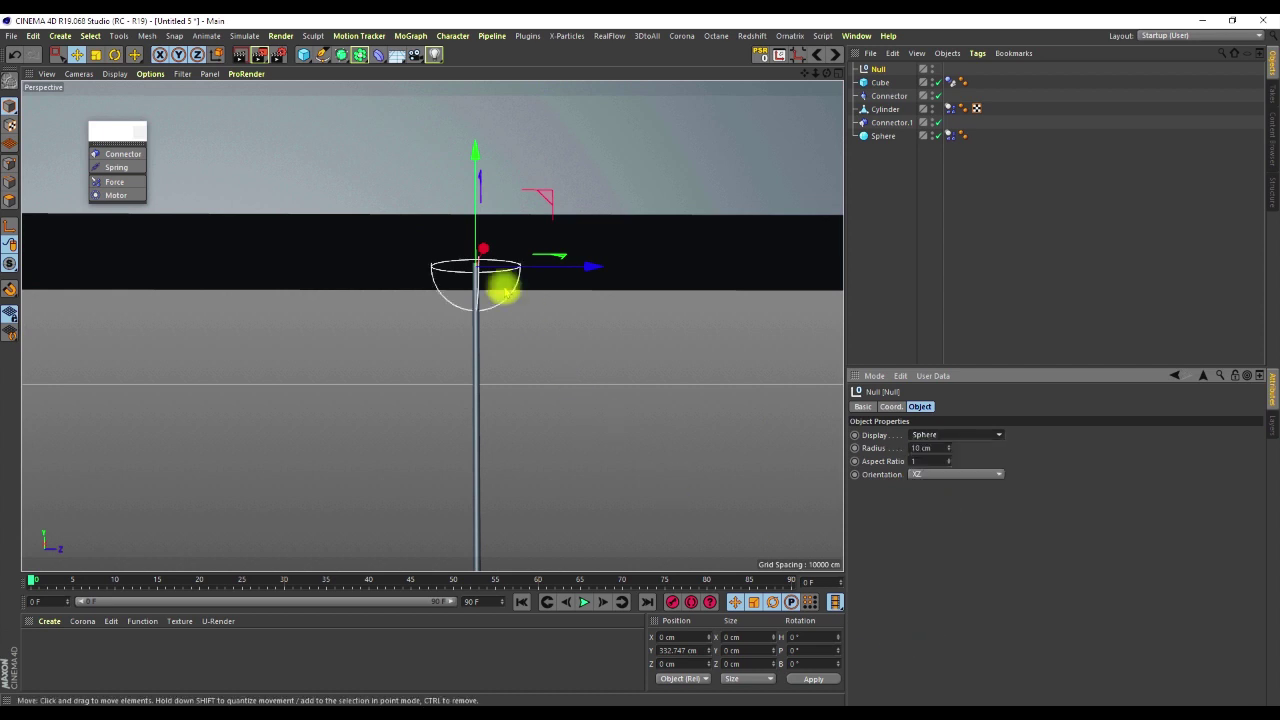
drag(948, 449, 948, 465)
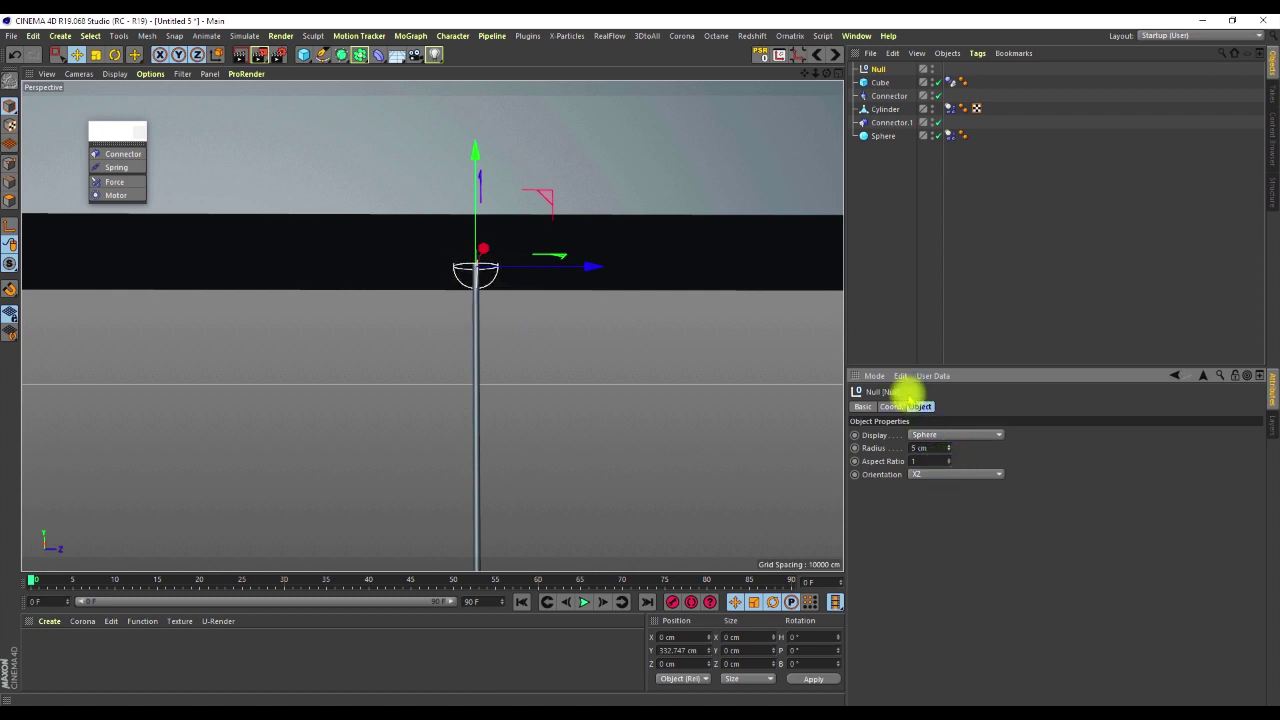
Step: Set the null's Use Color to Automatic and raise the null slightly to about Y 333.65 cm
click(861, 407)
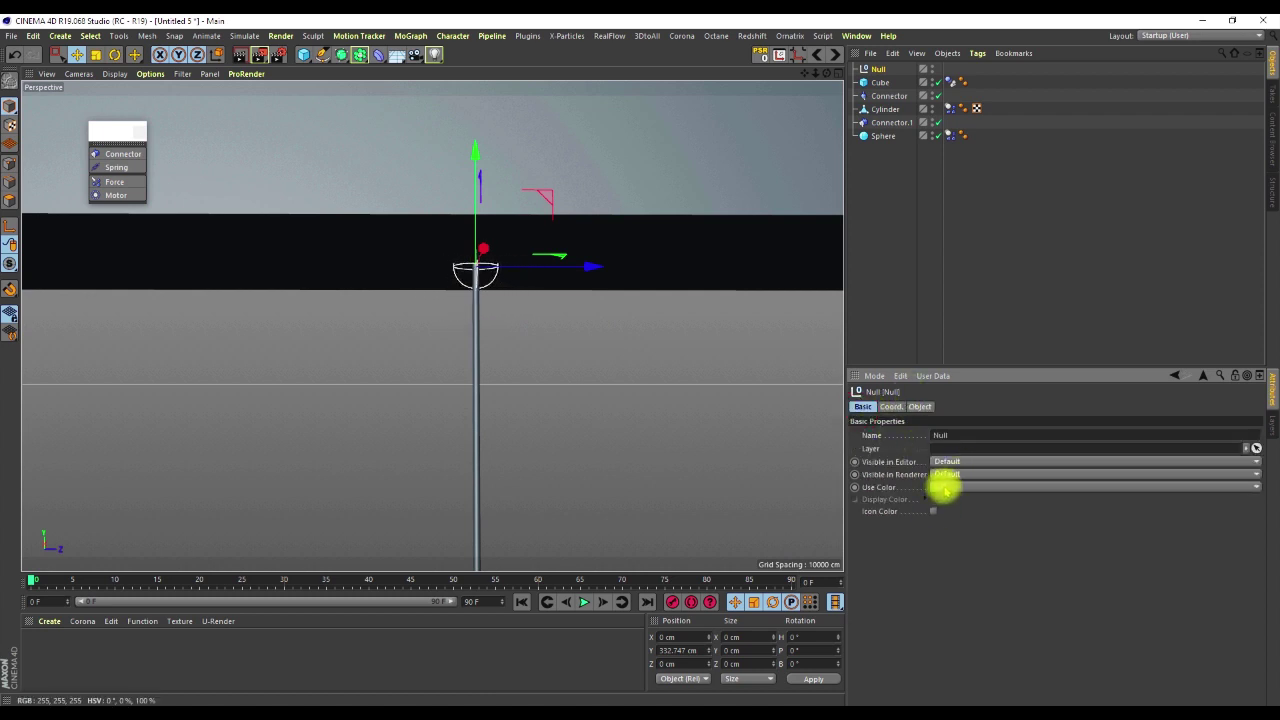
click(940, 487)
click(930, 518)
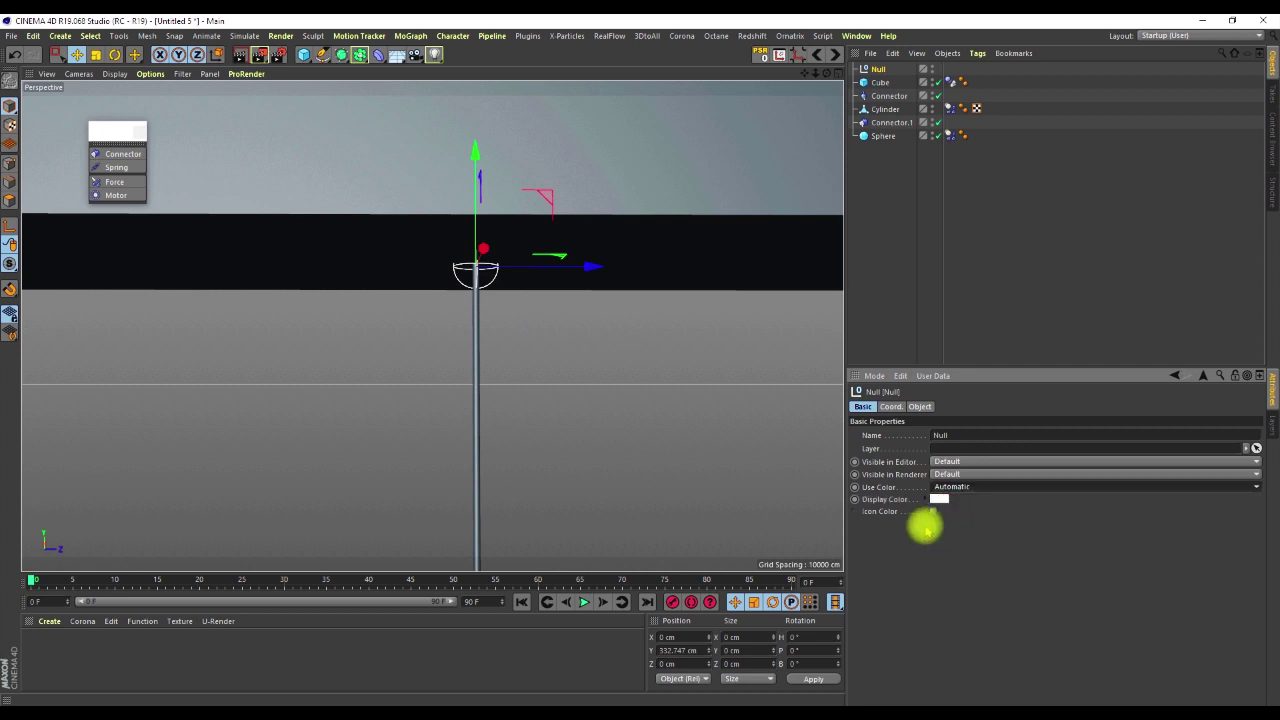
drag(472, 156, 476, 150)
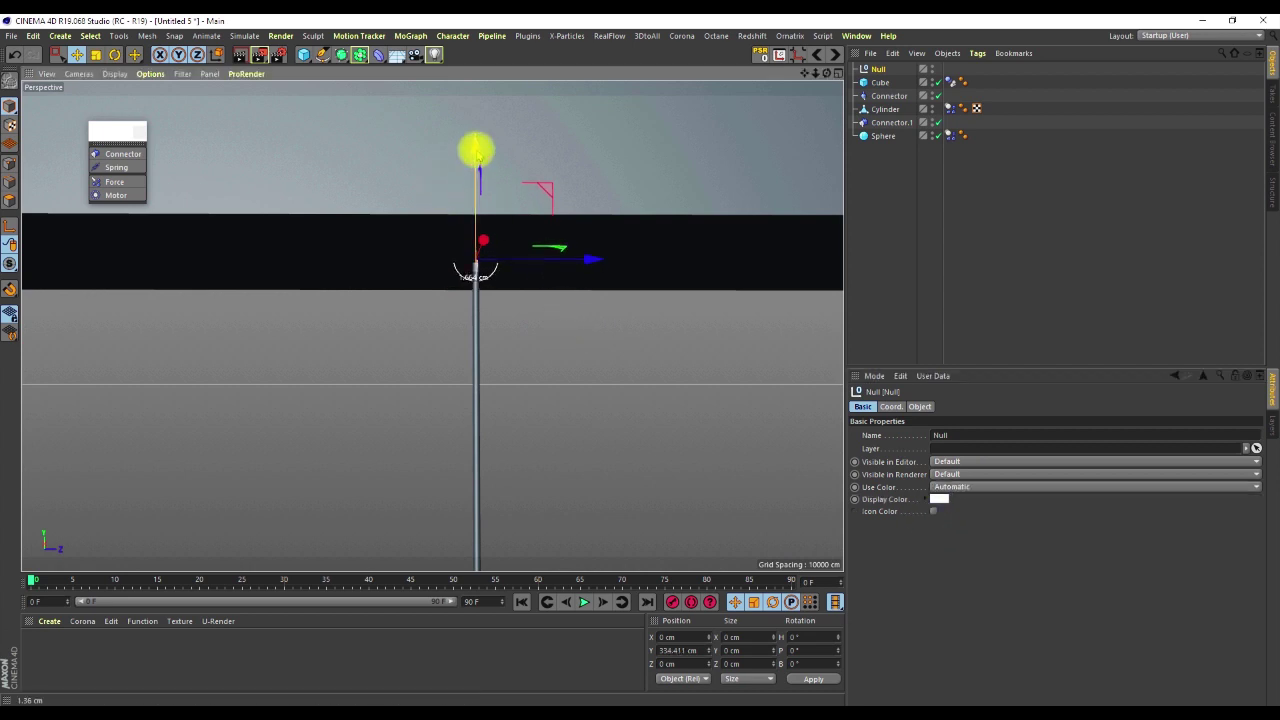
scroll(471, 257, down, 5)
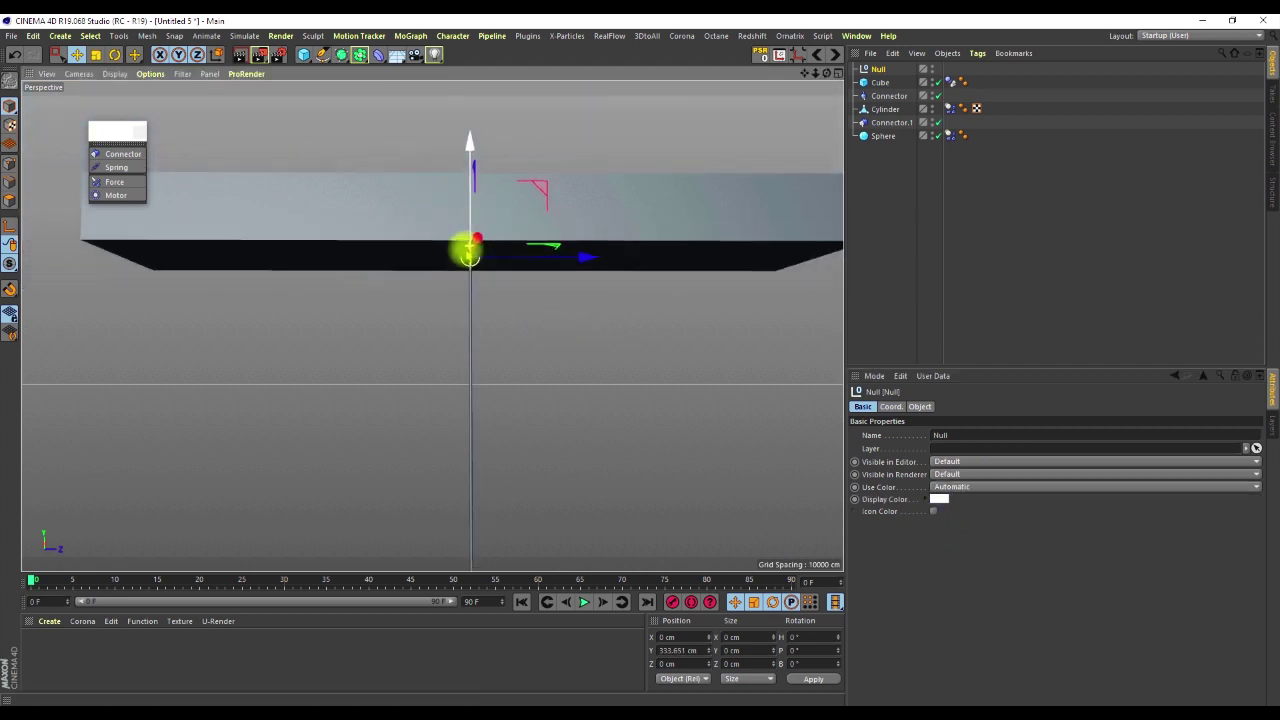
Step: Parent both connectors, the cylinder and the sphere under the null, with the null placed below the Cube in the hierarchy
click(968, 216)
click(900, 170)
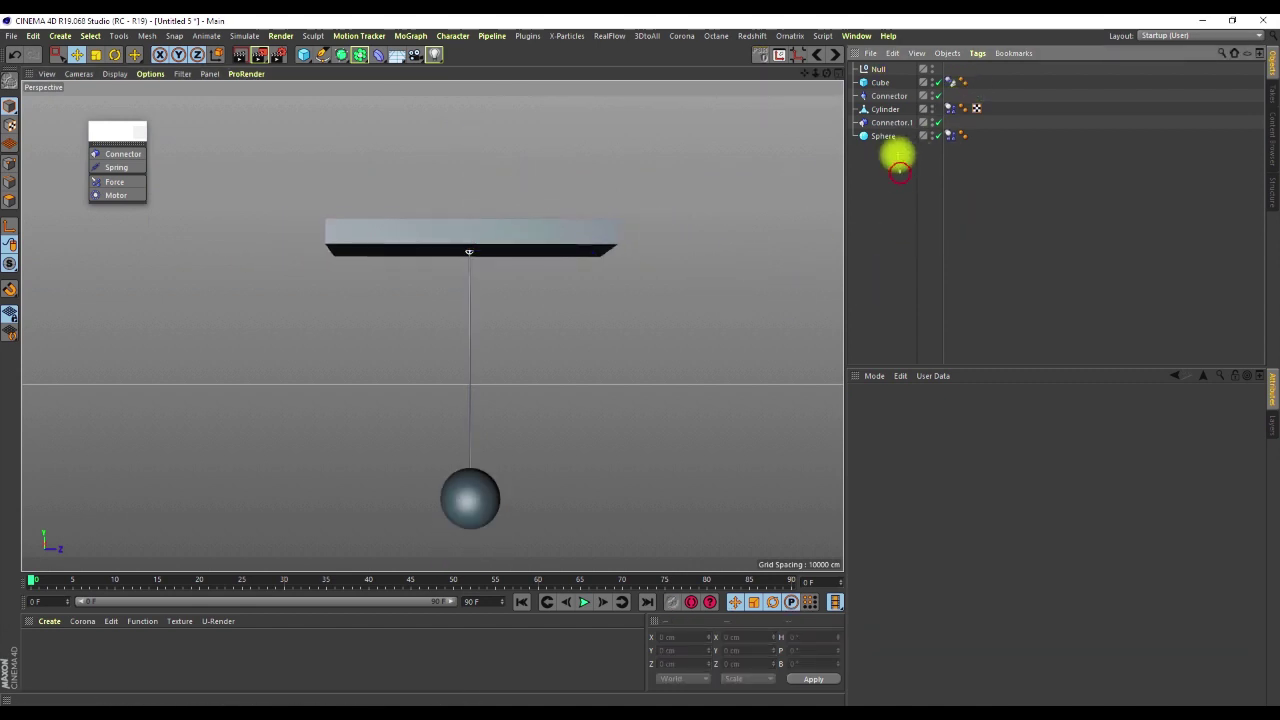
drag(862, 92, 877, 86)
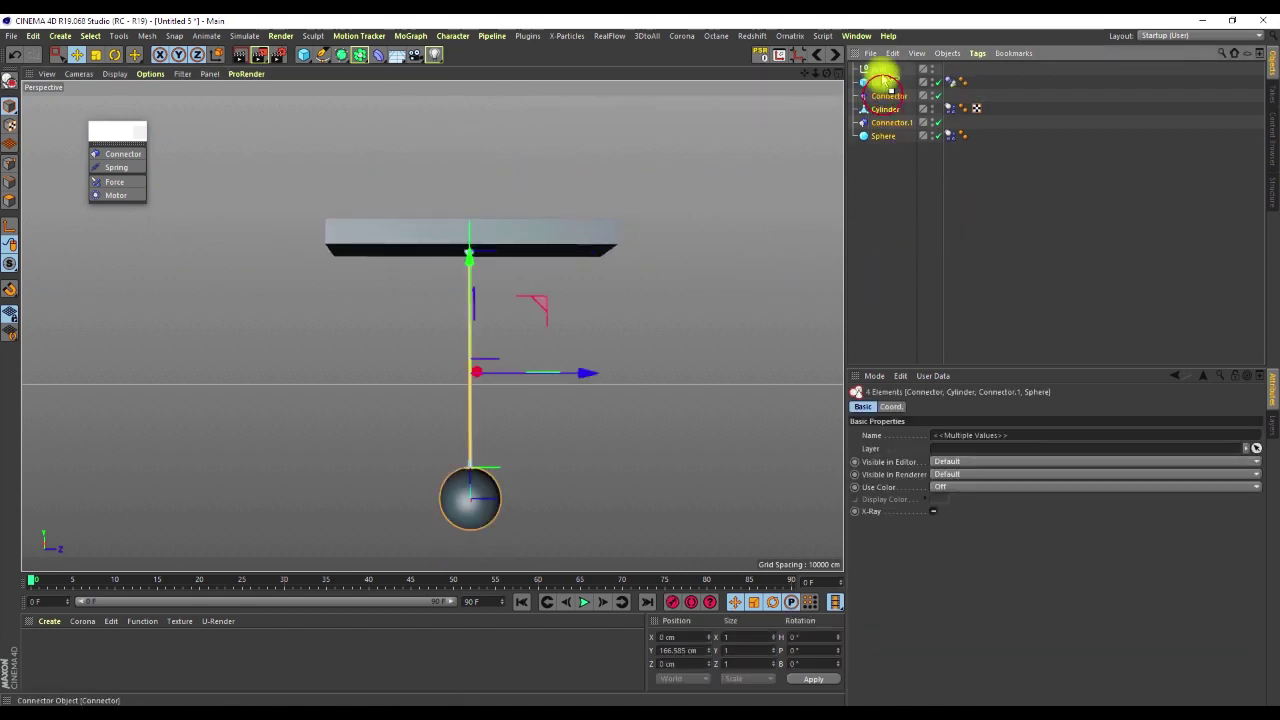
key(alt+g)
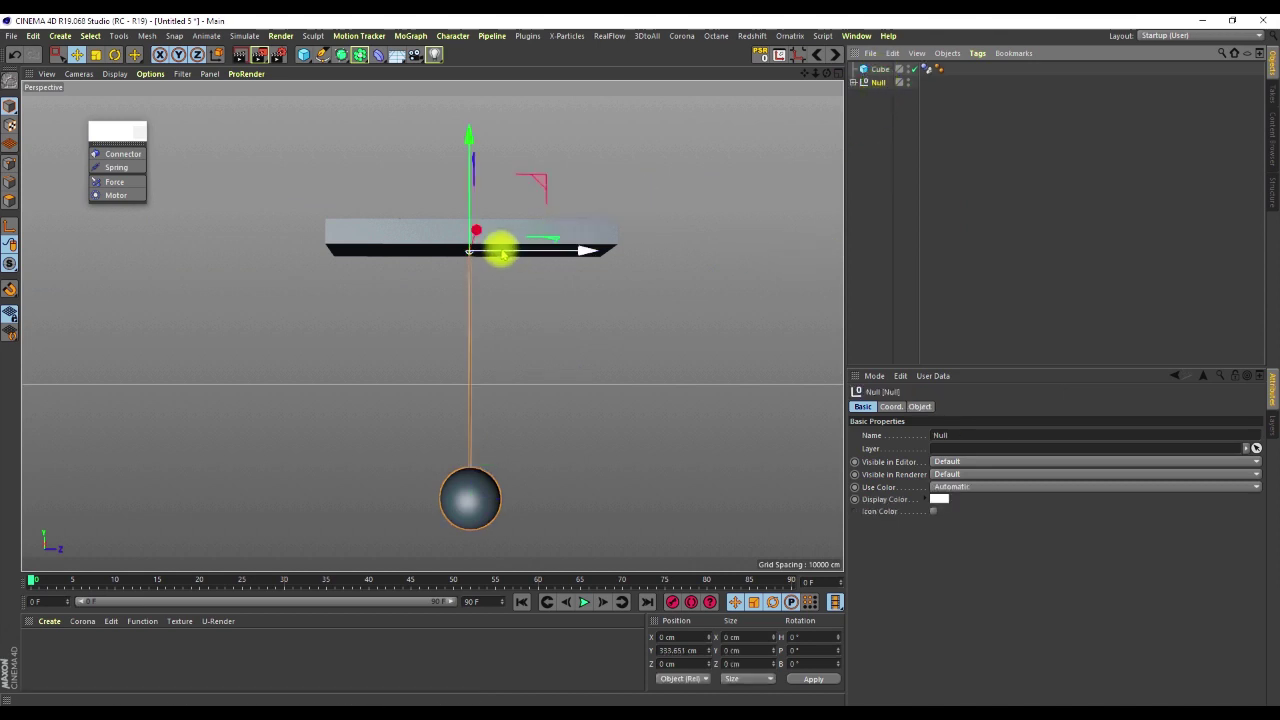
click(953, 277)
Step: Play the simulation with the whole pendulum in view and stop it
alt+right_drag(454, 272, 484, 280)
alt+drag(483, 451, 483, 462)
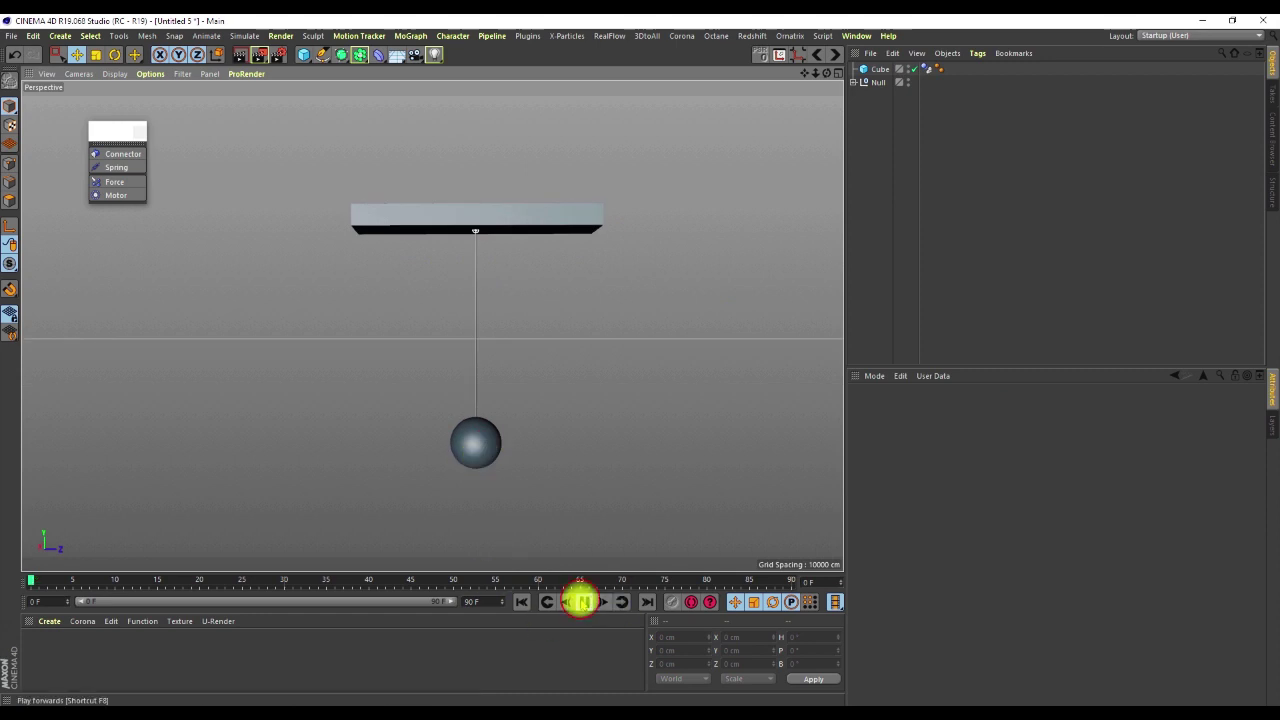
click(583, 601)
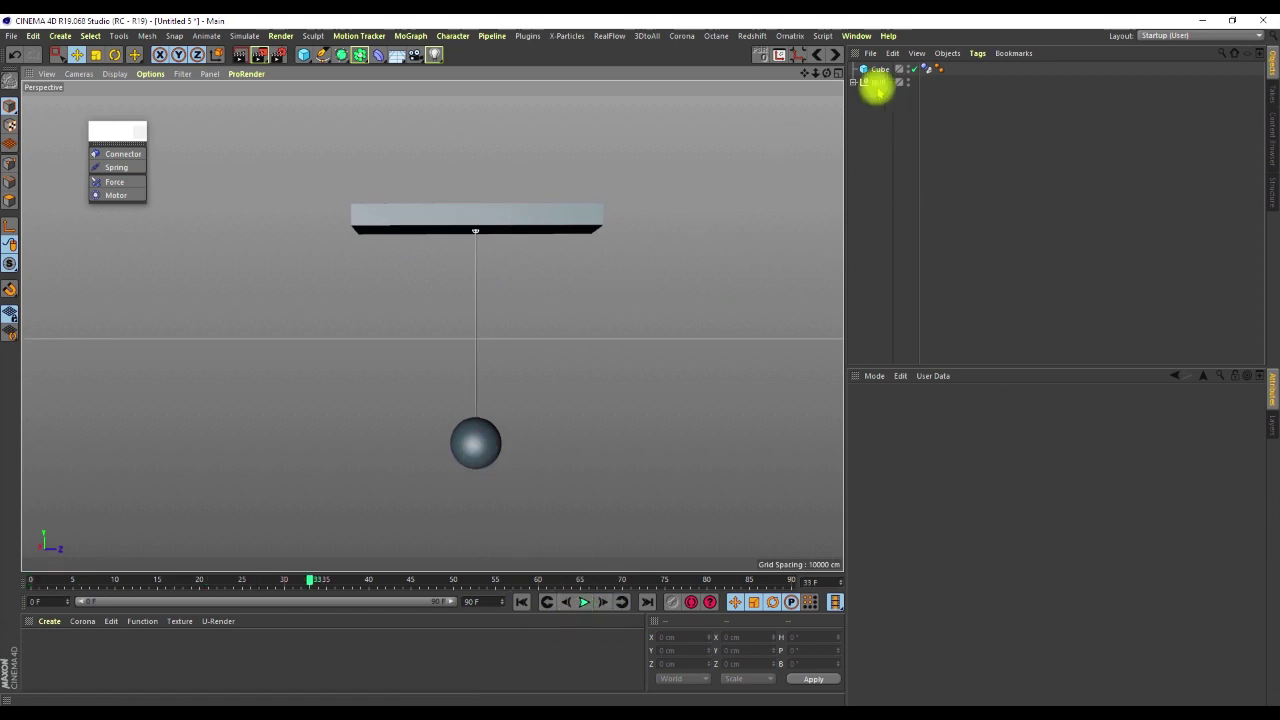
Step: Duplicate the pendulum null, move the copy to Z 80 cm, and inspect the contact between the two spheres up close
click(880, 81)
ctrl+drag(880, 81, 877, 90)
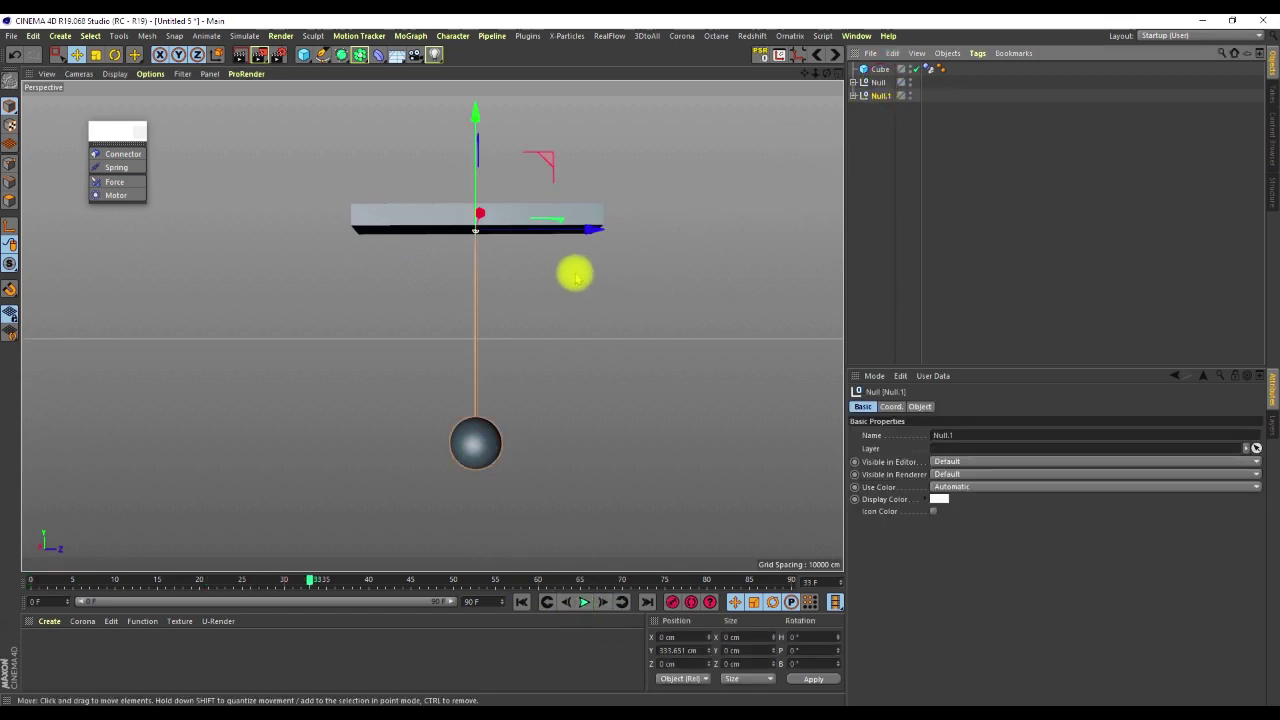
drag(574, 229, 498, 501)
scroll(503, 465, up, 10)
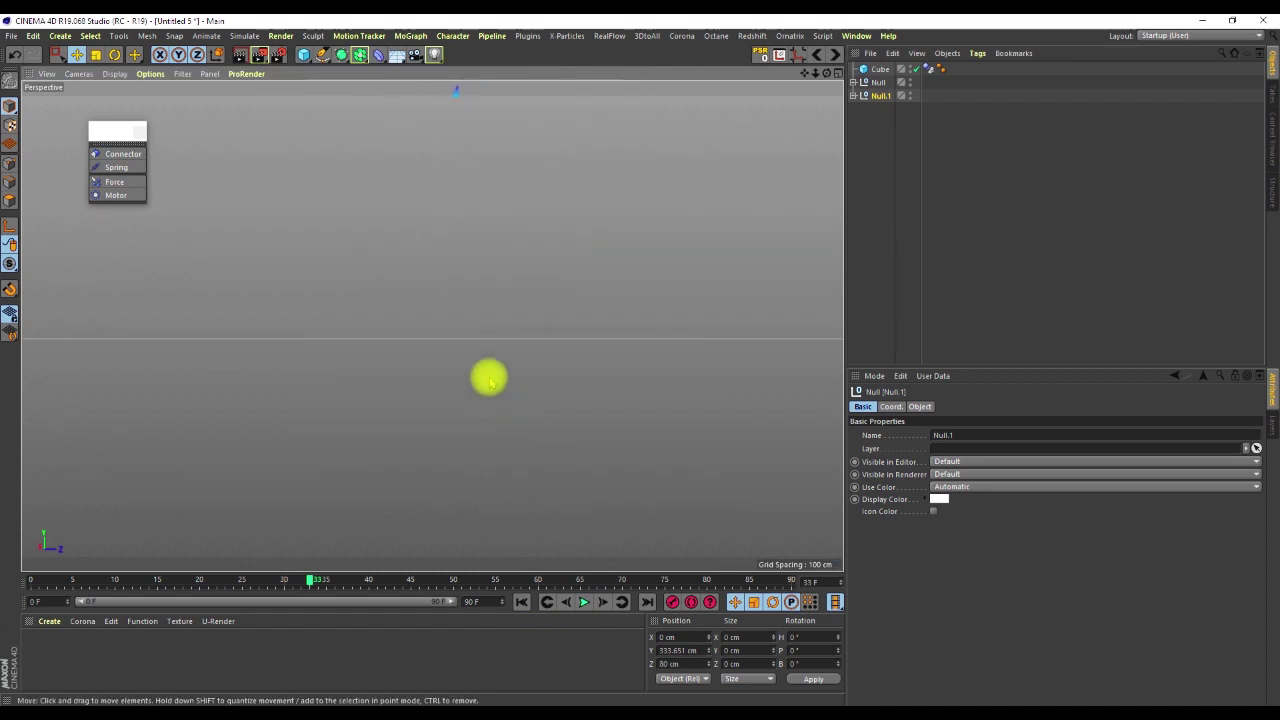
scroll(489, 378, up, 5)
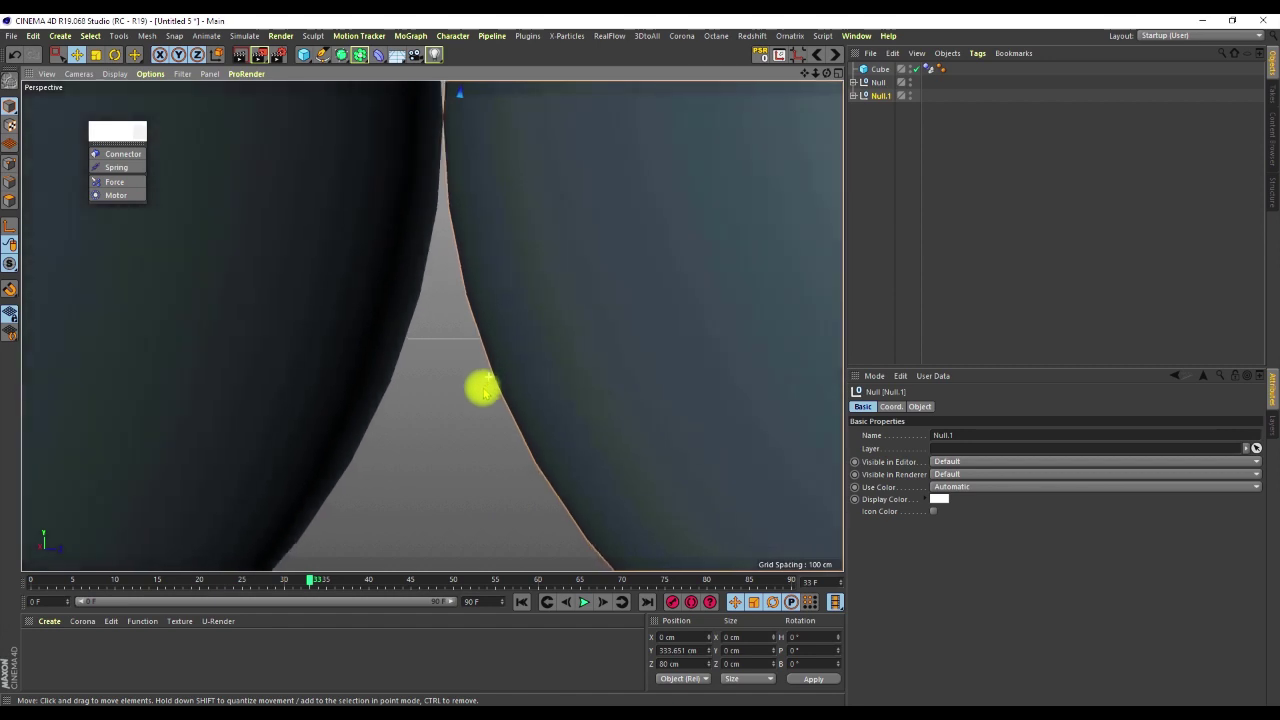
scroll(450, 210, down, 6)
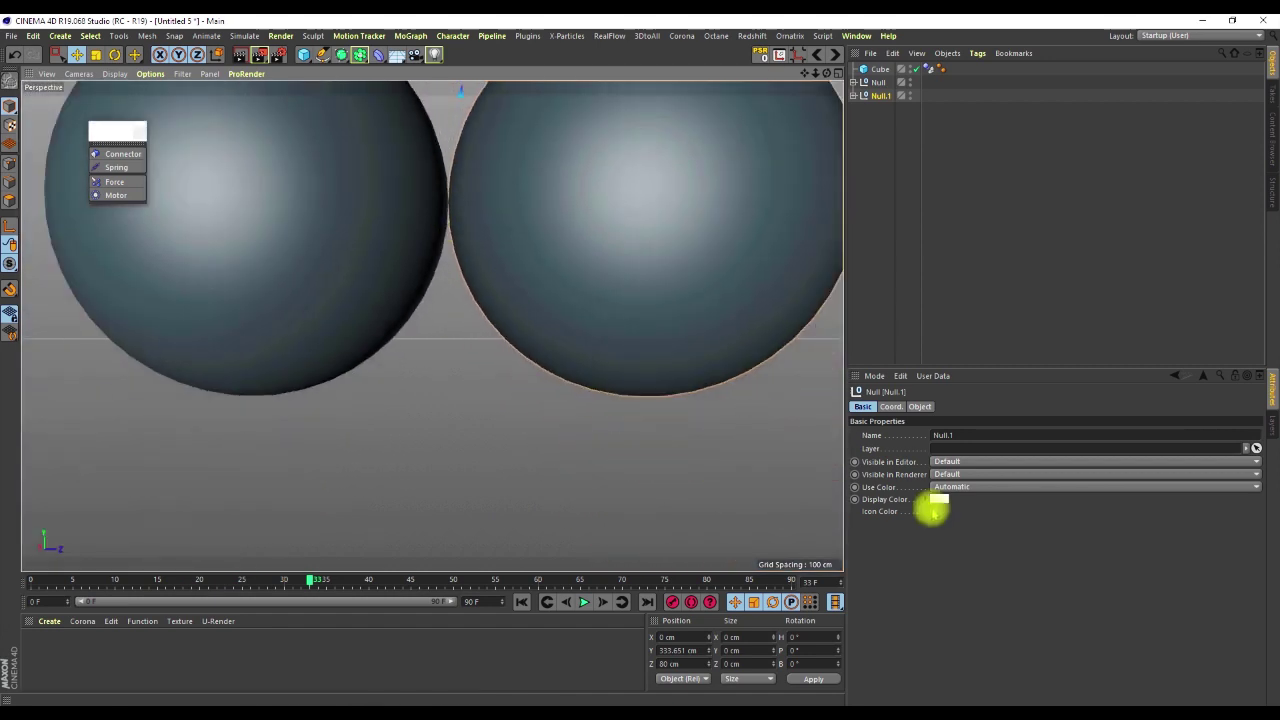
Step: Duplicate the second pendulum null and set the new copy's Z position to -80 cm
click(880, 95)
click(892, 406)
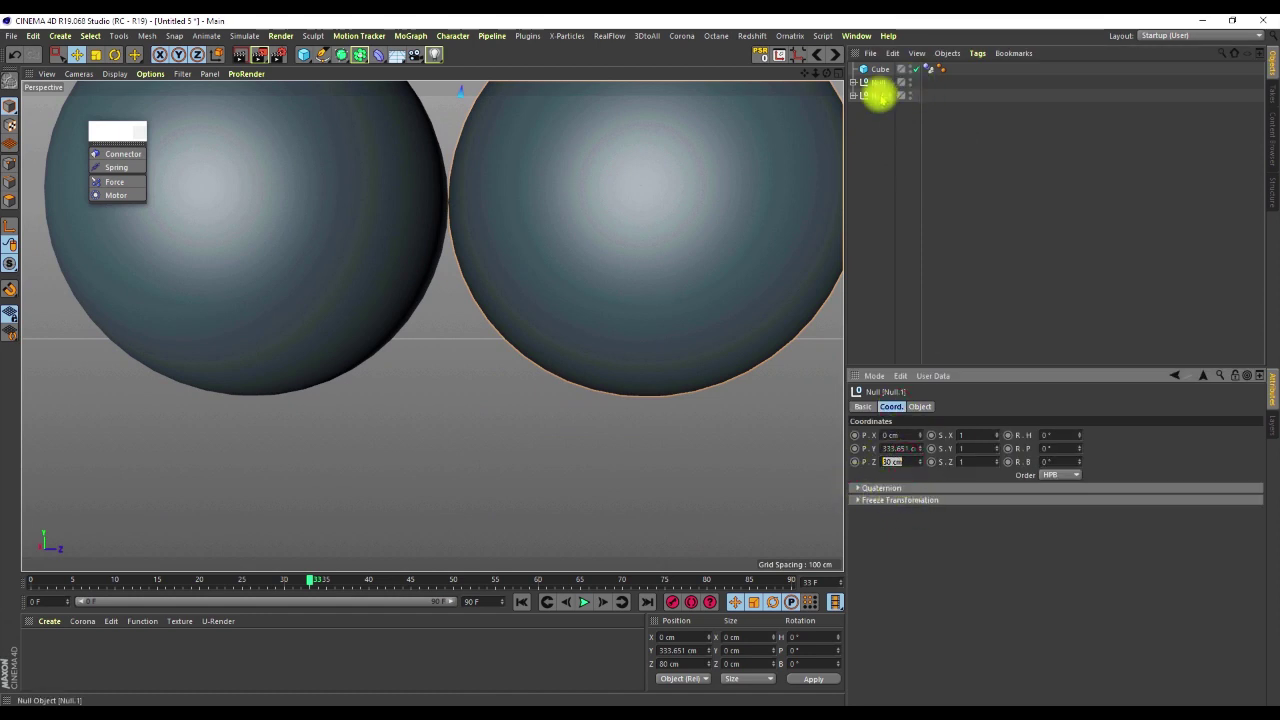
drag(880, 97, 887, 104)
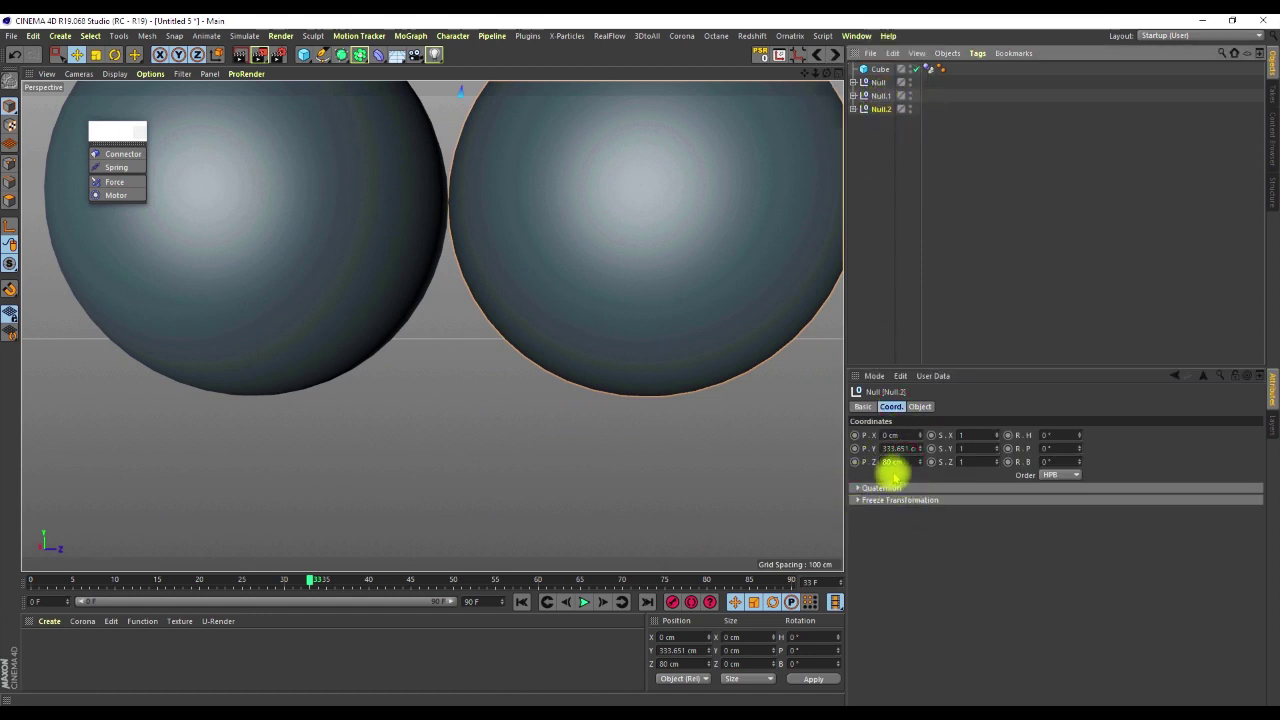
click(885, 462)
text(-)
key(Return)
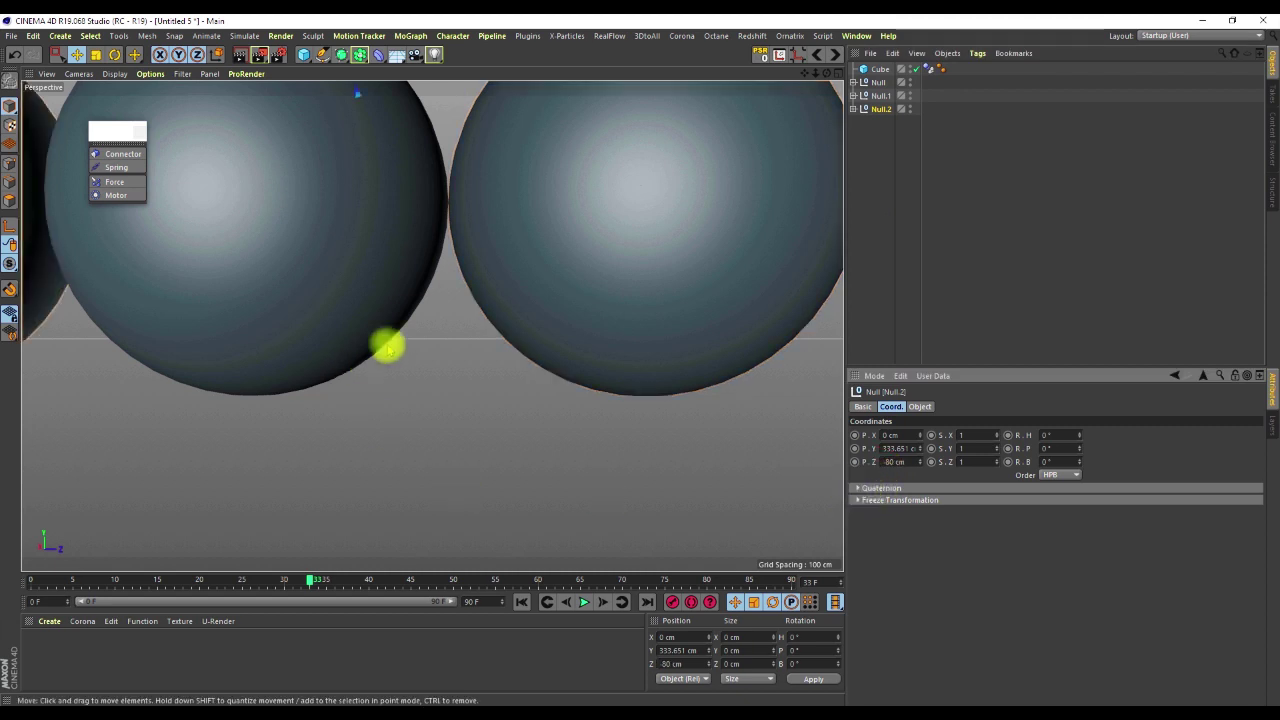
scroll(277, 285, down, 4)
scroll(238, 292, down, 6)
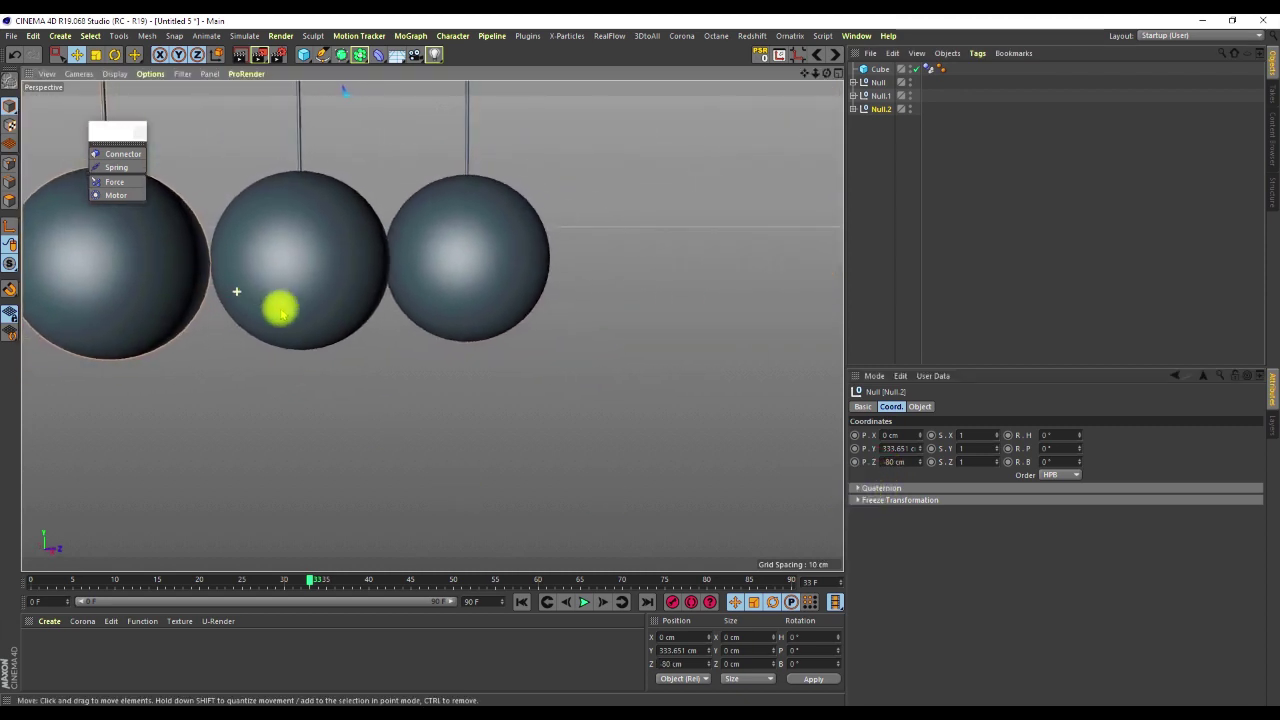
Step: Examine the contact points between the three spheres up close in the Right view
alt+drag(429, 336, 404, 315)
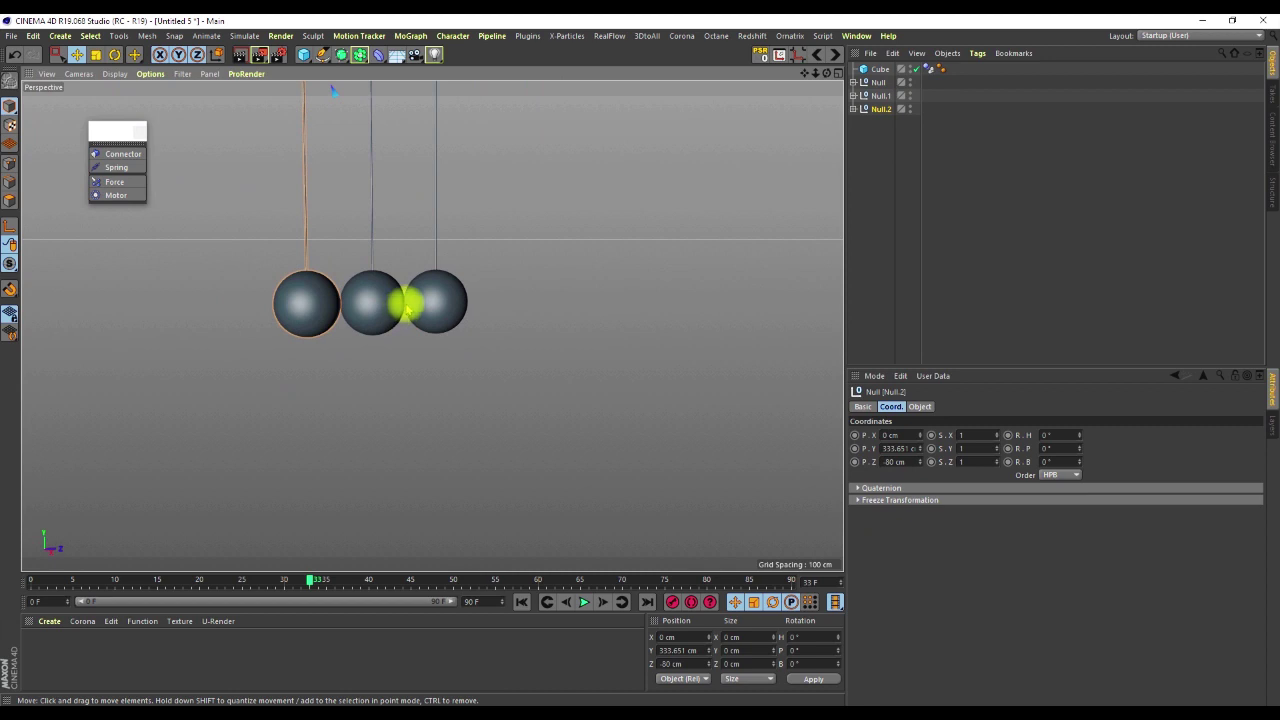
key(F3)
scroll(432, 346, down, 6)
scroll(410, 350, up, 9)
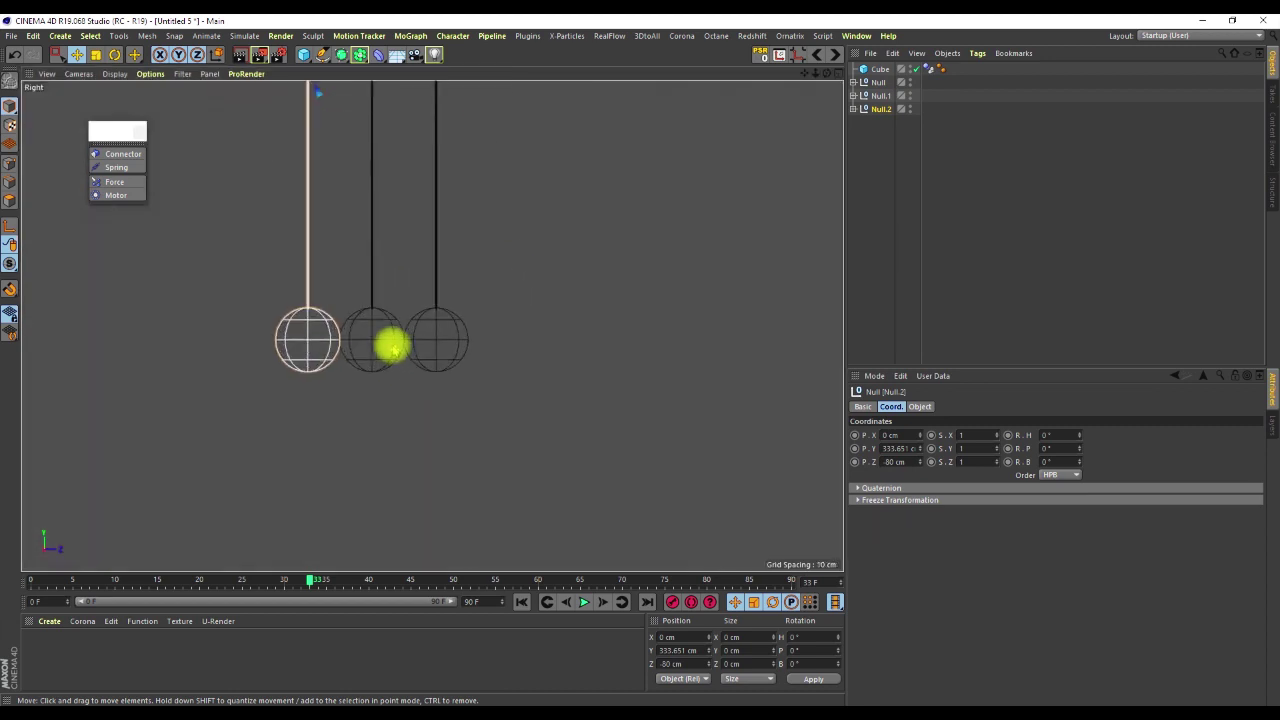
scroll(303, 337, up, 15)
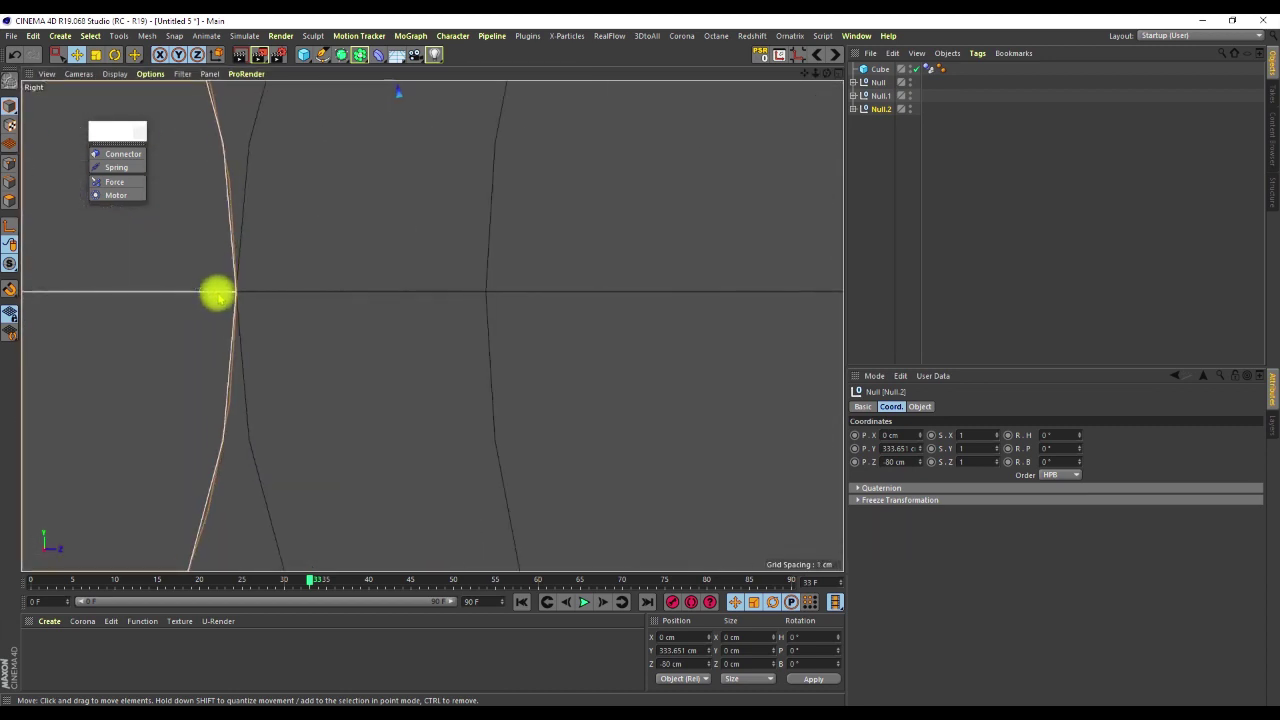
scroll(257, 297, down, 20)
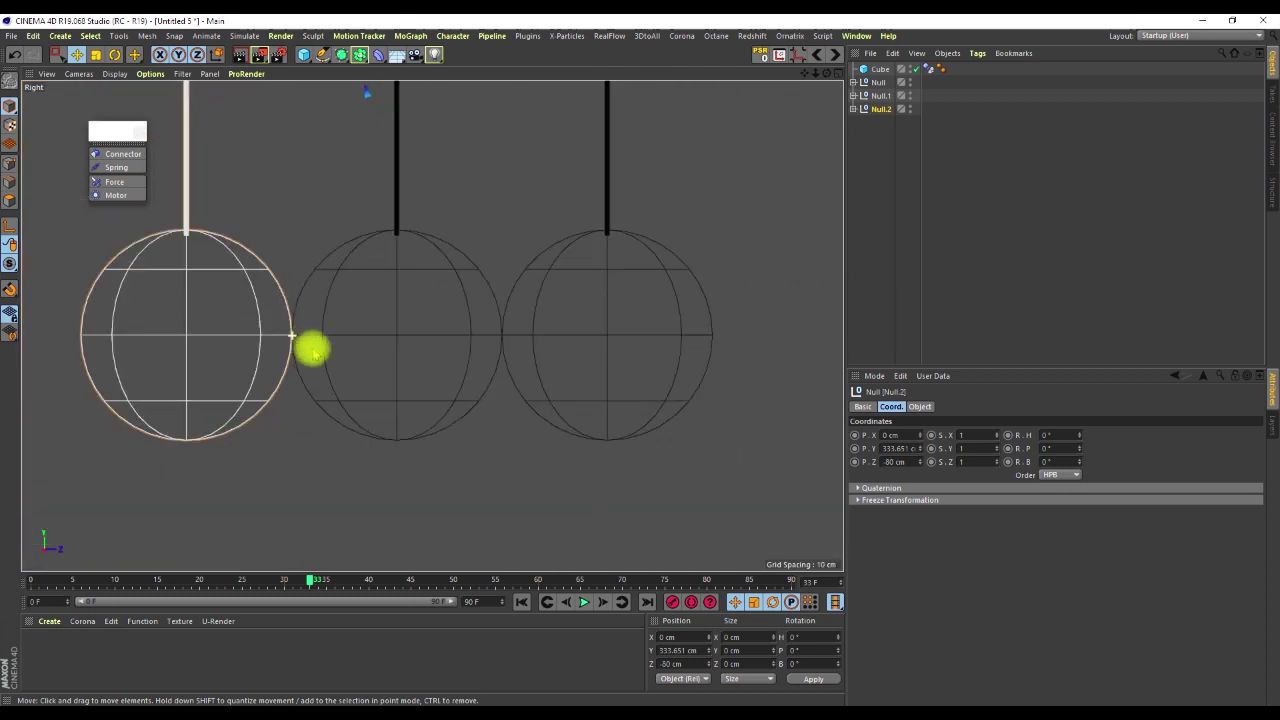
scroll(455, 382, down, 2)
scroll(469, 283, up, 2)
Step: Duplicate the outermost pendulum null and set the new copy's Z position to -160 cm
drag(881, 113, 881, 124)
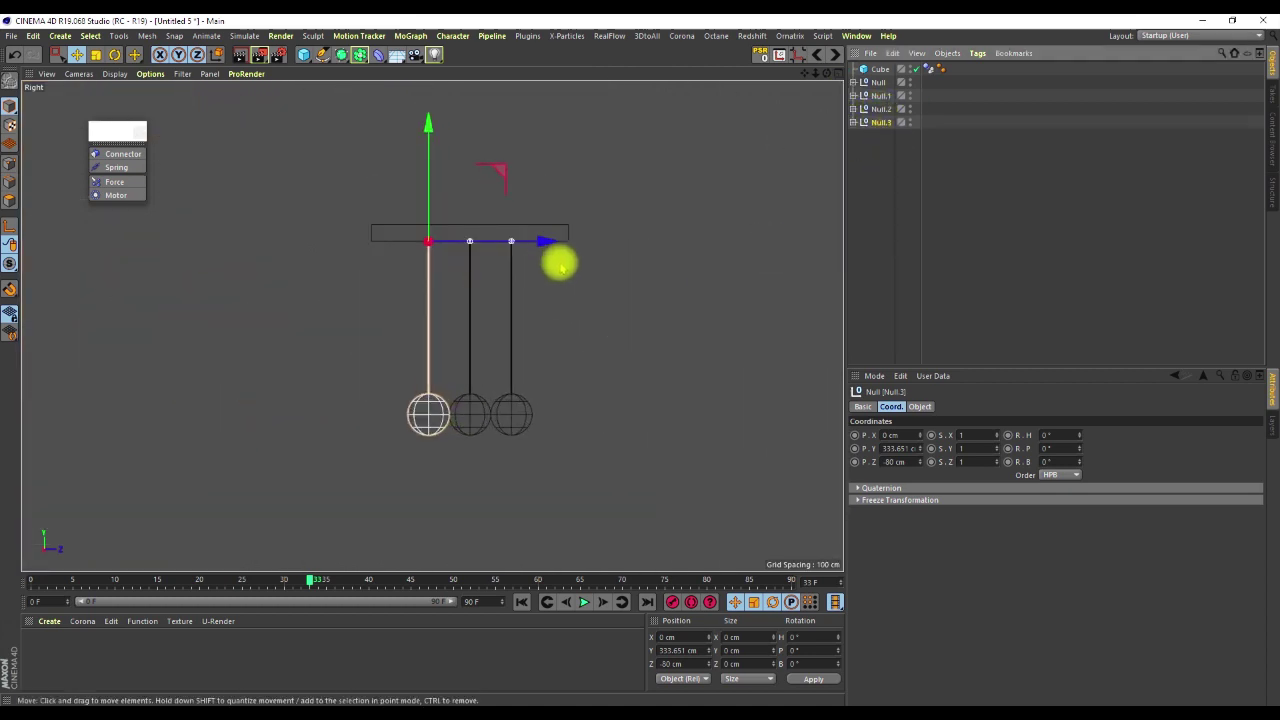
click(903, 460)
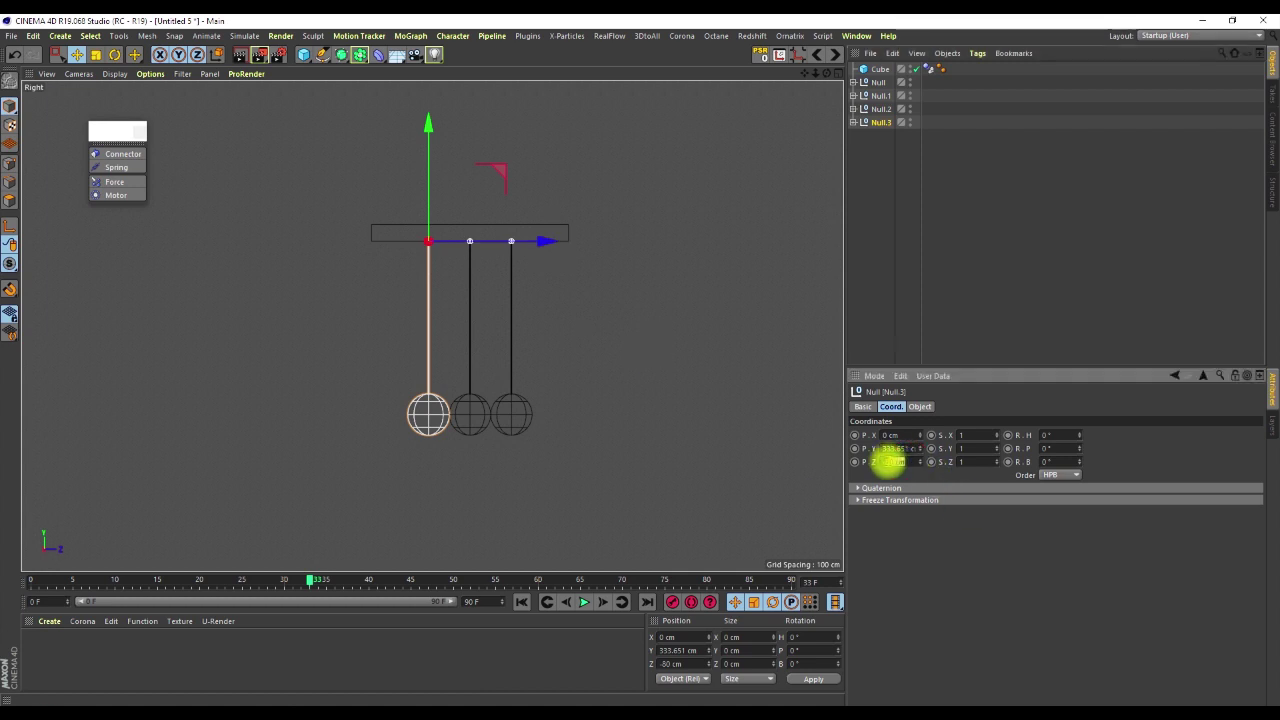
text(-160)
key(Return)
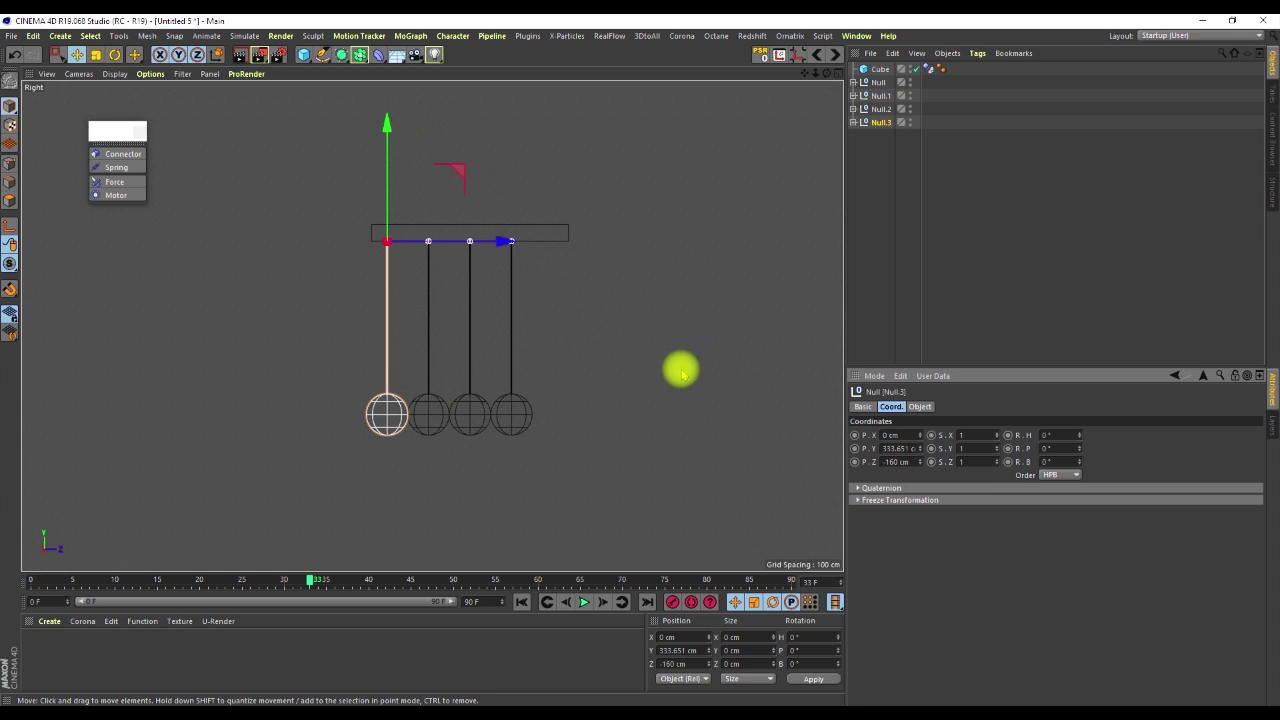
Step: Play the simulation of the four pendulums in the Perspective view, then stop it and return to the first frame
key(F1)
scroll(484, 344, down, 3)
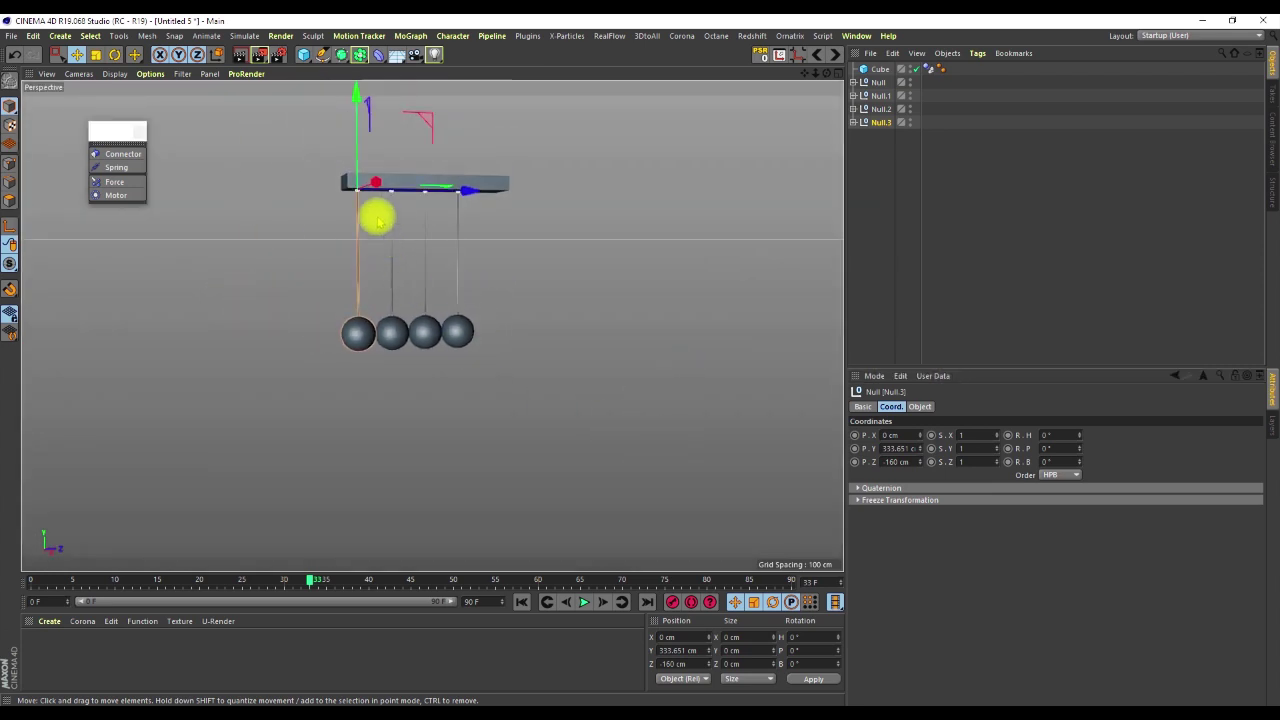
scroll(372, 172, up, 2)
alt+drag(372, 177, 353, 177)
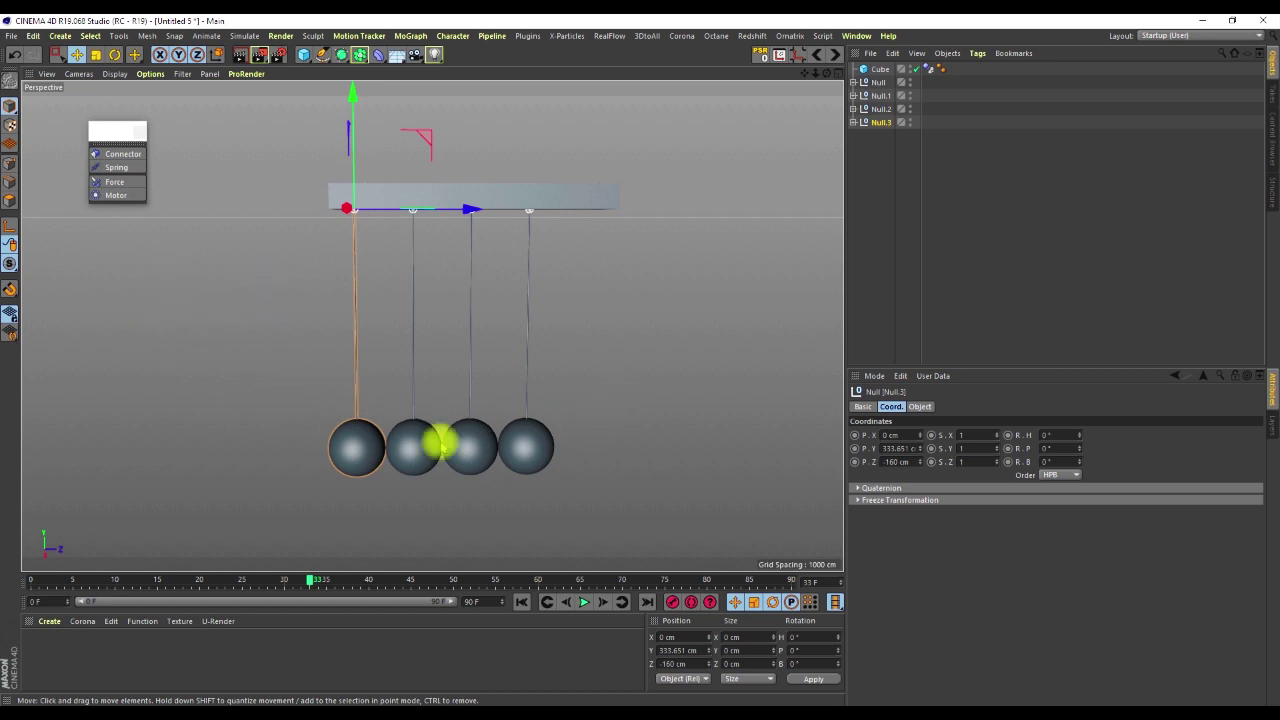
click(585, 600)
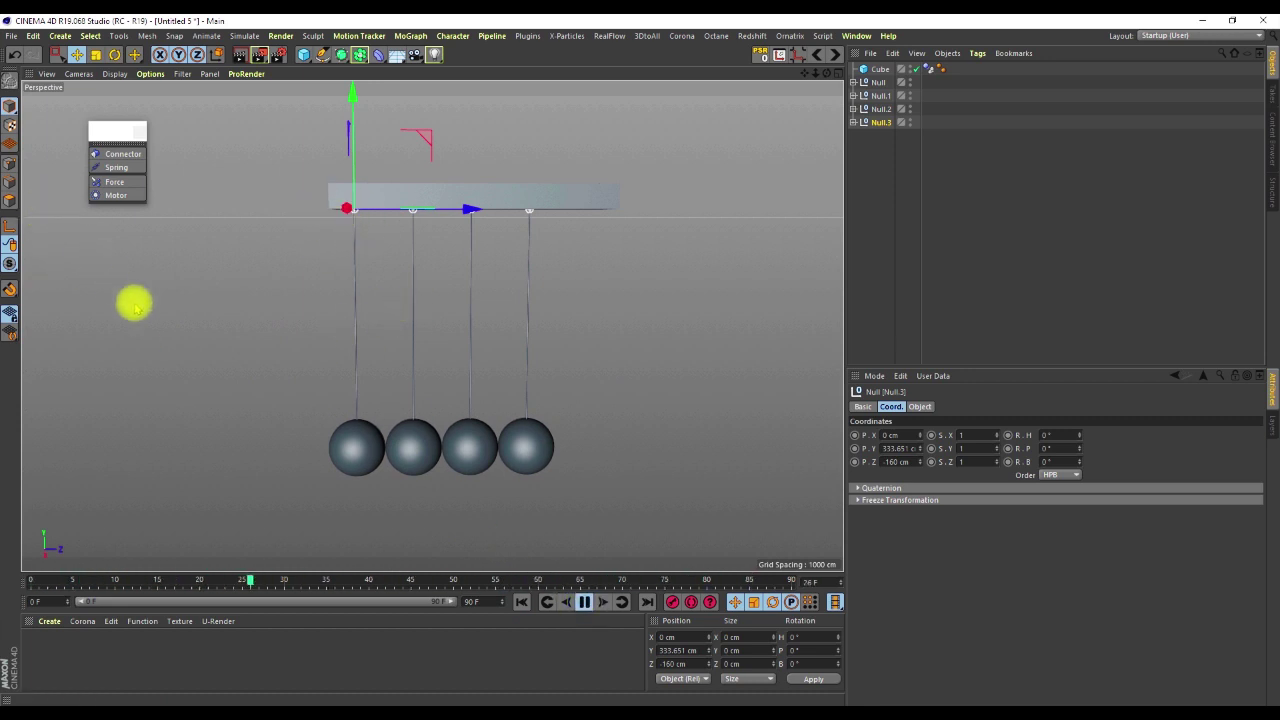
click(582, 600)
click(521, 601)
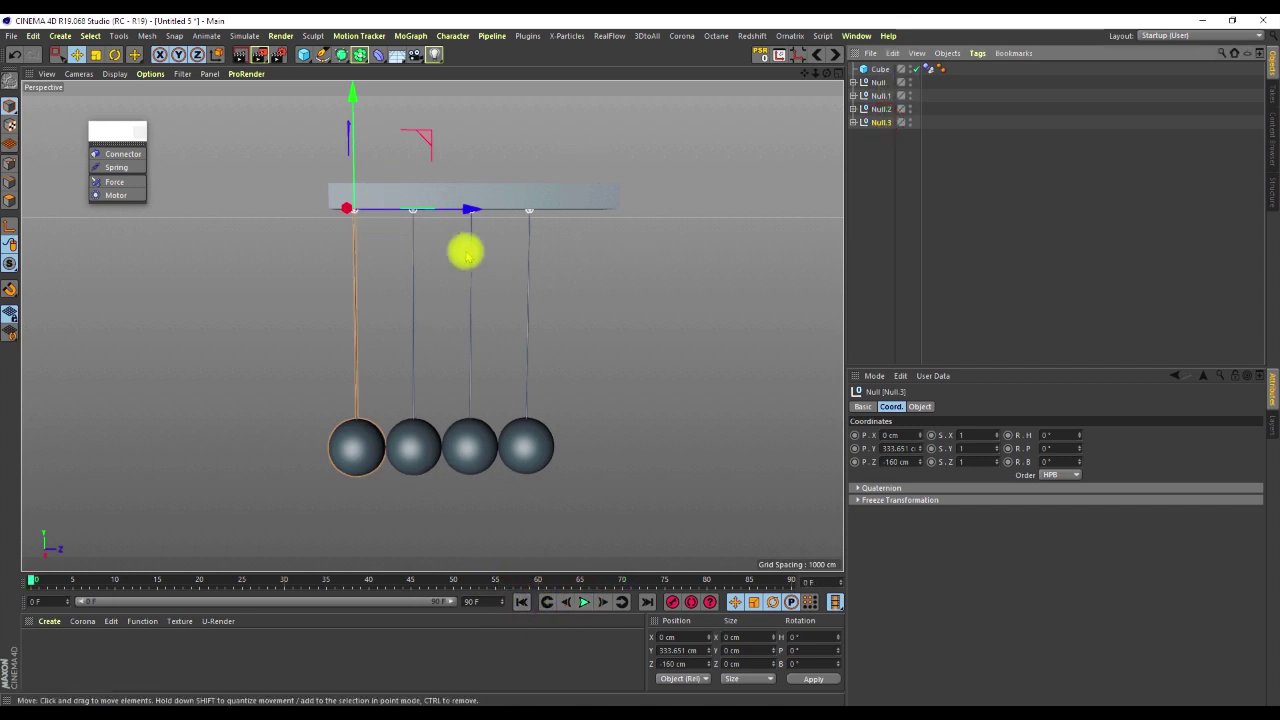
Step: Rotate the newest pendulum null outward to a pitch of about -57° and play the simulation
key(r)
drag(389, 269, 306, 303)
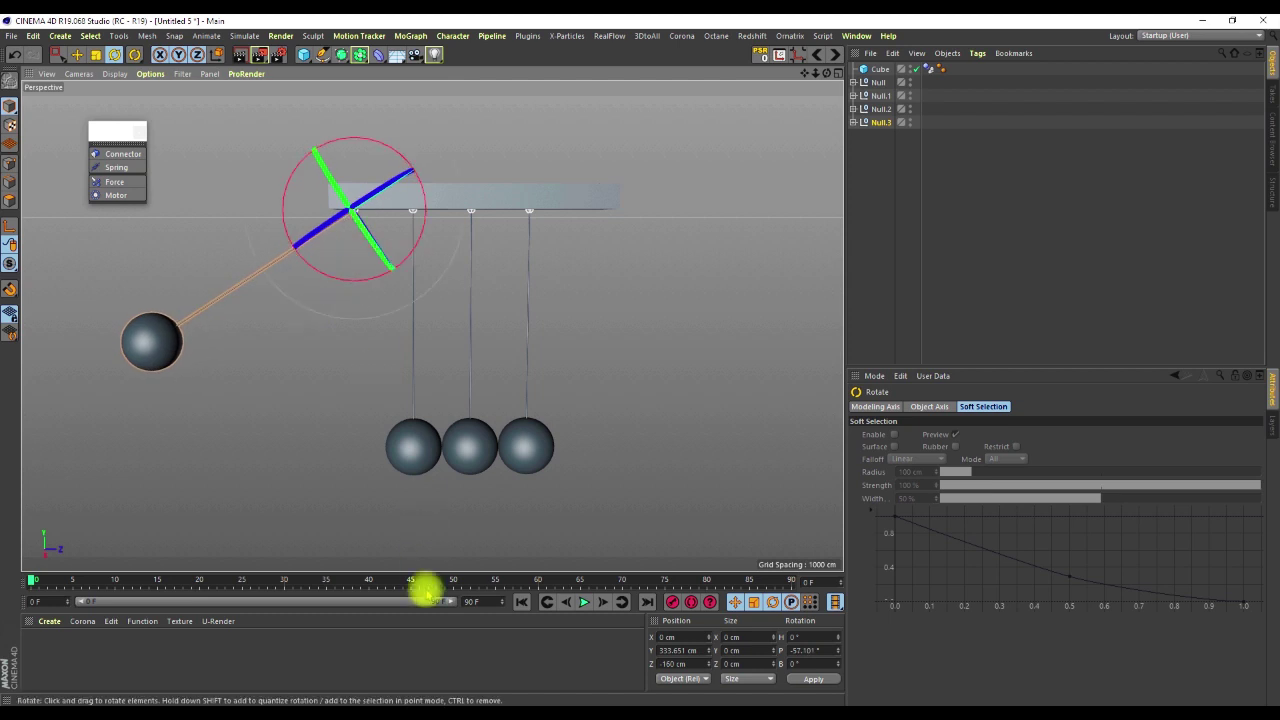
click(583, 601)
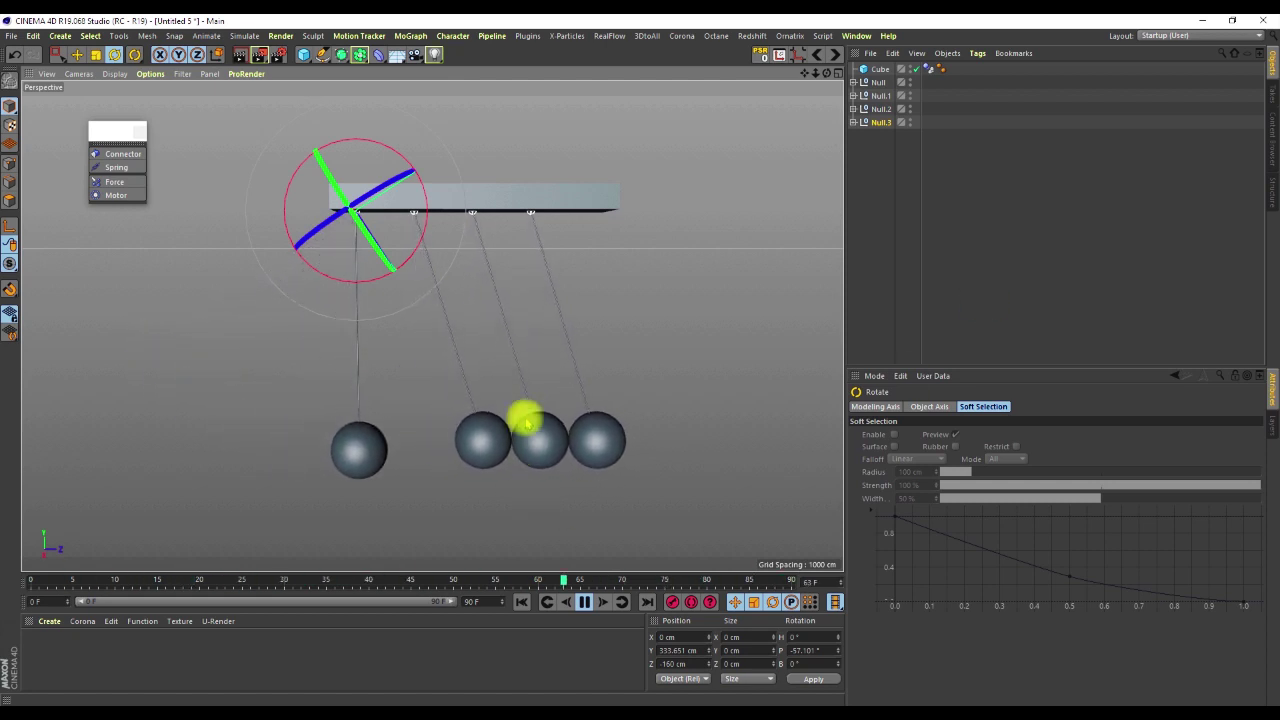
Step: Expand all four nulls, select the Dynamics Body tags of every cylinder and sphere, and stop playback at the first frame
click(853, 122)
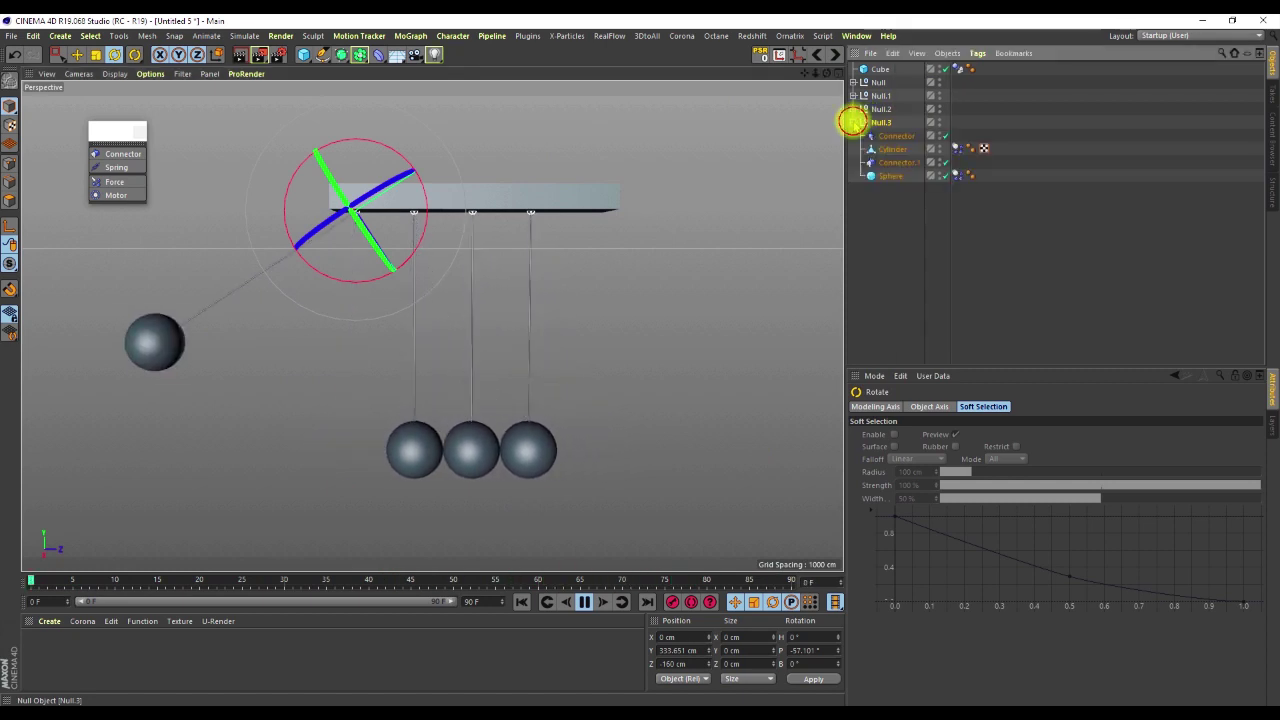
click(852, 108)
click(852, 95)
click(852, 82)
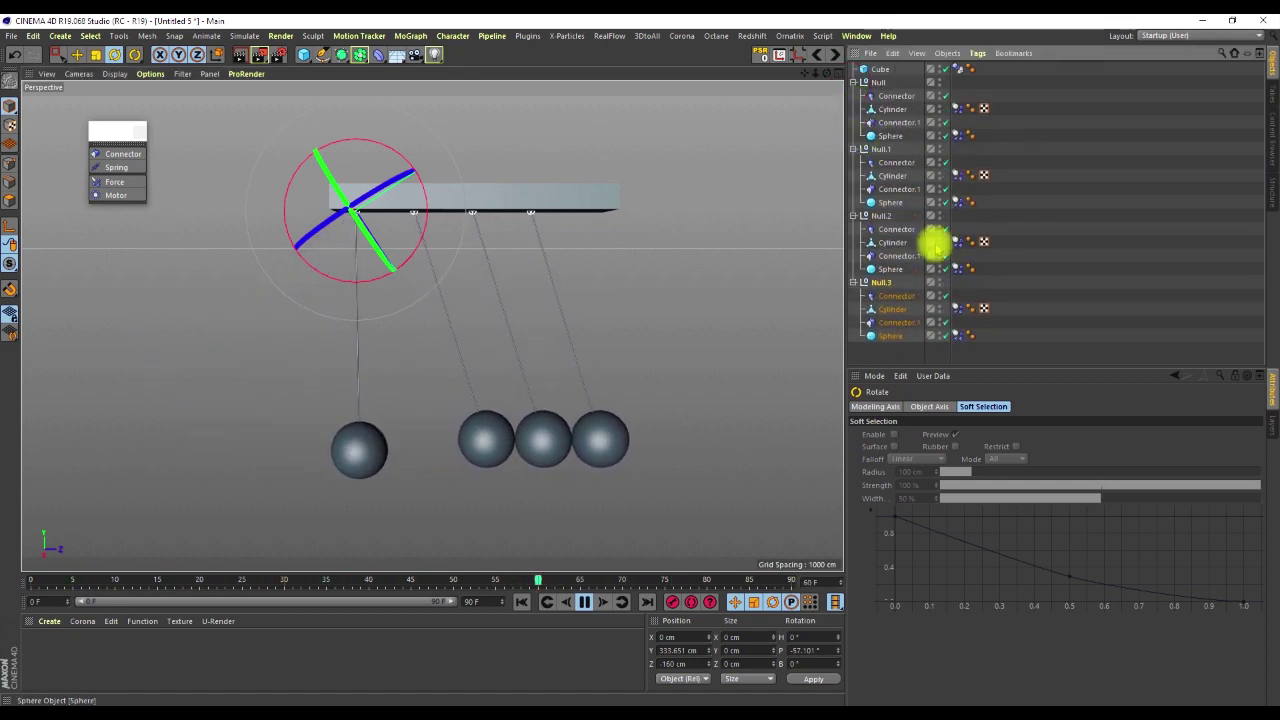
drag(956, 150, 951, 103)
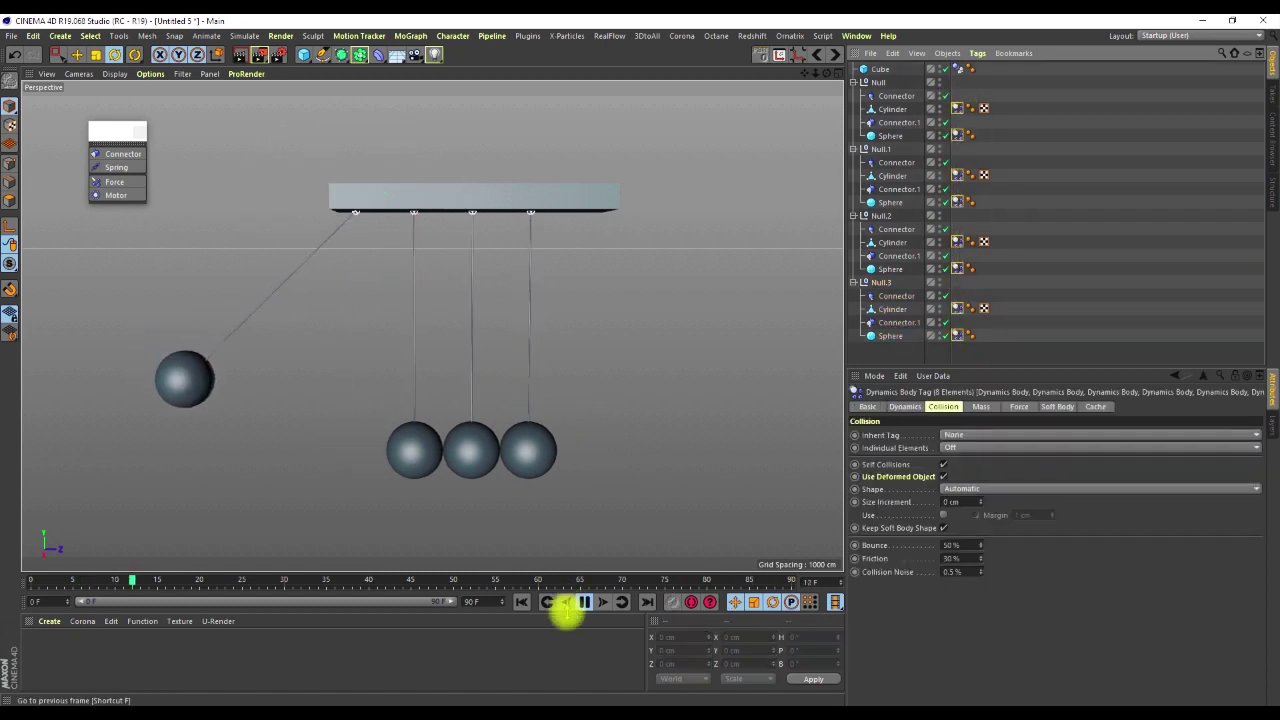
click(584, 601)
click(522, 601)
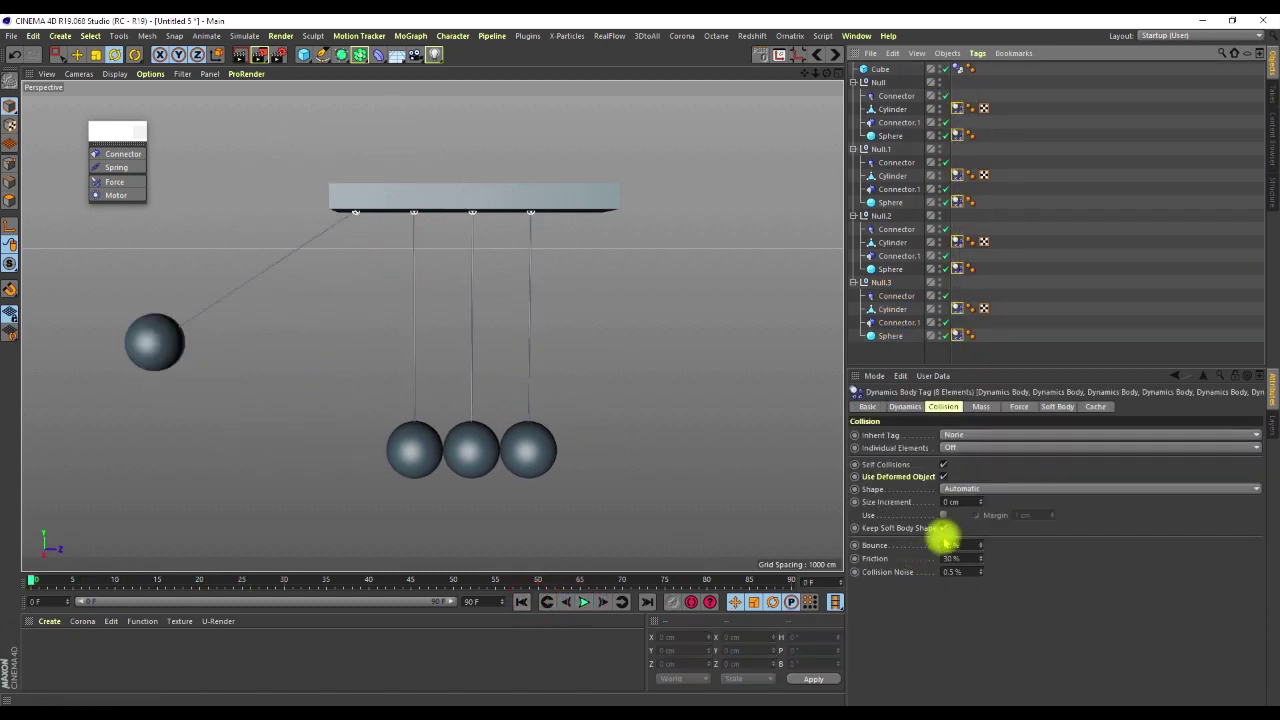
Step: Test the simulation with the selected tags' Bounce set to 80% and to 90%, returning to the first frame each time
click(963, 545)
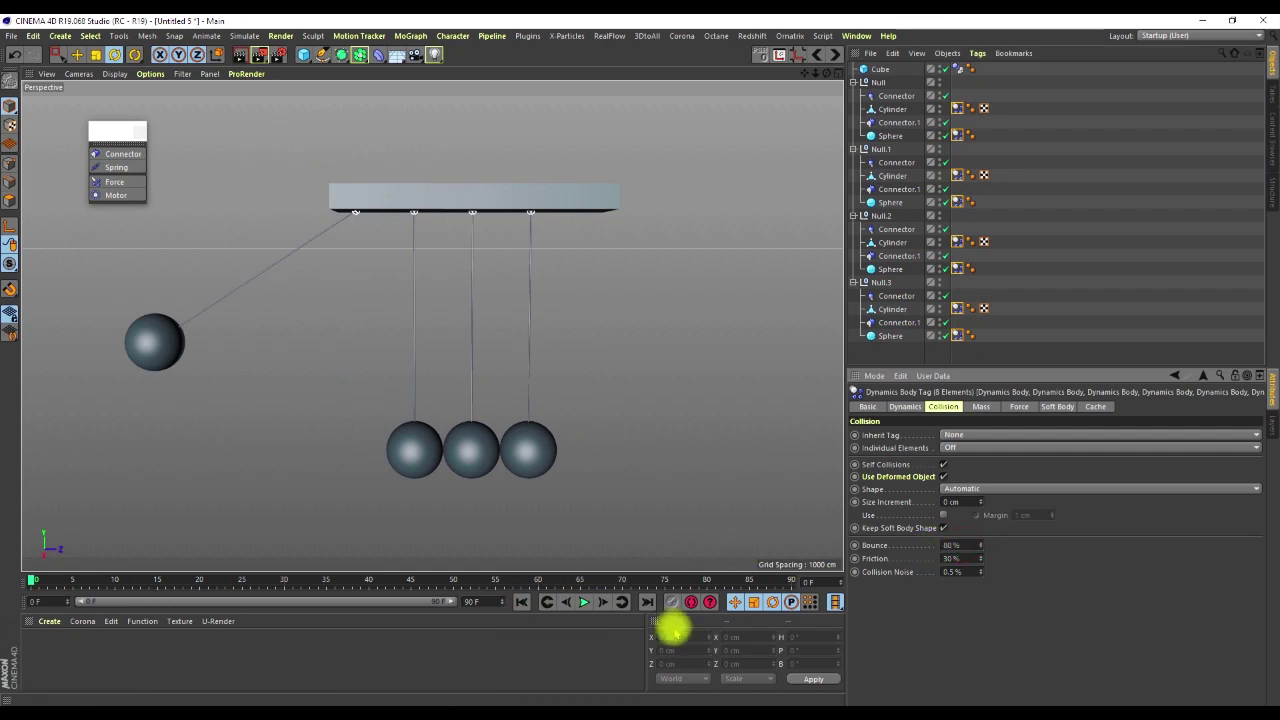
click(586, 601)
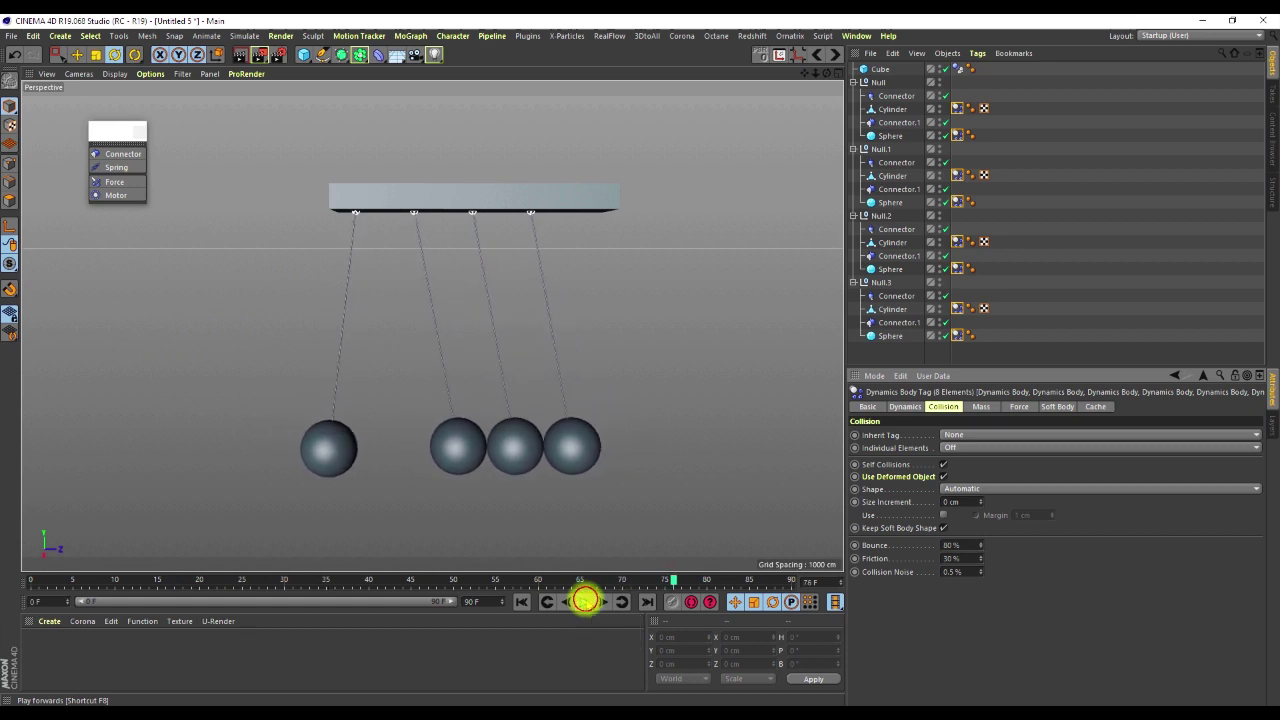
click(523, 602)
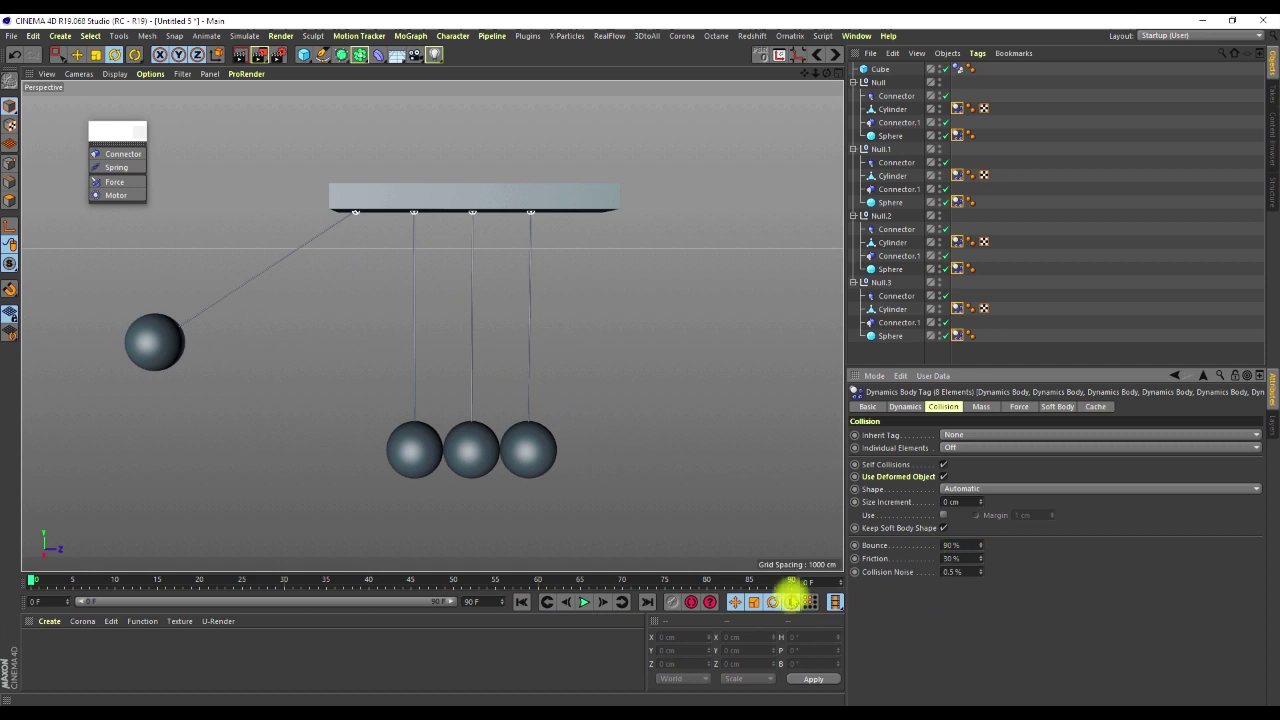
click(585, 603)
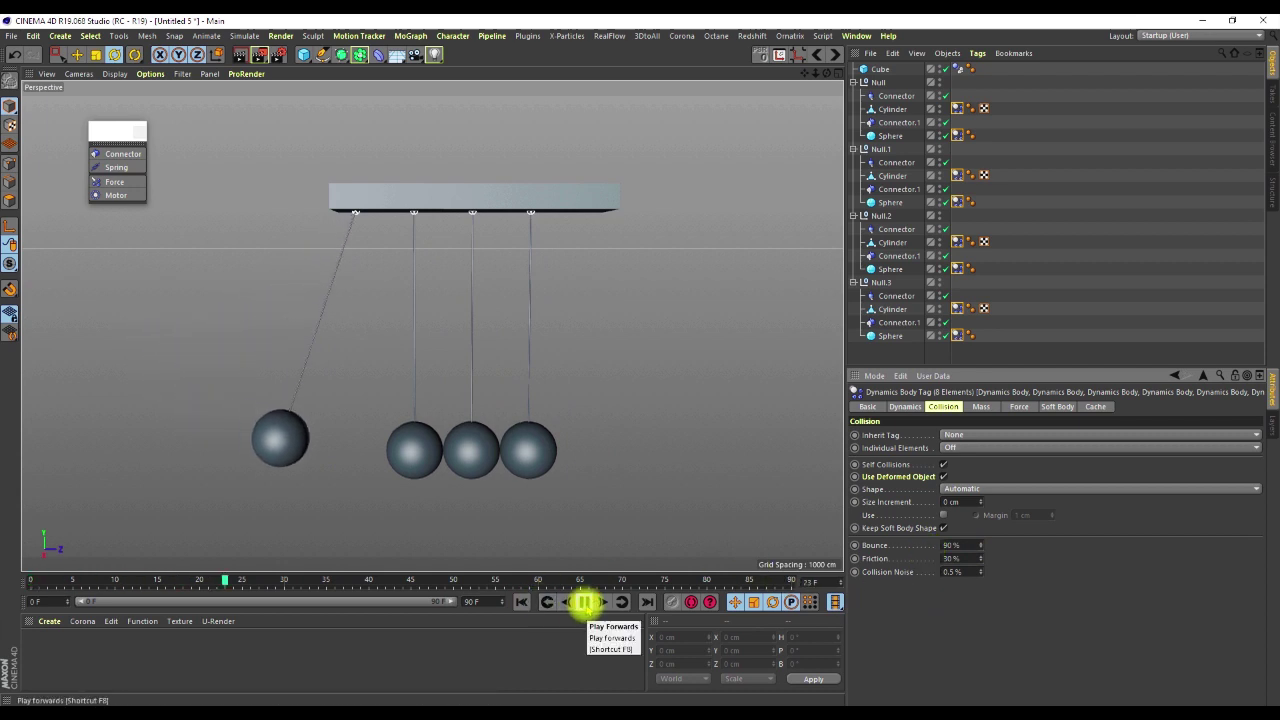
click(522, 602)
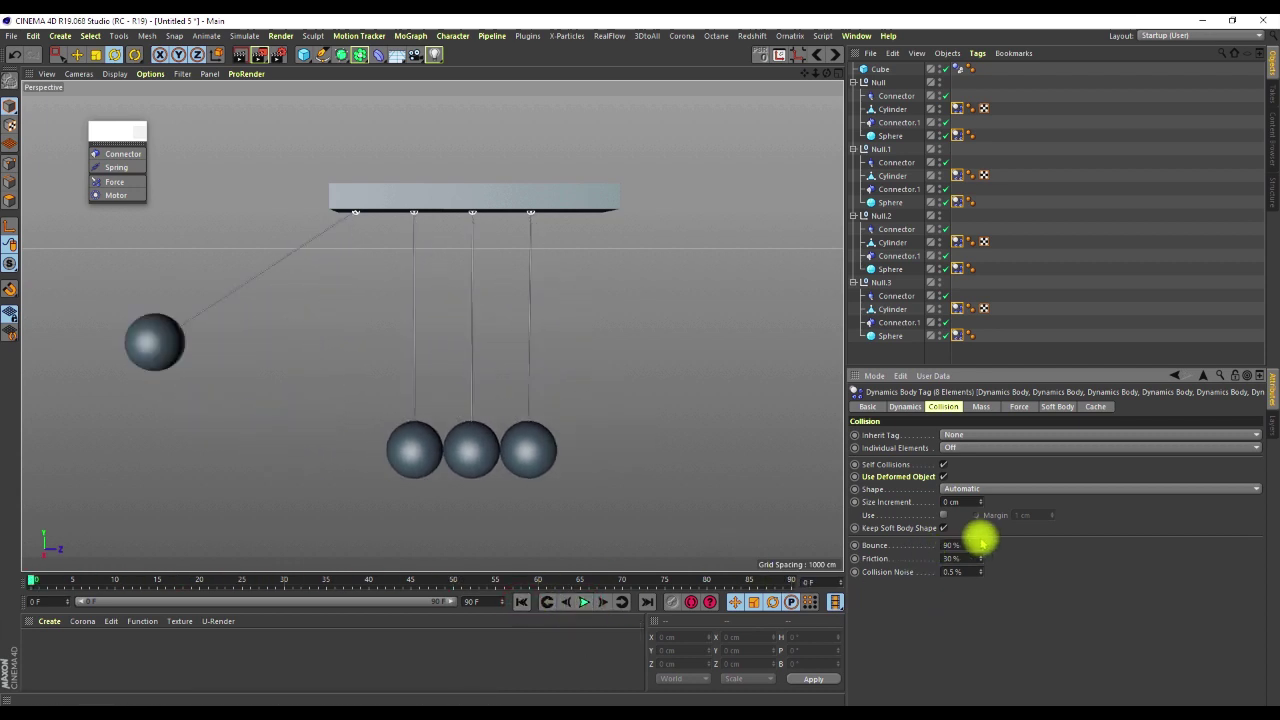
Step: Set the selected tags' Bounce to 120%, play the simulation and return to the first frame
drag(966, 546, 933, 550)
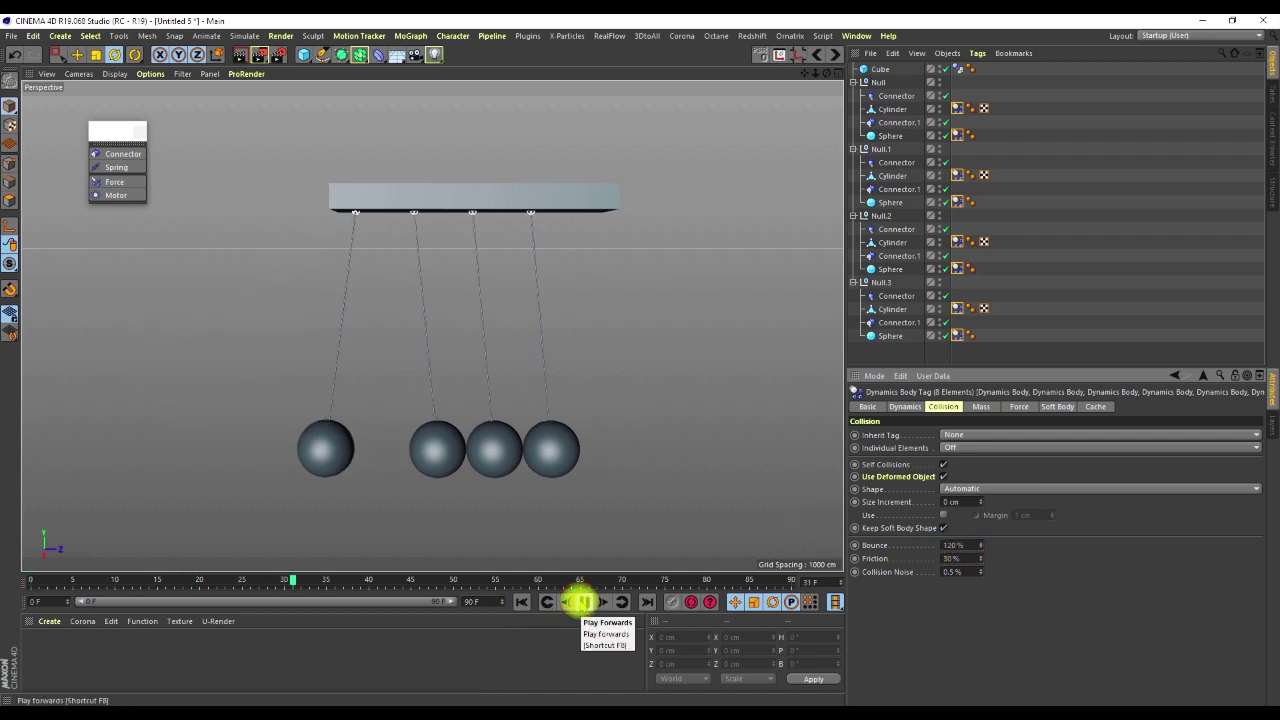
click(581, 601)
click(521, 601)
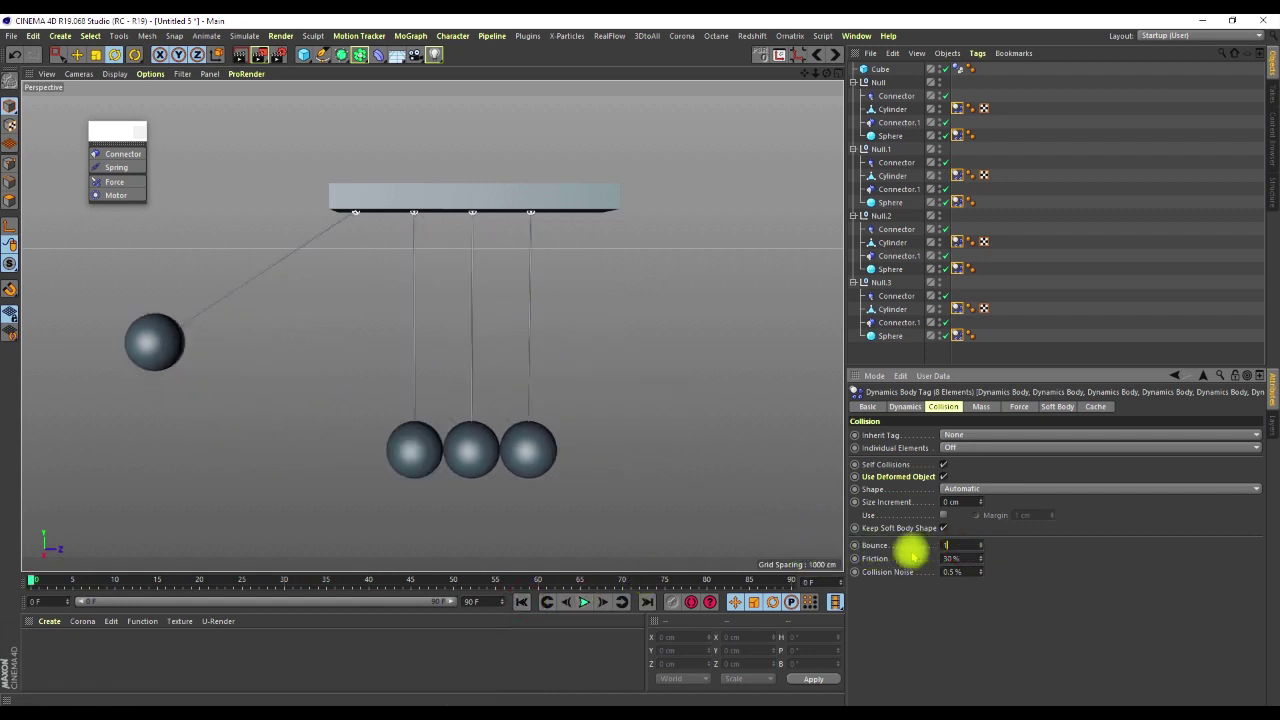
Step: Set the selected tags' Bounce to 100%, play the simulation, then stop it and return to the first frame
click(581, 601)
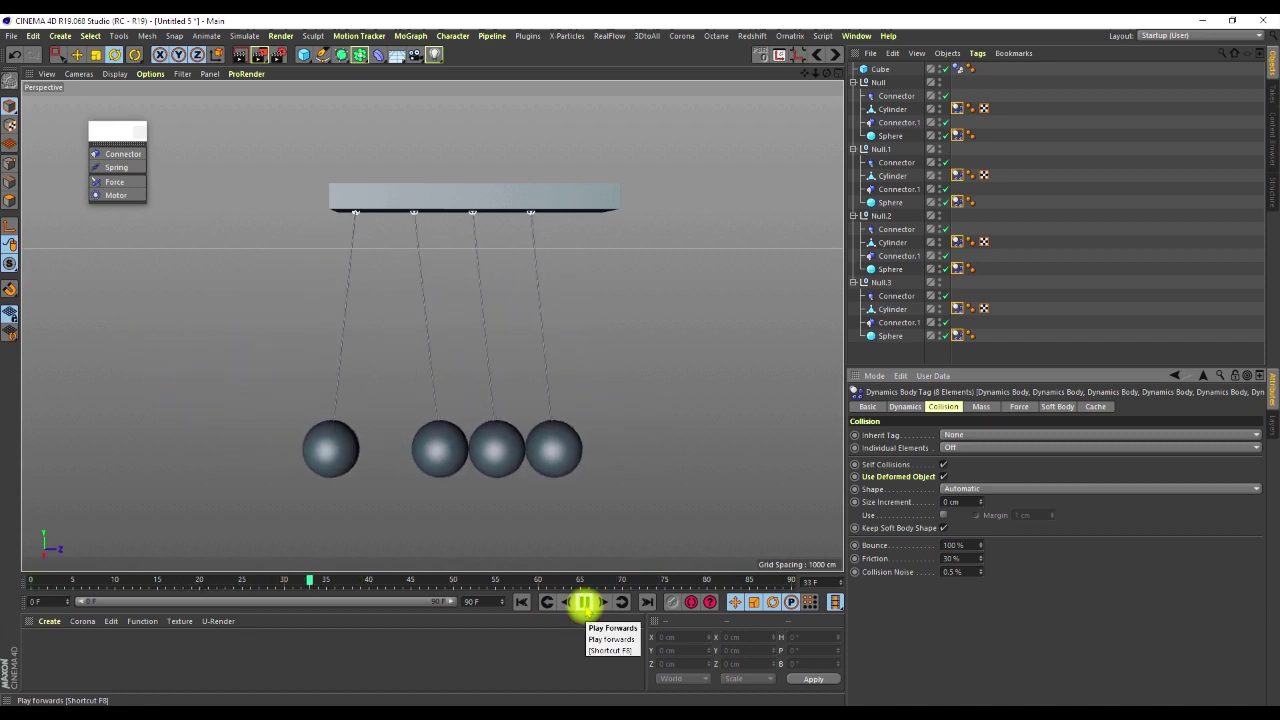
click(584, 602)
click(521, 601)
Step: Extend the timeline and its preview range to 300 frames, then play the longer simulation and rewind it
drag(485, 601, 435, 612)
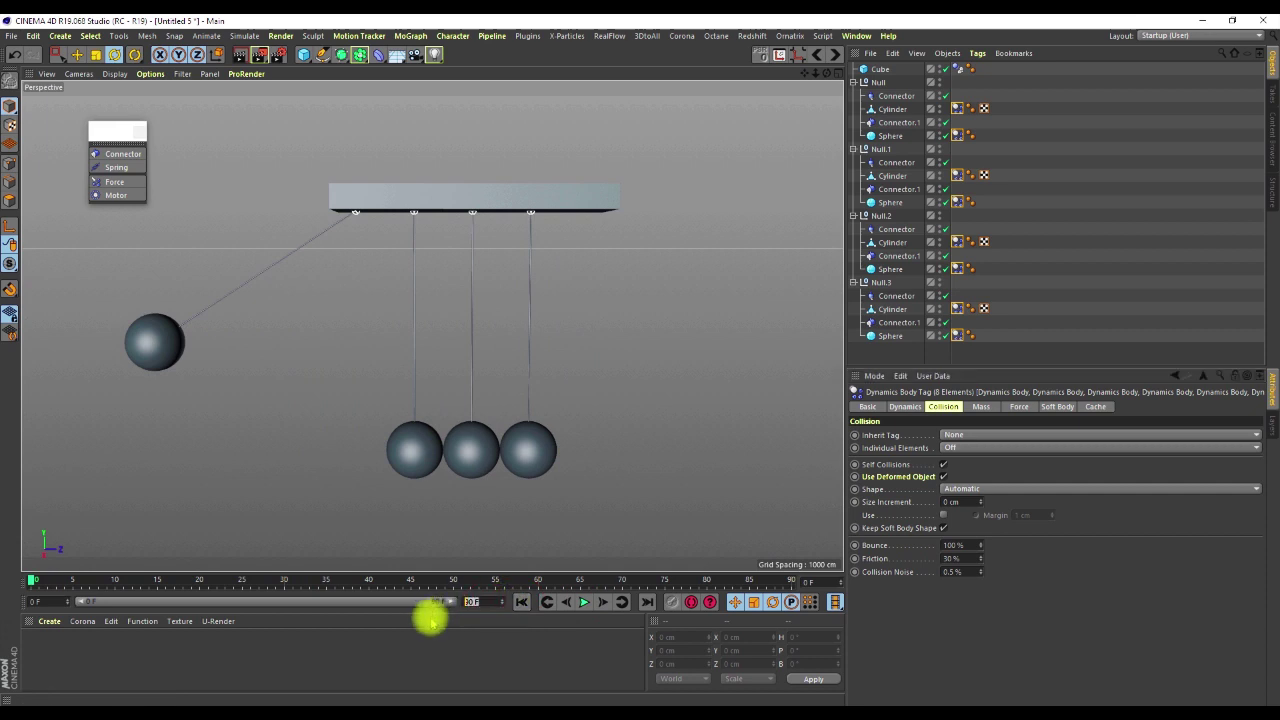
drag(200, 600, 528, 602)
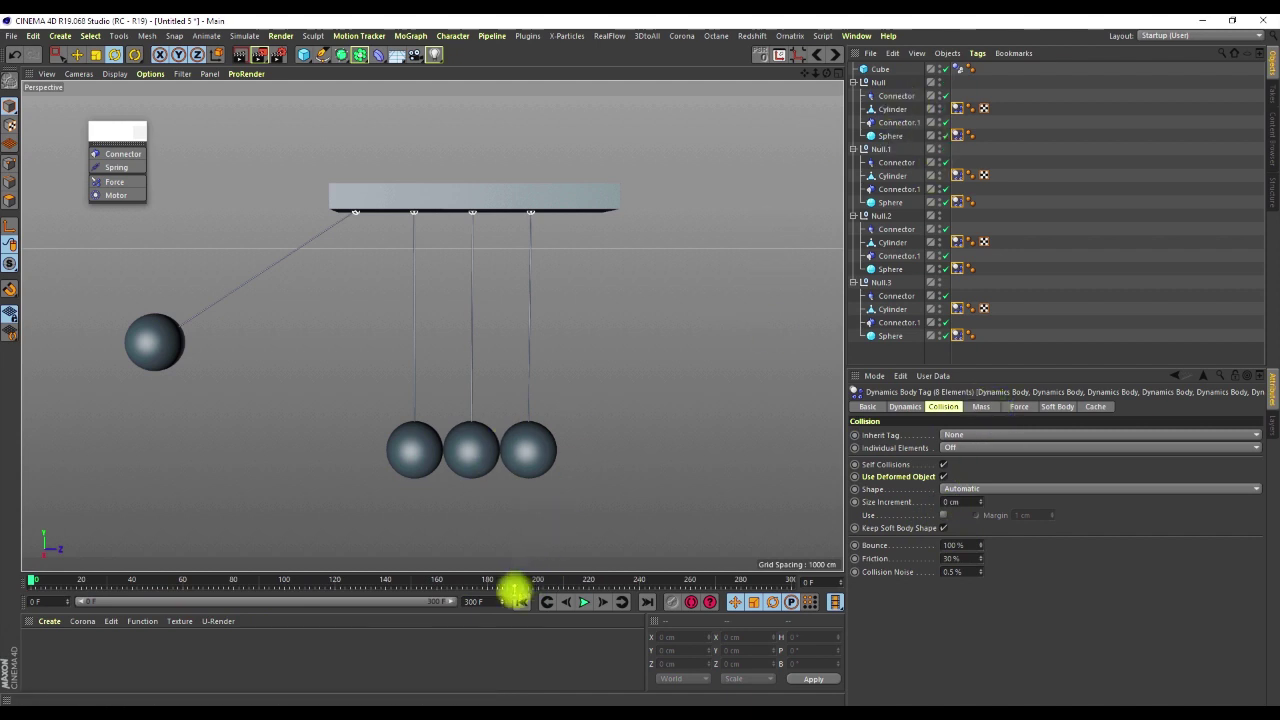
click(583, 601)
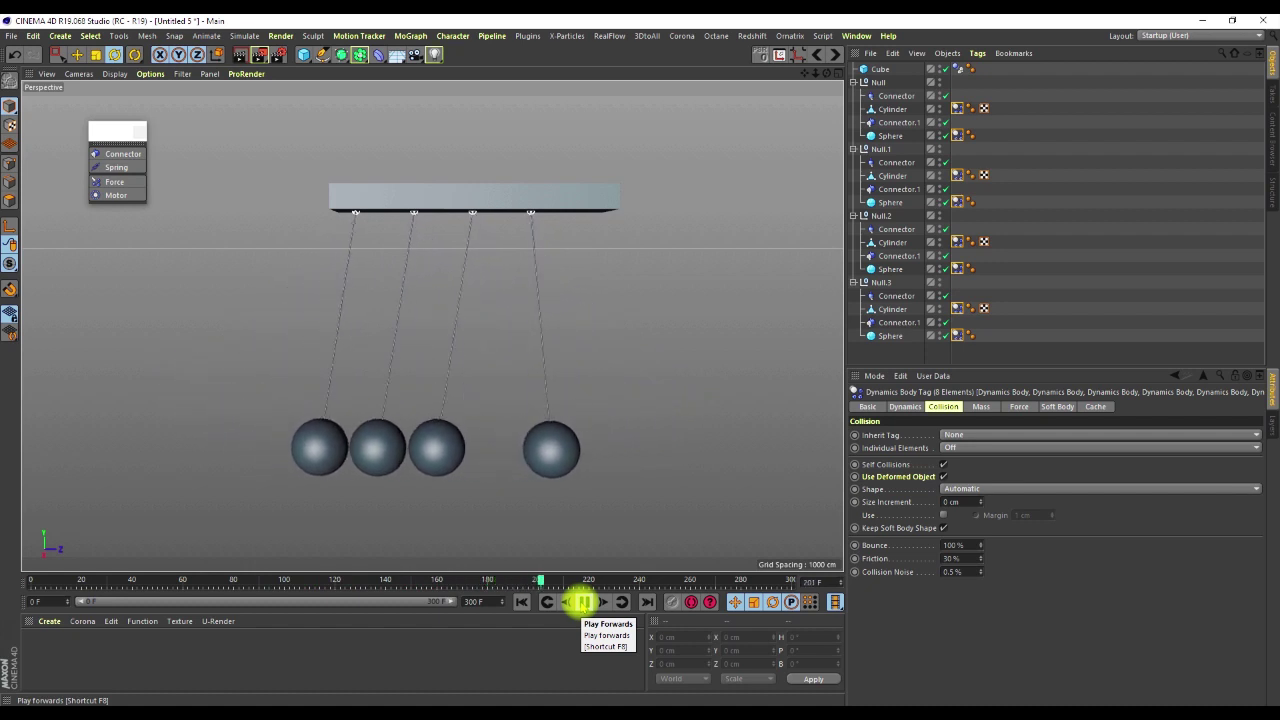
click(580, 601)
click(521, 601)
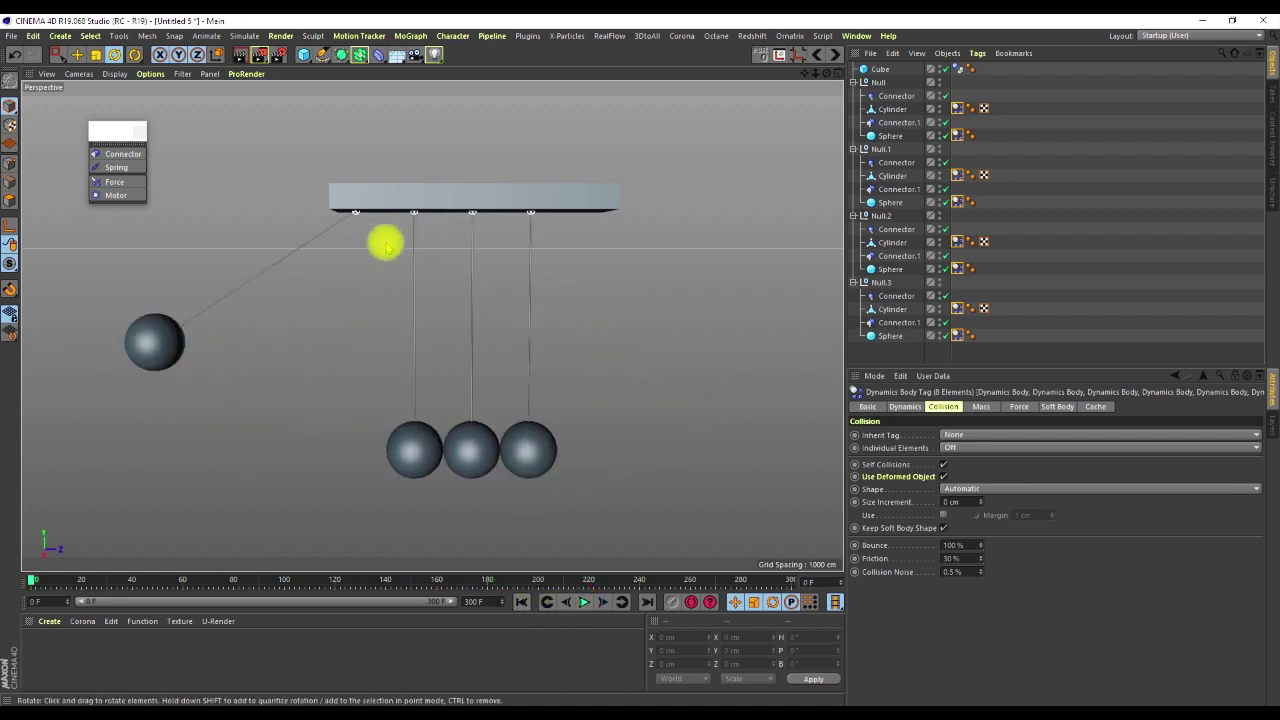
Step: Select the Cylinder in Null, switch to point editing and view its top end at the beam joint up close
scroll(359, 224, up, 6)
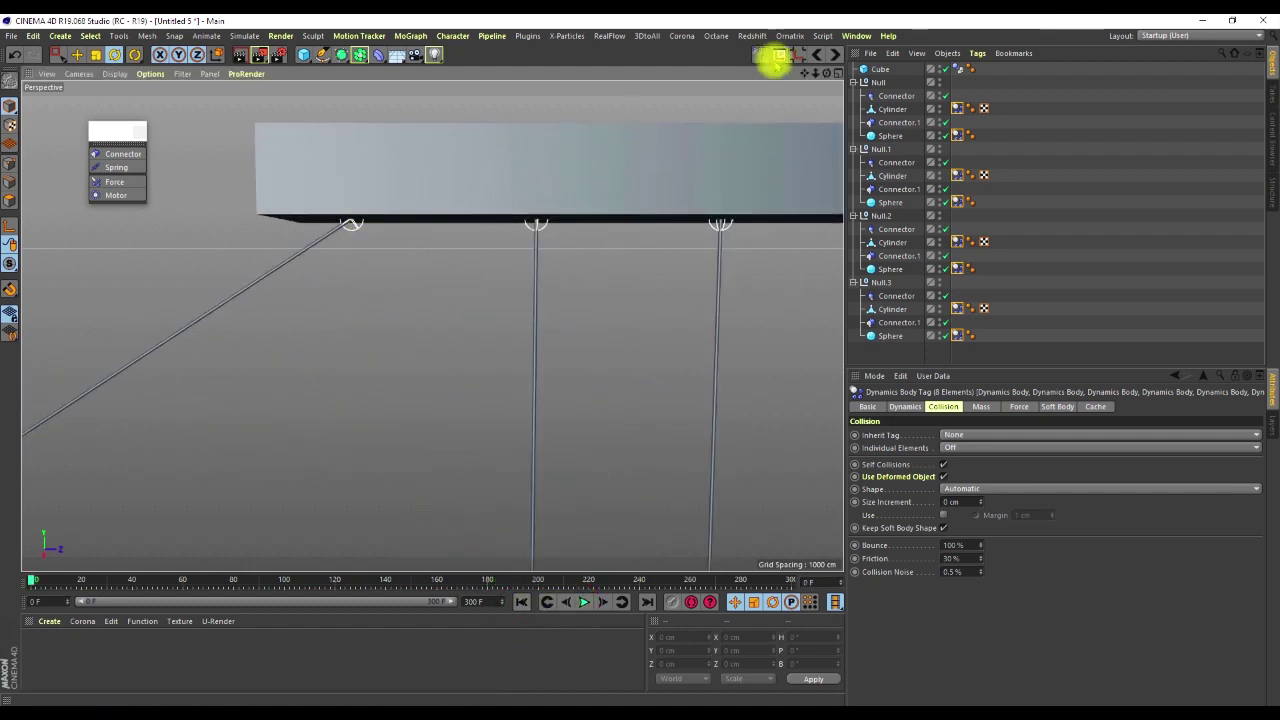
scroll(437, 286, down, 5)
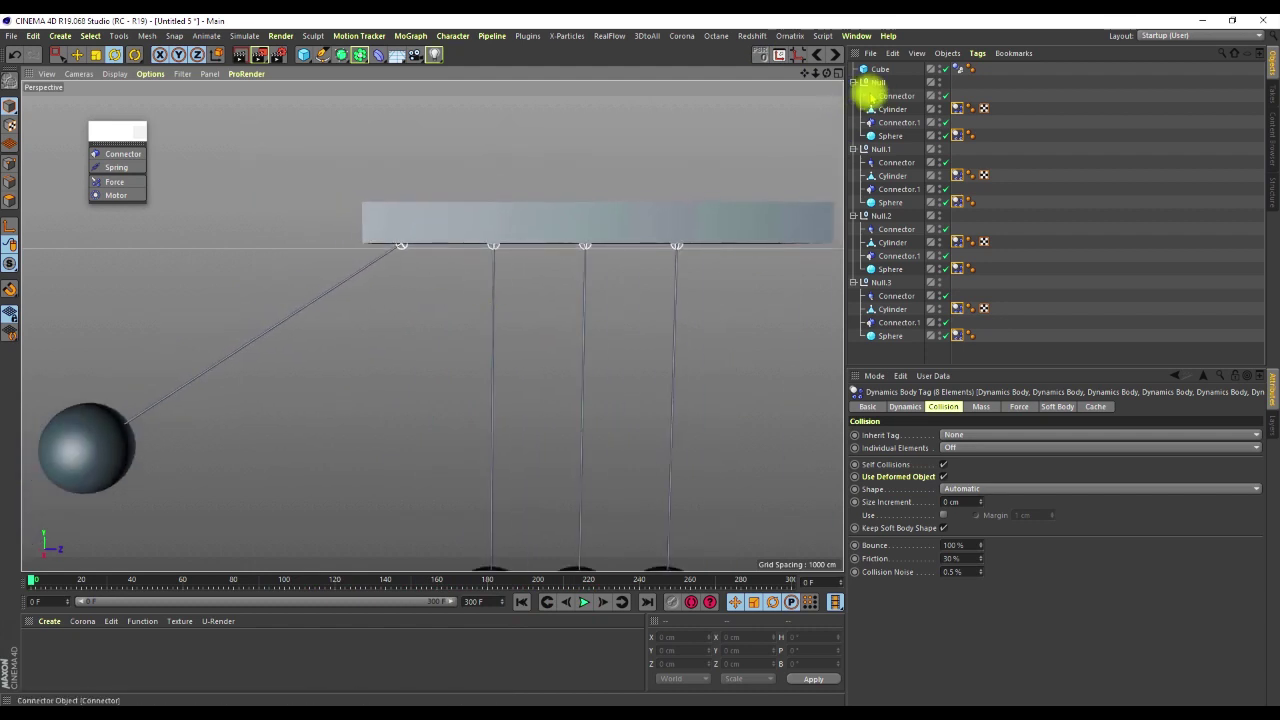
click(893, 107)
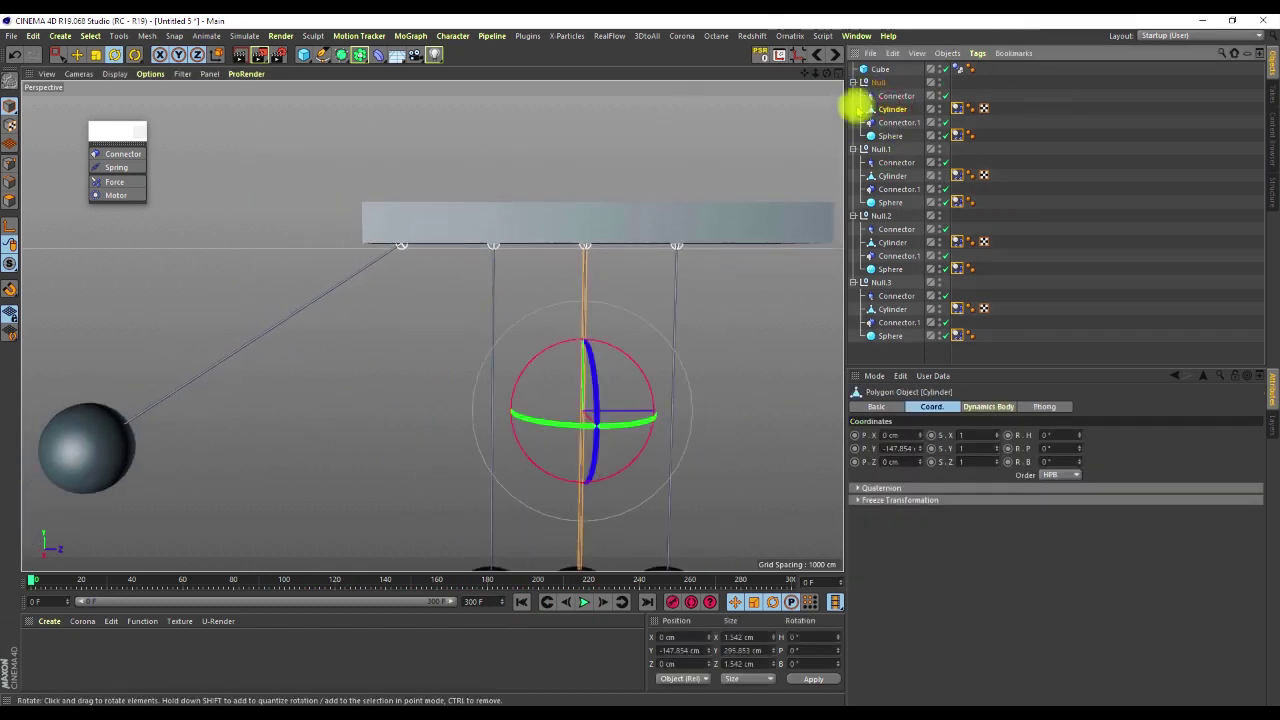
scroll(584, 255, up, 5)
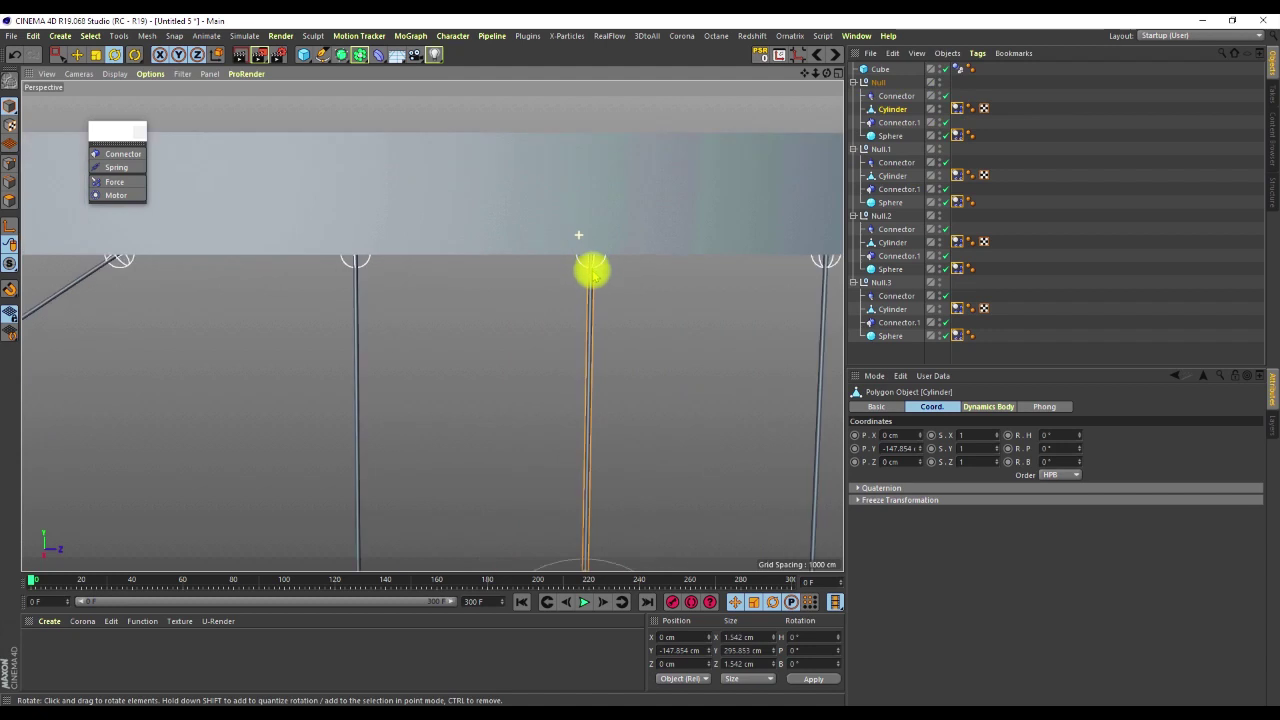
scroll(591, 270, up, 1)
click(12, 165)
scroll(578, 240, up, 3)
scroll(611, 270, up, 3)
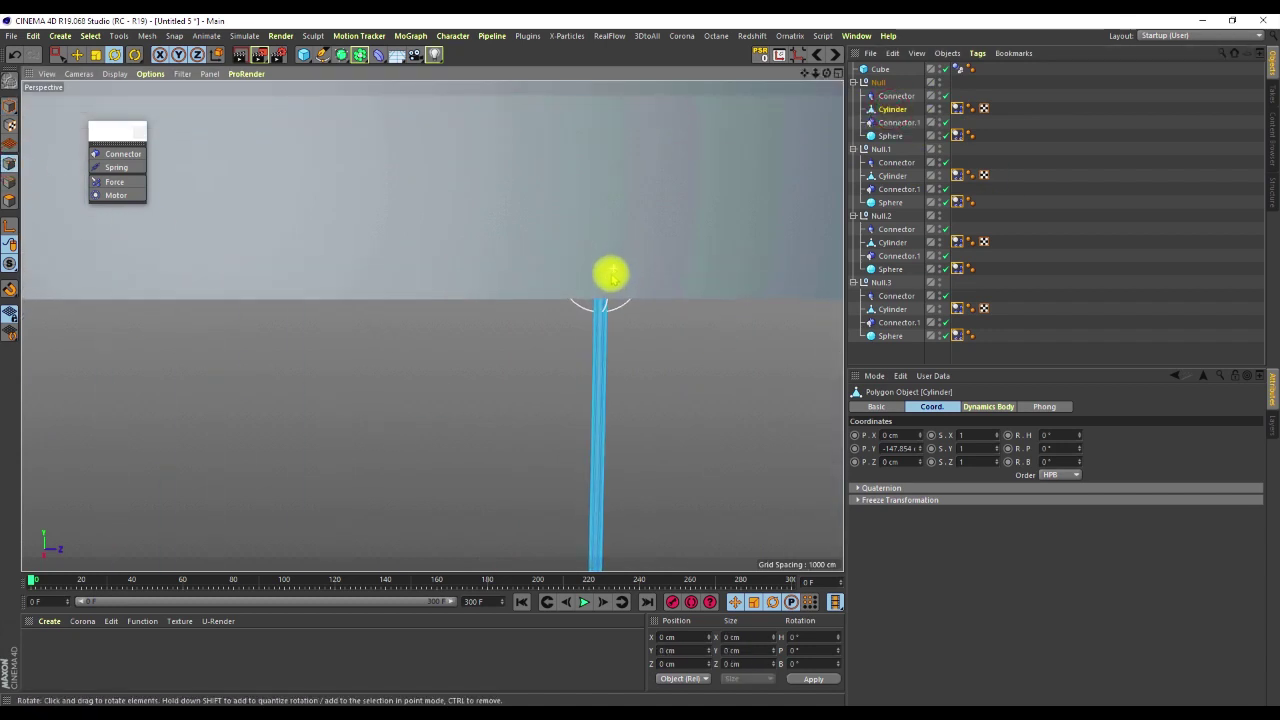
scroll(596, 306, up, 2)
alt+drag(625, 245, 565, 380)
alt+drag(641, 266, 762, 147)
alt+drag(591, 223, 668, 187)
alt+drag(591, 256, 708, 429)
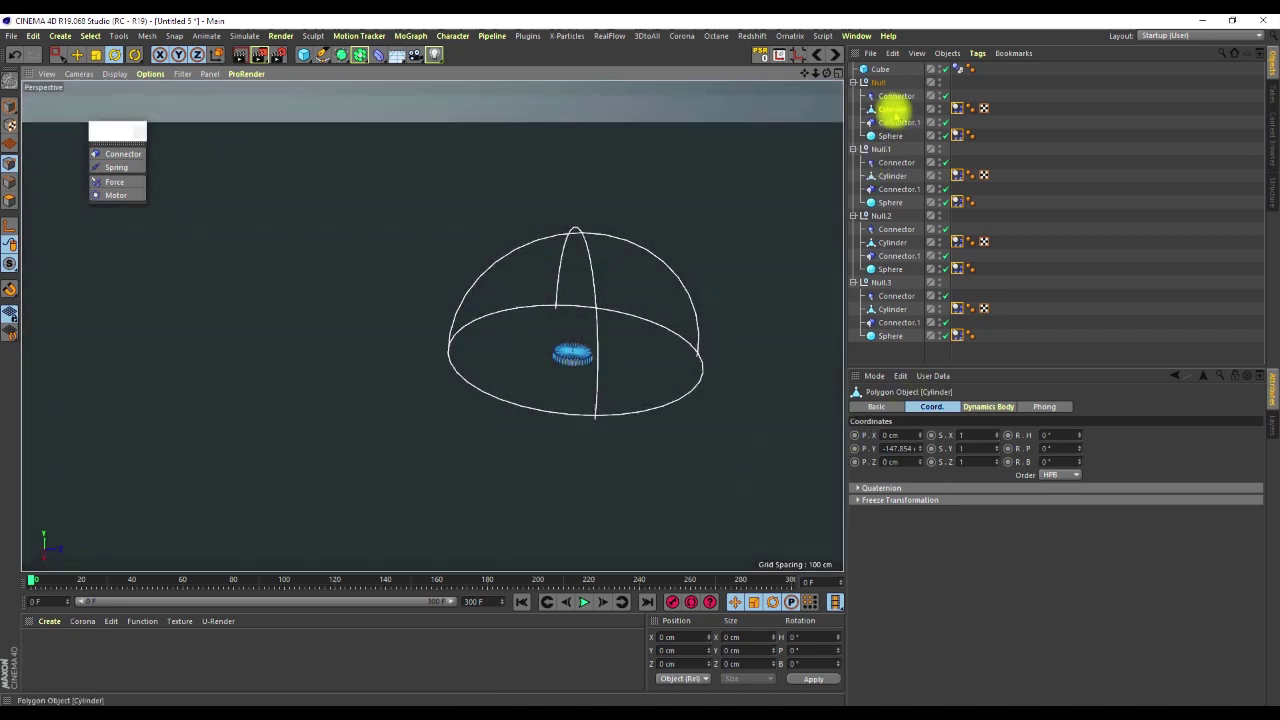
Step: Set Attachment B of the Connector in Null to Polygon Point
click(895, 95)
click(923, 406)
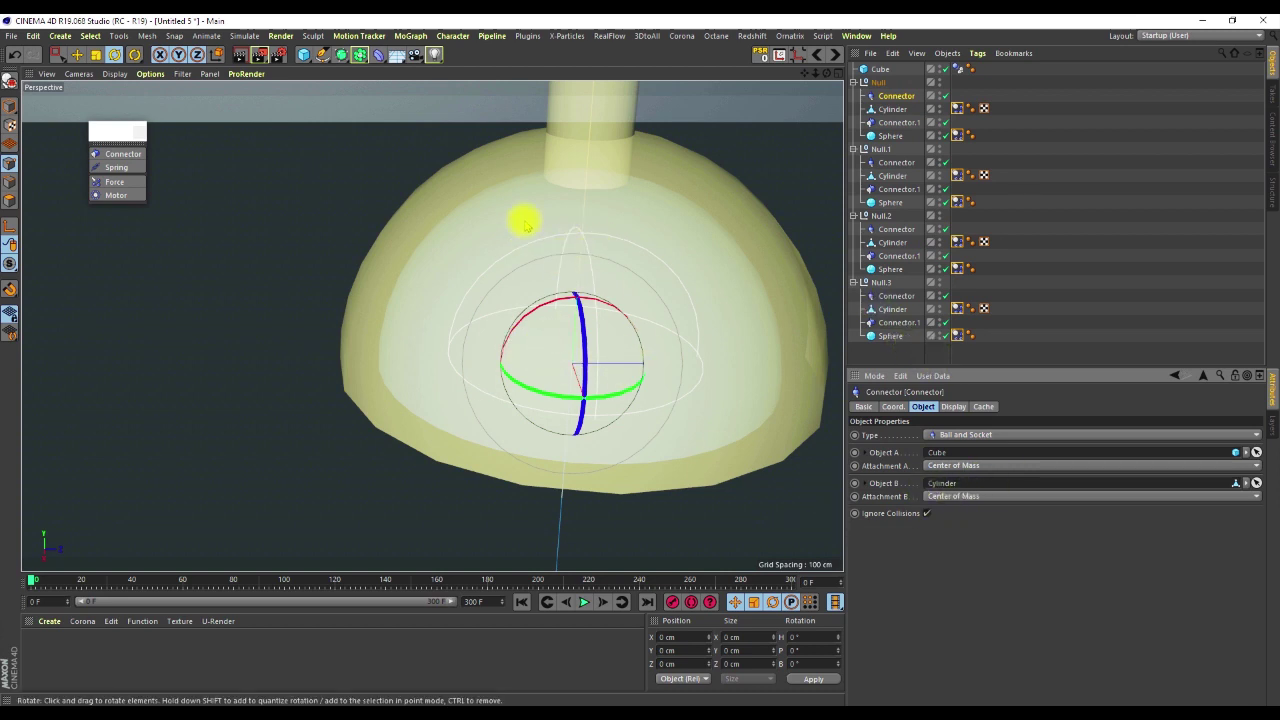
click(1014, 157)
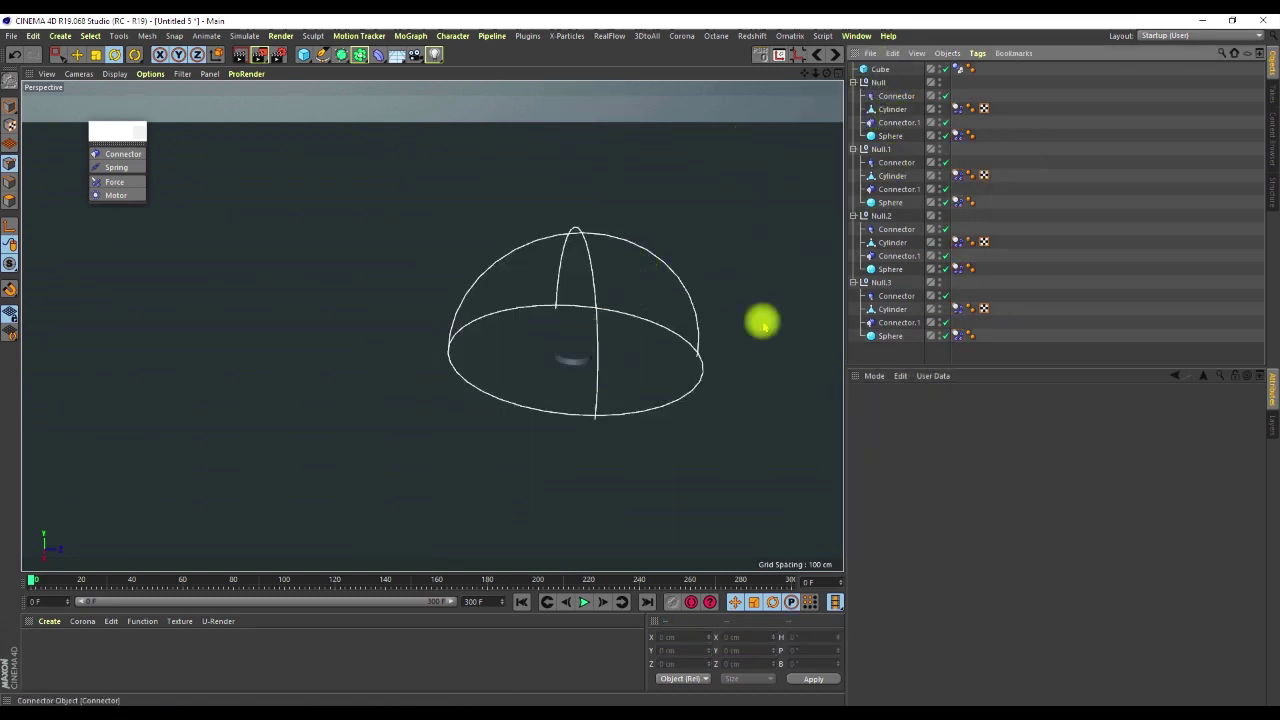
click(890, 108)
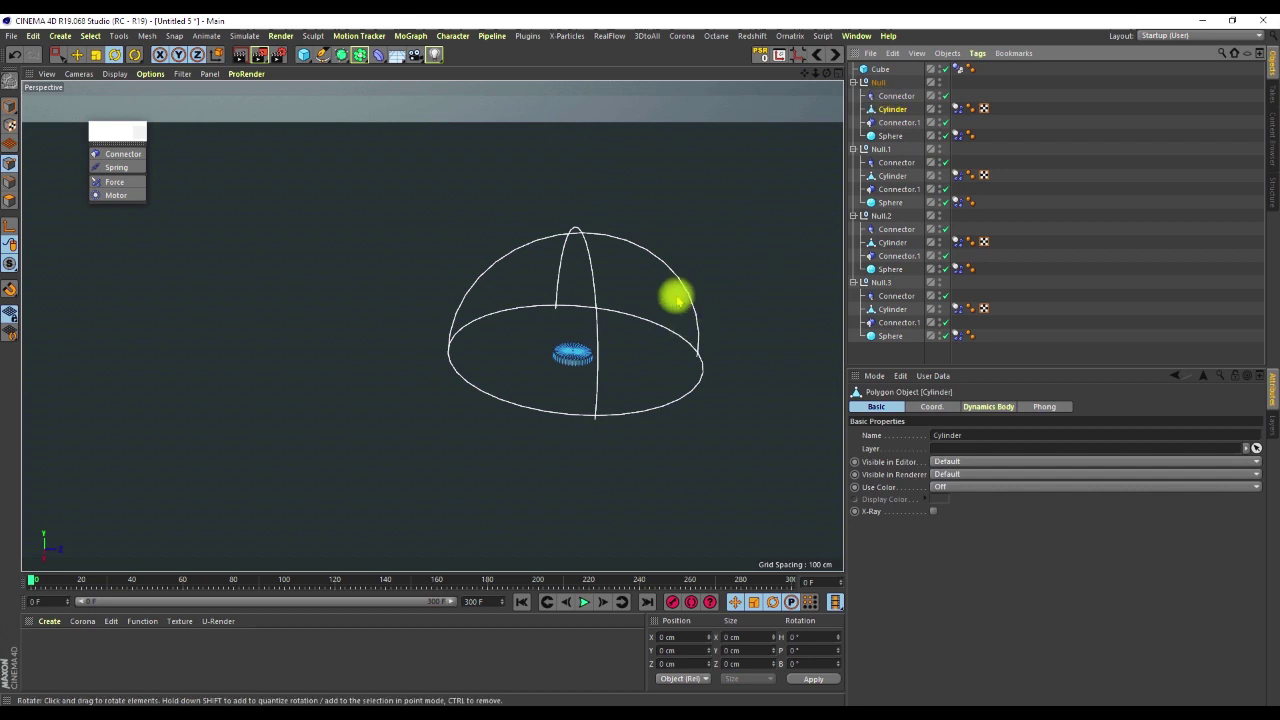
scroll(575, 352, up, 5)
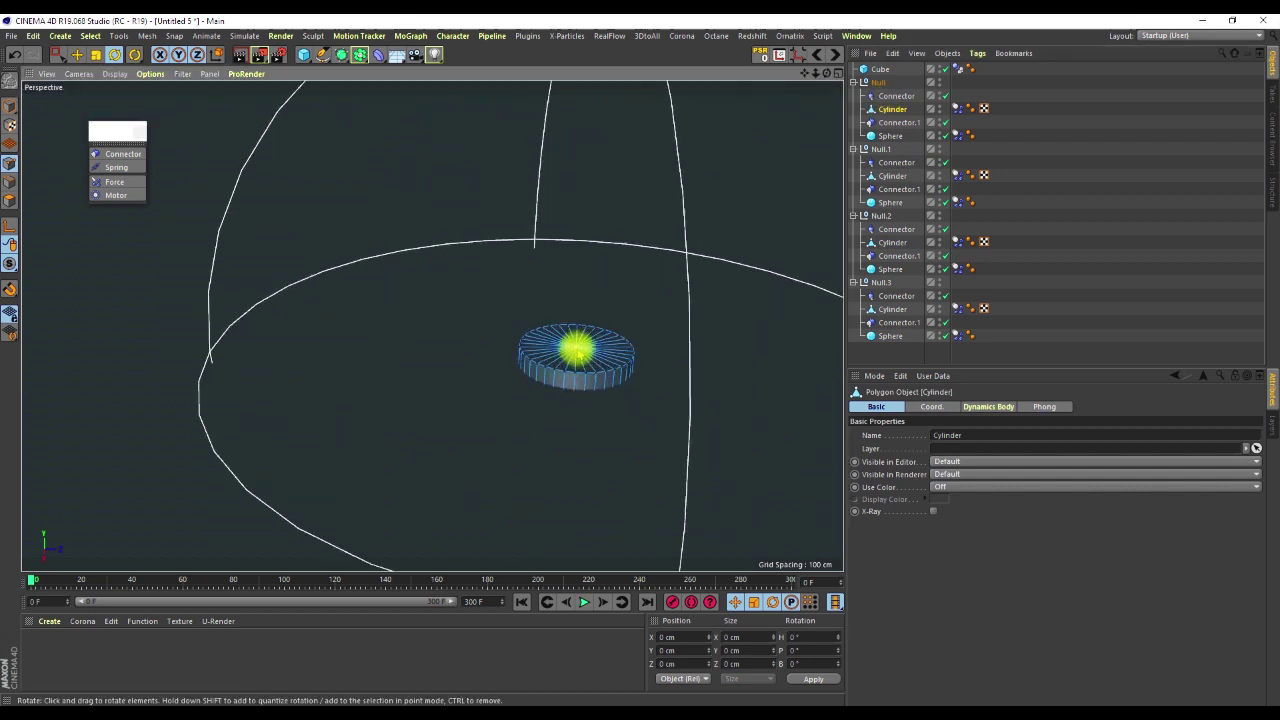
click(896, 95)
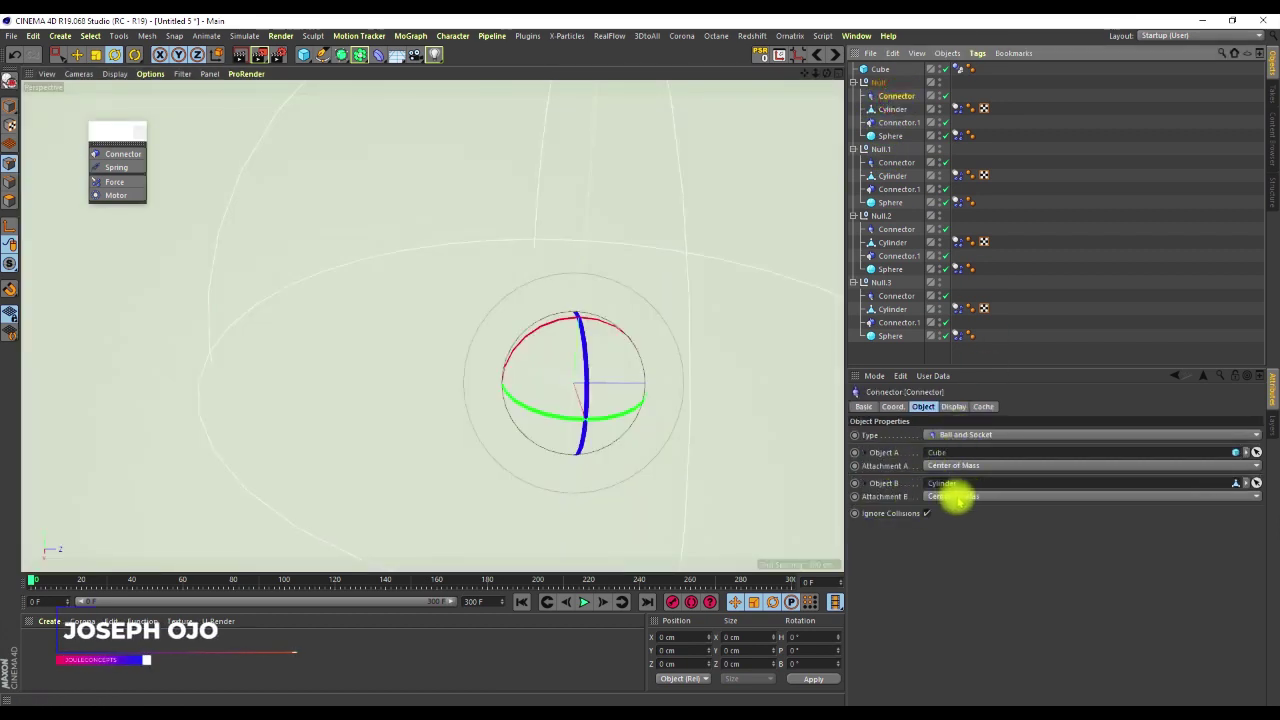
click(955, 496)
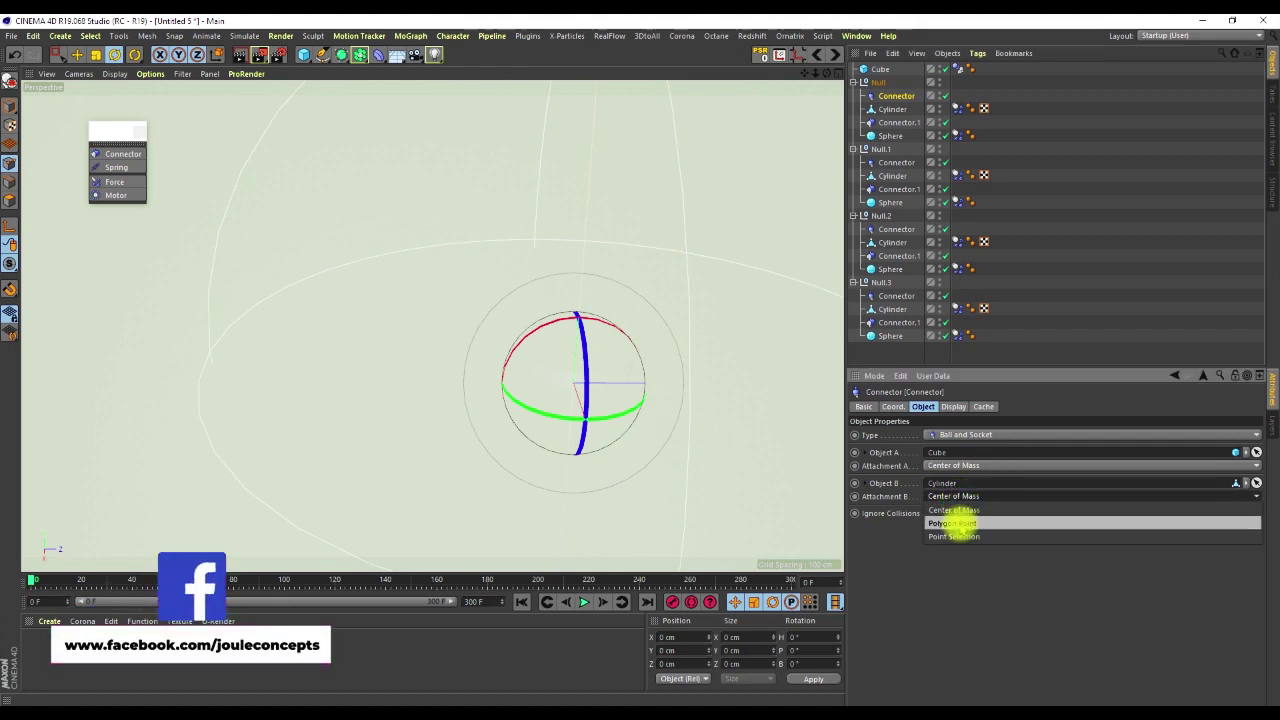
click(958, 523)
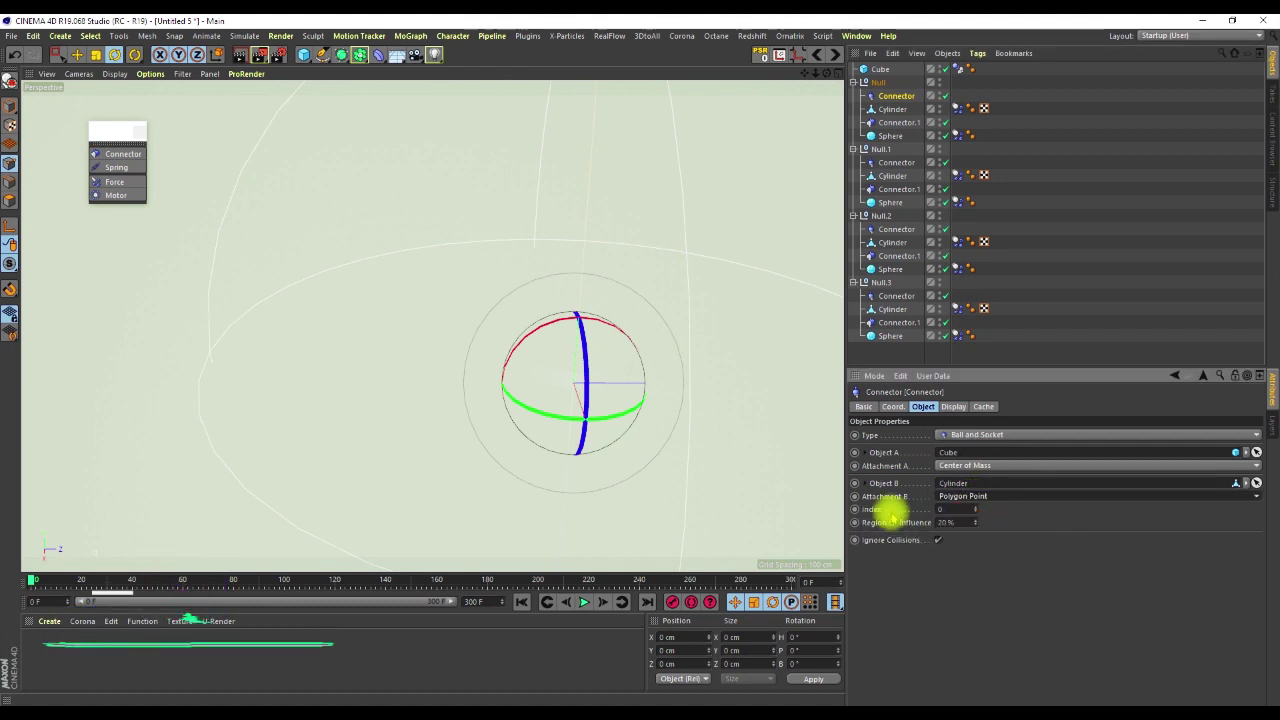
Step: Select the top centre point of Null's Cylinder and look up its index in the point structure list
click(994, 167)
click(888, 109)
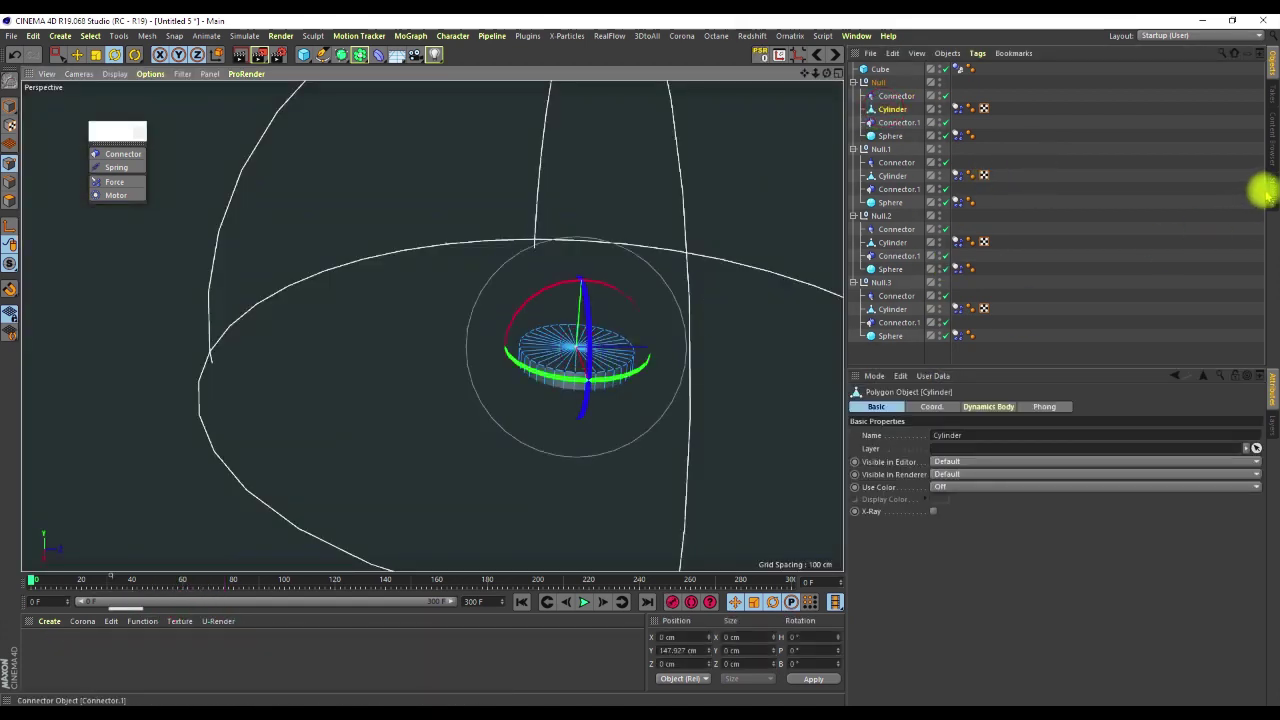
click(1271, 191)
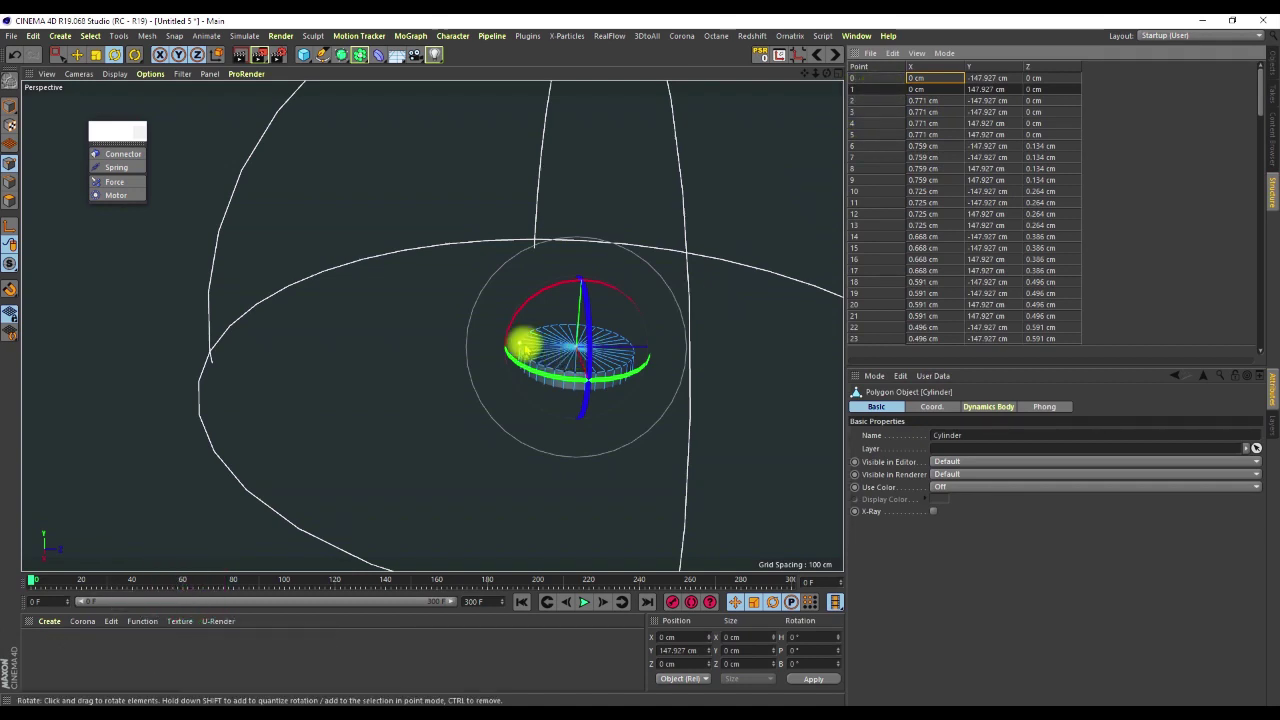
click(521, 345)
scroll(991, 229, down, 10)
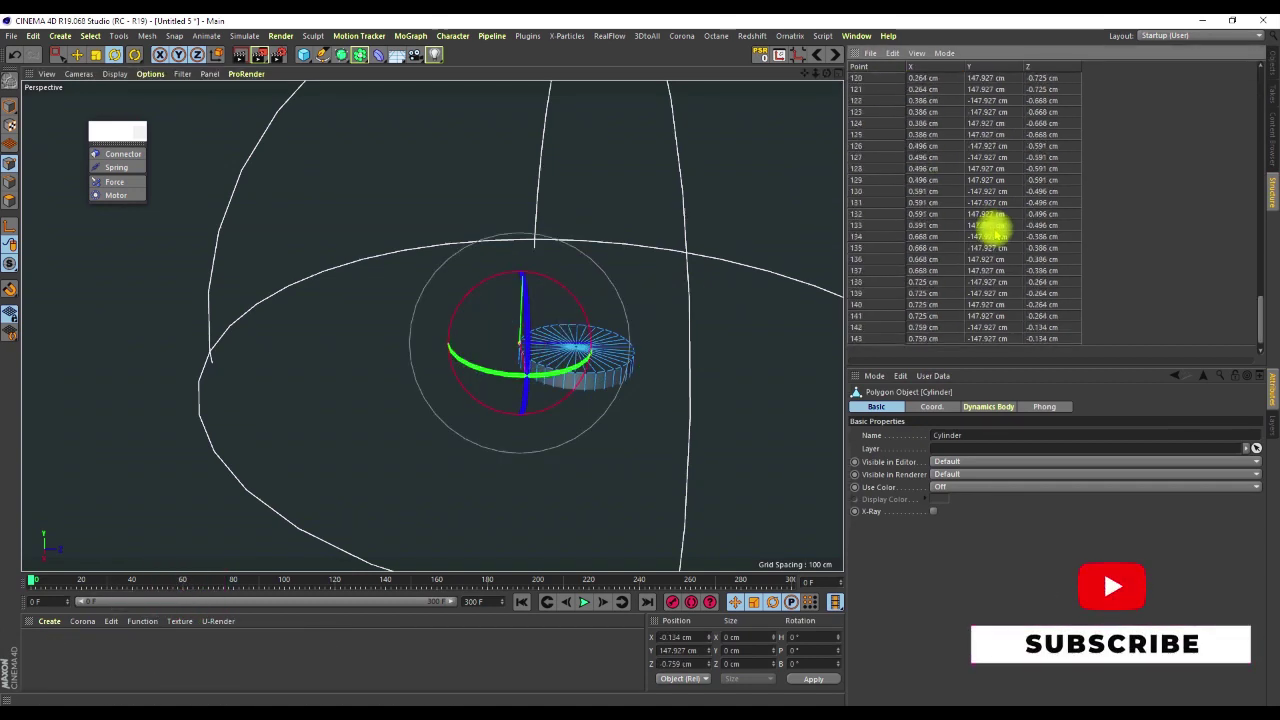
scroll(993, 229, up, 10)
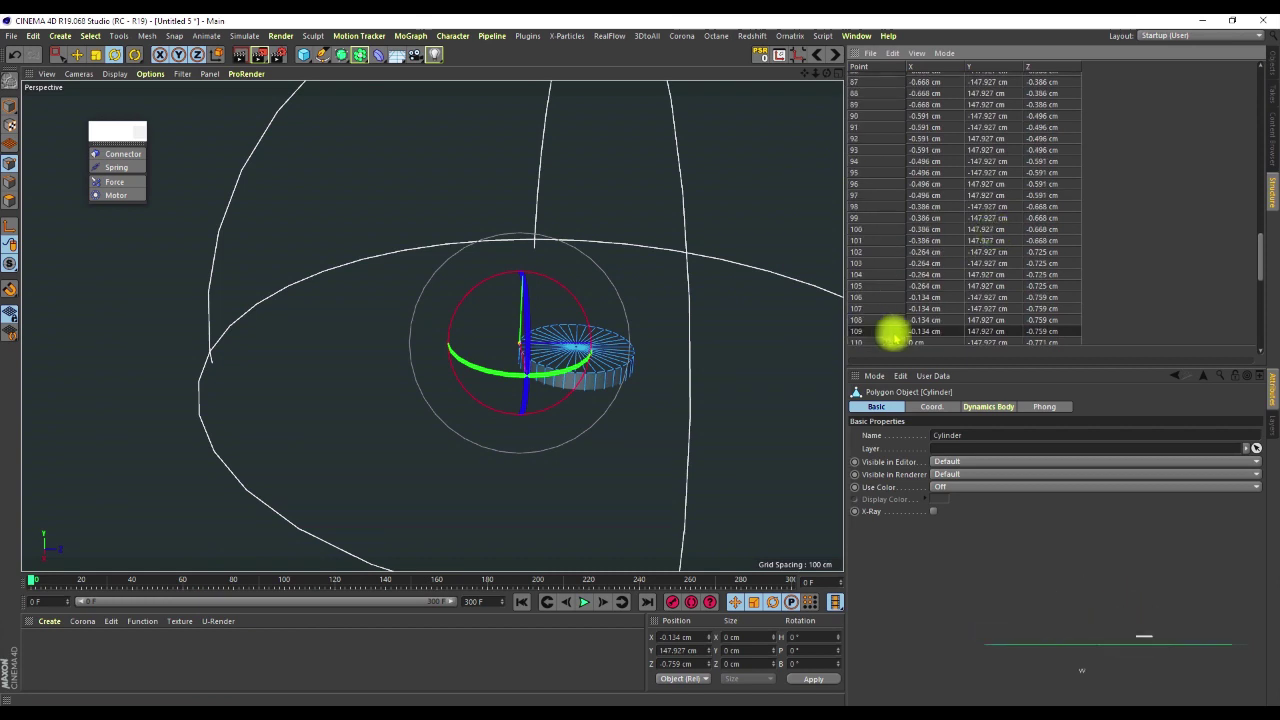
scroll(940, 203, up, 20)
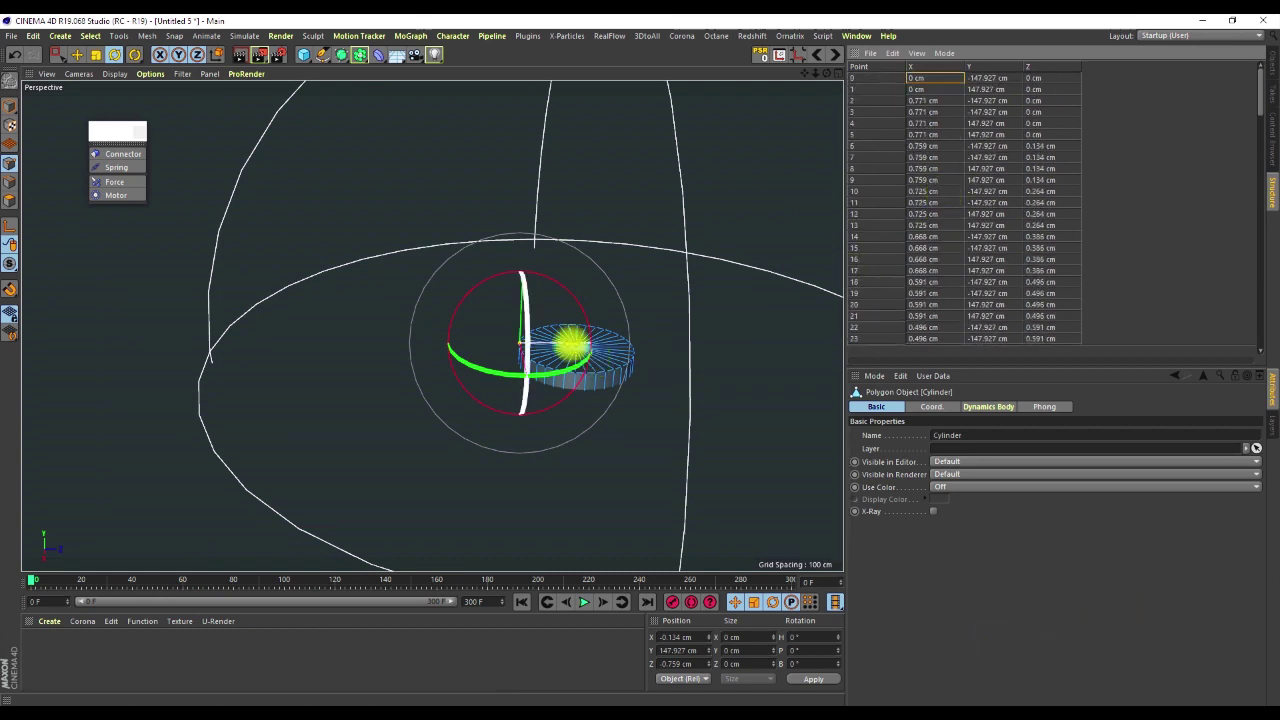
click(577, 347)
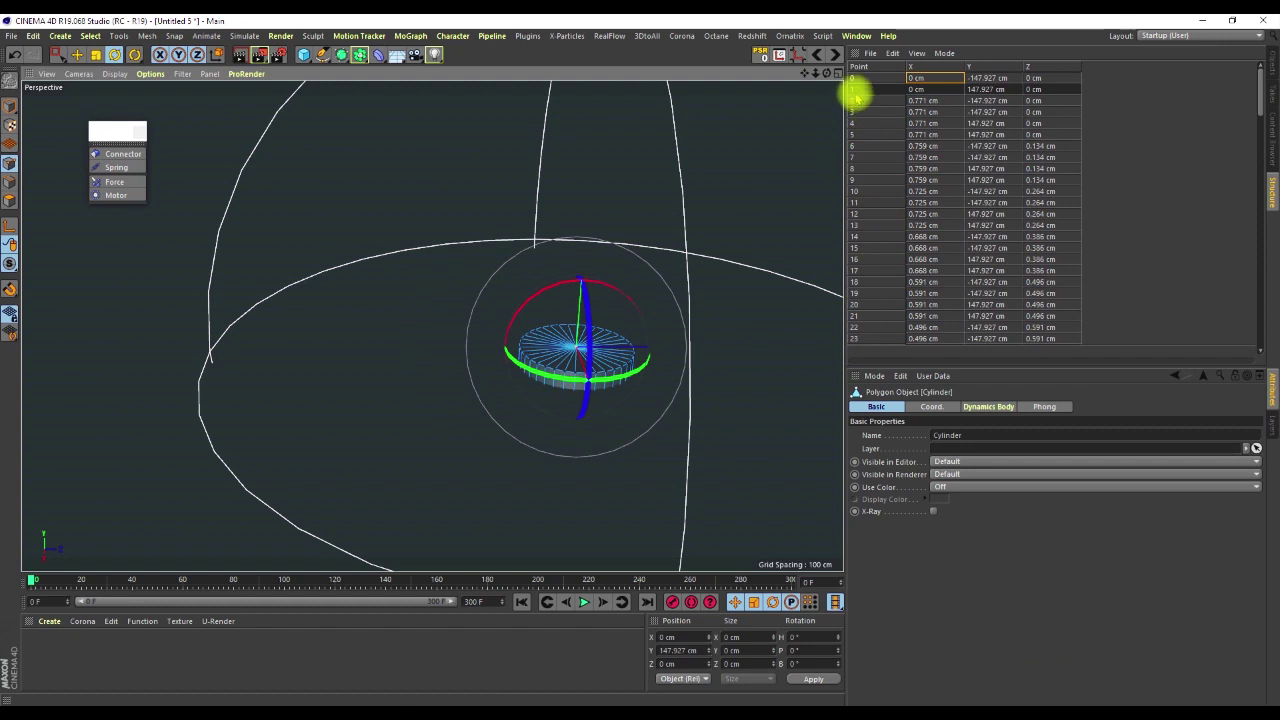
Step: Set the polygon point Index of the Connector in Null to 1
click(1266, 68)
click(897, 96)
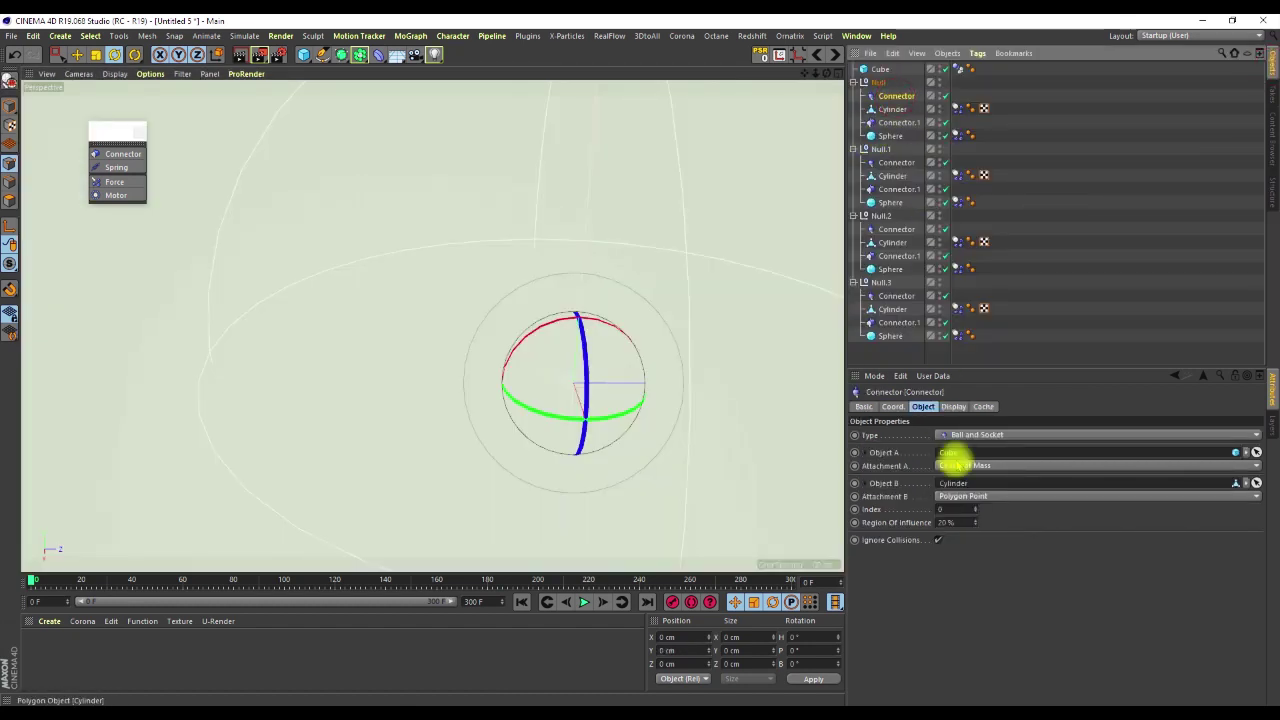
click(955, 510)
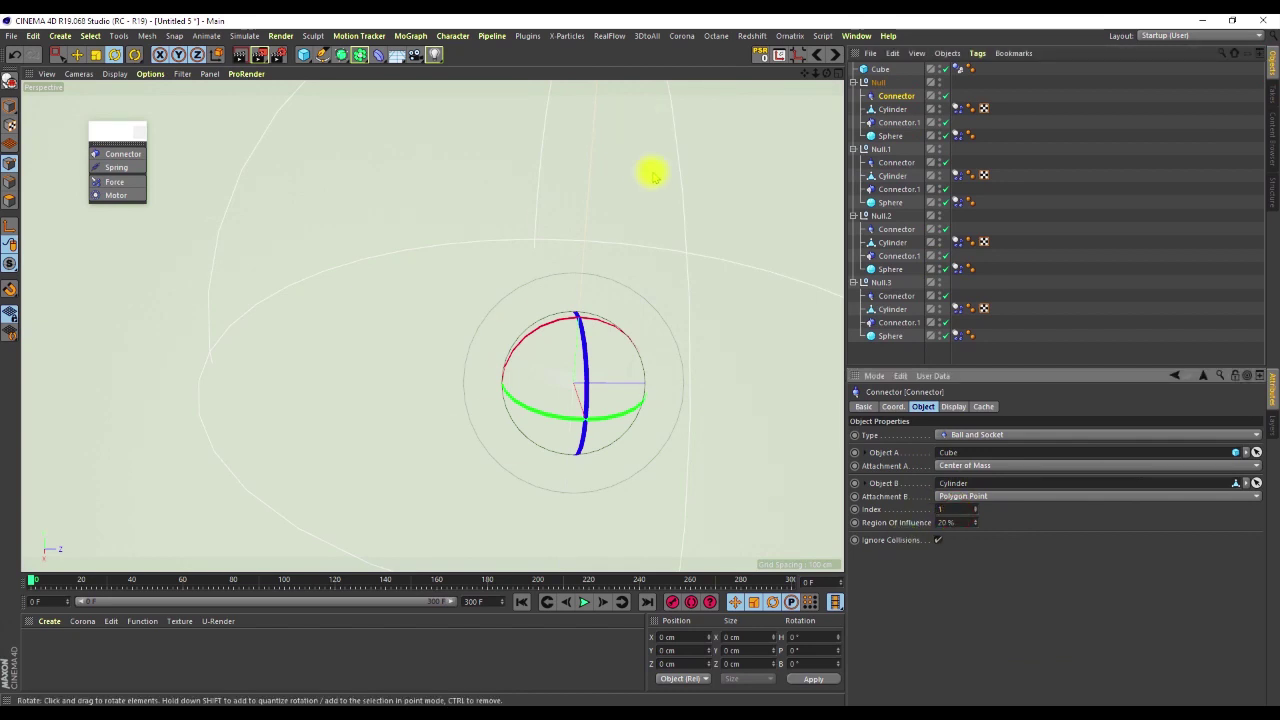
Step: Select Connector.1 in Null and examine its hinge joint between the cylinder and the sphere up close
click(893, 122)
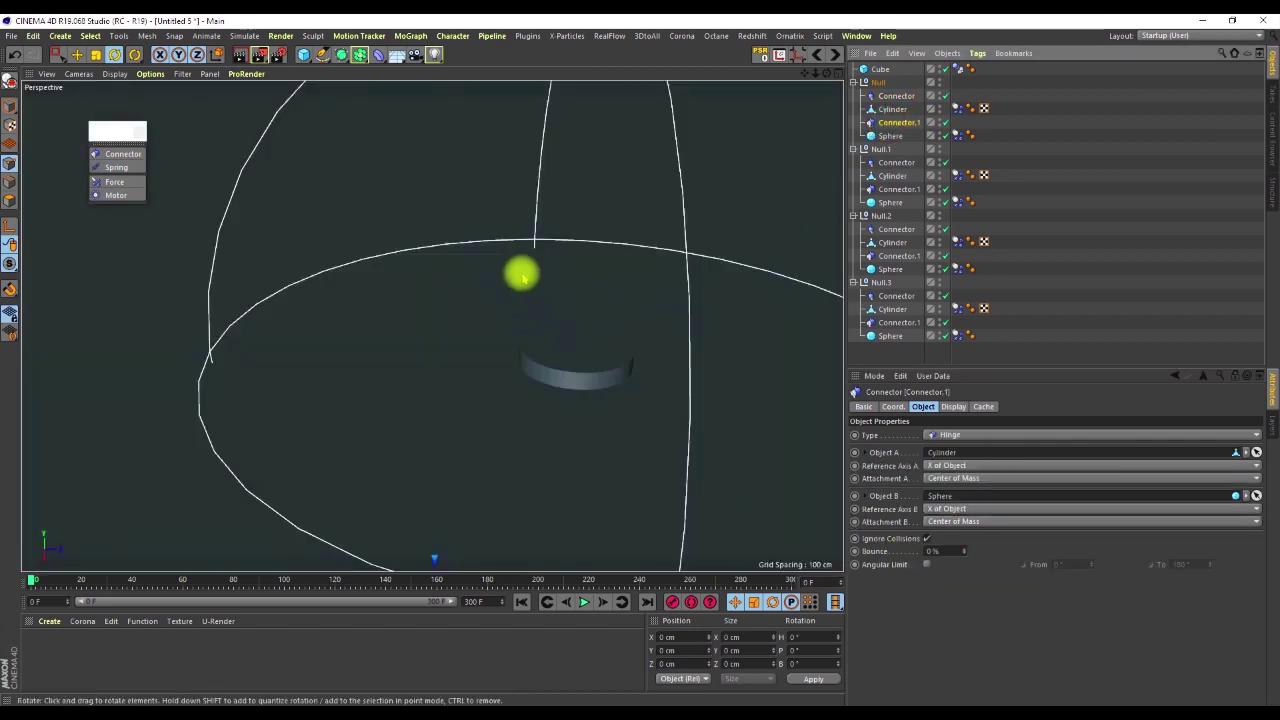
key(s)
scroll(490, 313, down, 6)
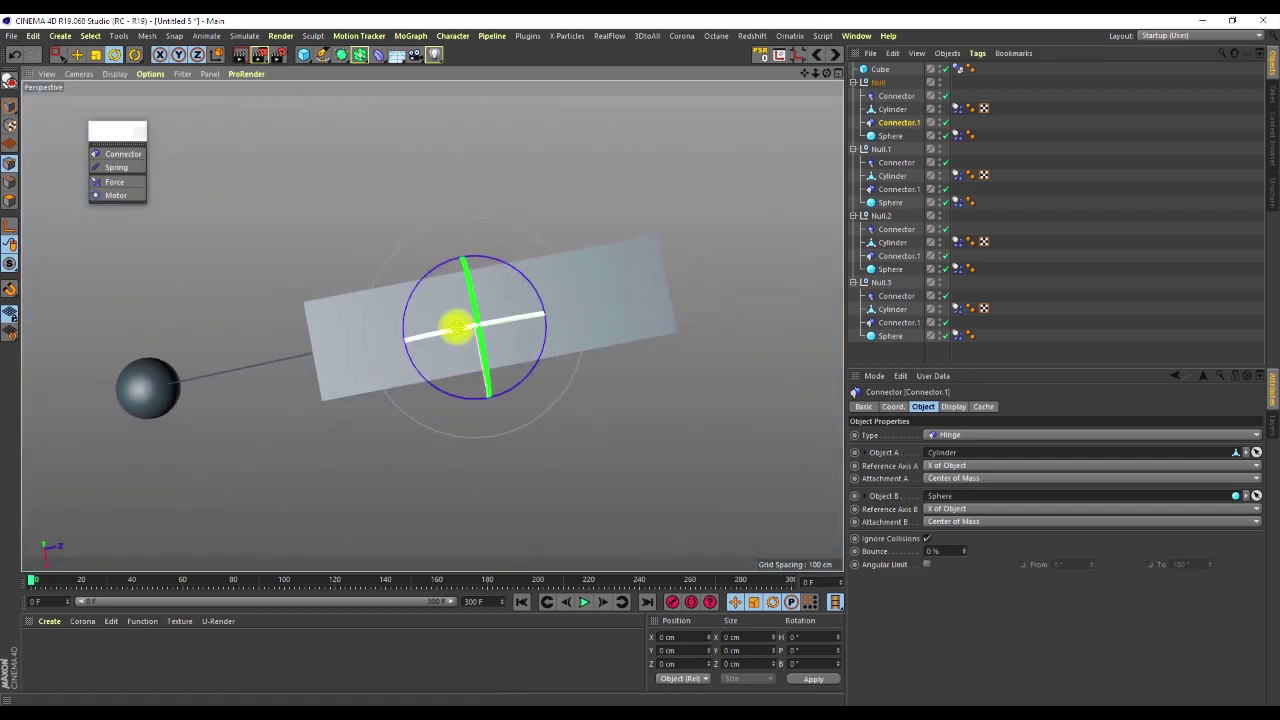
alt+drag(454, 349, 463, 288)
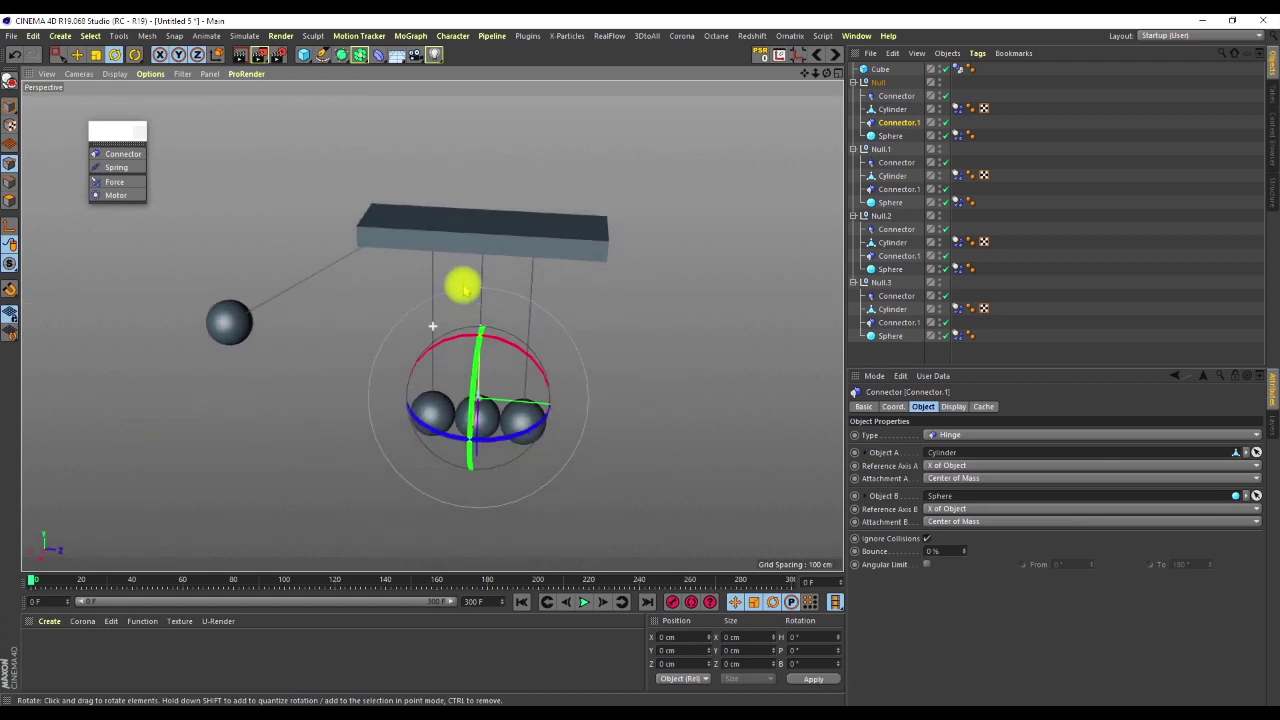
alt+right_drag(480, 411, 505, 246)
alt+right_drag(463, 366, 495, 205)
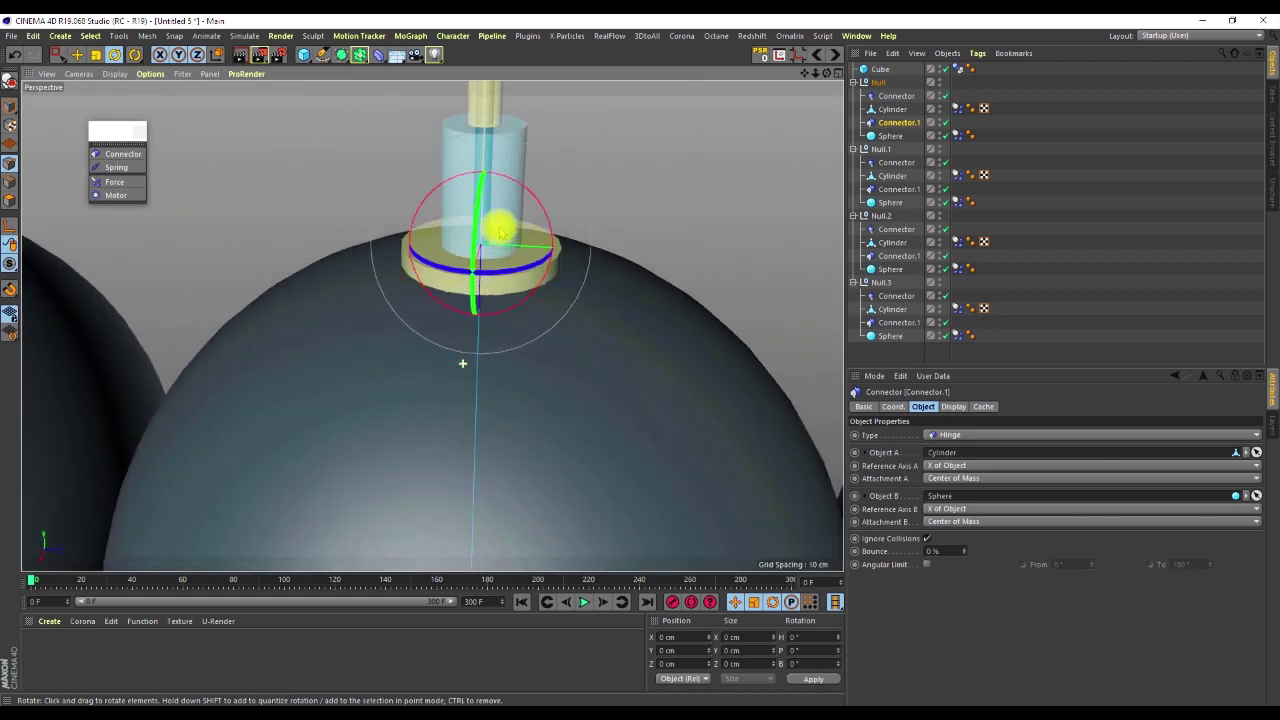
alt+drag(490, 199, 494, 91)
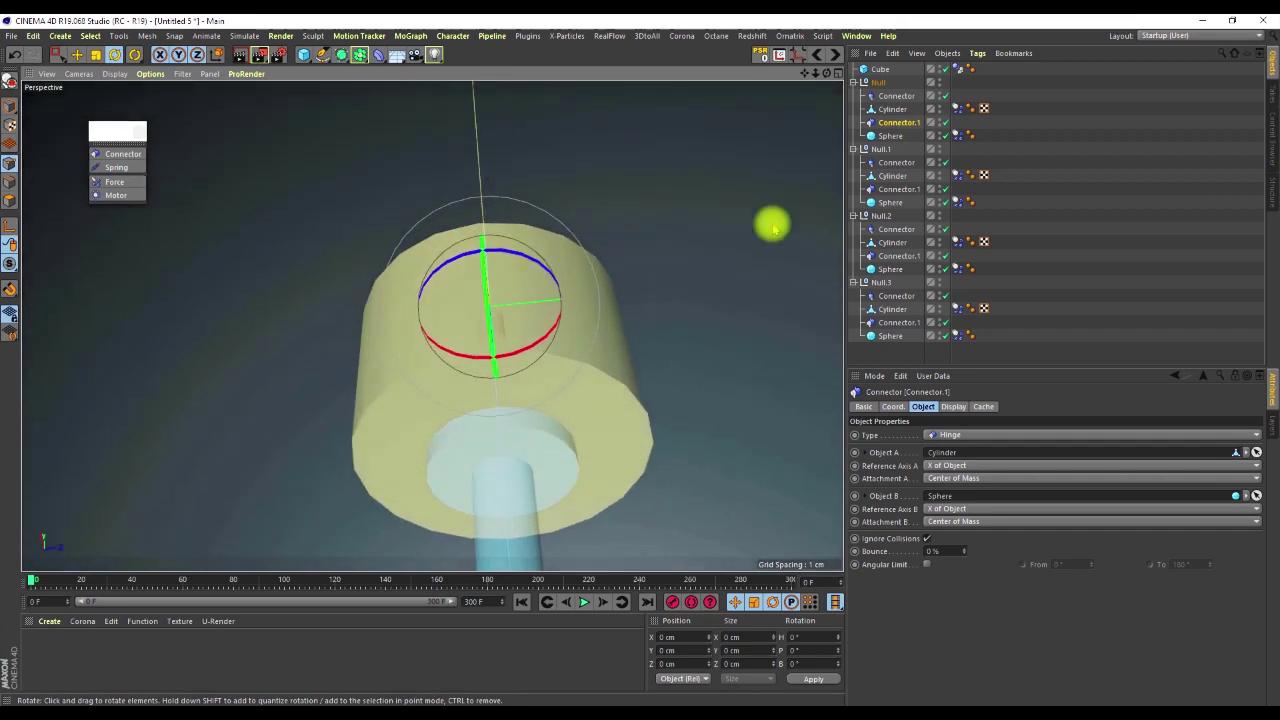
Step: Select the bottom centre point of Null's Cylinder and look up its index in the point structure list
click(997, 136)
click(895, 109)
alt+right_drag(497, 349, 556, 190)
click(473, 330)
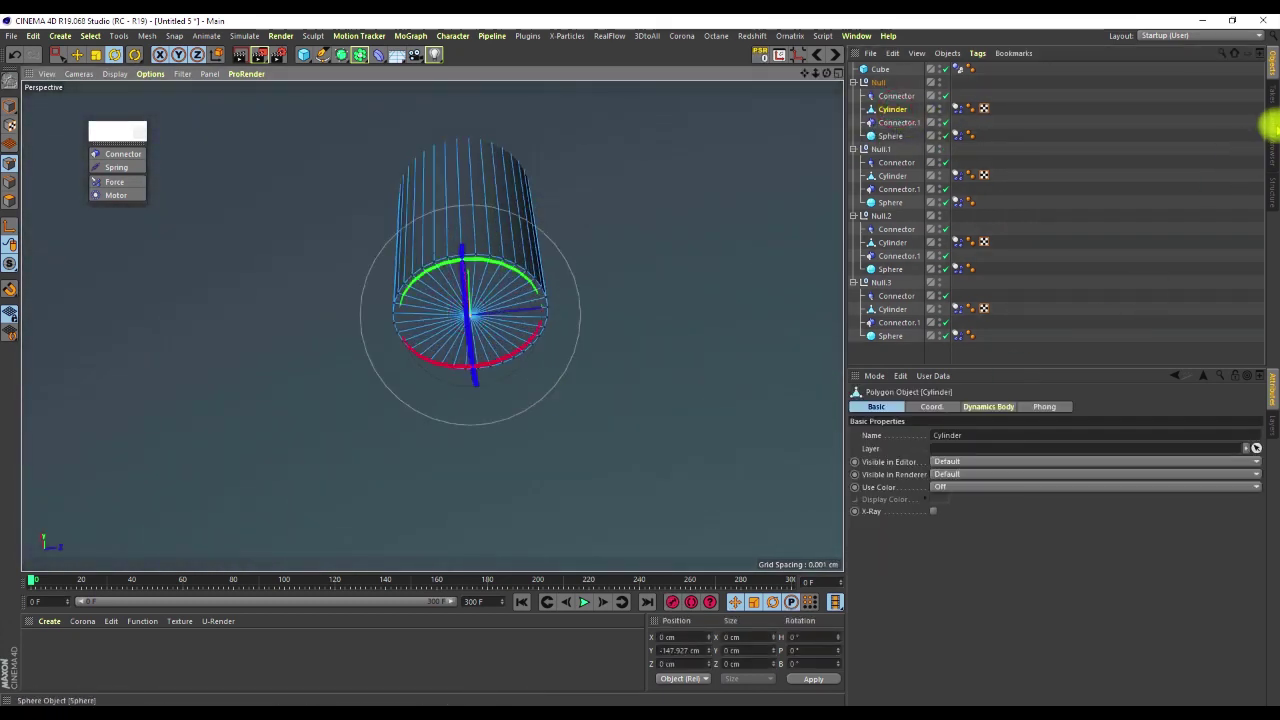
click(1270, 187)
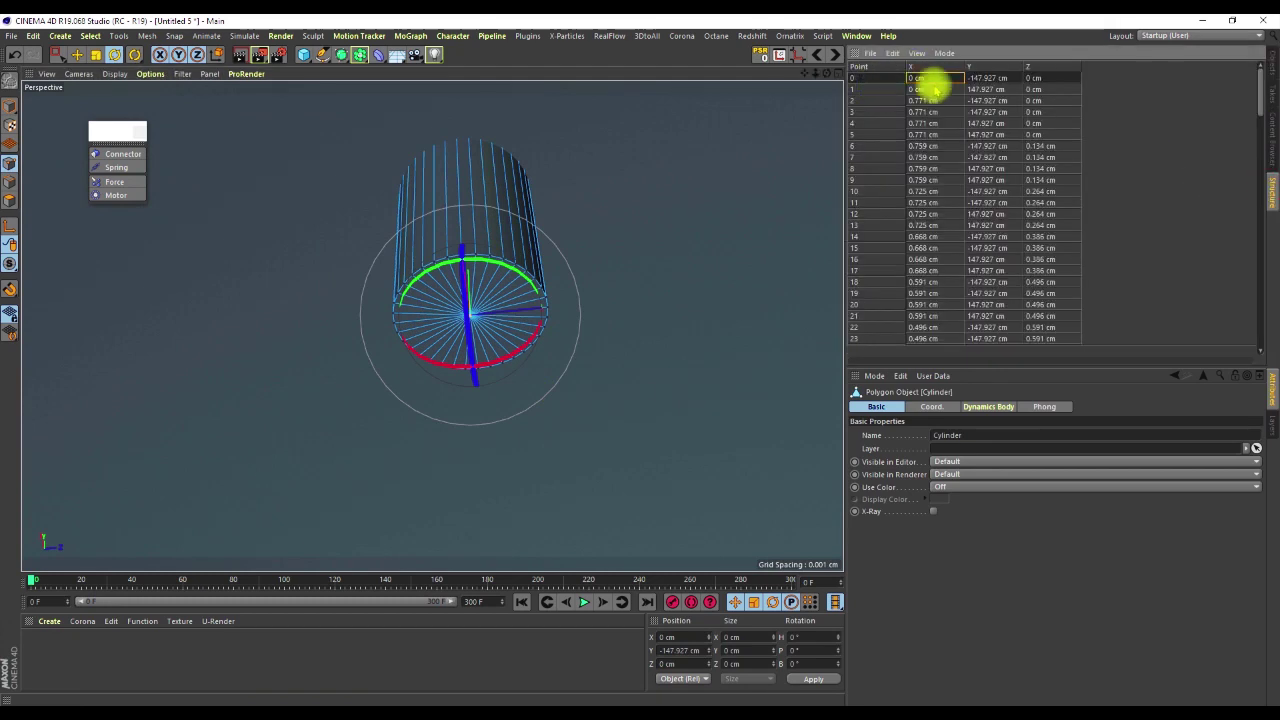
click(1268, 68)
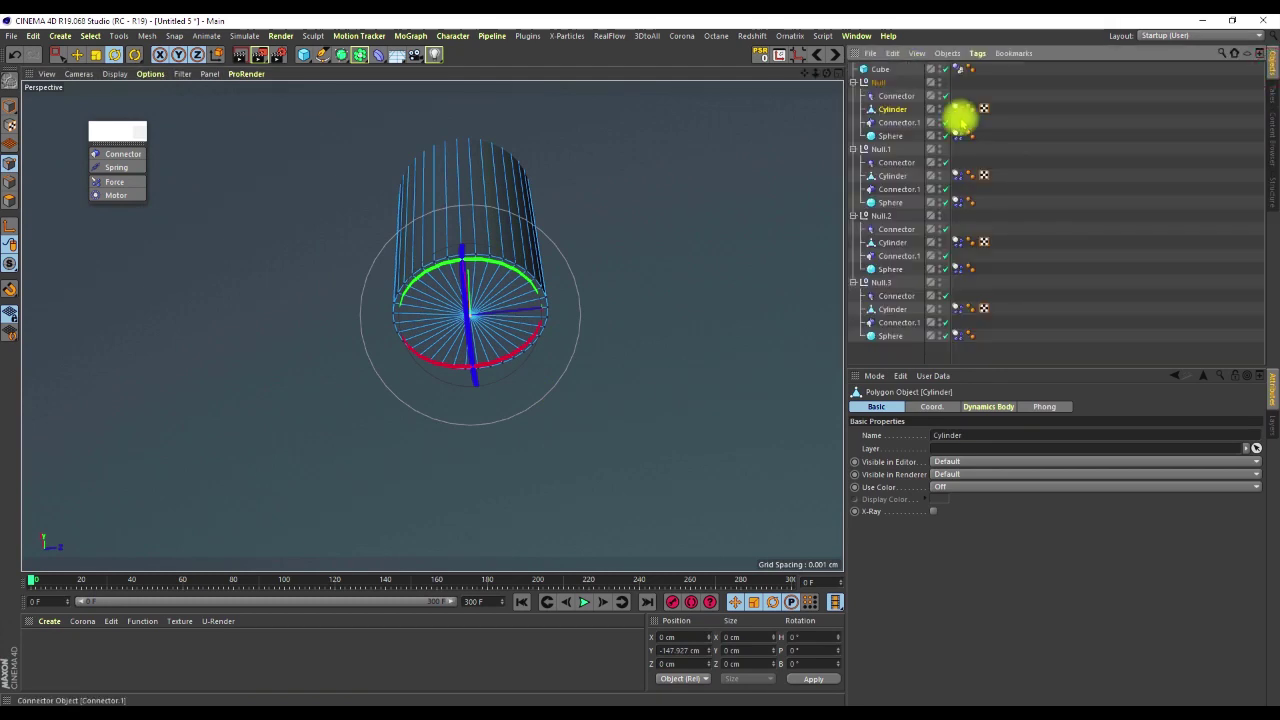
Step: Set Attachment A of Connector.1 in Null to Polygon Point with Index 0, and compare it with the upper Connector's index
click(893, 122)
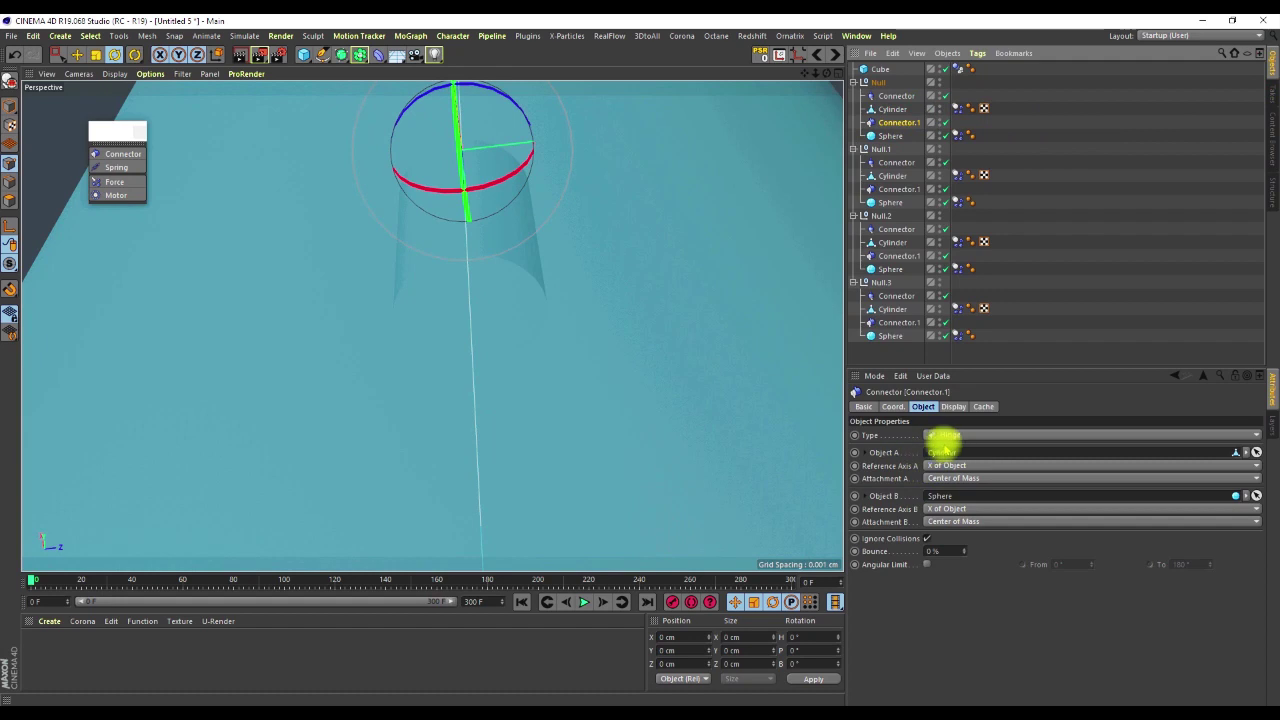
click(945, 478)
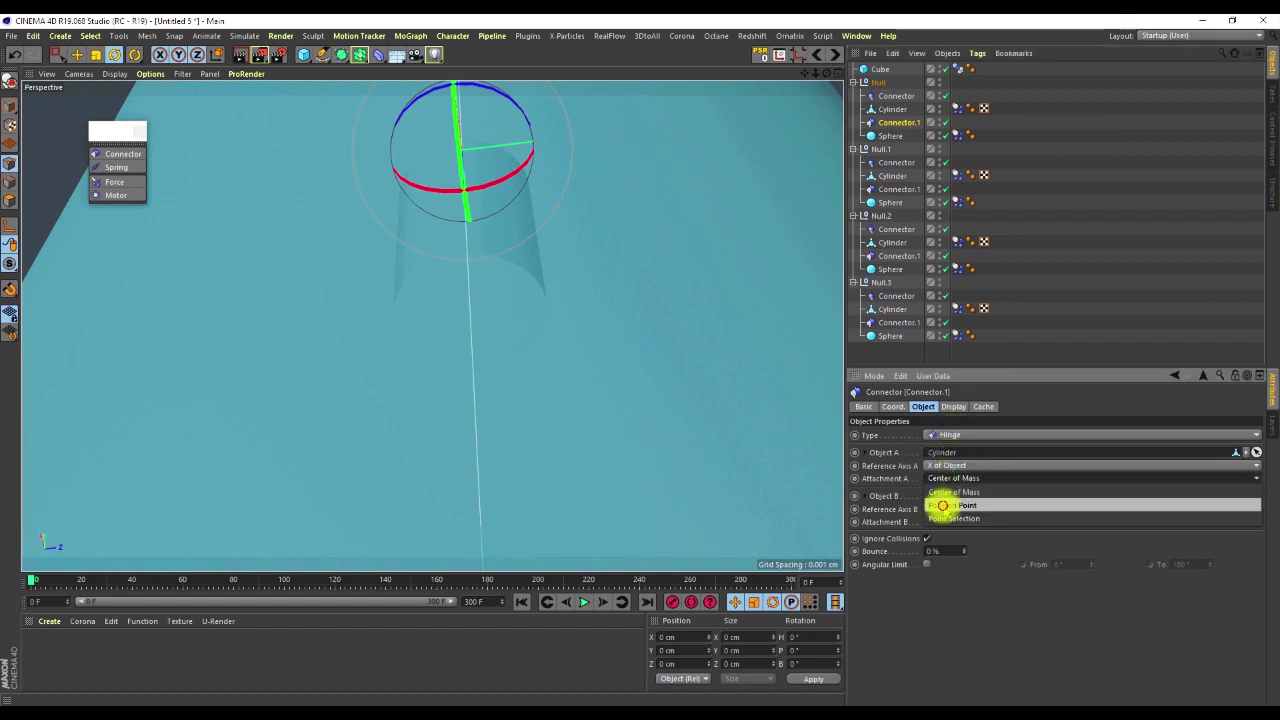
click(940, 505)
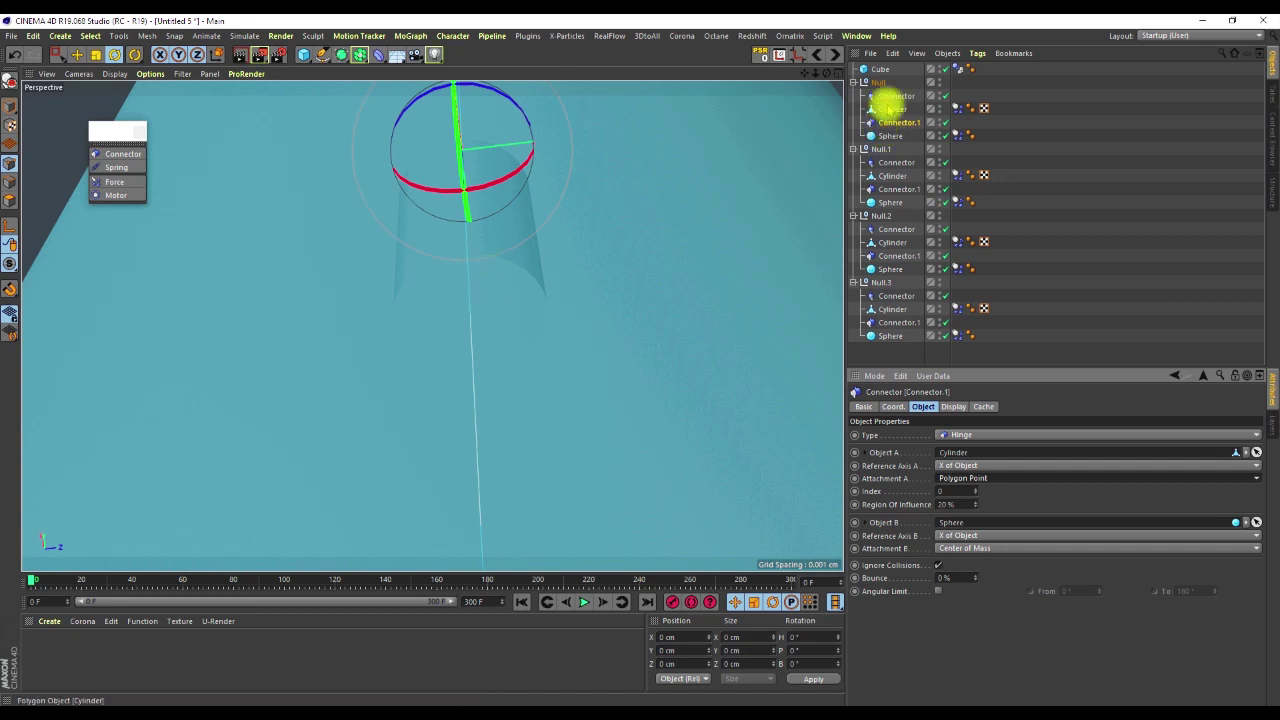
click(896, 95)
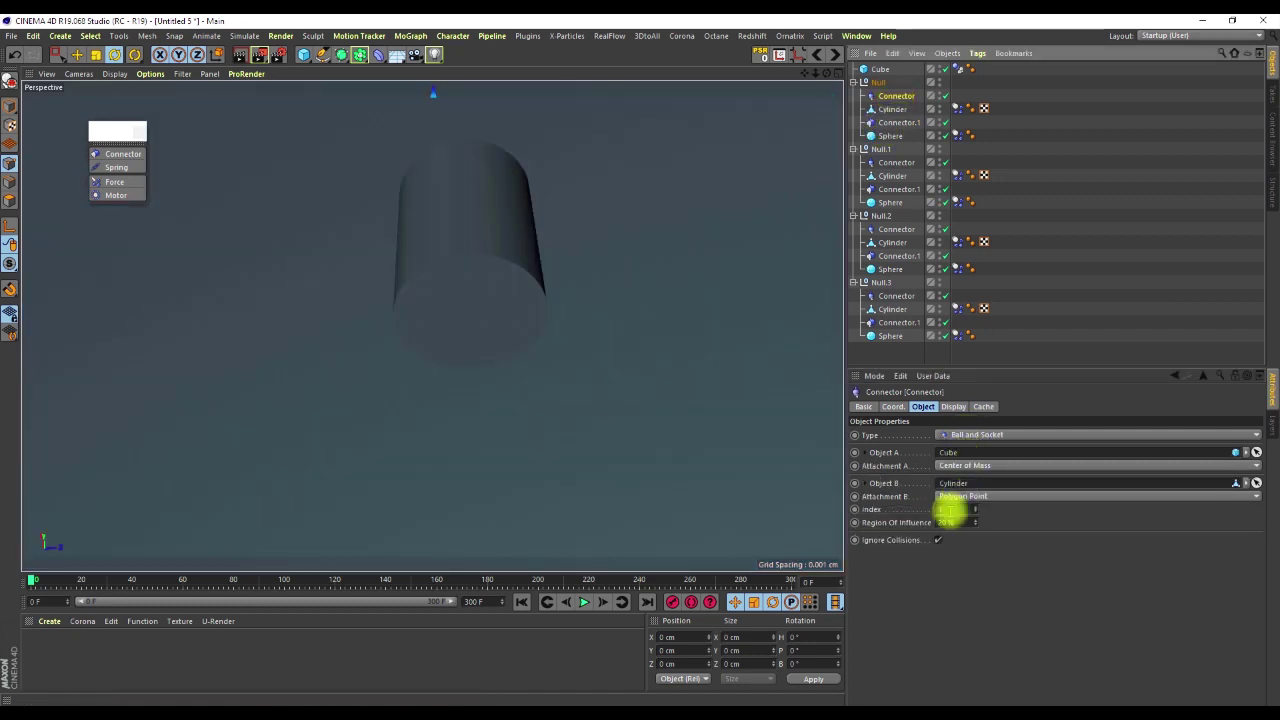
click(895, 122)
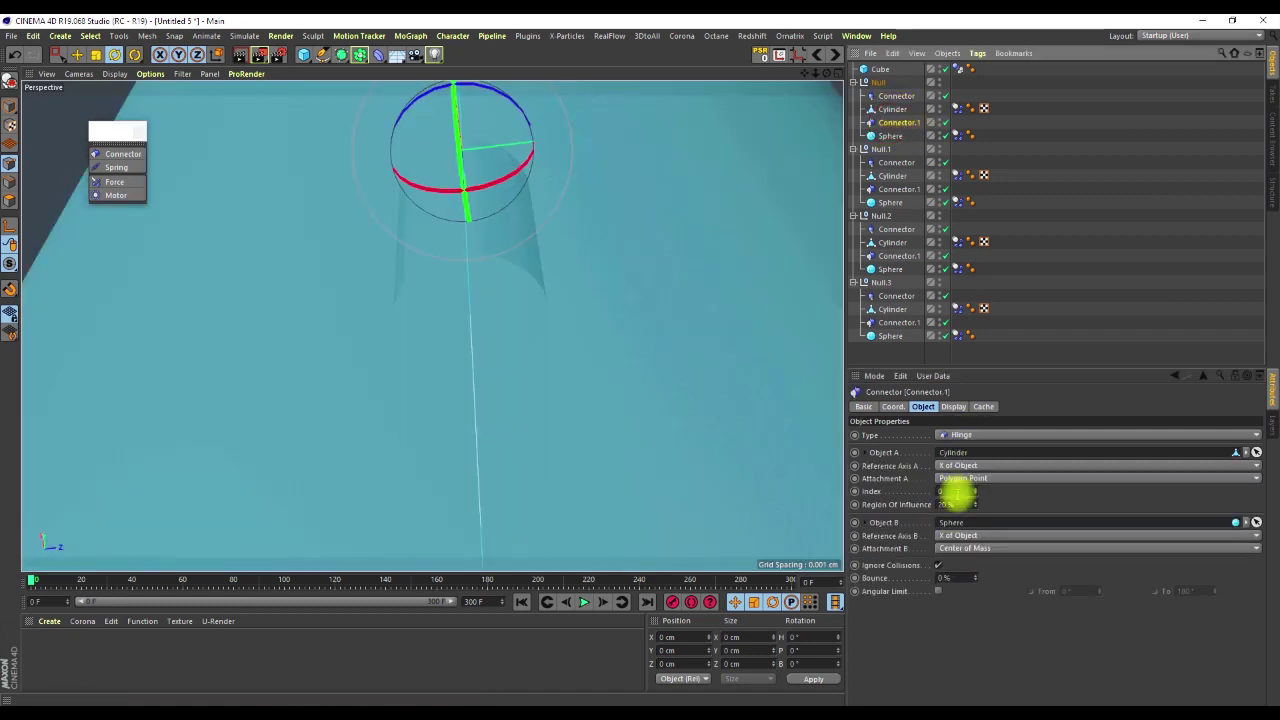
Step: Set Attachment B of the Connectors in Null.1, Null.2 and Null.3 to Polygon Point with Index 1, matching the Connector in Null
click(895, 162)
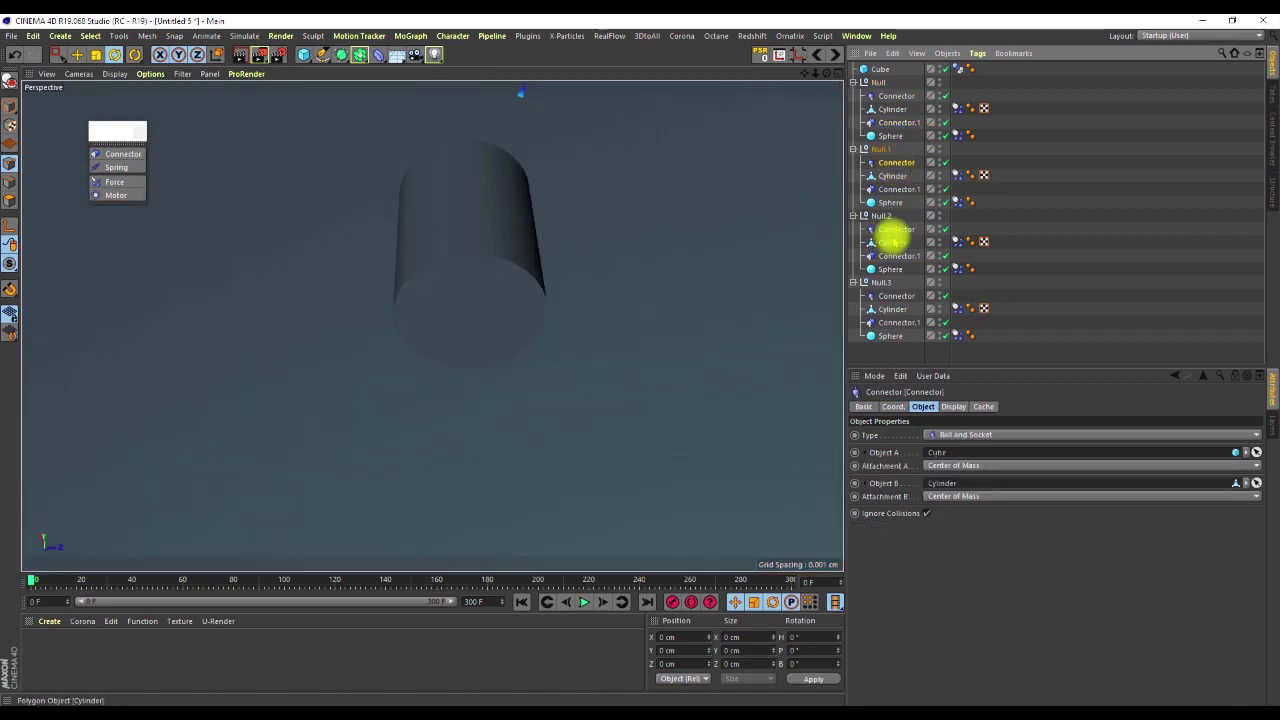
ctrl+click(896, 229)
ctrl+click(890, 296)
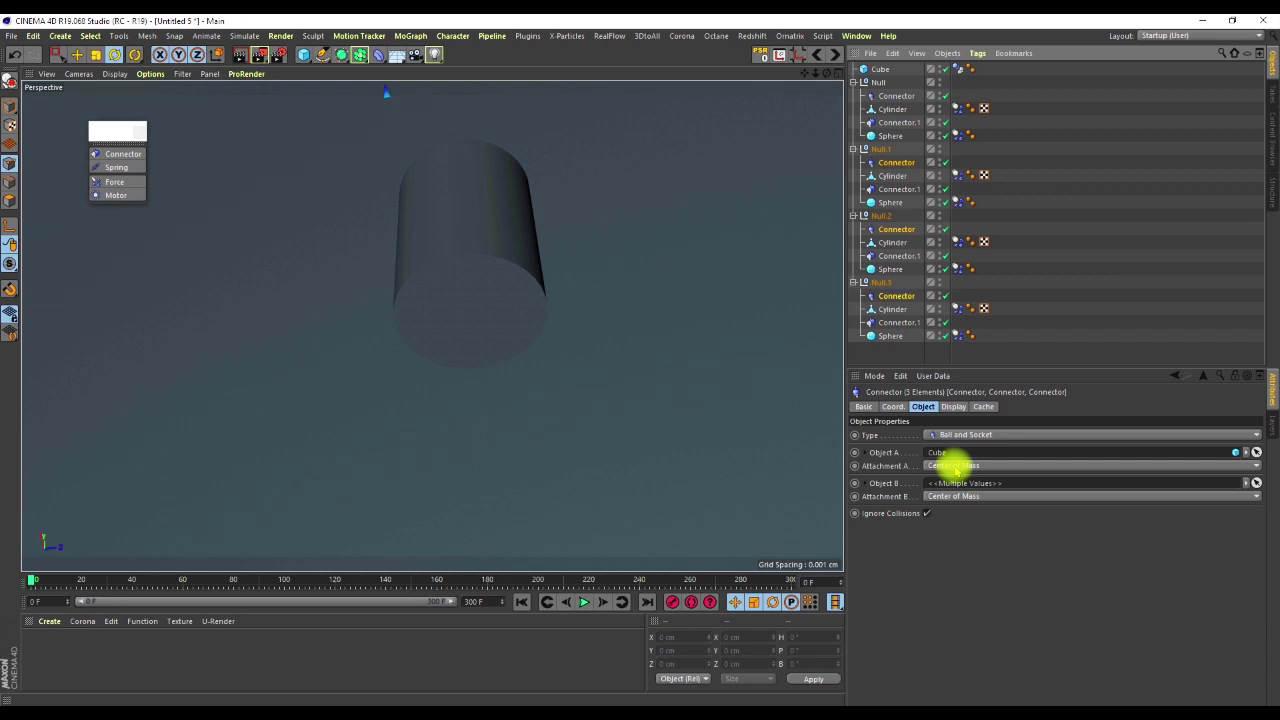
click(897, 96)
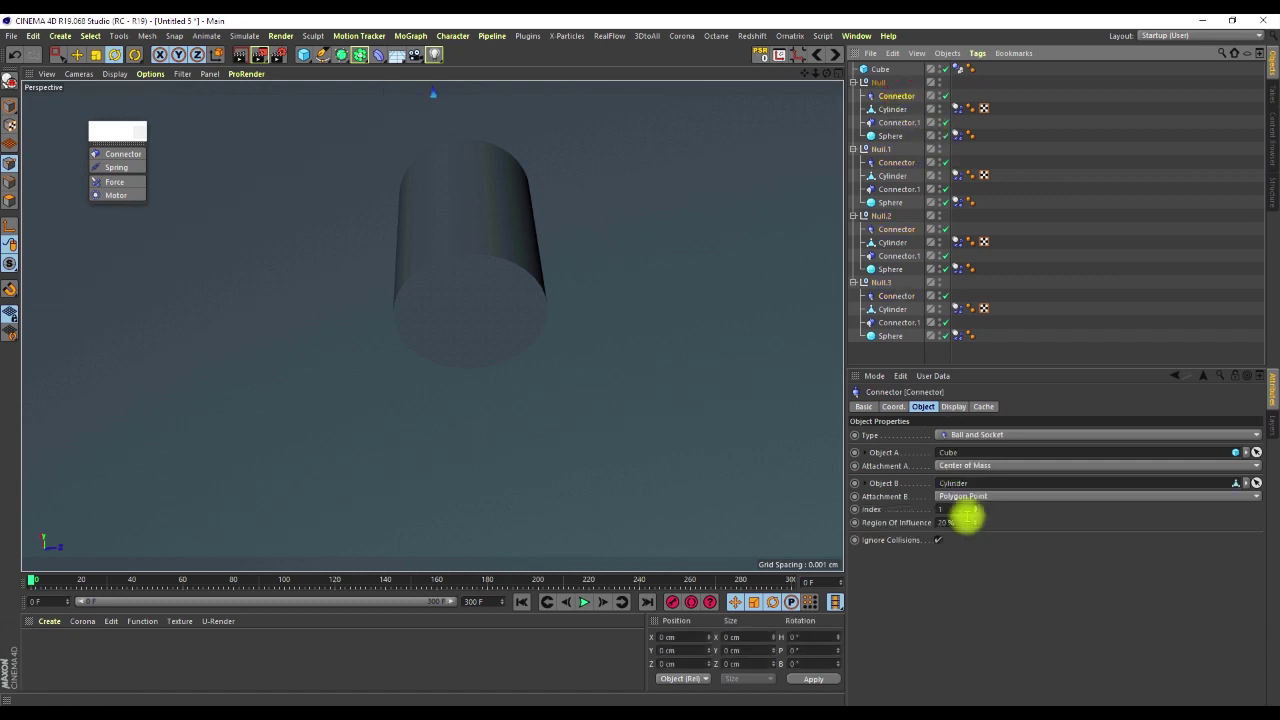
click(895, 162)
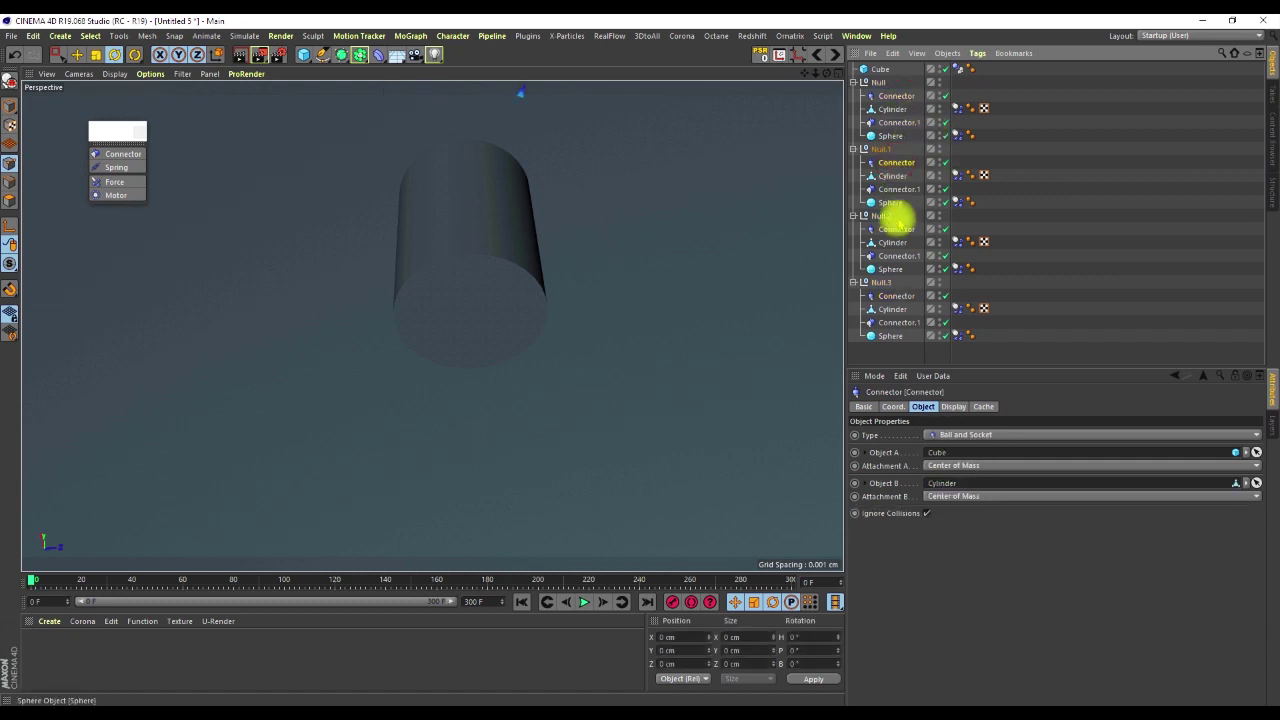
ctrl+click(895, 230)
ctrl+click(897, 296)
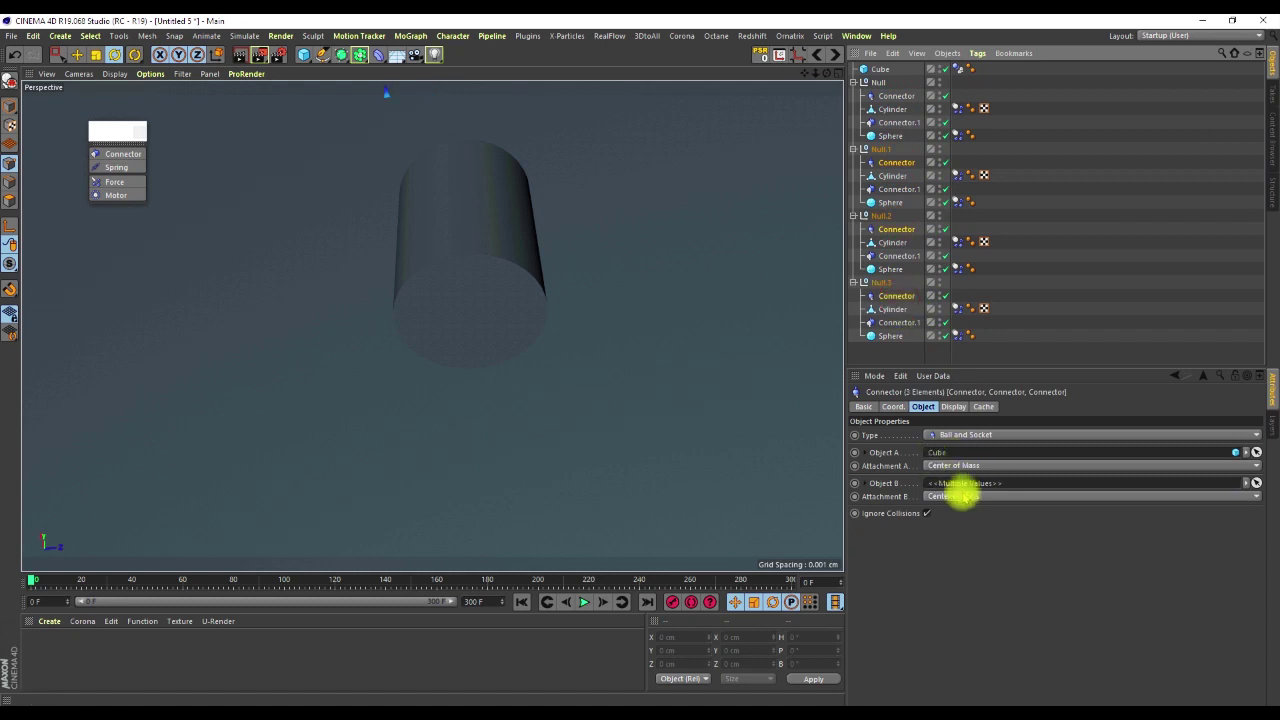
click(962, 494)
click(972, 514)
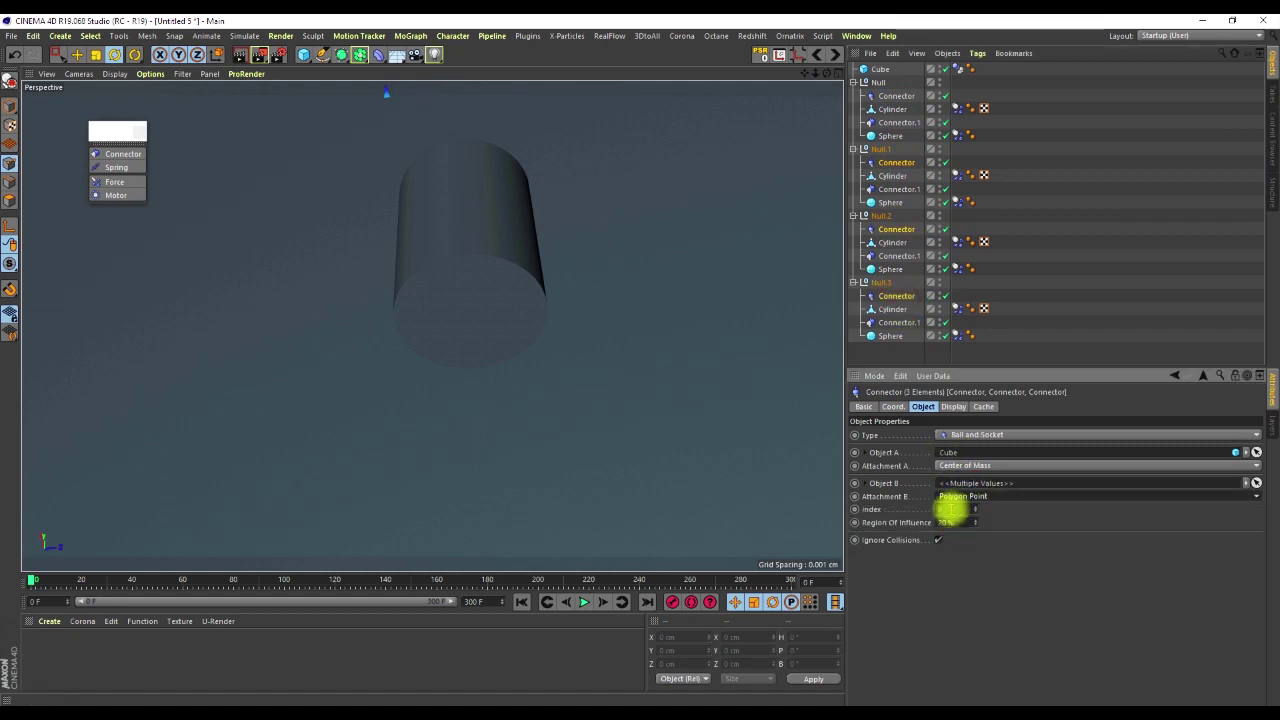
click(952, 509)
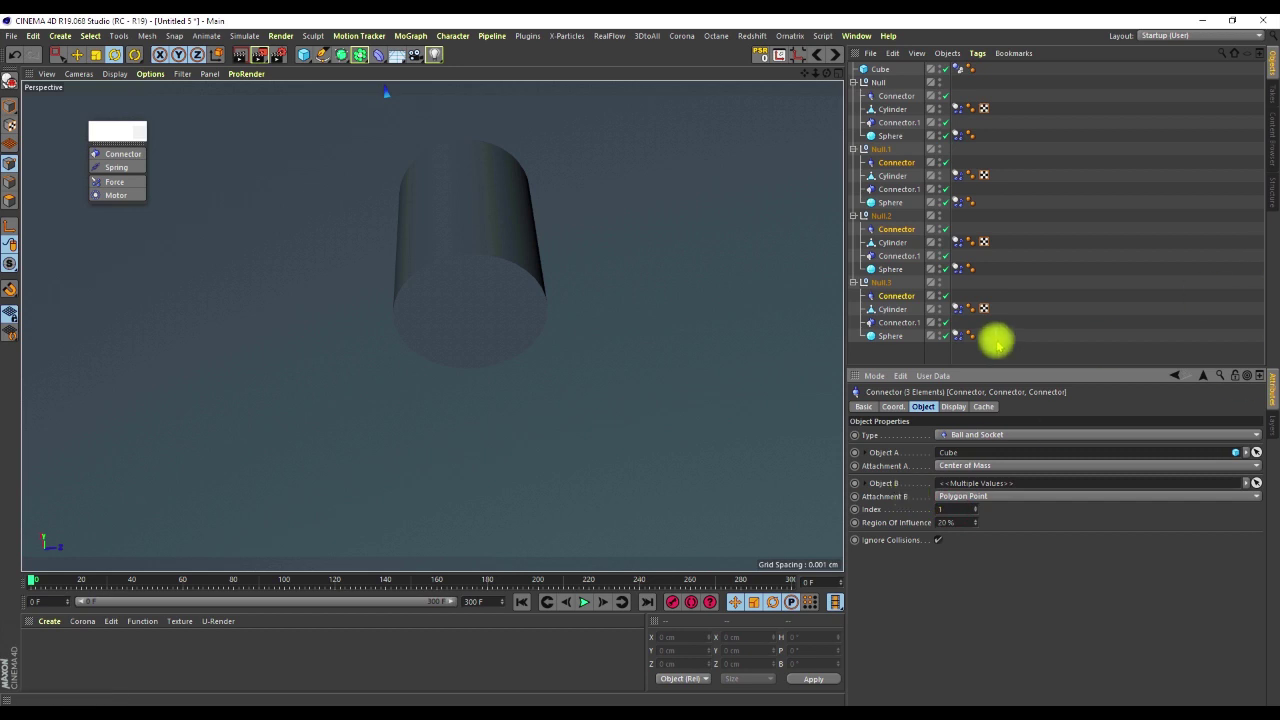
Step: Set Attachment A of Connector.1 in Null.1, Null.2 and Null.3 to Polygon Point with Index 0, as in Null
click(897, 122)
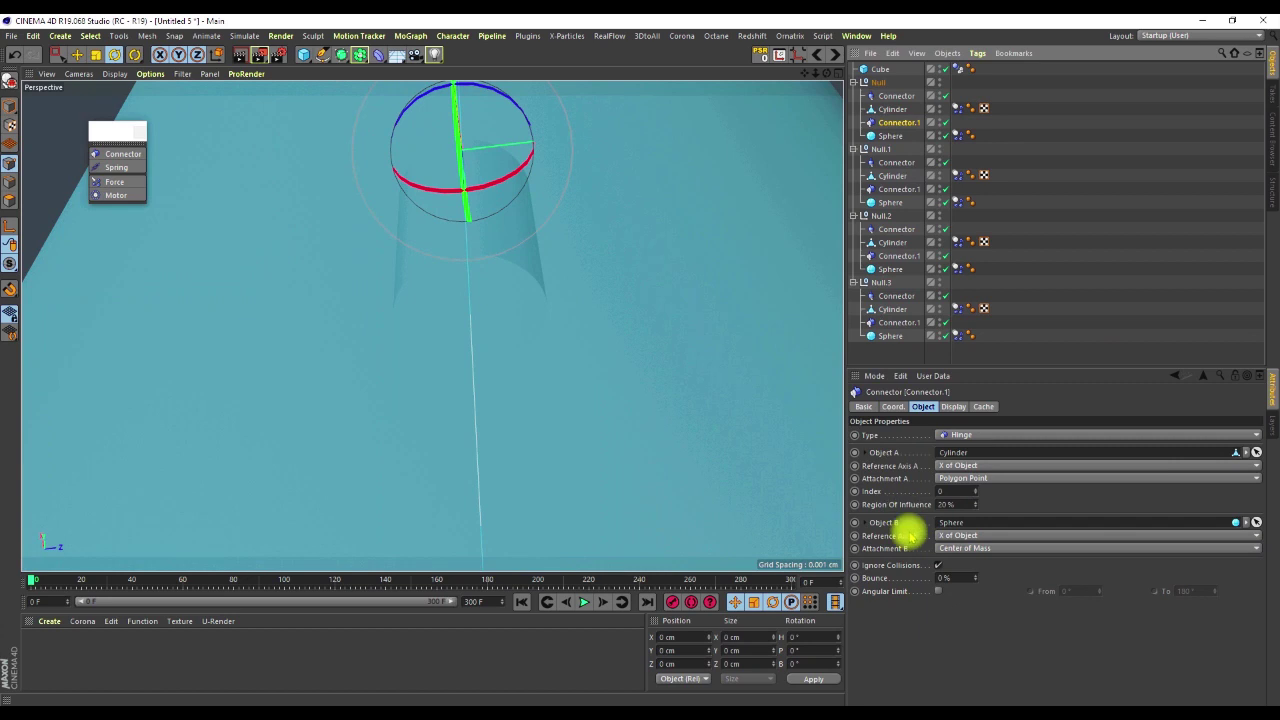
click(890, 161)
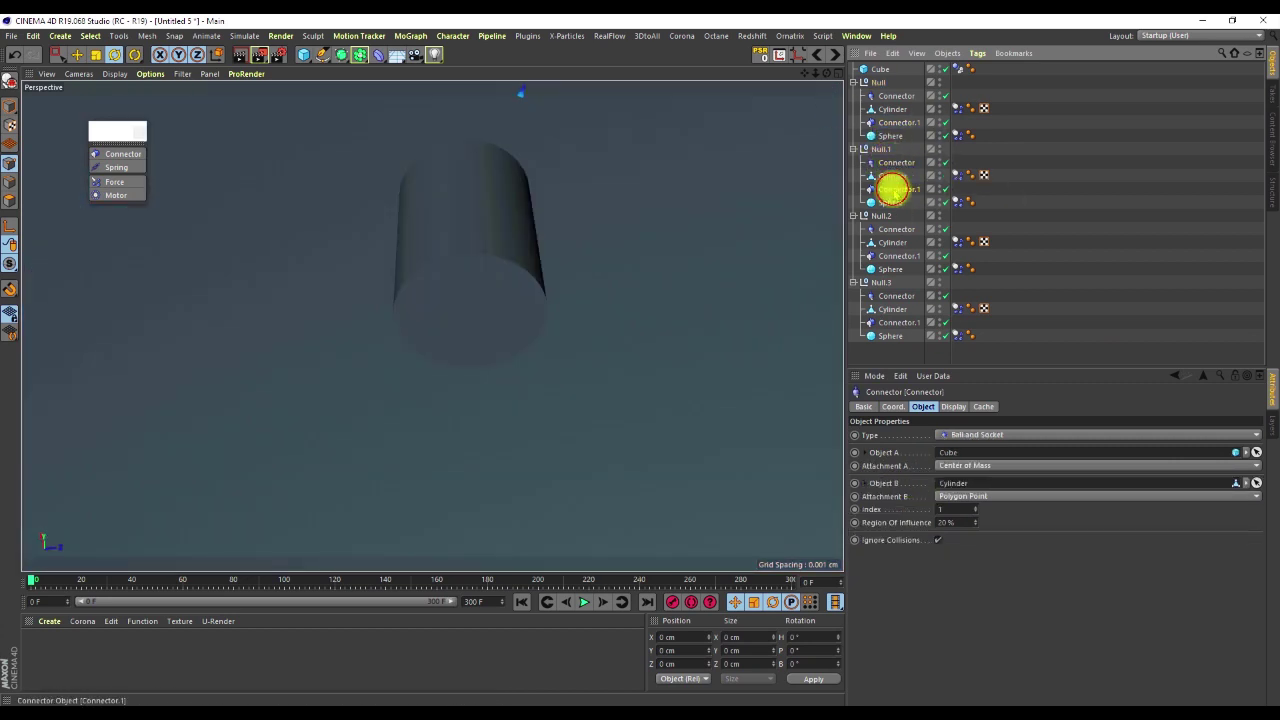
click(892, 189)
ctrl+click(906, 256)
ctrl+click(896, 322)
click(980, 495)
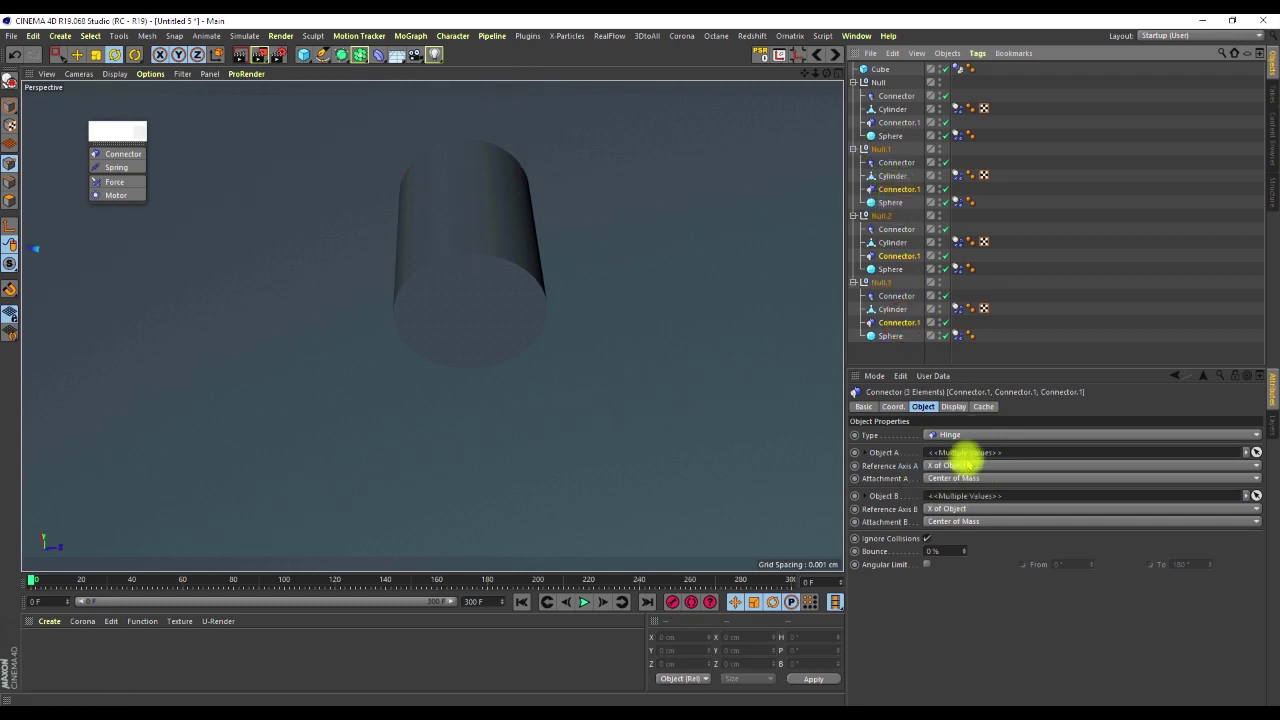
click(960, 478)
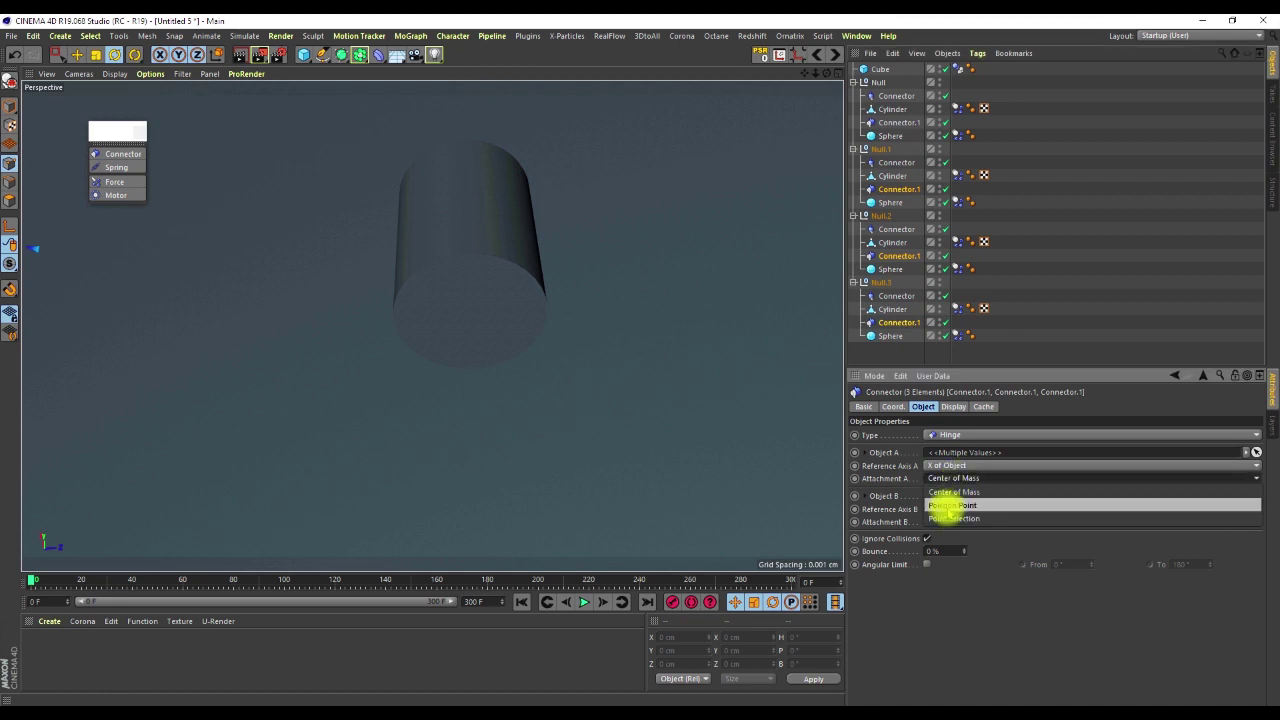
click(946, 514)
click(1045, 230)
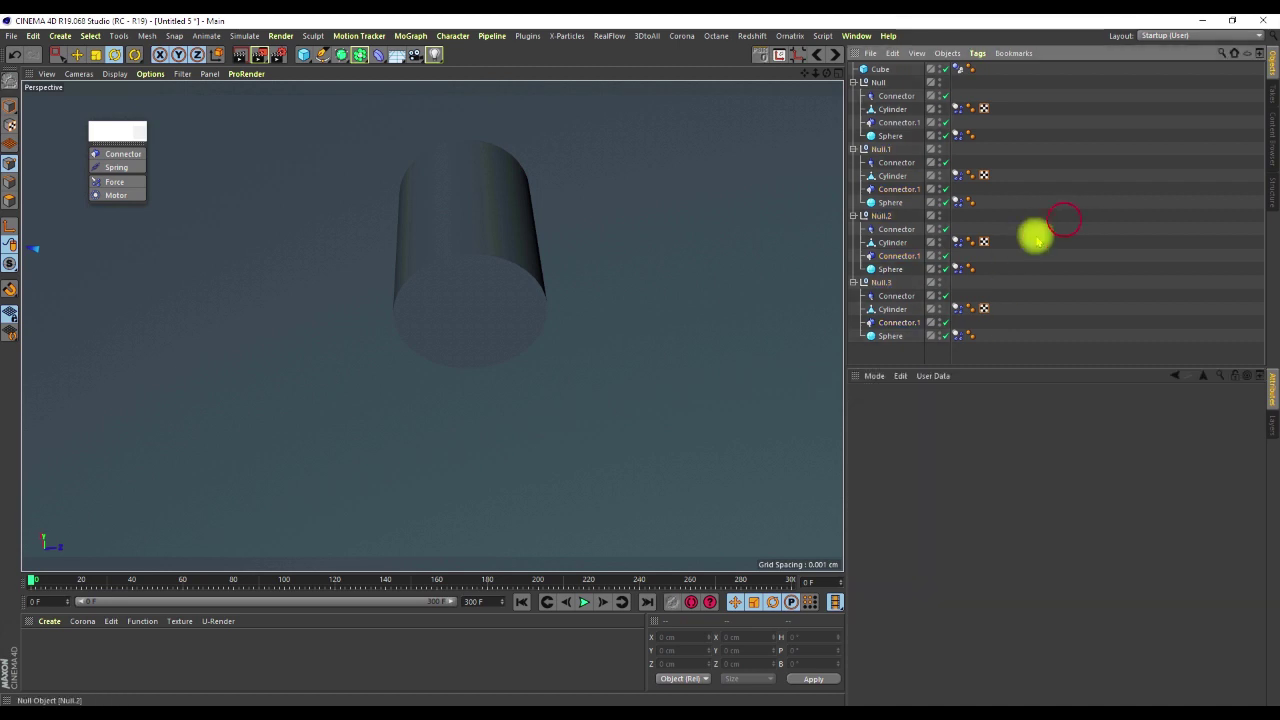
Step: Check the hinge attachment settings of the individual Connector.1 objects in the four Null groups
click(898, 322)
click(903, 257)
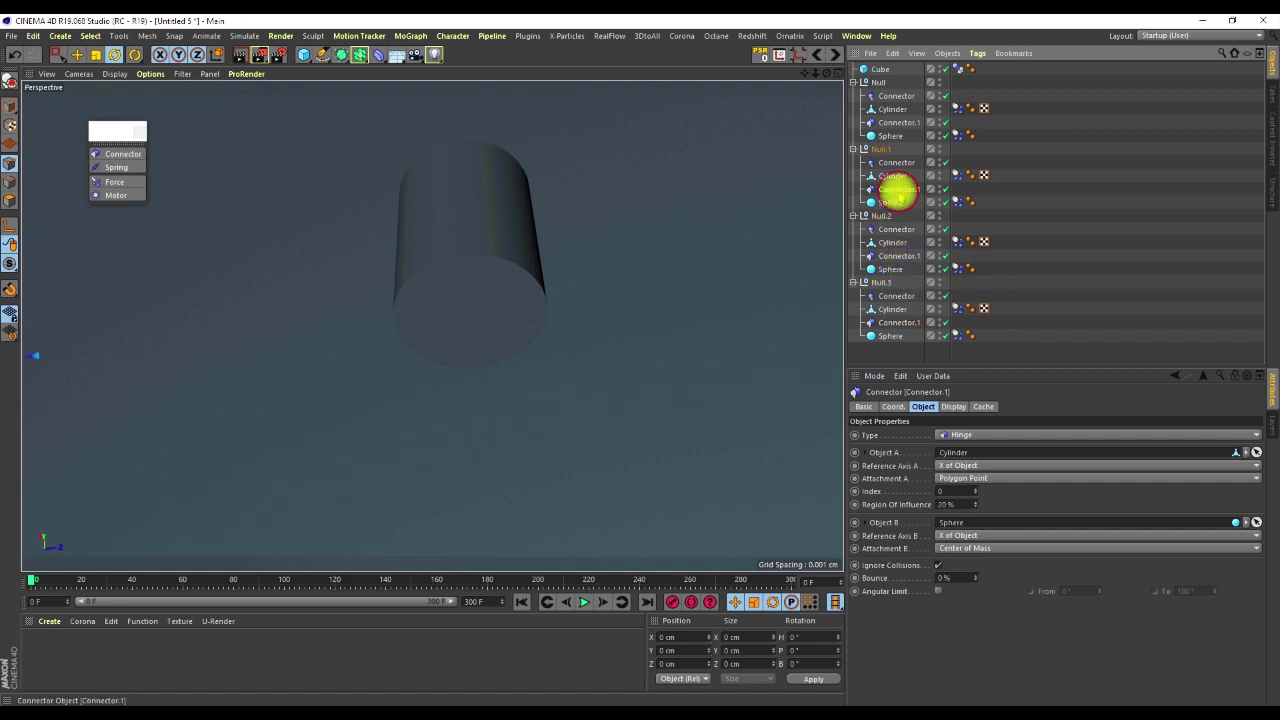
click(897, 123)
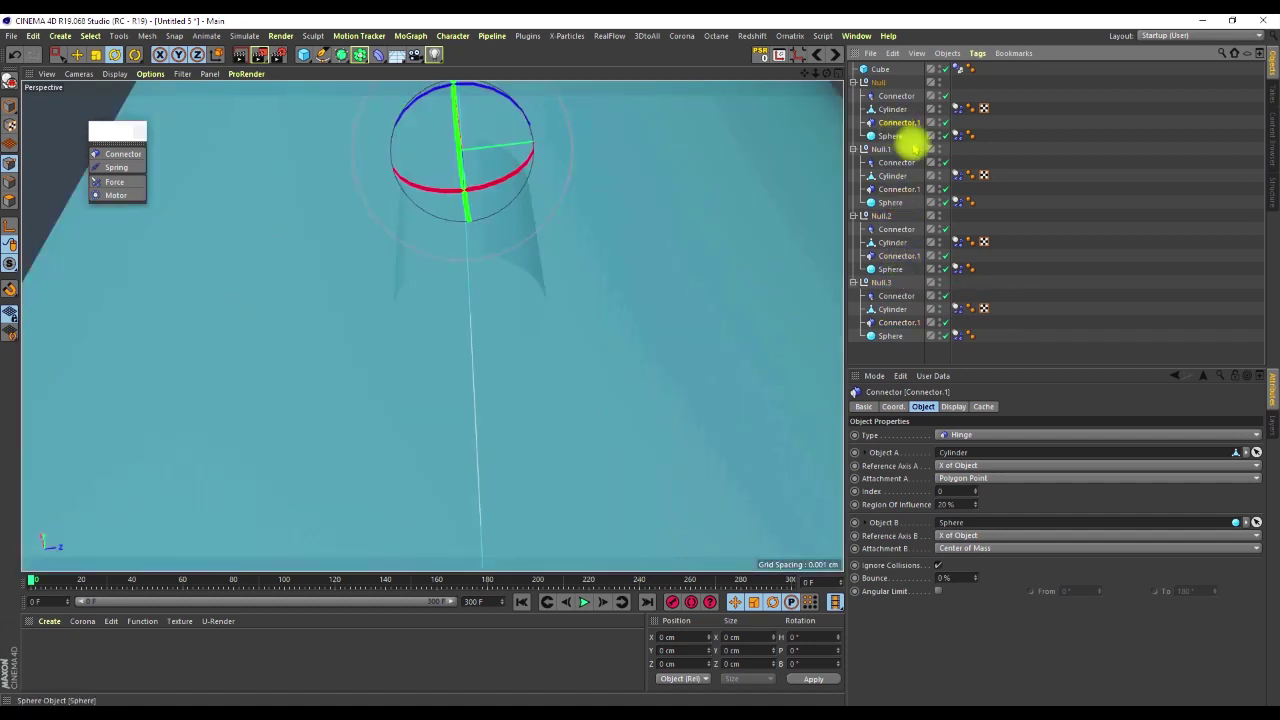
click(1101, 168)
Step: Bring the whole cradle into view and collapse the four Null groups in the object list
alt+right_drag(623, 209, 413, 538)
alt+drag(609, 210, 609, 306)
scroll(607, 274, down, 4)
alt+middle_drag(668, 136, 604, 292)
alt+drag(603, 289, 610, 230)
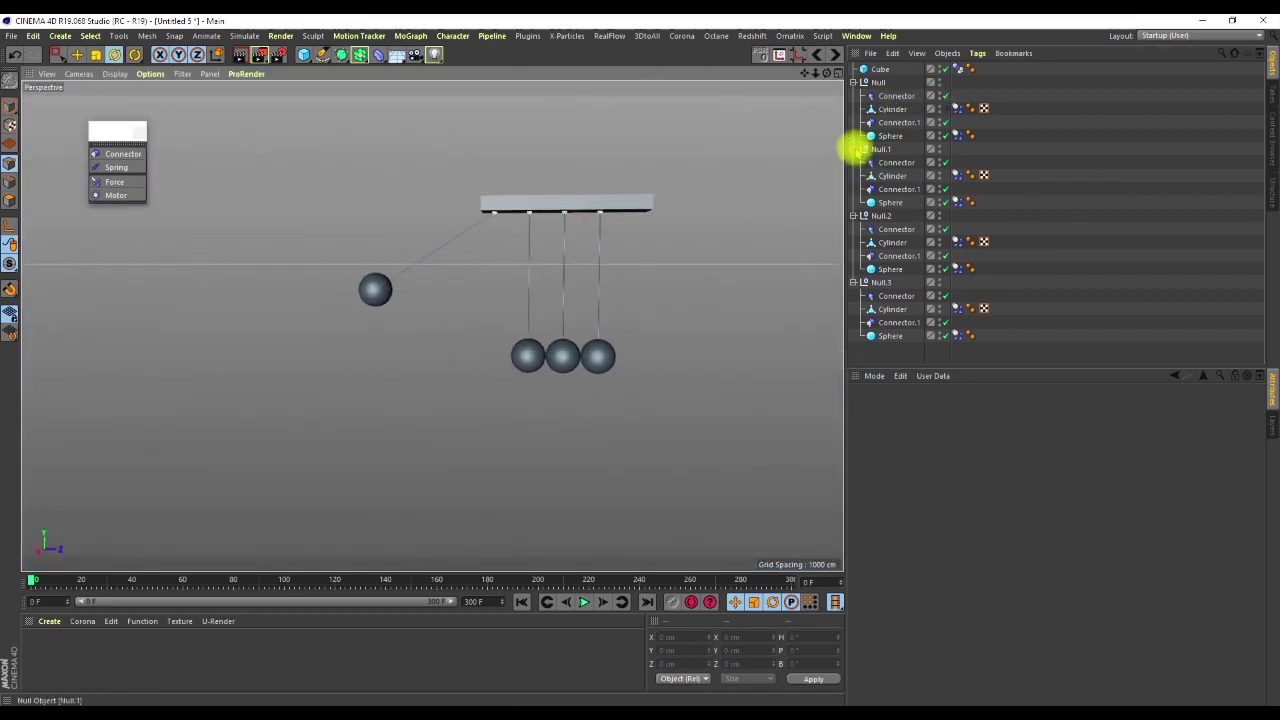
click(853, 148)
click(853, 162)
click(853, 175)
click(853, 82)
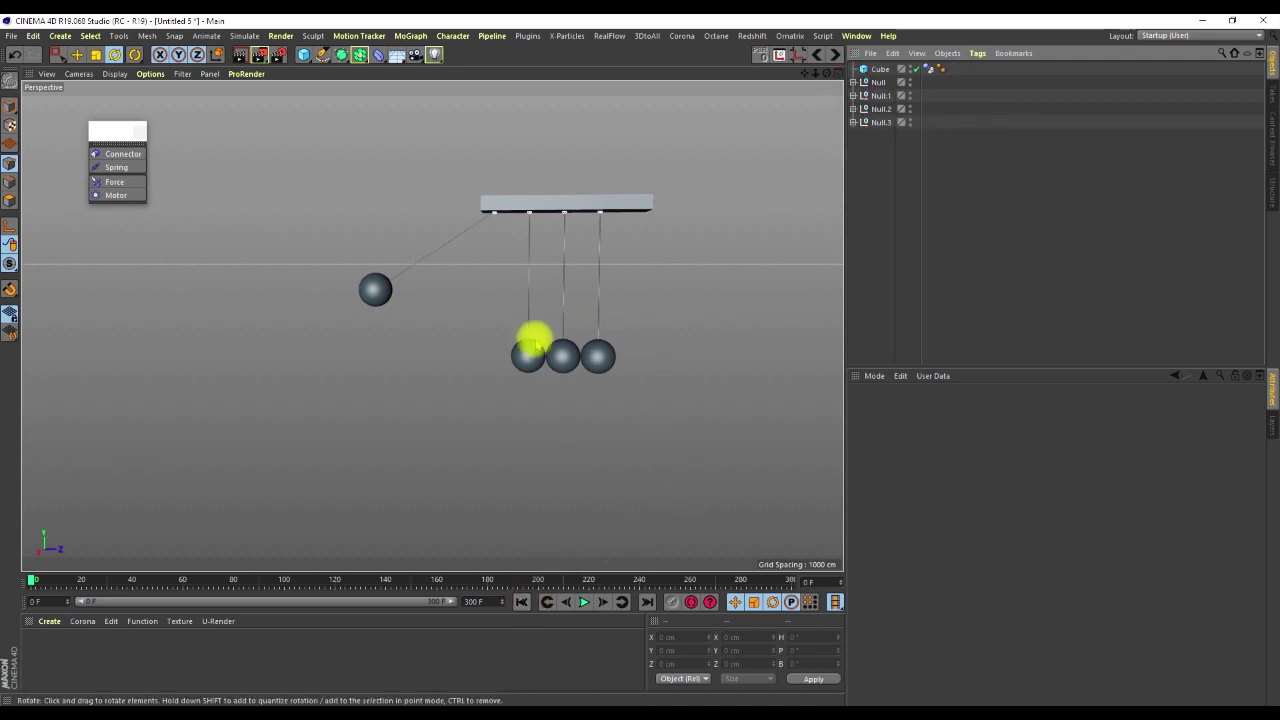
Step: Play the cradle simulation twice from the first frame, returning to frame 0 after each run
scroll(537, 336, down, 2)
scroll(586, 280, up, 4)
click(586, 601)
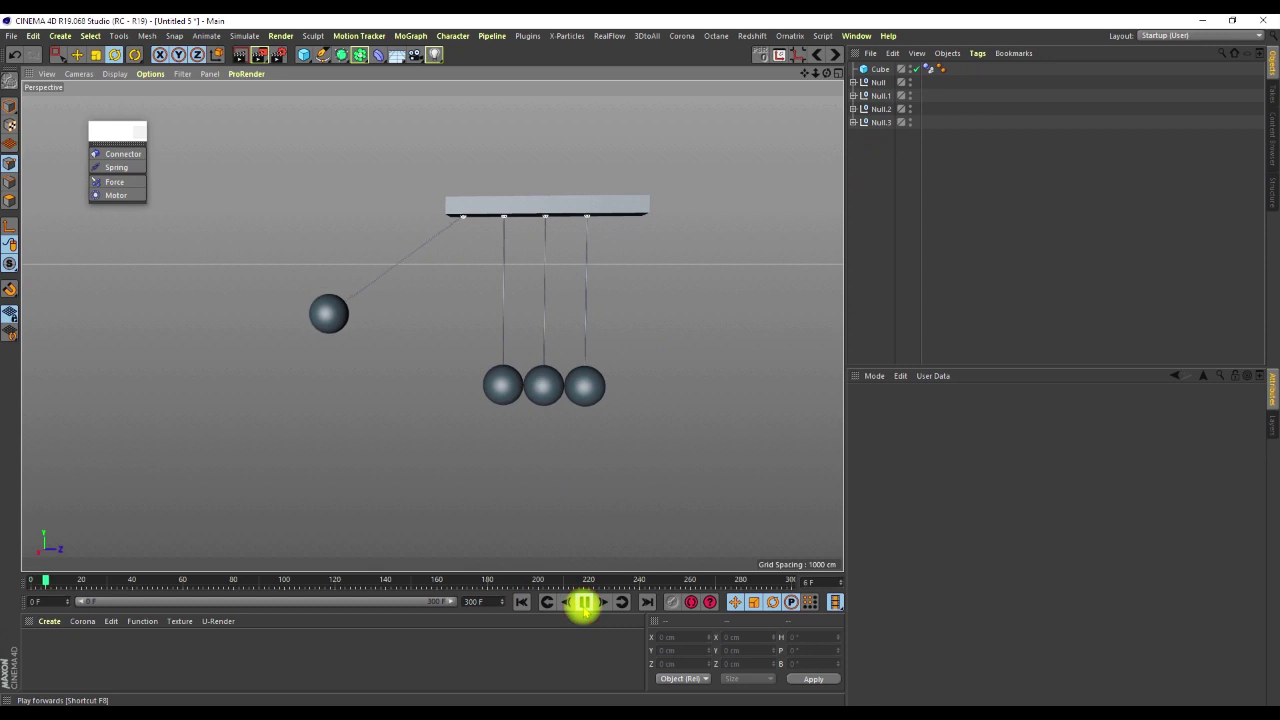
click(586, 602)
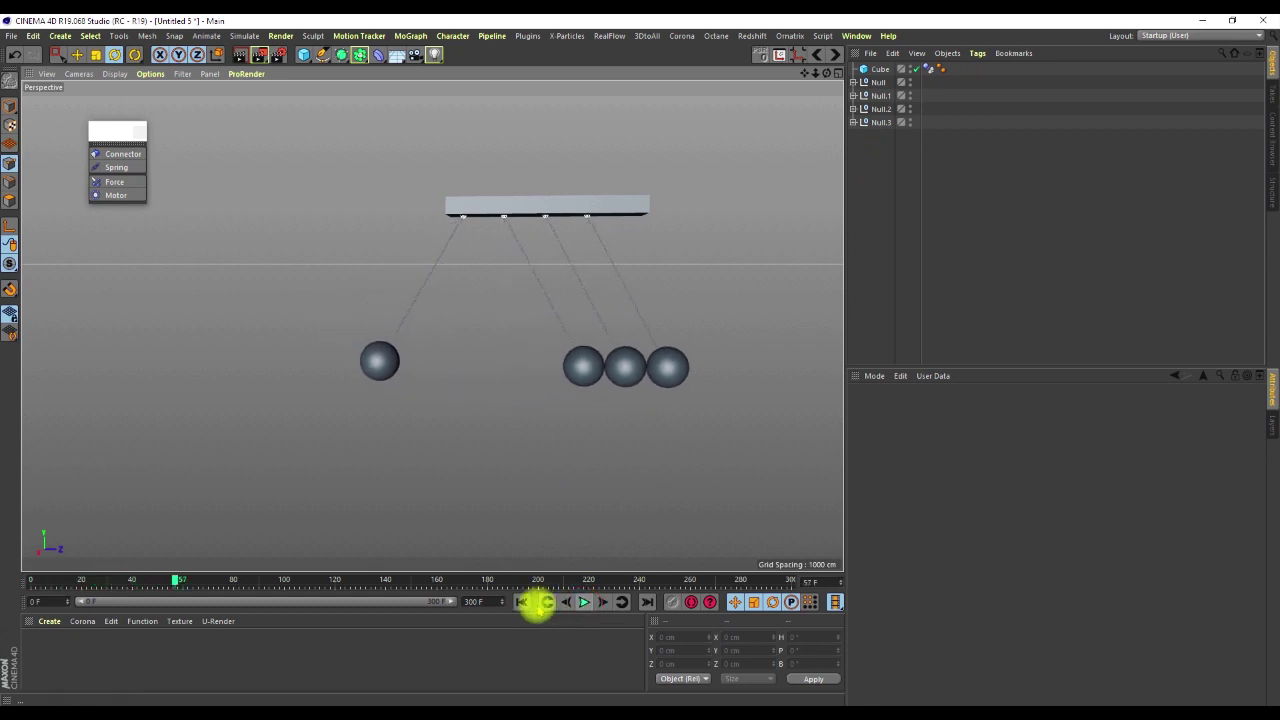
click(521, 601)
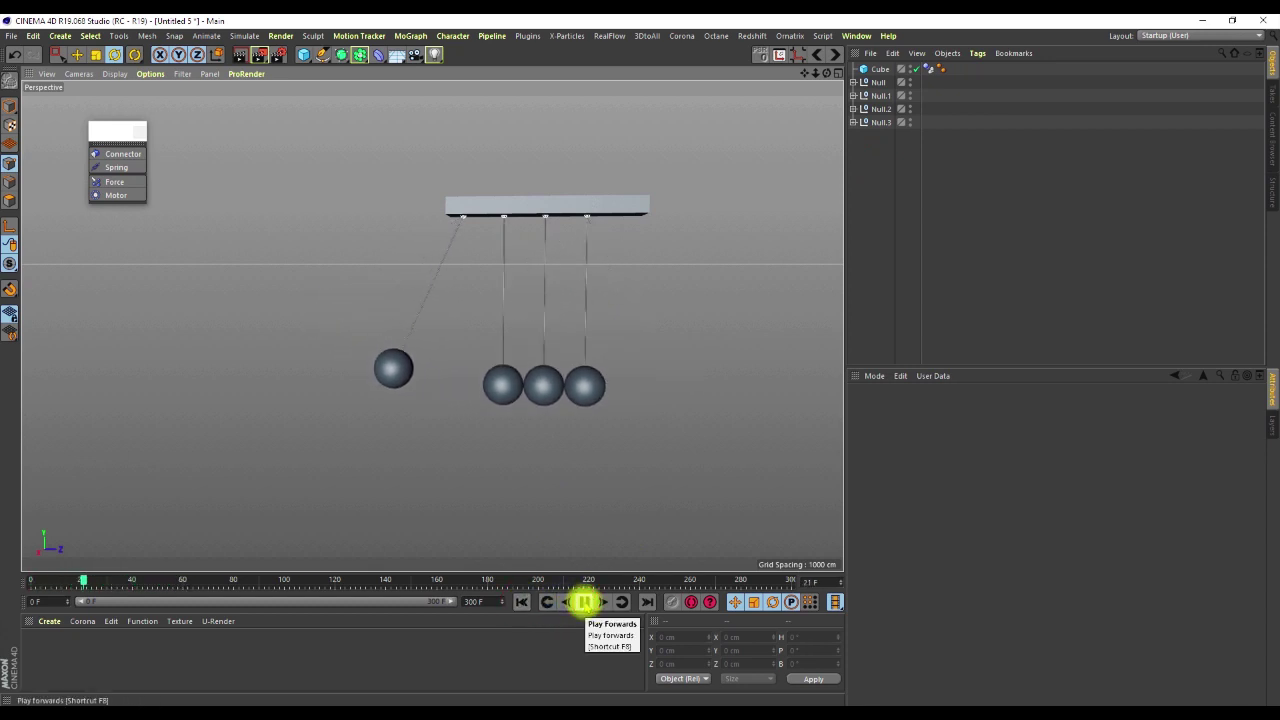
click(586, 601)
click(516, 601)
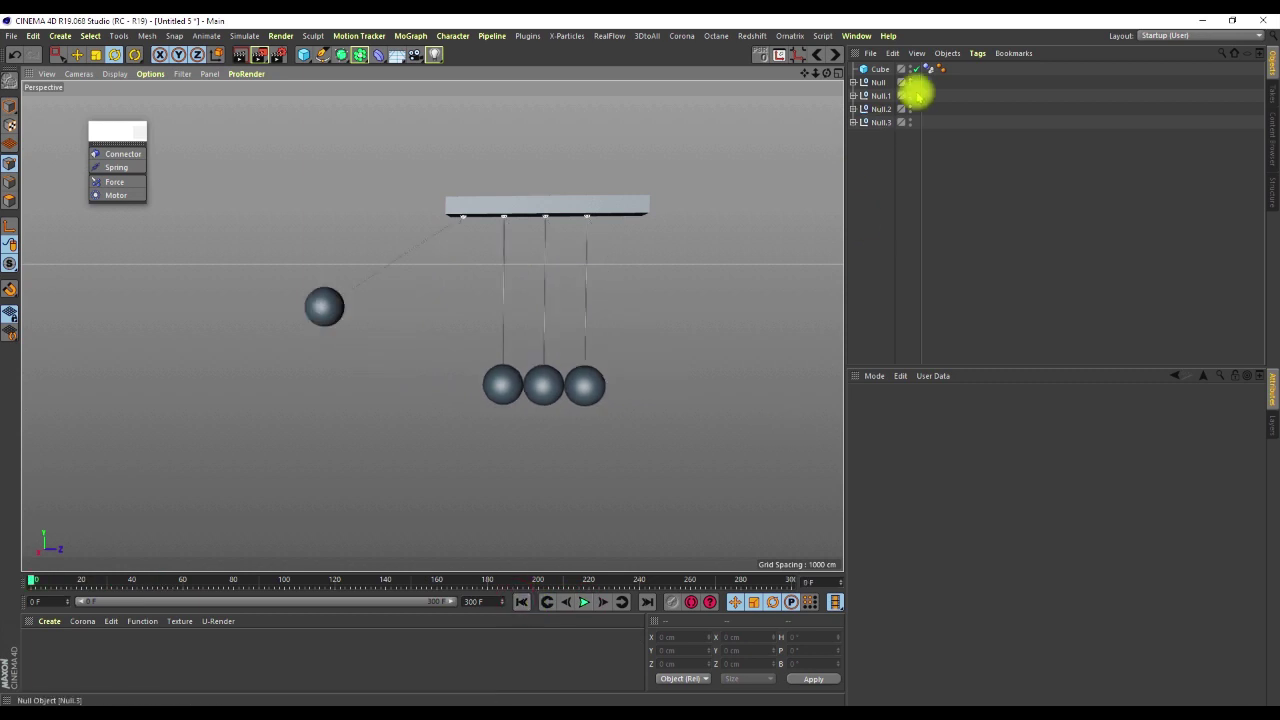
Step: Expand all four Null groups and select the Dynamics Body tags of every cylinder and sphere
click(853, 82)
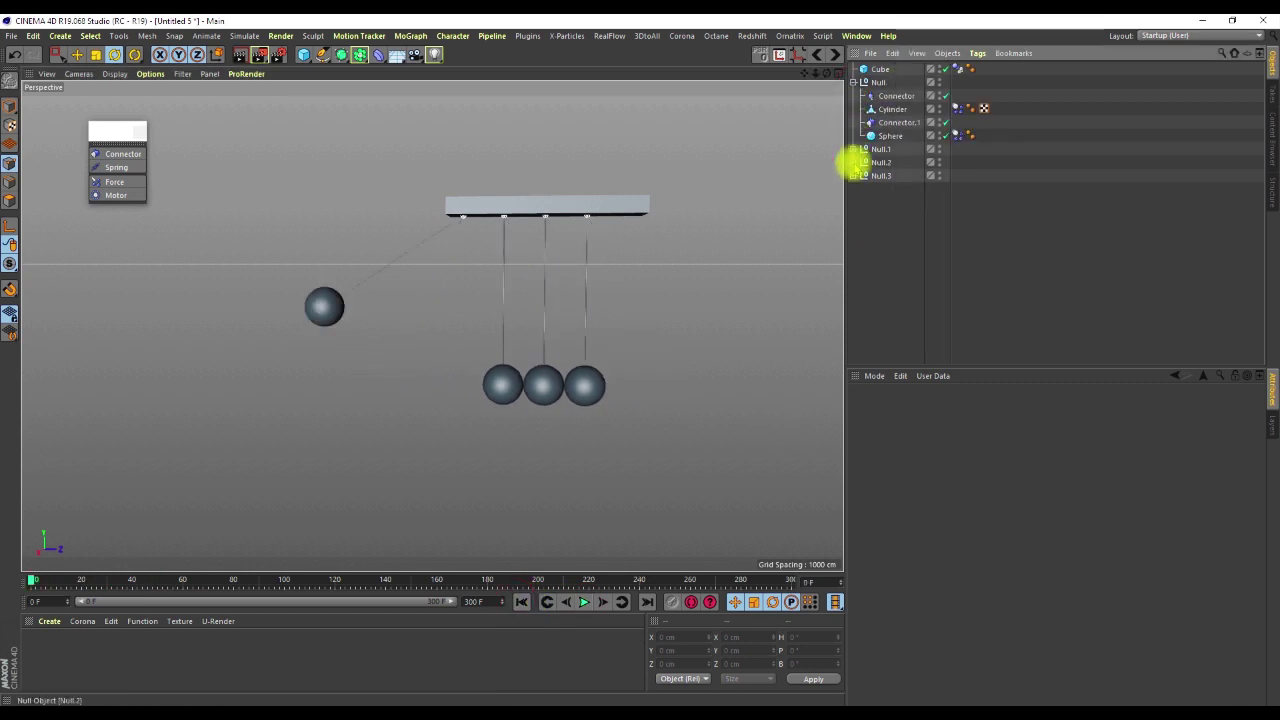
click(853, 148)
click(853, 215)
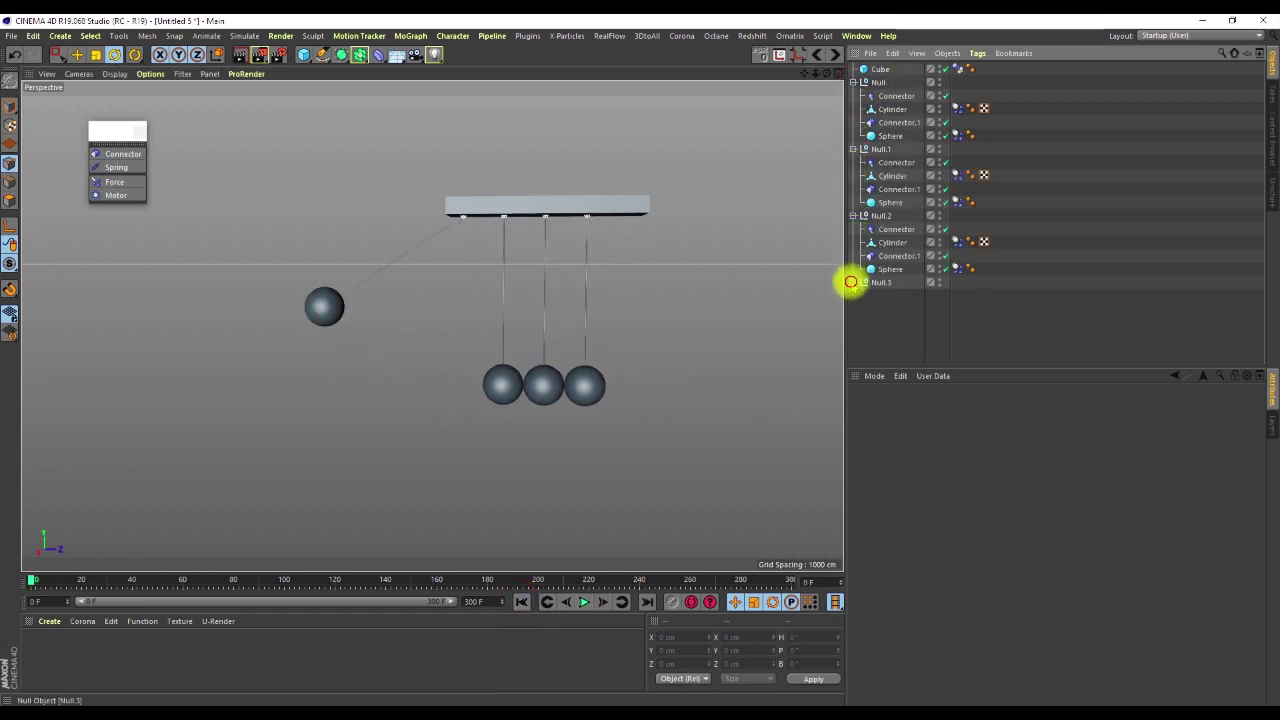
click(852, 282)
drag(962, 349, 957, 100)
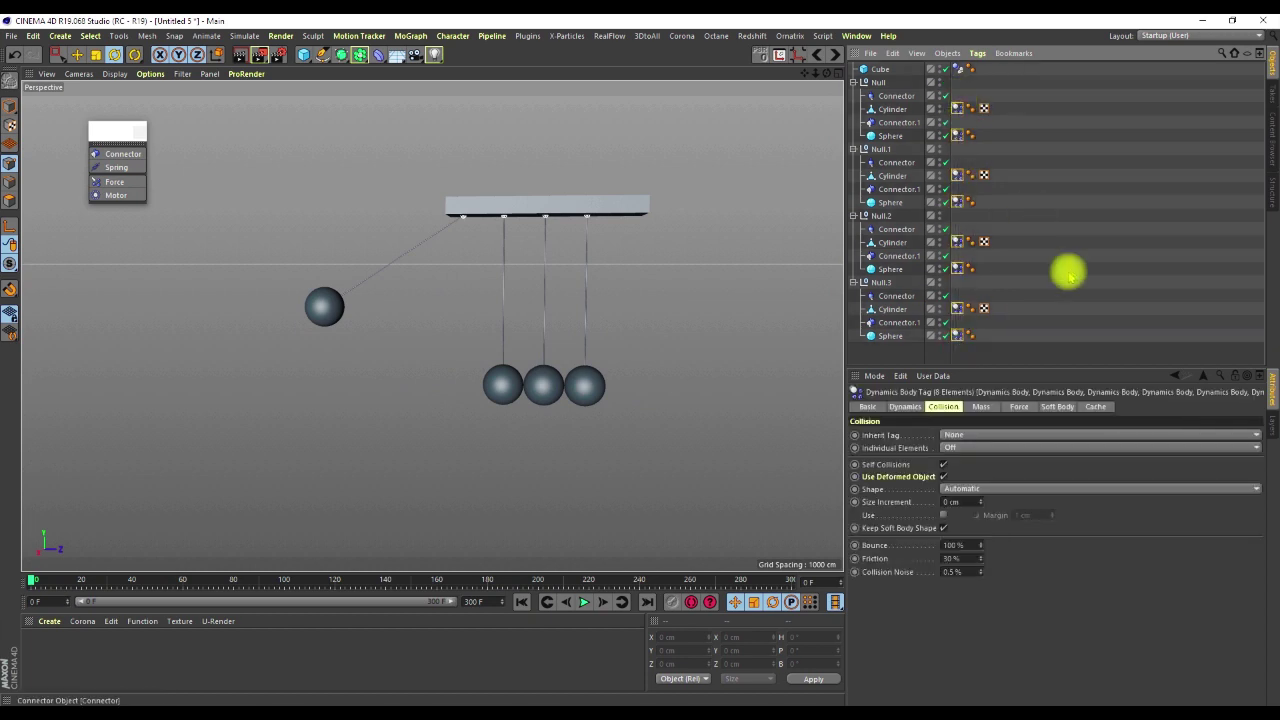
Step: Try collision Bounce values of 90 % and 200 % on the selected Dynamics Body tags, playing the simulation with each
click(967, 544)
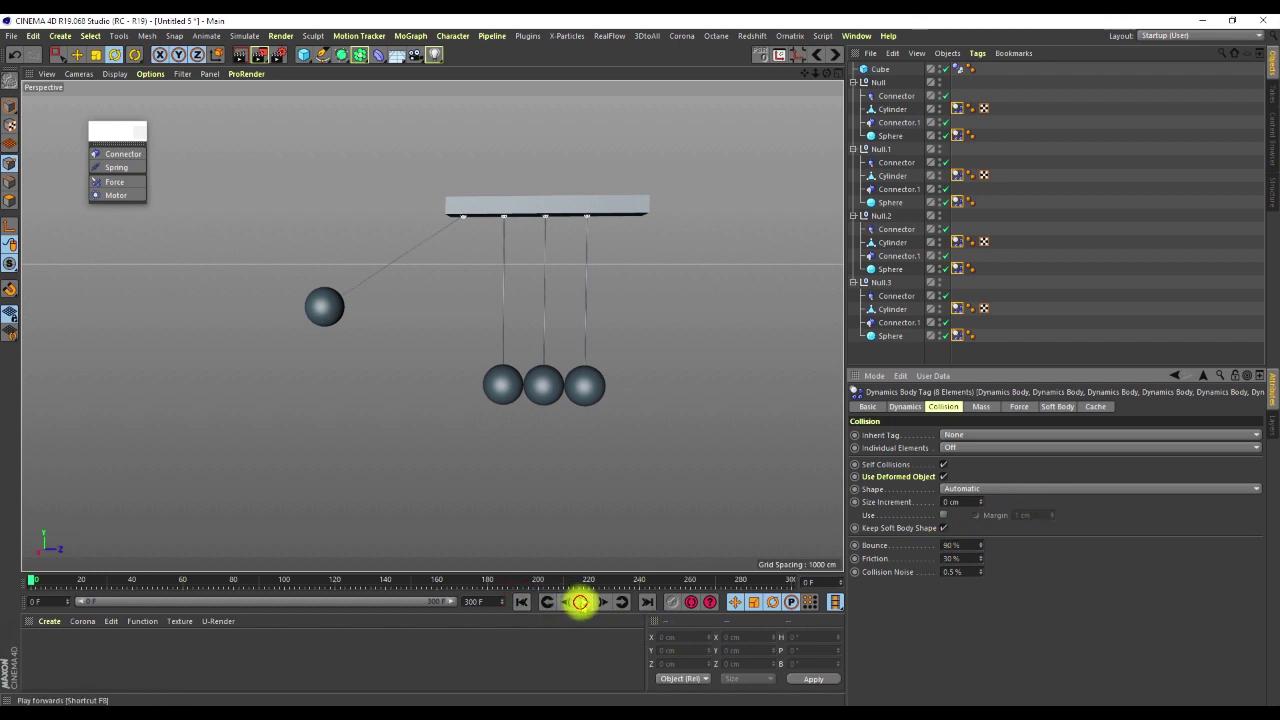
click(521, 601)
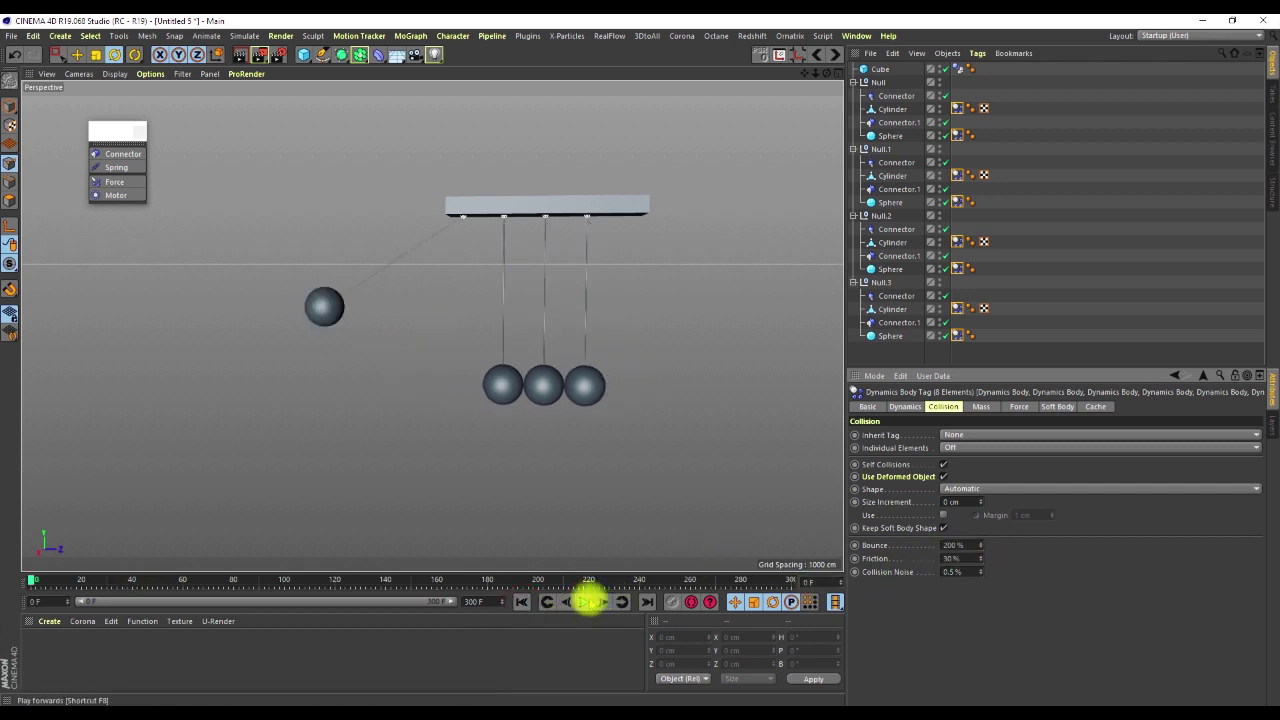
click(587, 601)
click(524, 601)
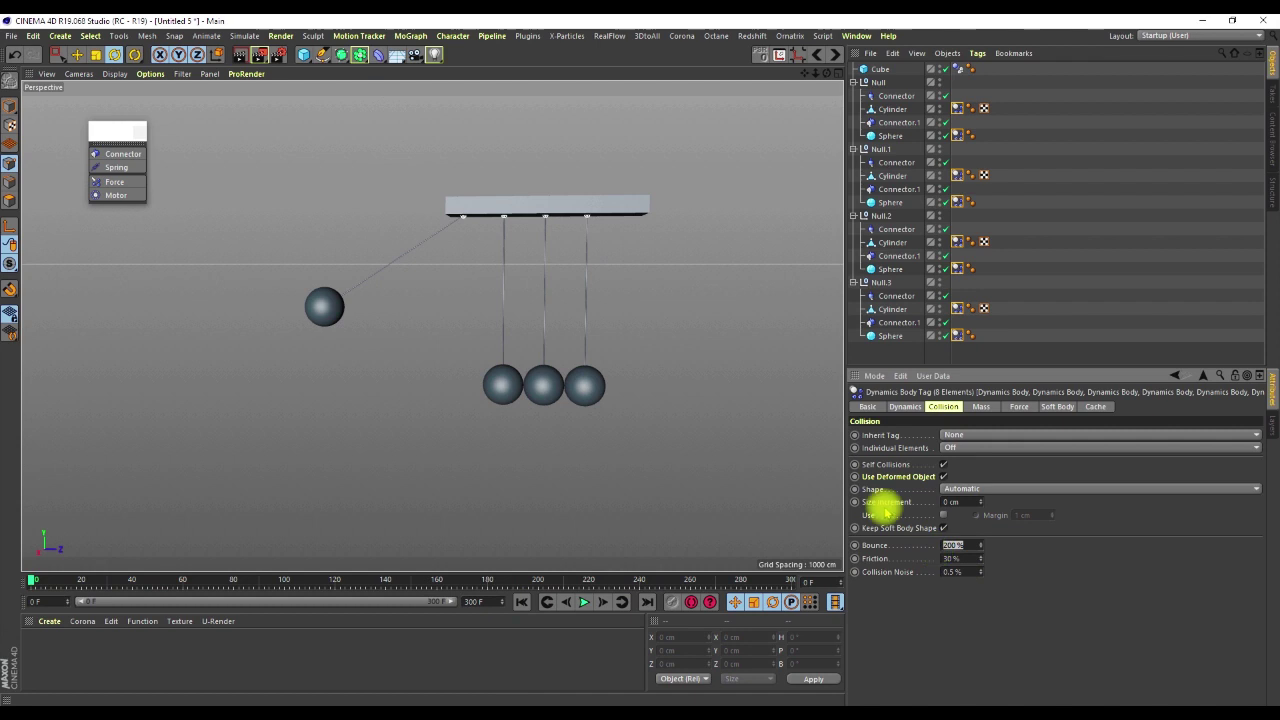
Step: Switch the mass of the eight Dynamics Body tags to Custom Mass, look at their Dynamics settings and clear the selection
click(982, 406)
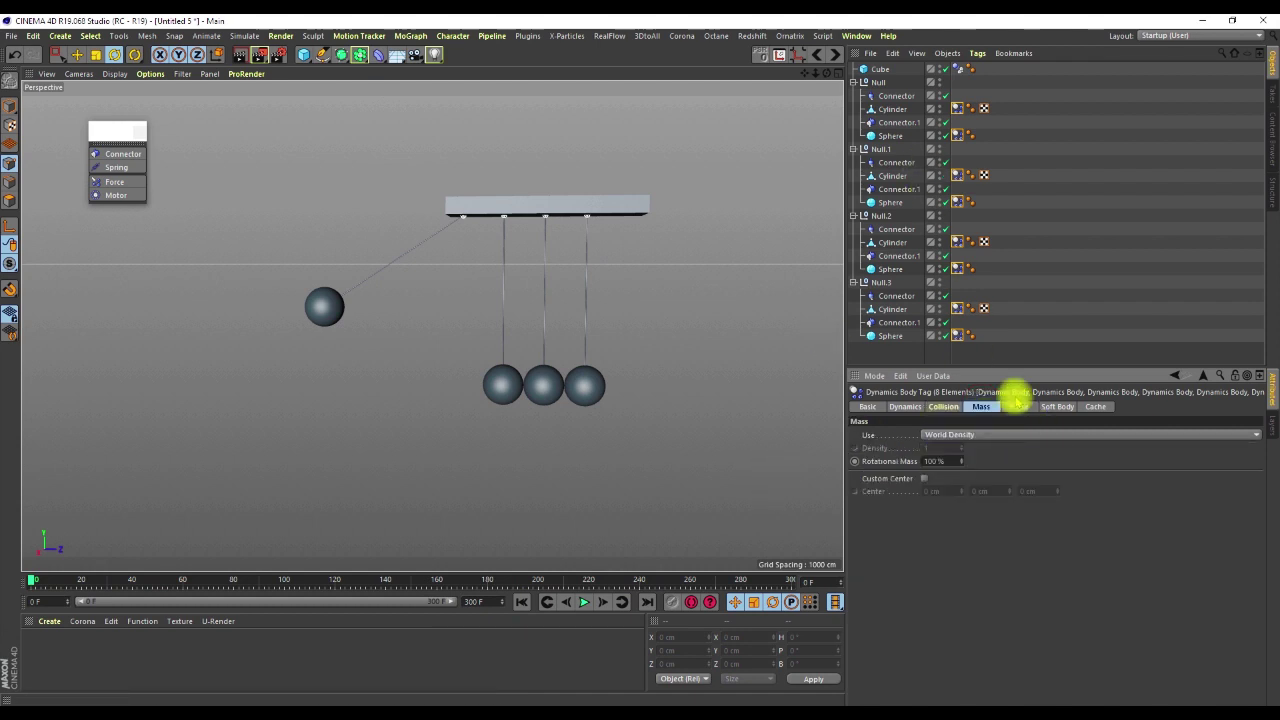
click(965, 435)
click(943, 471)
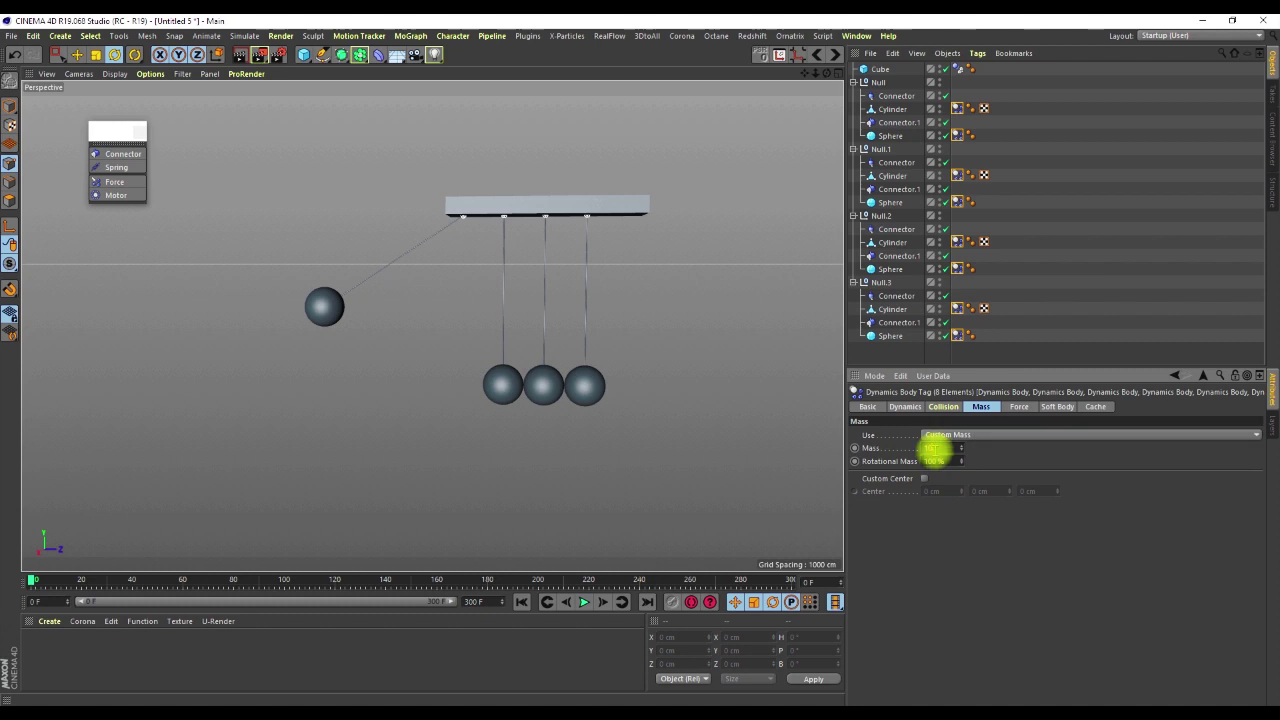
click(903, 406)
click(1115, 225)
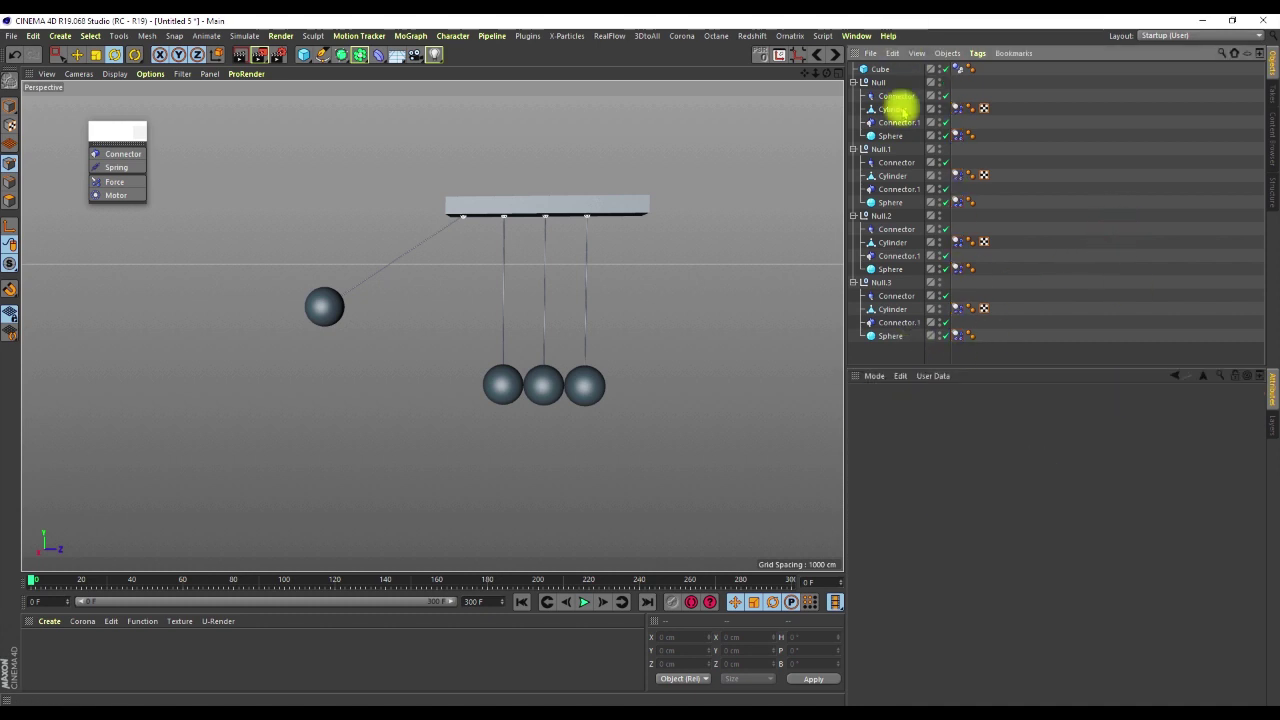
Step: Reselect the eight Dynamics Body tags, play the simulation to check the swing and return to frame 0
drag(955, 344, 957, 101)
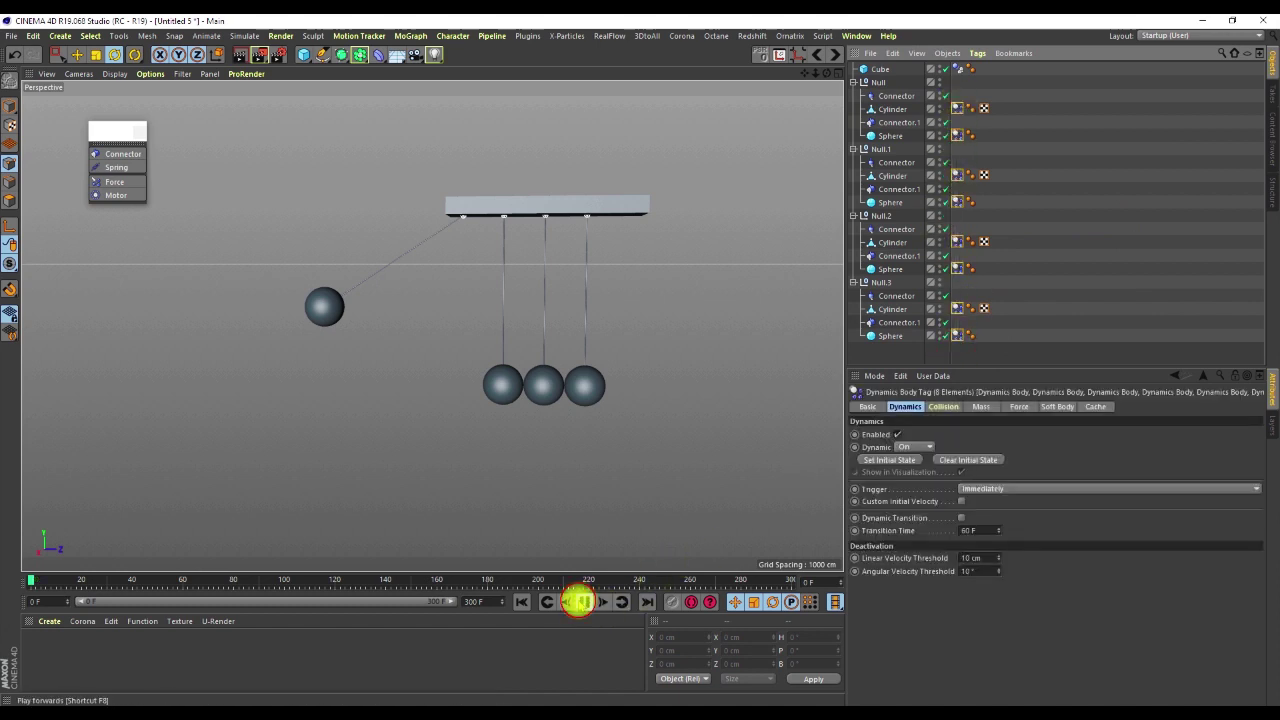
click(578, 601)
click(578, 601)
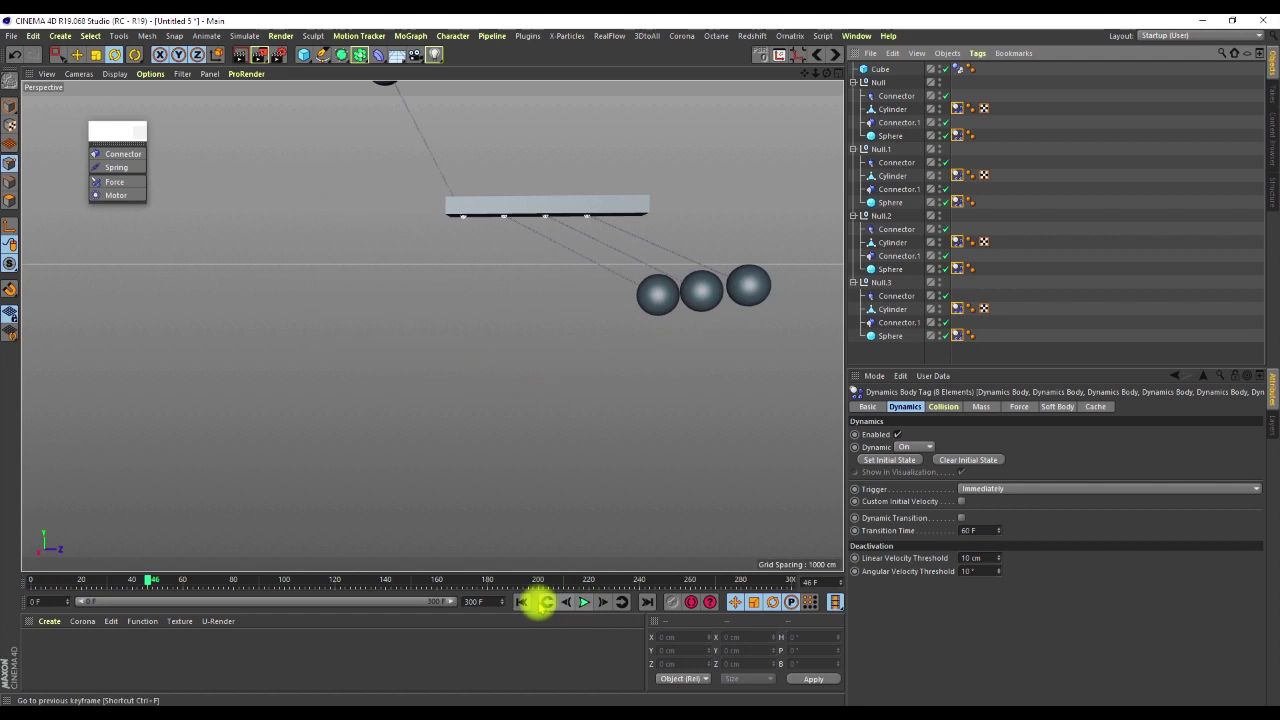
click(521, 601)
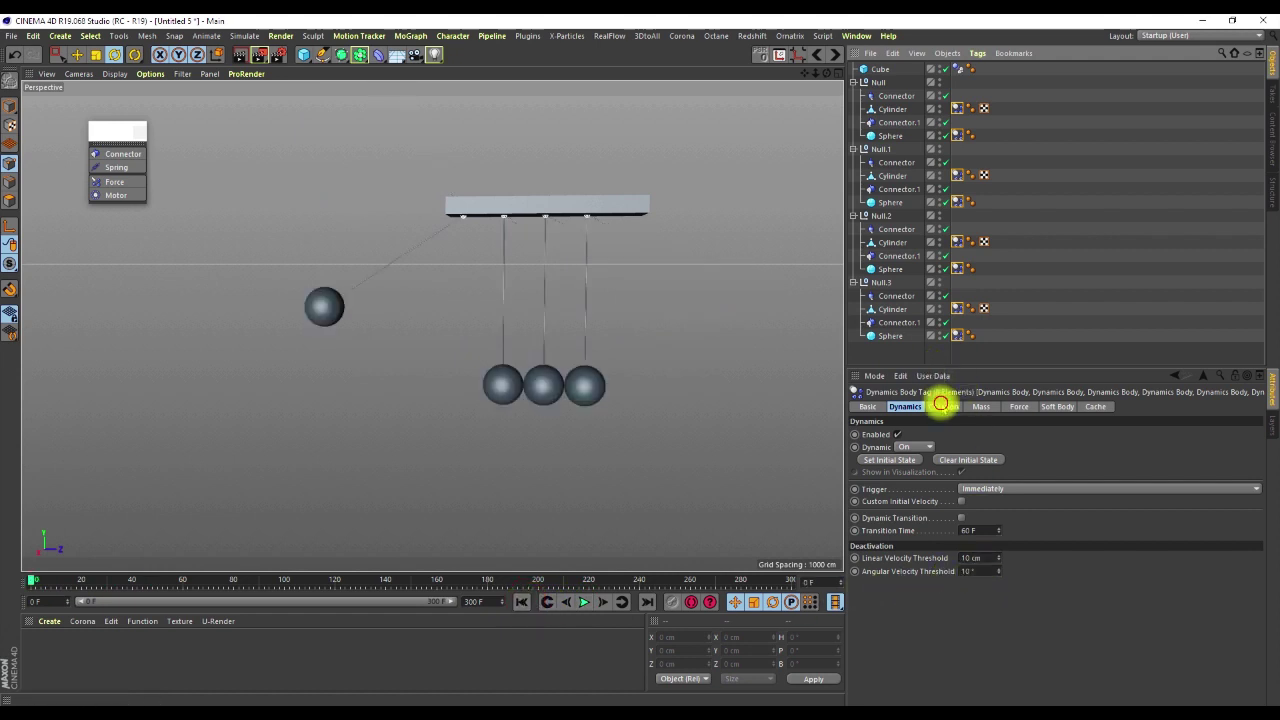
Step: Set the collision Bounce of the eight Dynamics Body tags to 80 %, test the simulation and rewind it
click(941, 406)
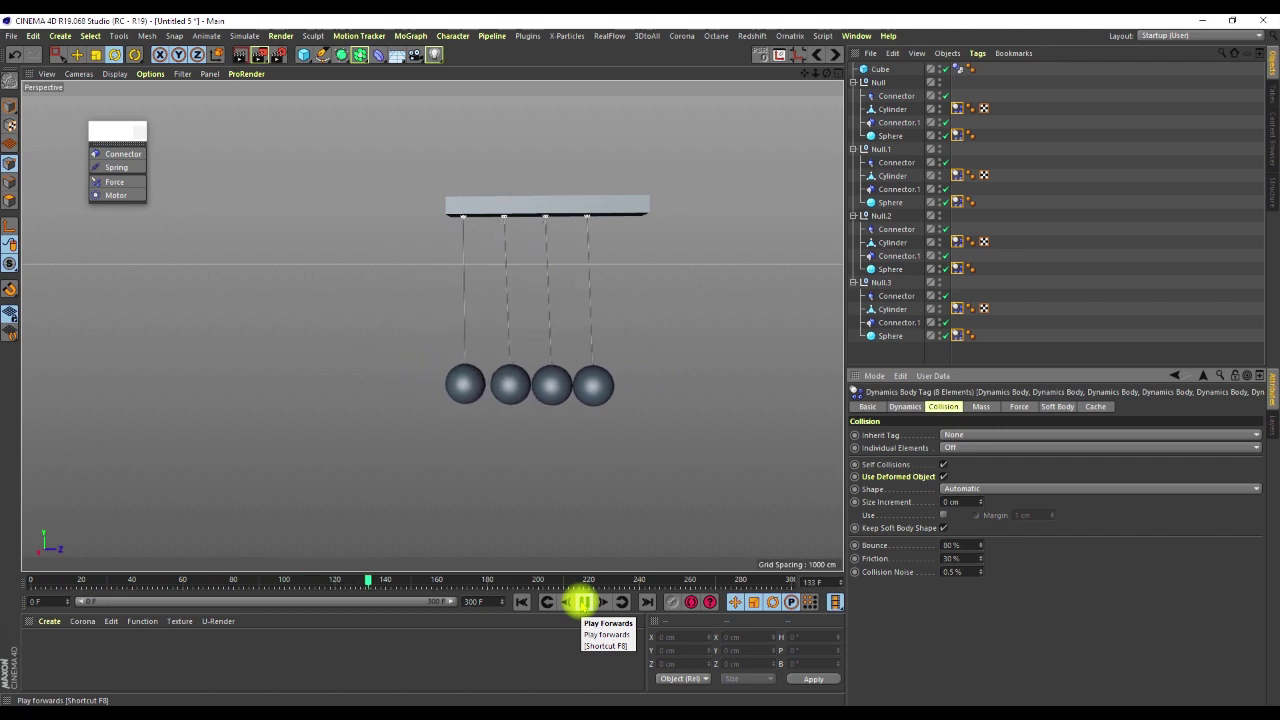
click(584, 601)
click(521, 601)
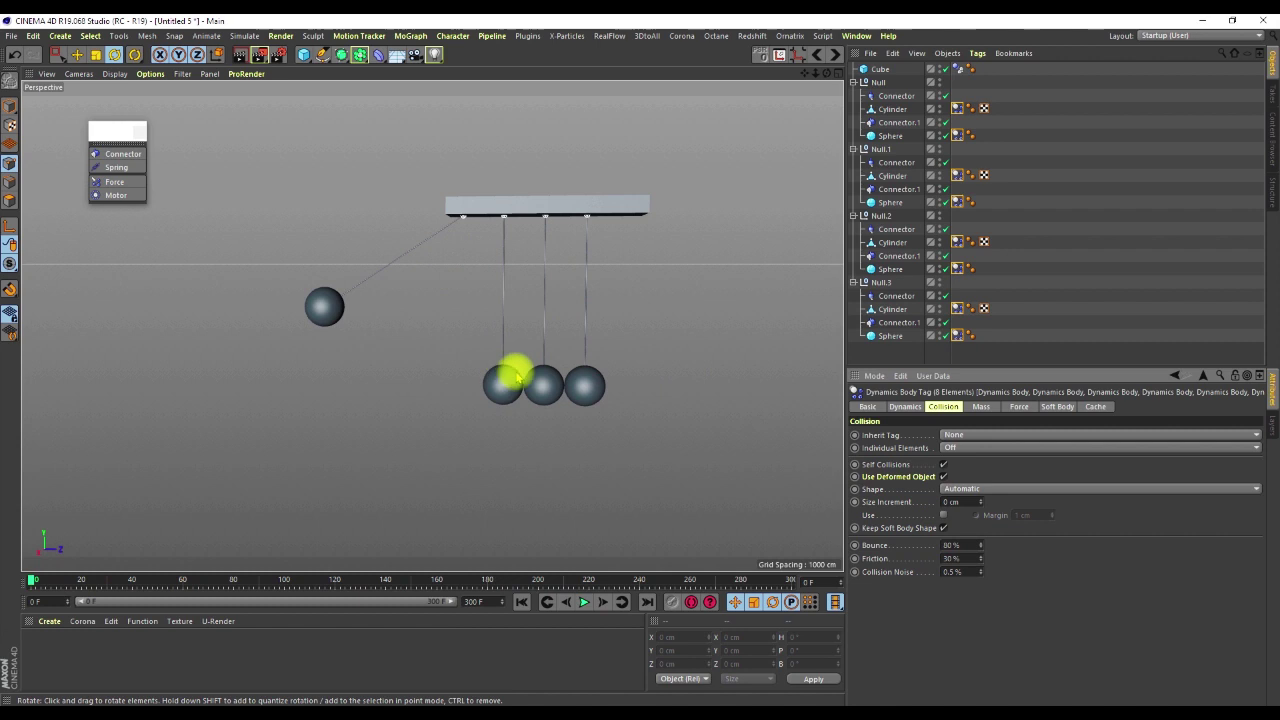
Step: Inspect the two connectors of the Null.3 pendulum and its joint at the beam up close, undoing the stray rotation
click(893, 322)
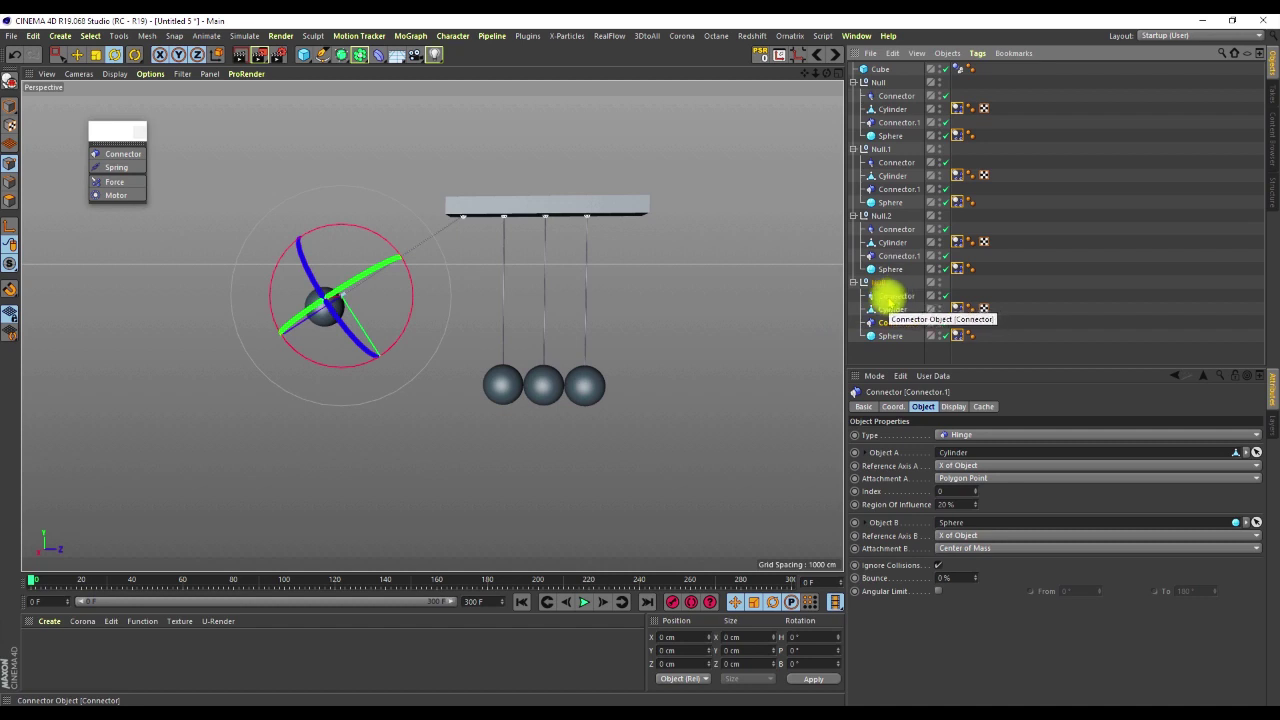
click(893, 296)
scroll(495, 248, up, 8)
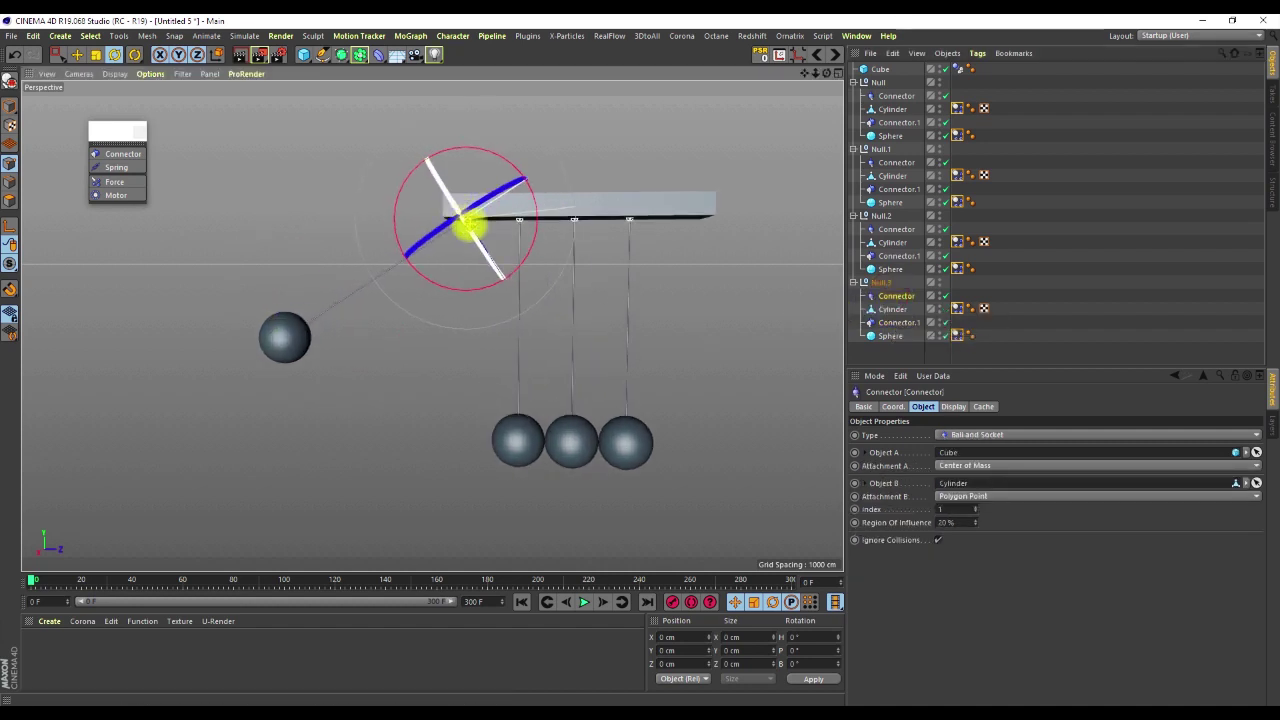
scroll(455, 225, up, 6)
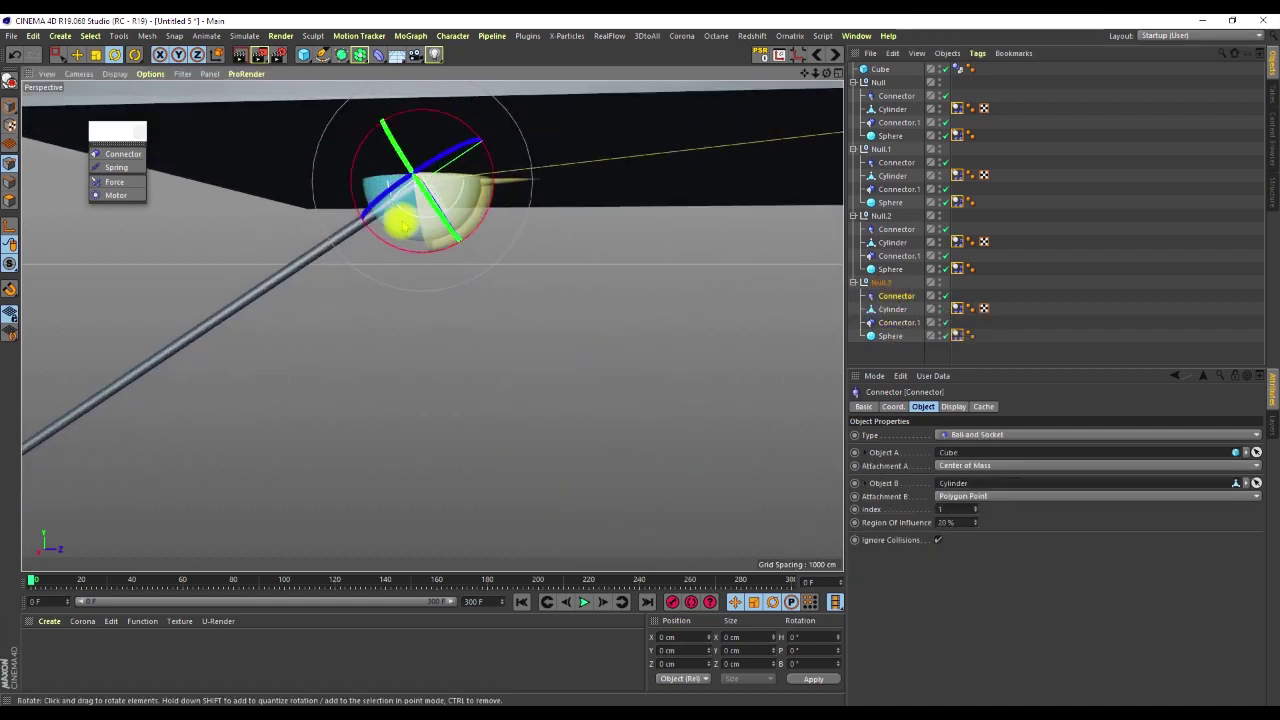
scroll(418, 215, down, 3)
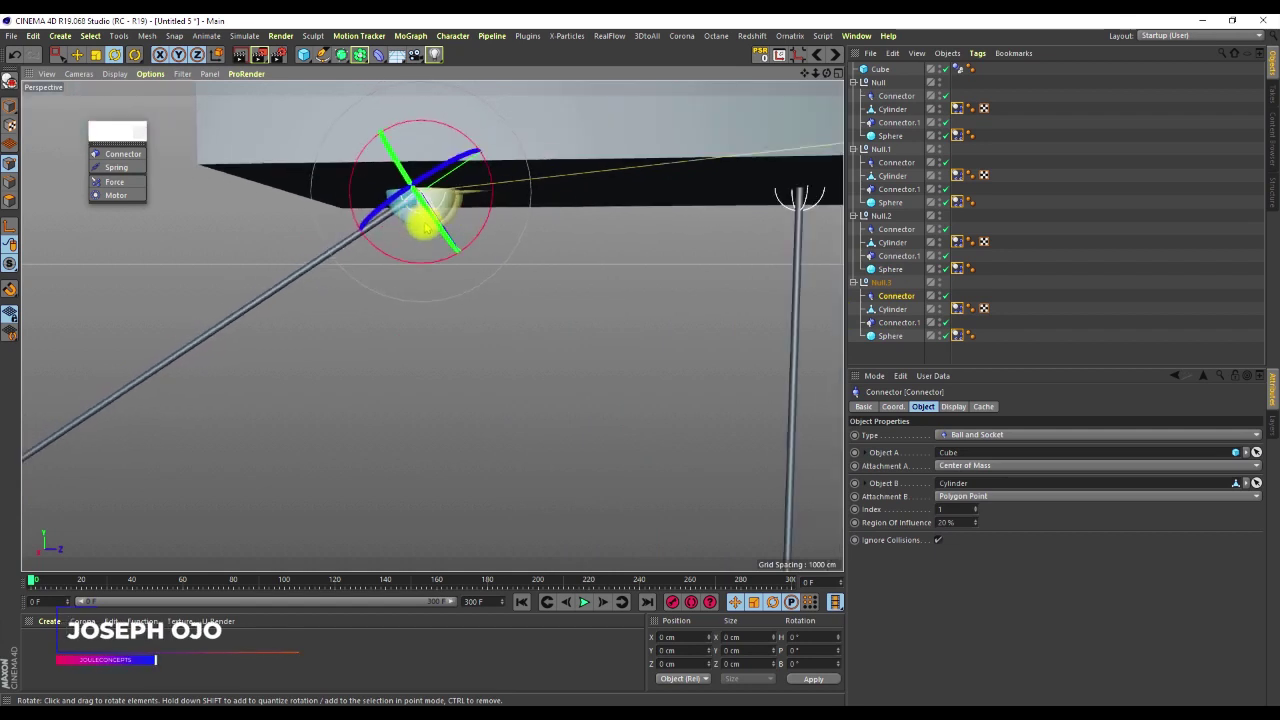
mouse_move(394, 257)
mouse_down()
mouse_move(417, 266)
mouse_move(404, 273)
mouse_up()
key(ctrl+z)
scroll(414, 203, down, 6)
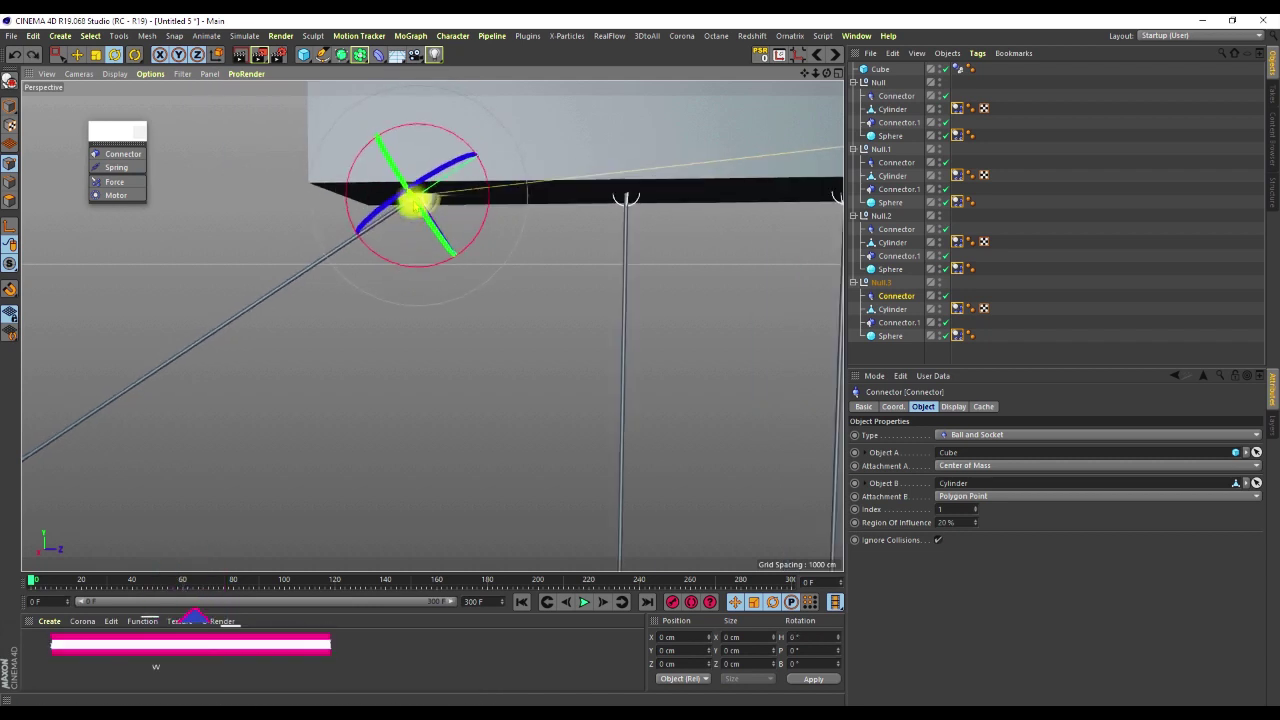
scroll(408, 197, down, 5)
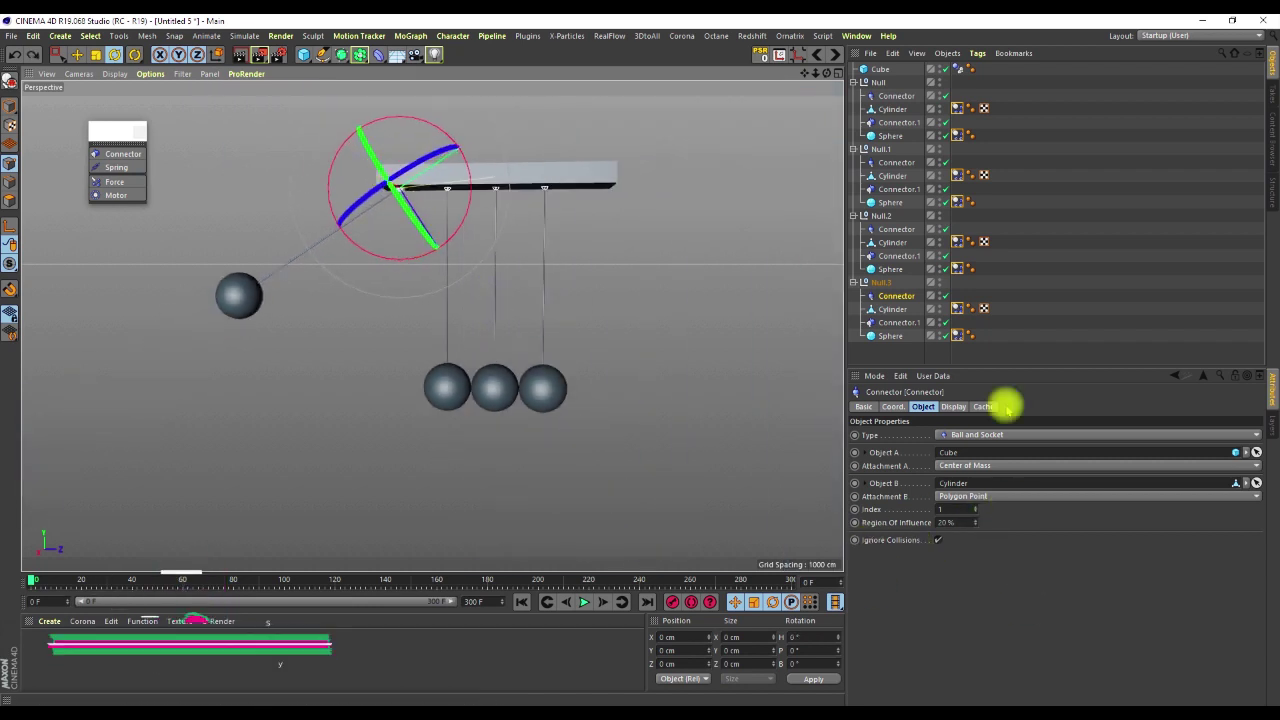
Step: Reselect the eight Dynamics Body tags and try collision Bounce values of 90 % and 100 %, playing and rewinding the simulation with each
drag(957, 343, 957, 104)
drag(958, 545, 932, 545)
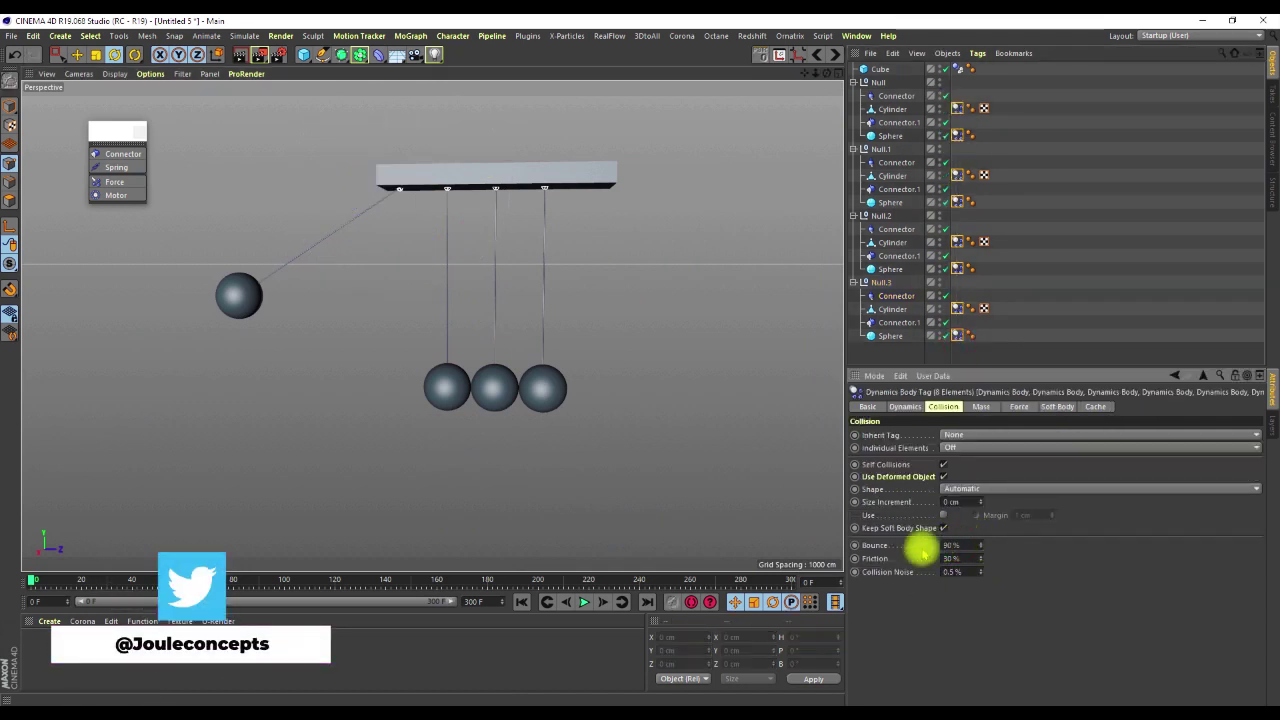
click(583, 601)
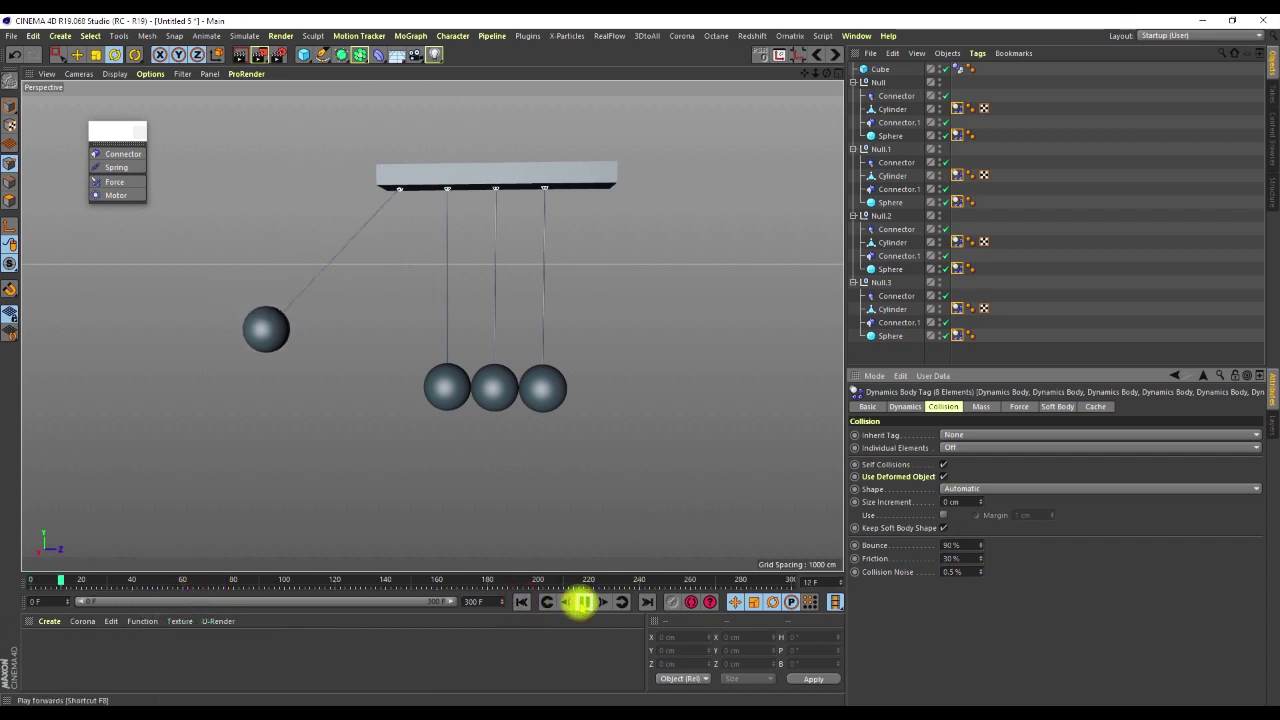
click(583, 601)
click(520, 601)
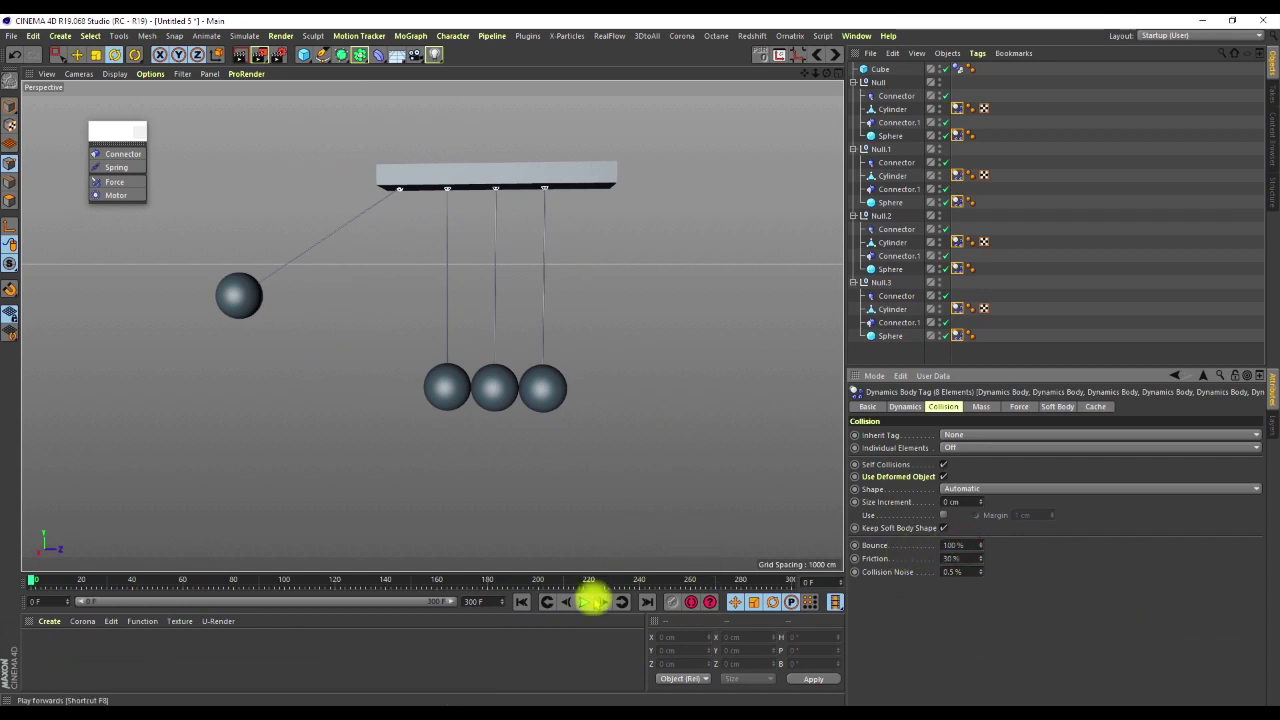
click(587, 601)
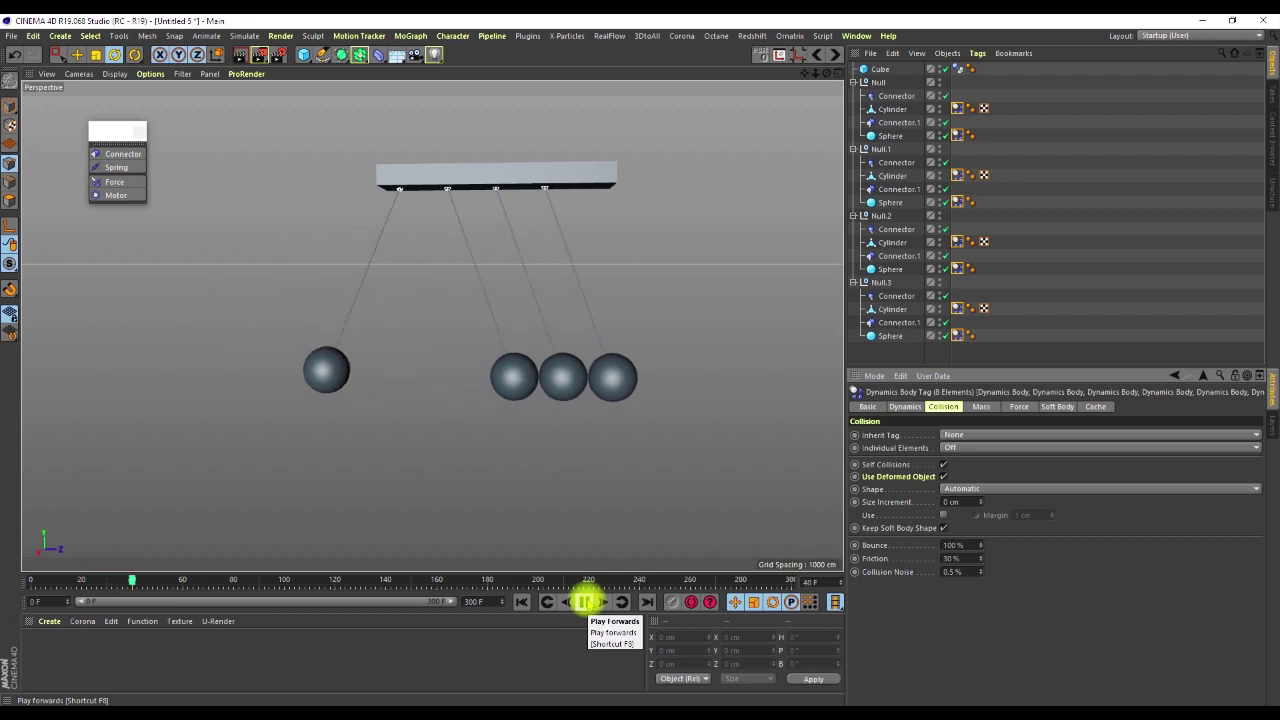
click(580, 601)
click(521, 601)
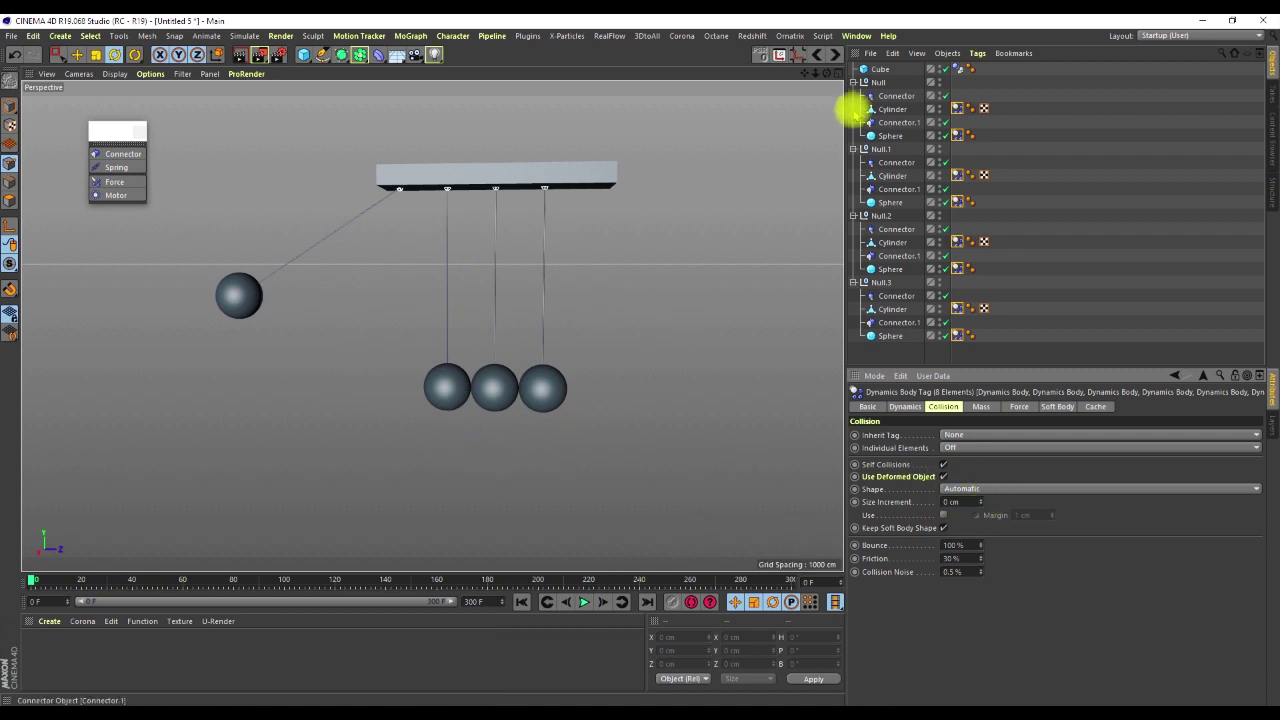
Step: Select the Null.1 pendulum, play the simulation to check the swing and return to frame 0
click(877, 149)
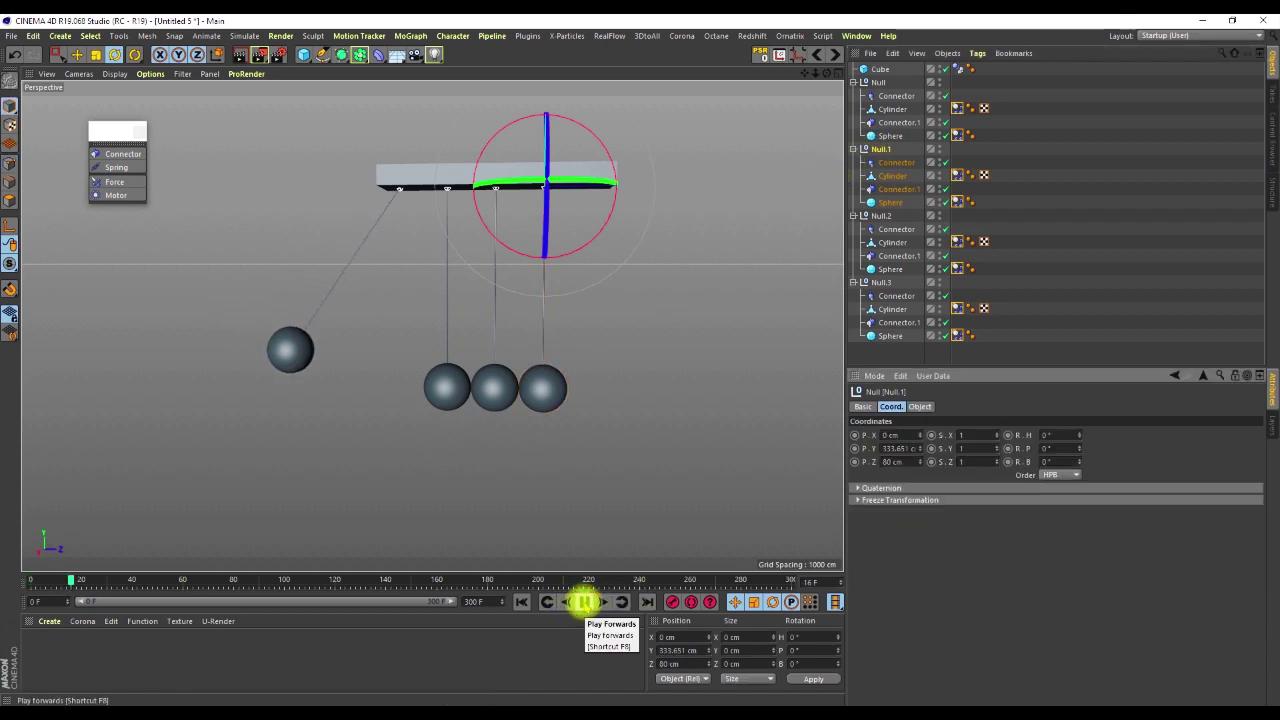
click(585, 601)
click(520, 601)
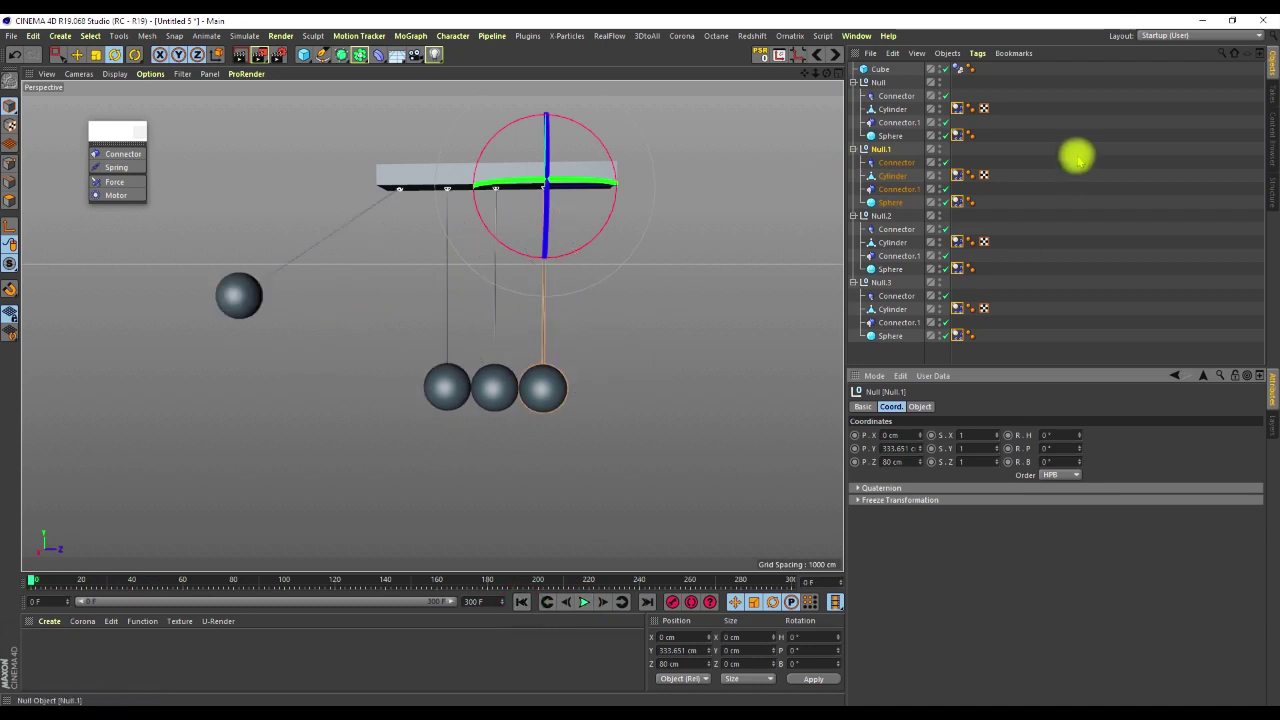
Step: Set the P.Z position of Null.1 to 81 cm to open a small gap to the neighbouring sphere
scroll(538, 396, up, 10)
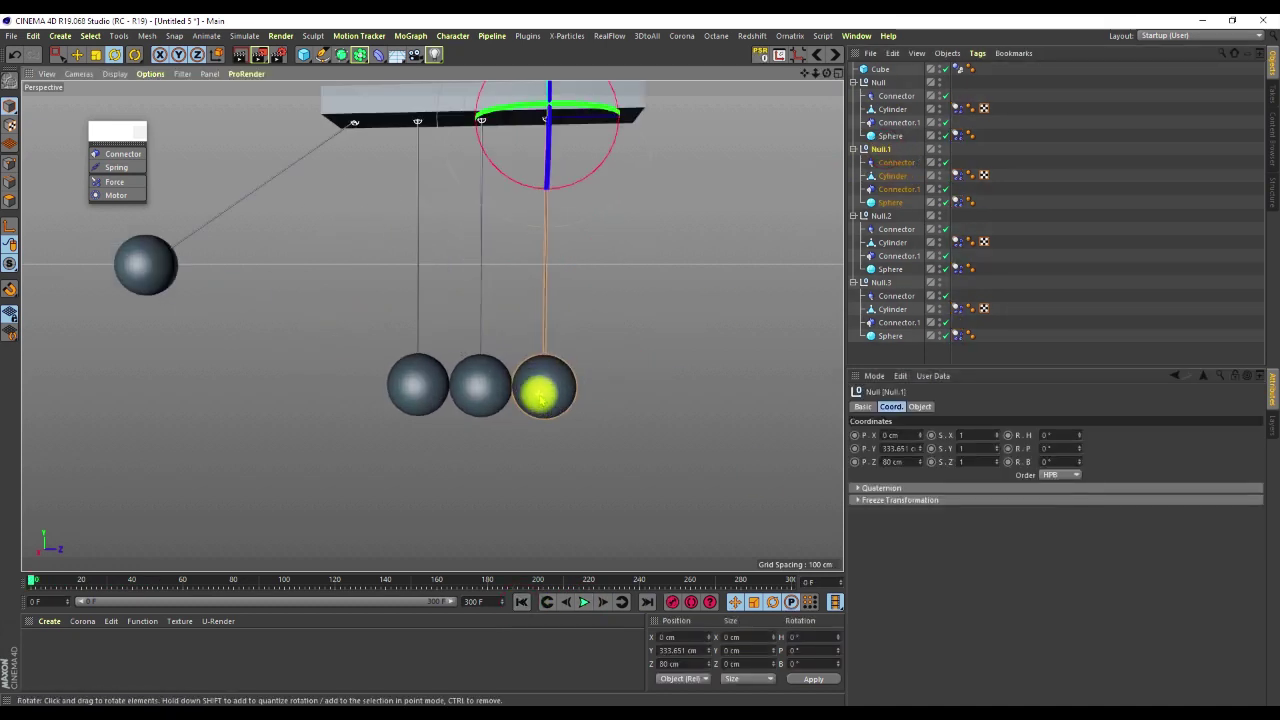
scroll(530, 388, up, 8)
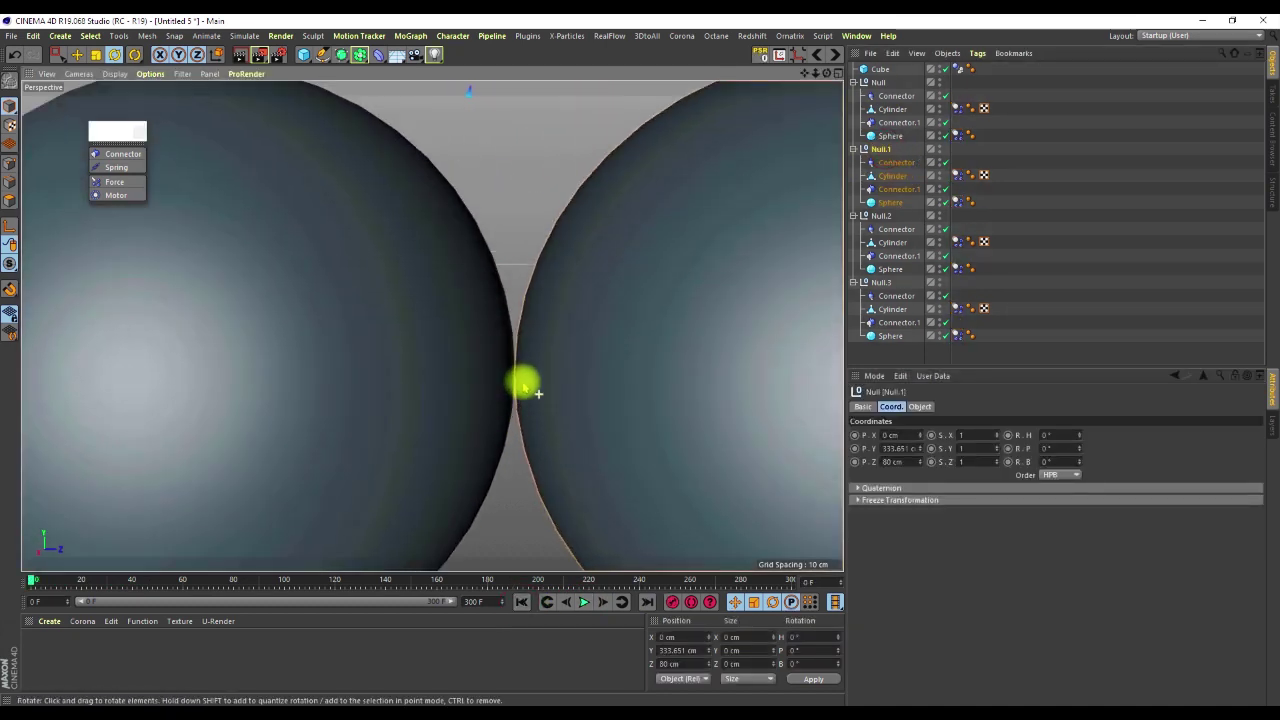
alt+middle_drag(533, 367, 535, 370)
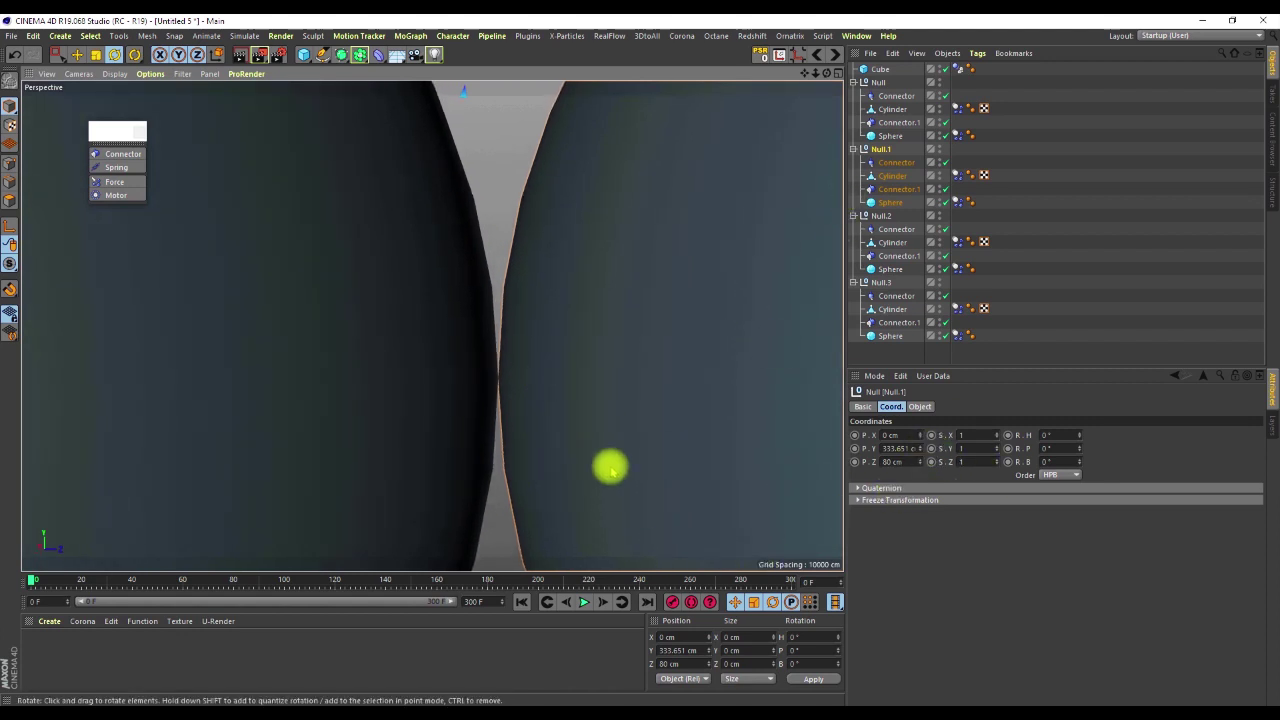
scroll(560, 425, down, 3)
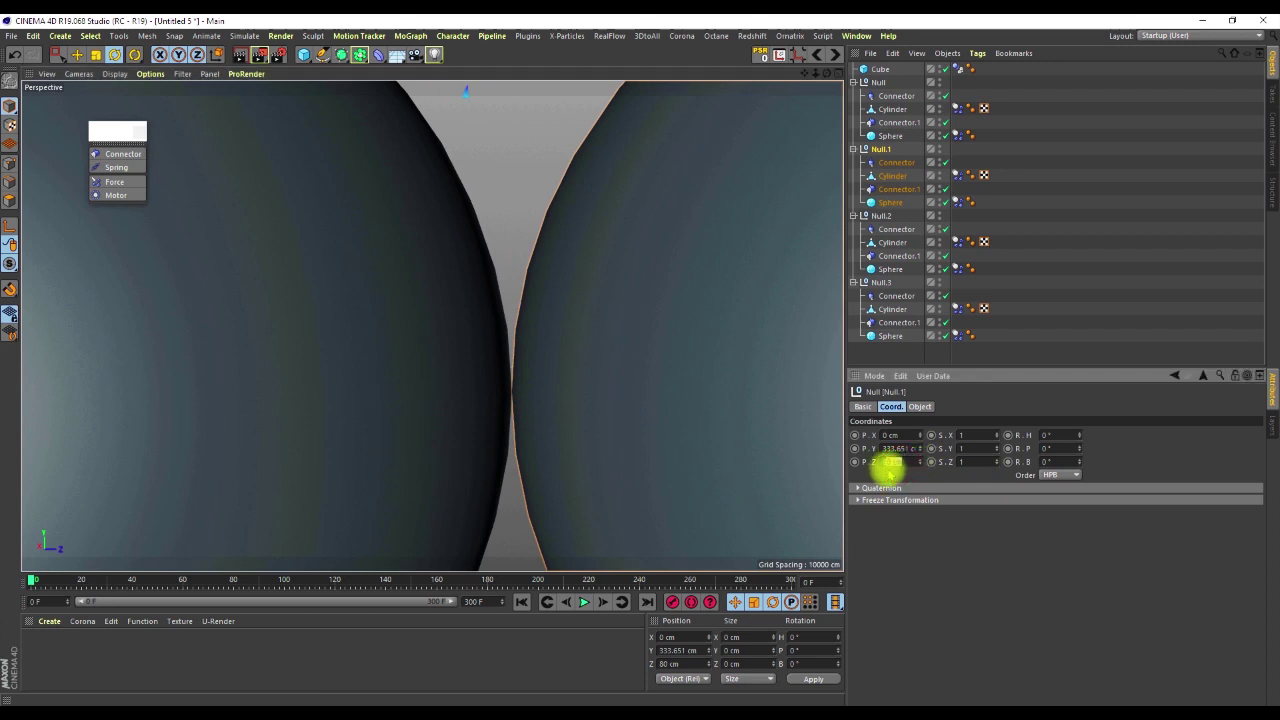
drag(889, 468, 890, 470)
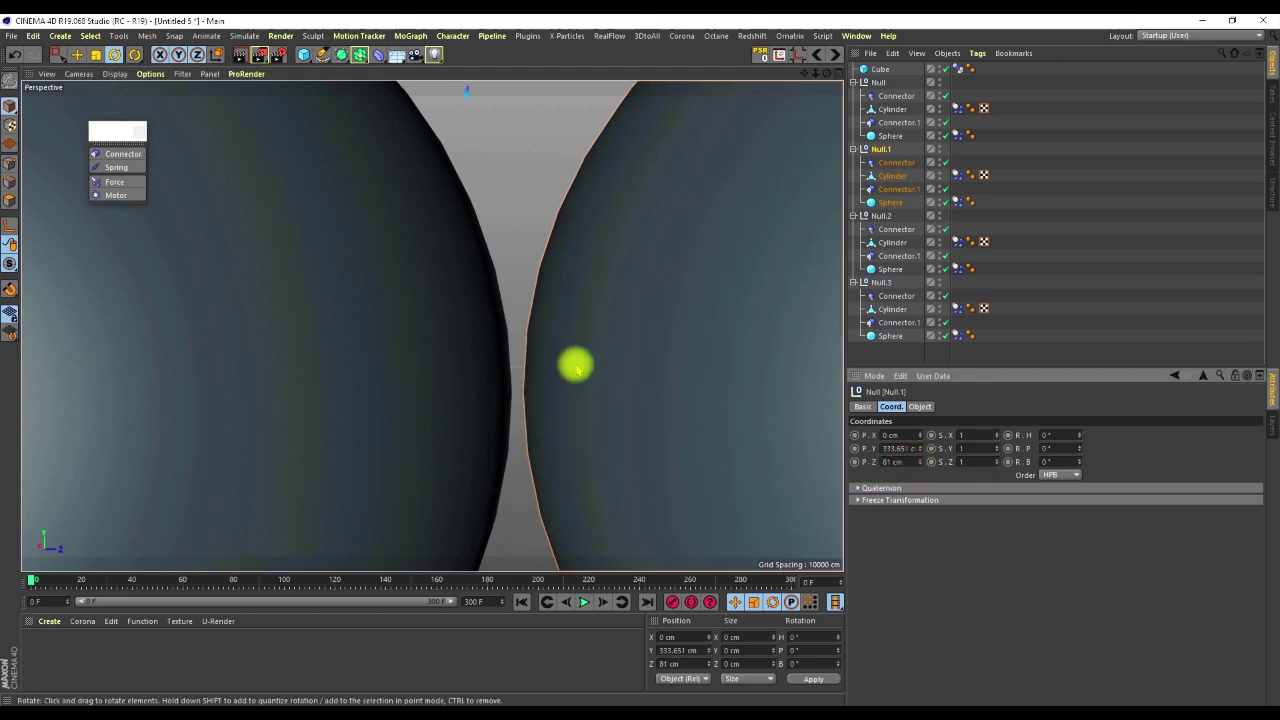
Step: Set the P.Z position of the Null.2 pendulum to -81 cm, matching the gap on the other side of the middle sphere
scroll(585, 366, down, 10)
scroll(300, 392, up, 3)
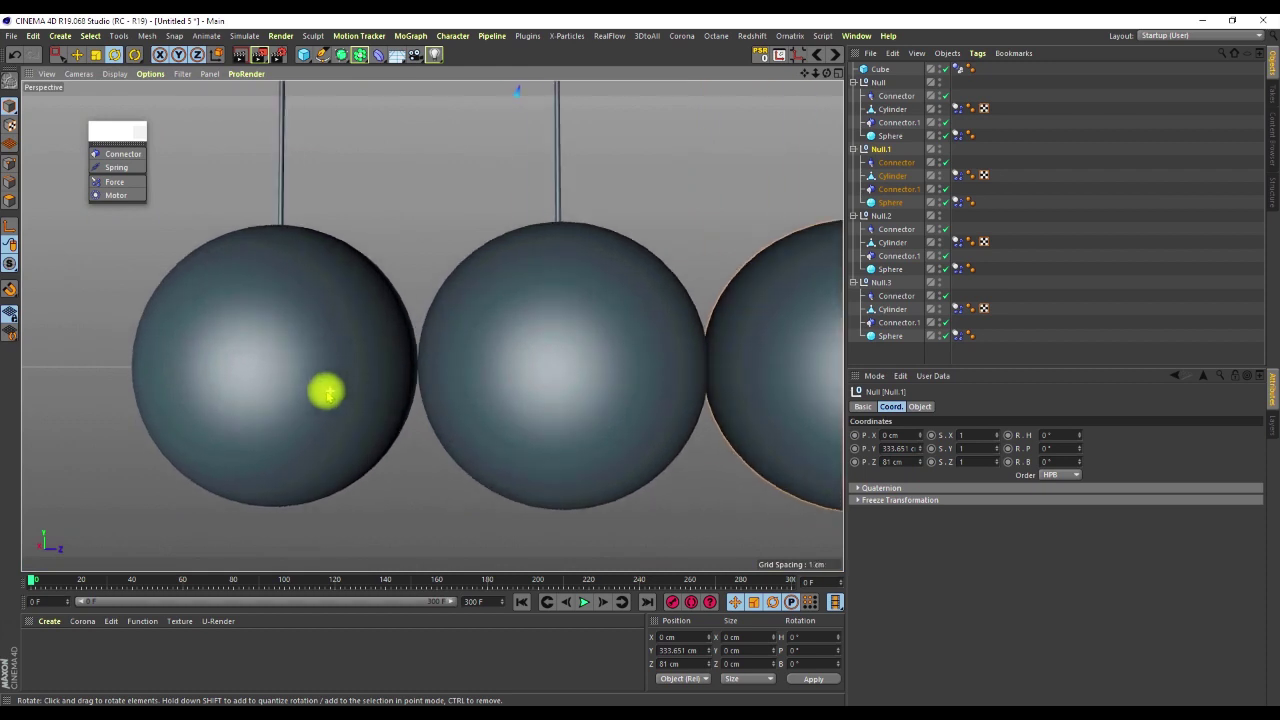
click(877, 81)
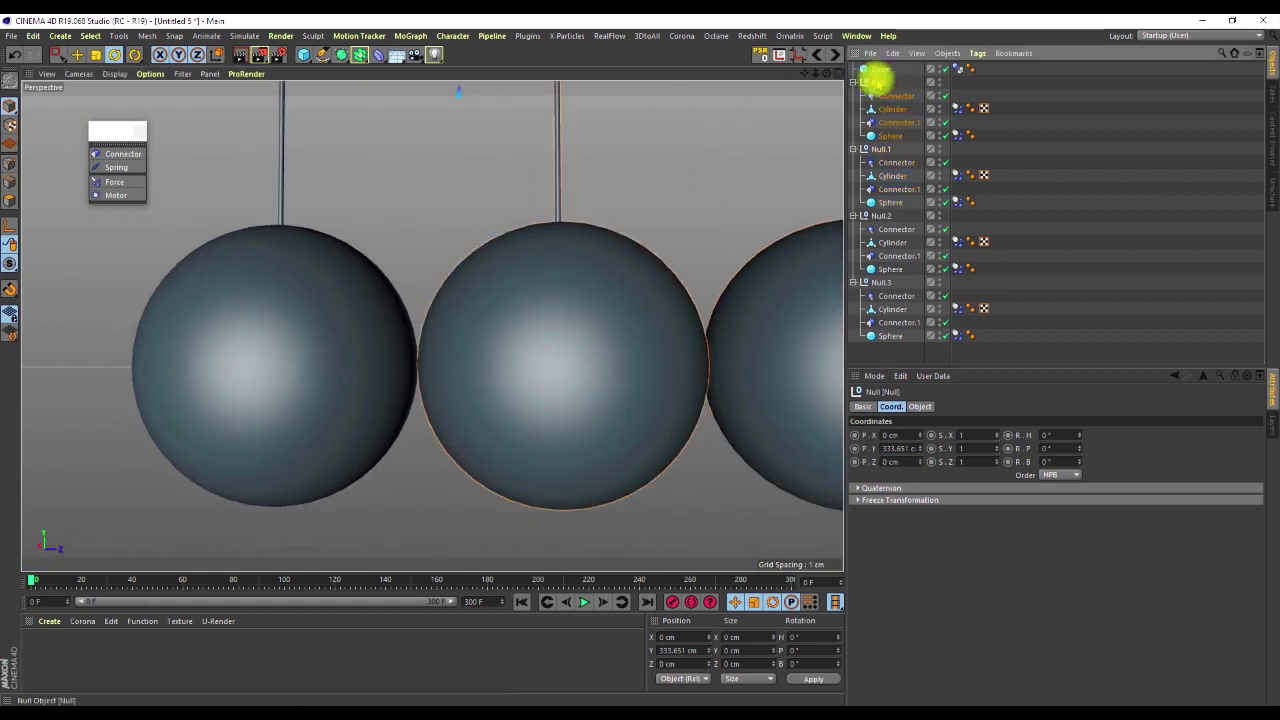
click(885, 215)
click(888, 462)
double_click(895, 462)
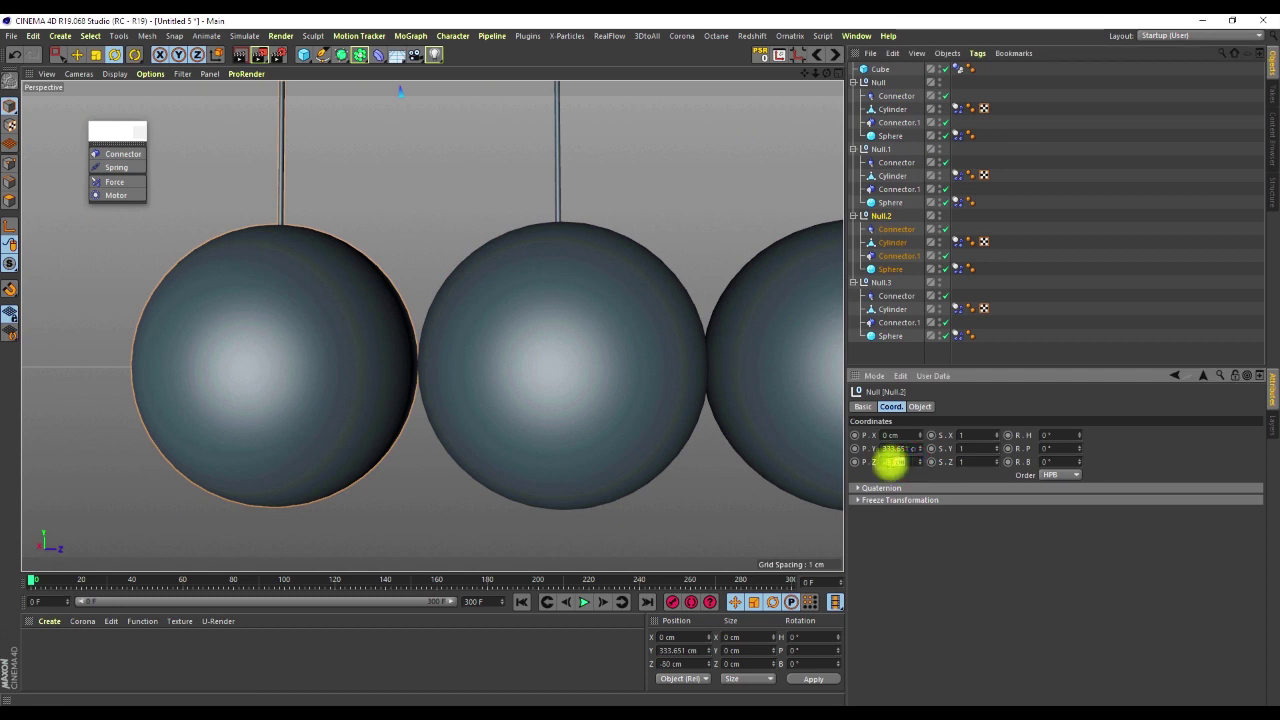
key(Return)
Step: Play the simulation with the wider pendulum spacing, clear the selection, and stop playback after watching several swings
scroll(346, 362, down, 5)
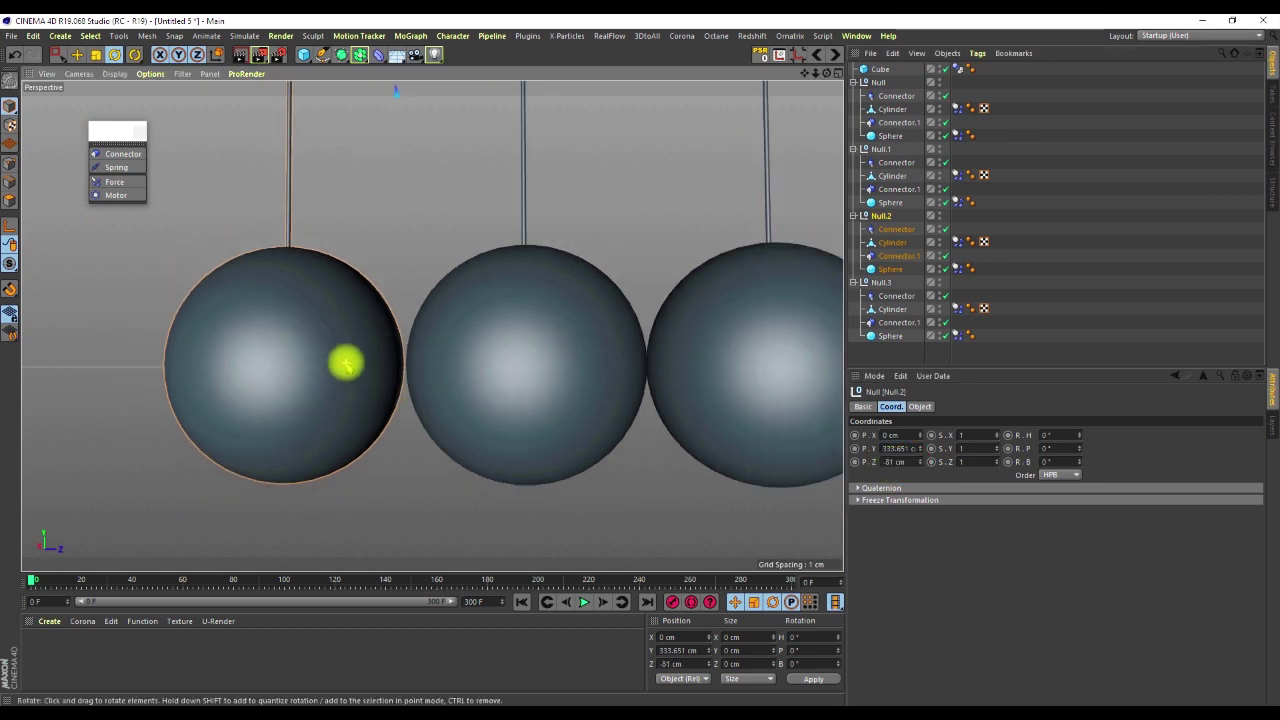
alt+drag(475, 367, 488, 397)
alt+right_drag(481, 380, 466, 390)
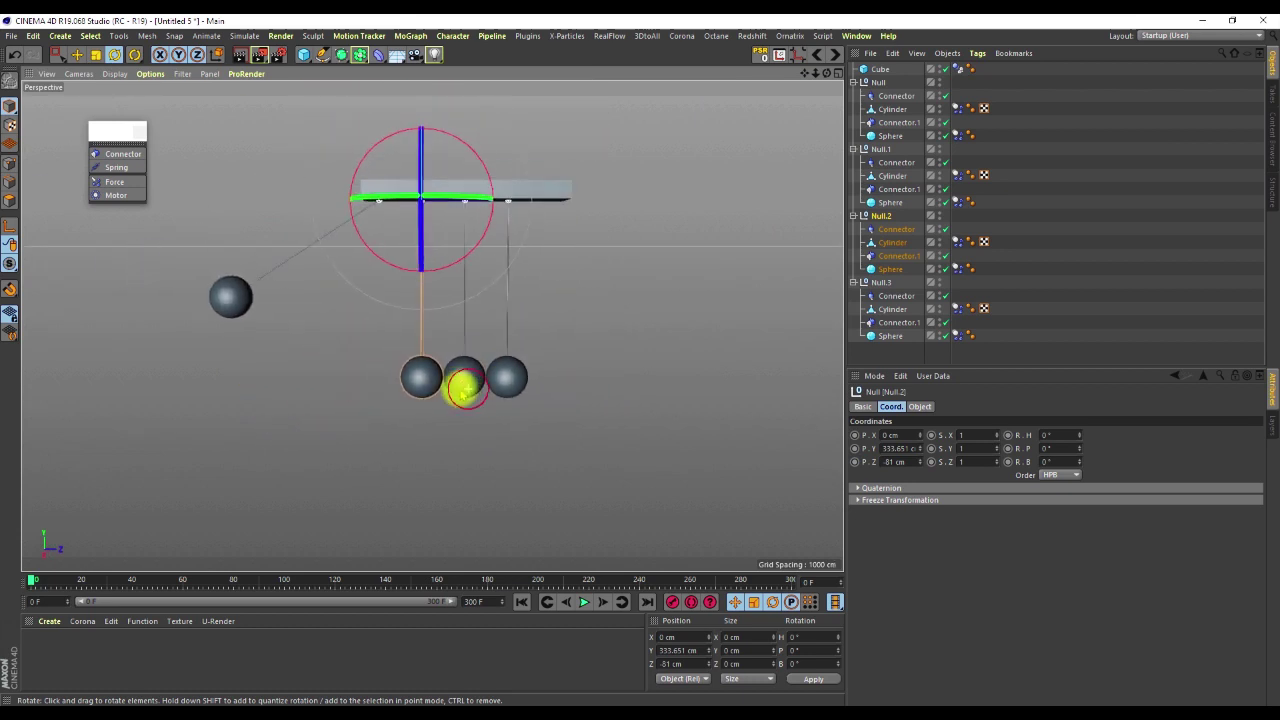
click(581, 601)
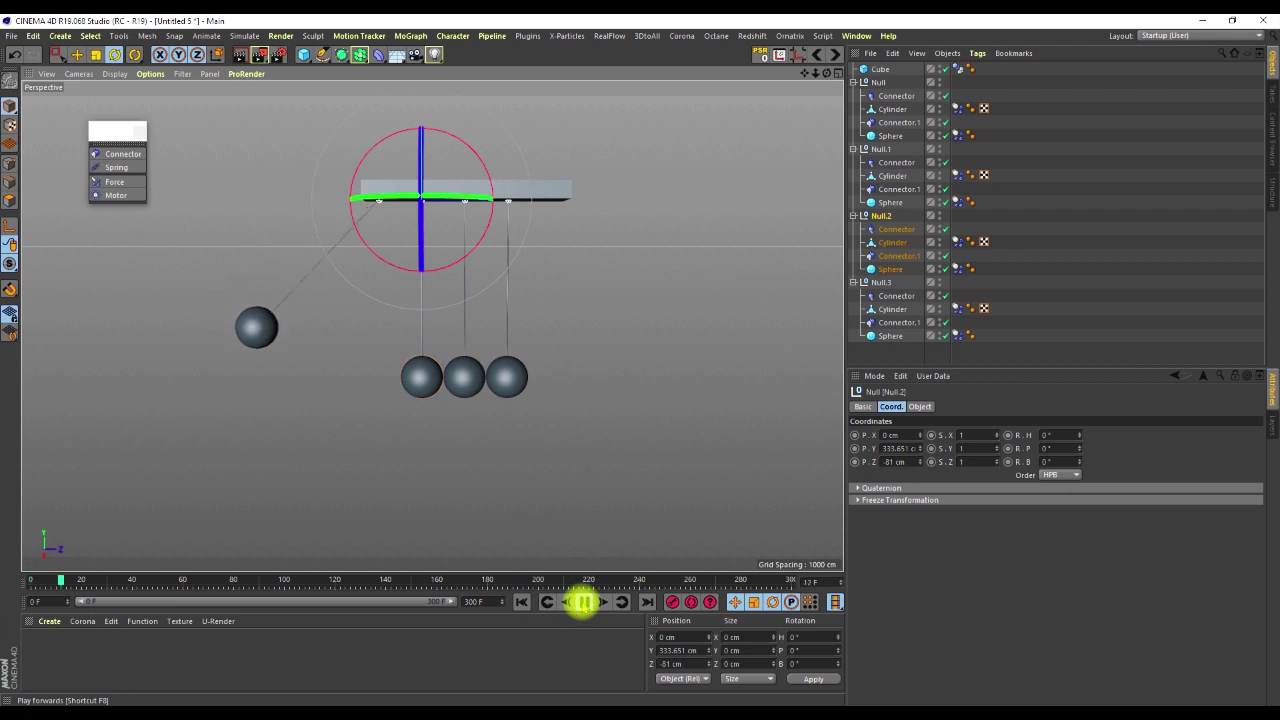
click(1084, 337)
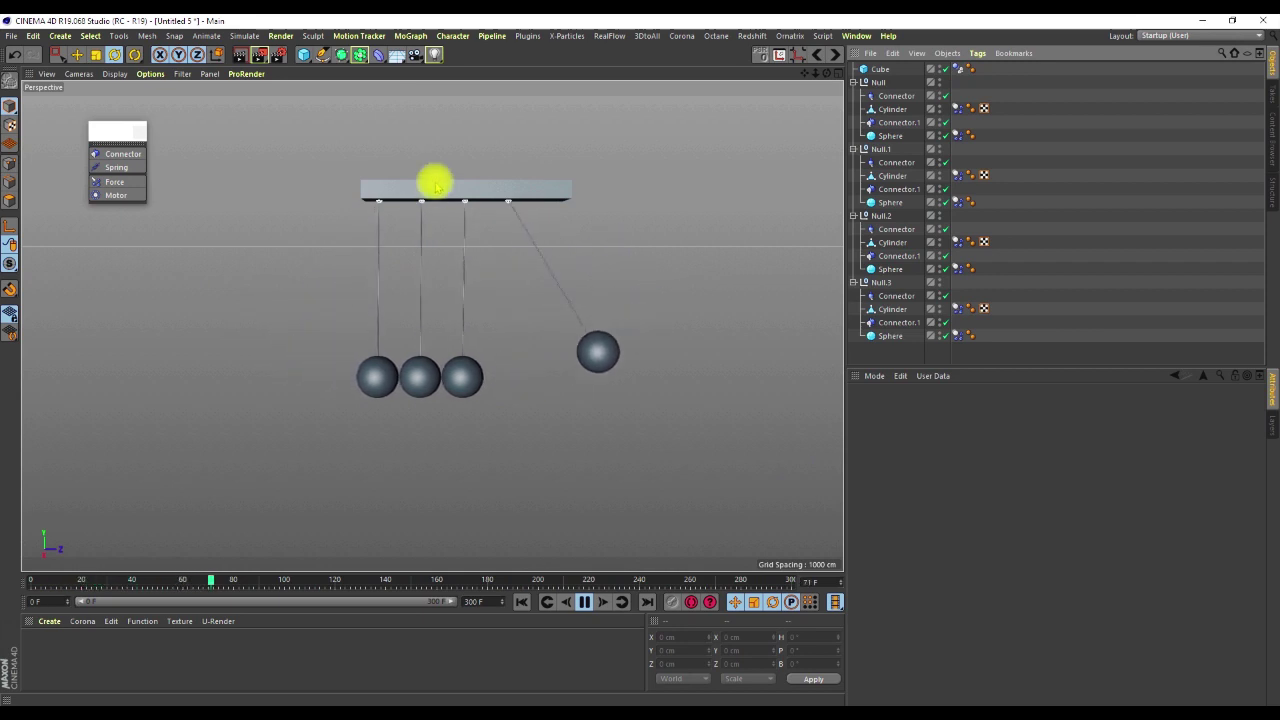
scroll(434, 195, up, 5)
scroll(434, 180, down, 6)
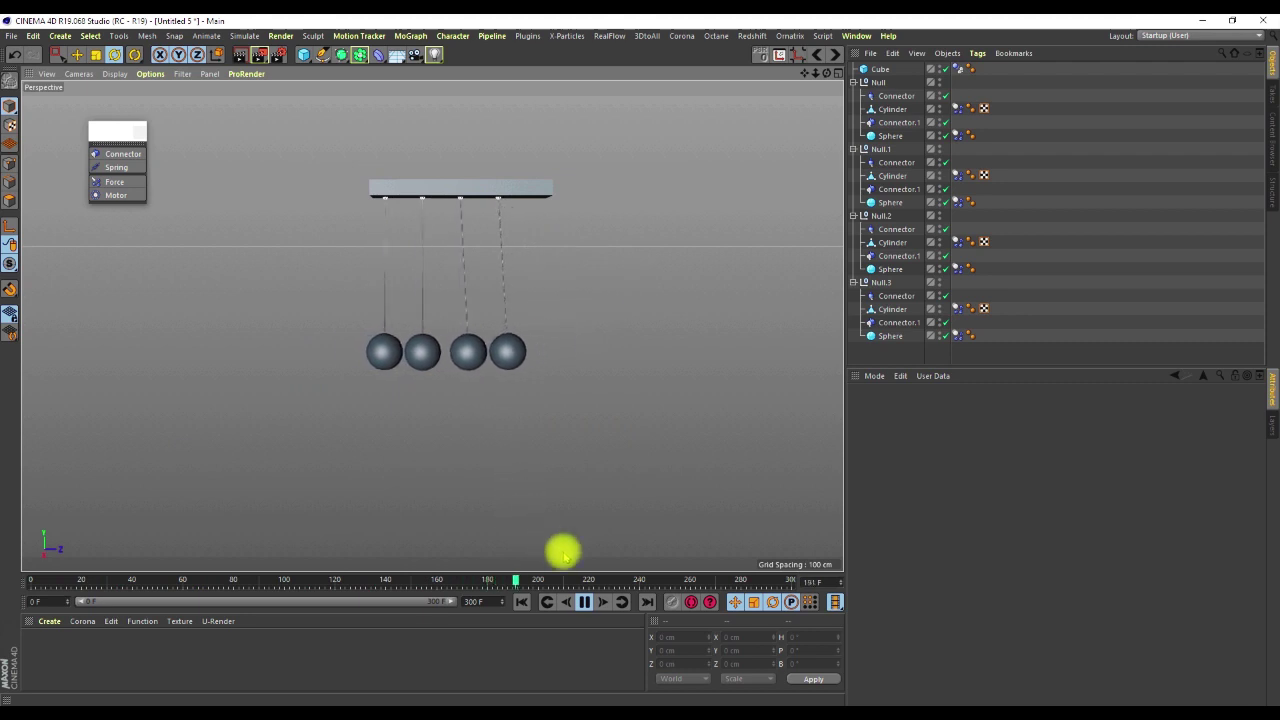
click(584, 601)
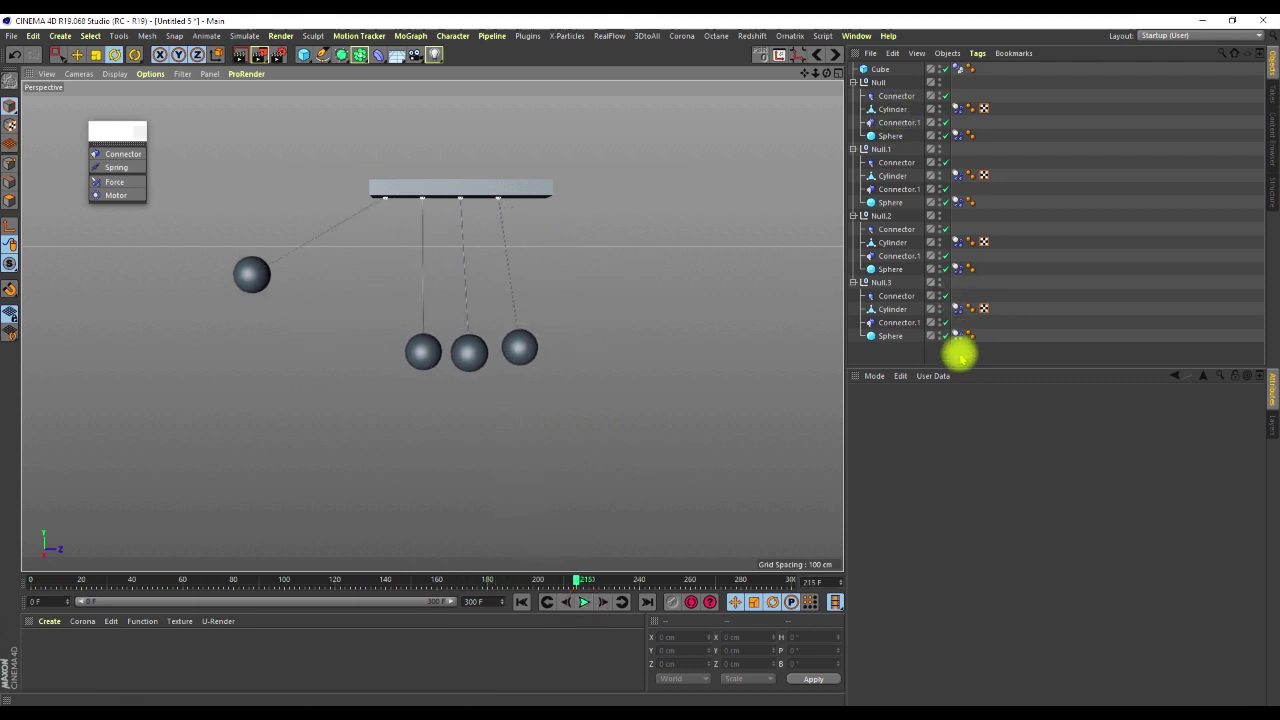
Step: Set the collision Bounce of the eight Dynamics Body tags to 90 %, test the simulation and rewind it to frame 0
drag(957, 94, 957, 70)
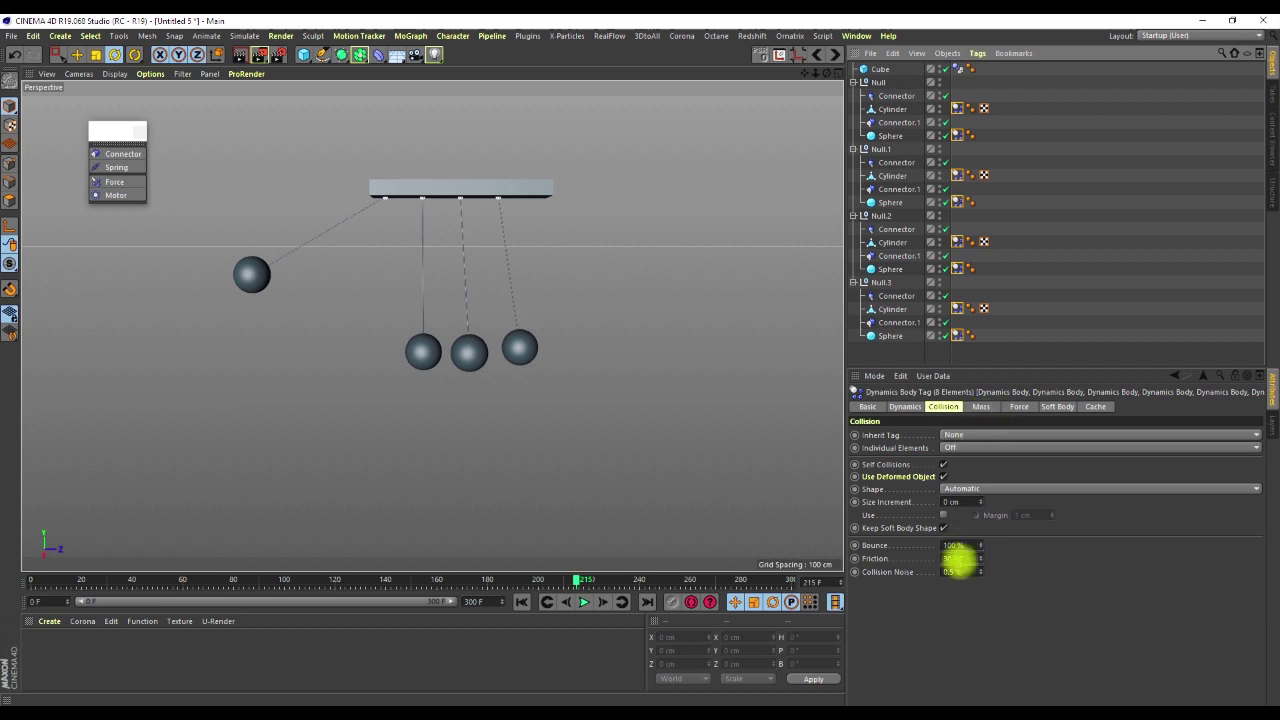
drag(968, 546, 932, 550)
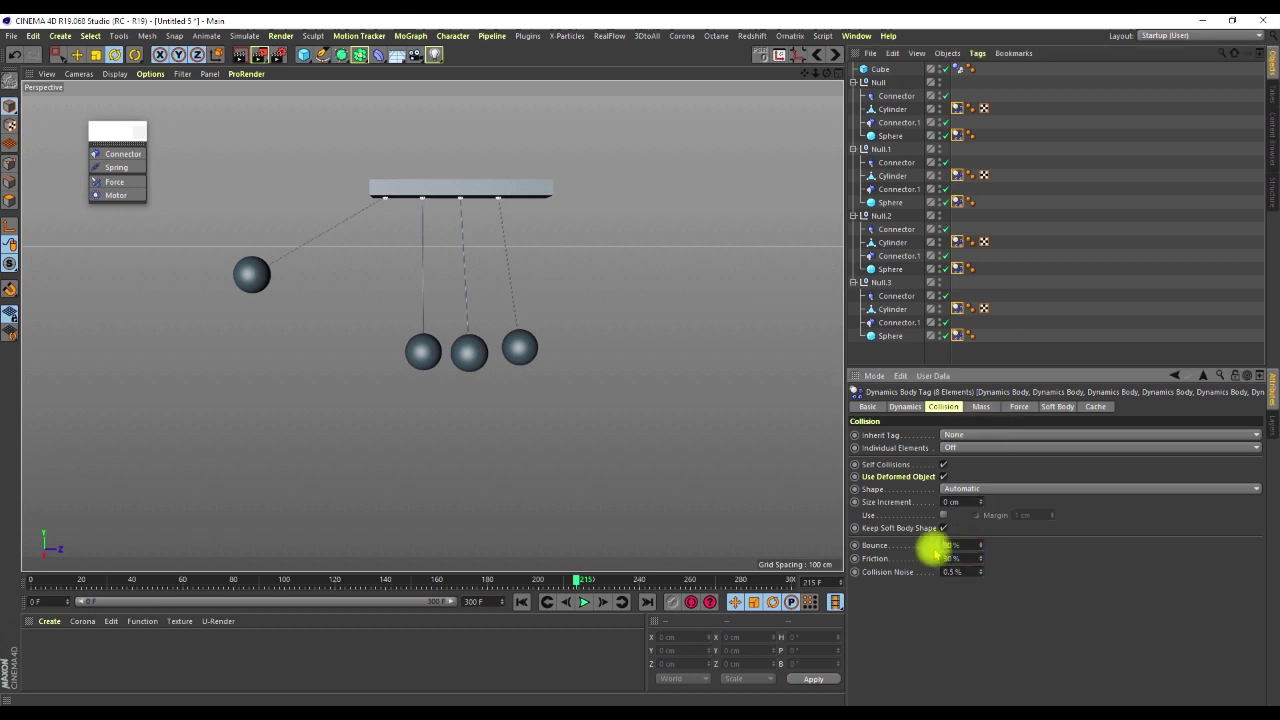
click(519, 602)
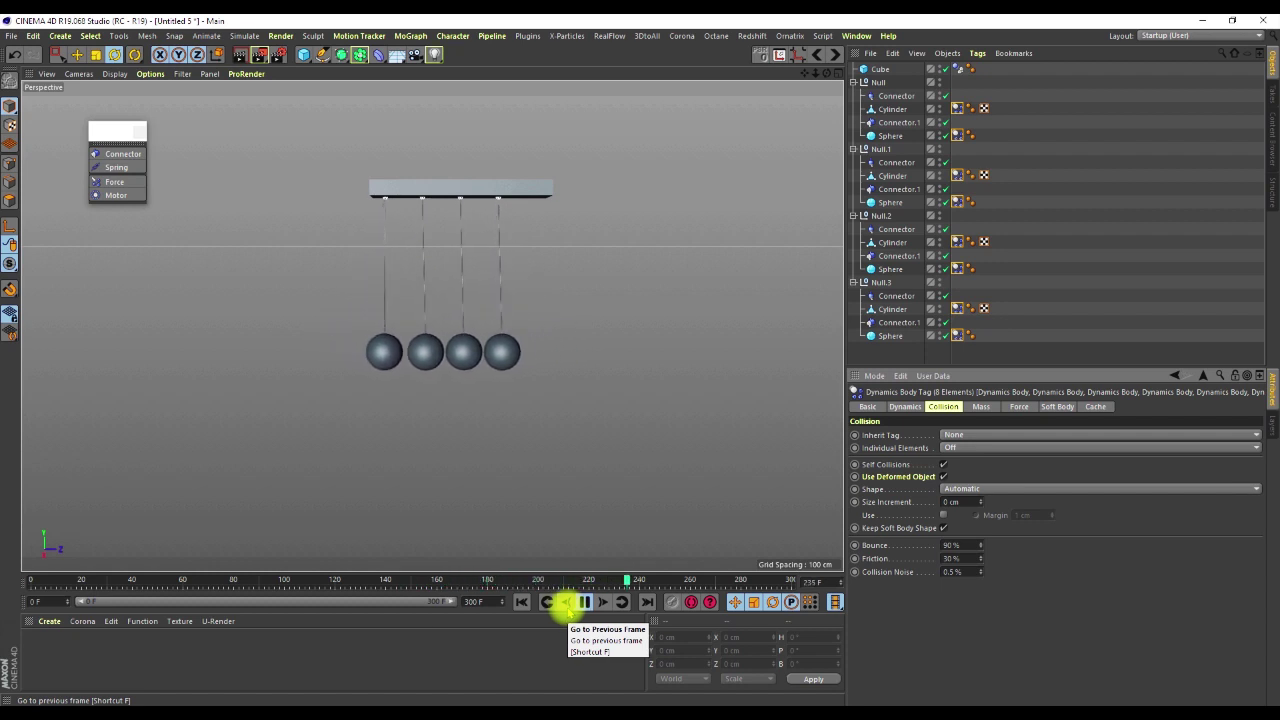
click(524, 602)
click(585, 602)
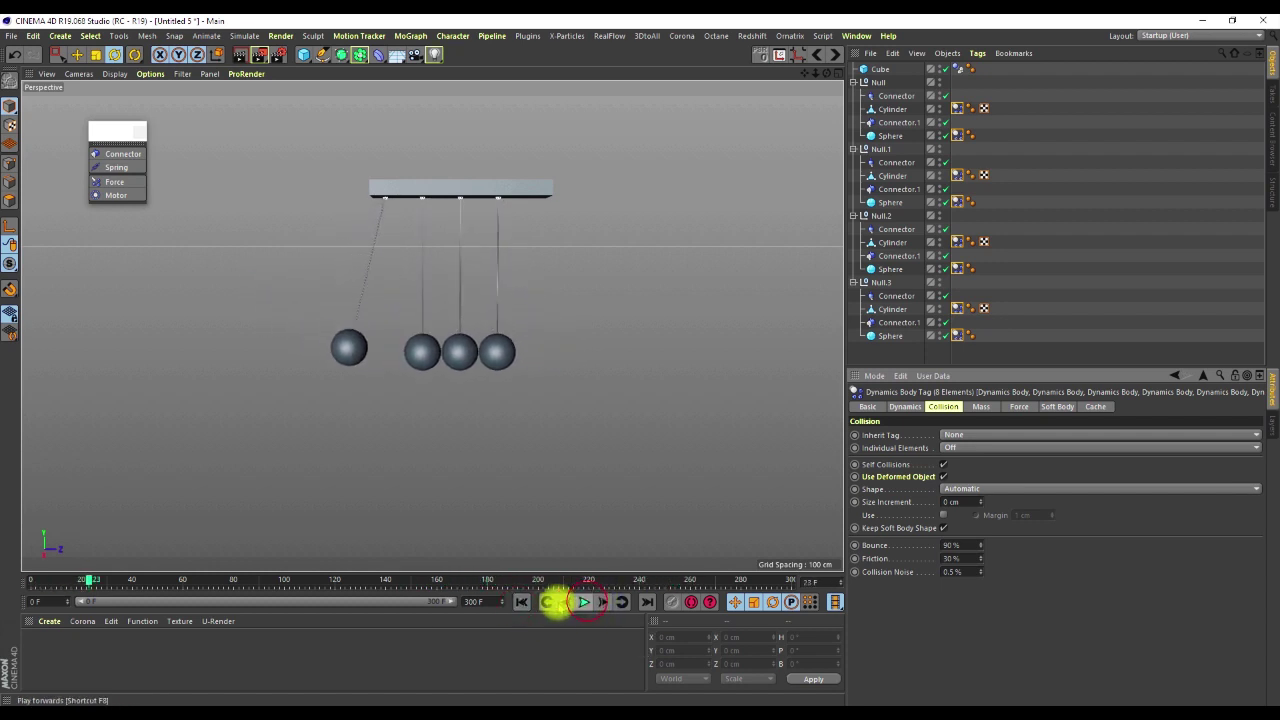
click(520, 601)
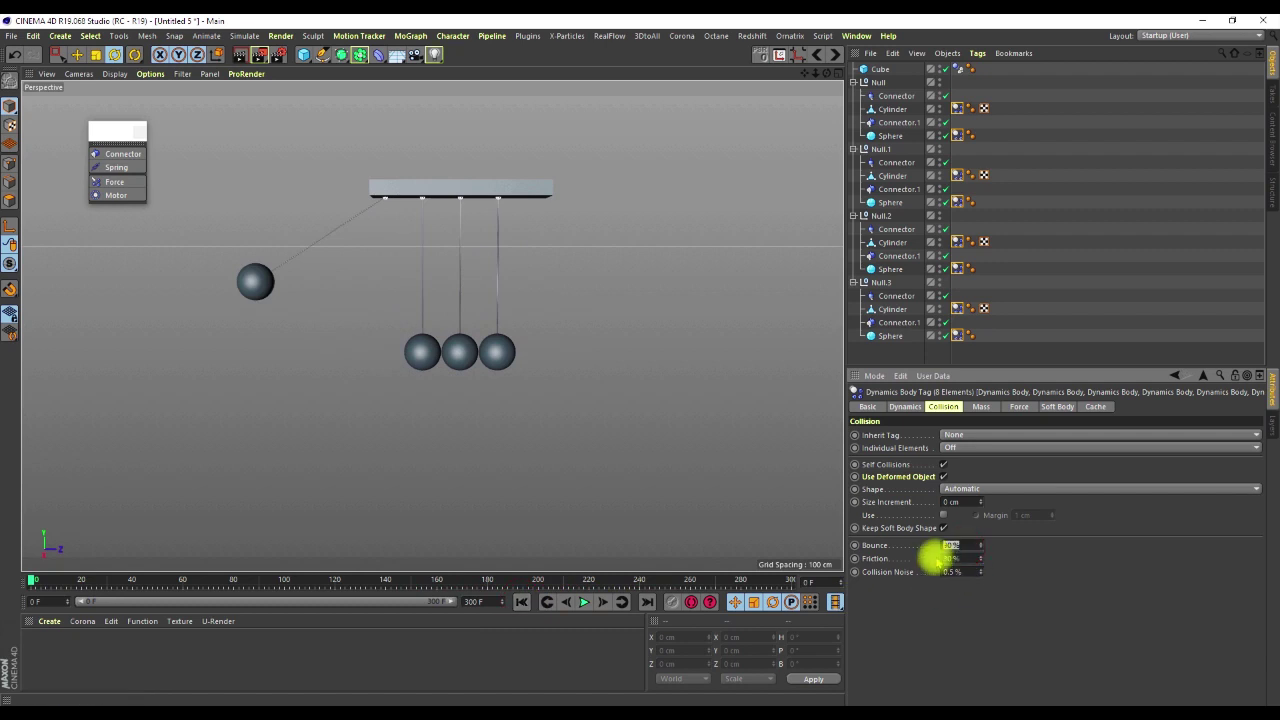
Step: Look through the Force, Mass, Soft Body and Cache settings of the eight Dynamics Body tags and play the simulation again
click(1020, 407)
click(977, 406)
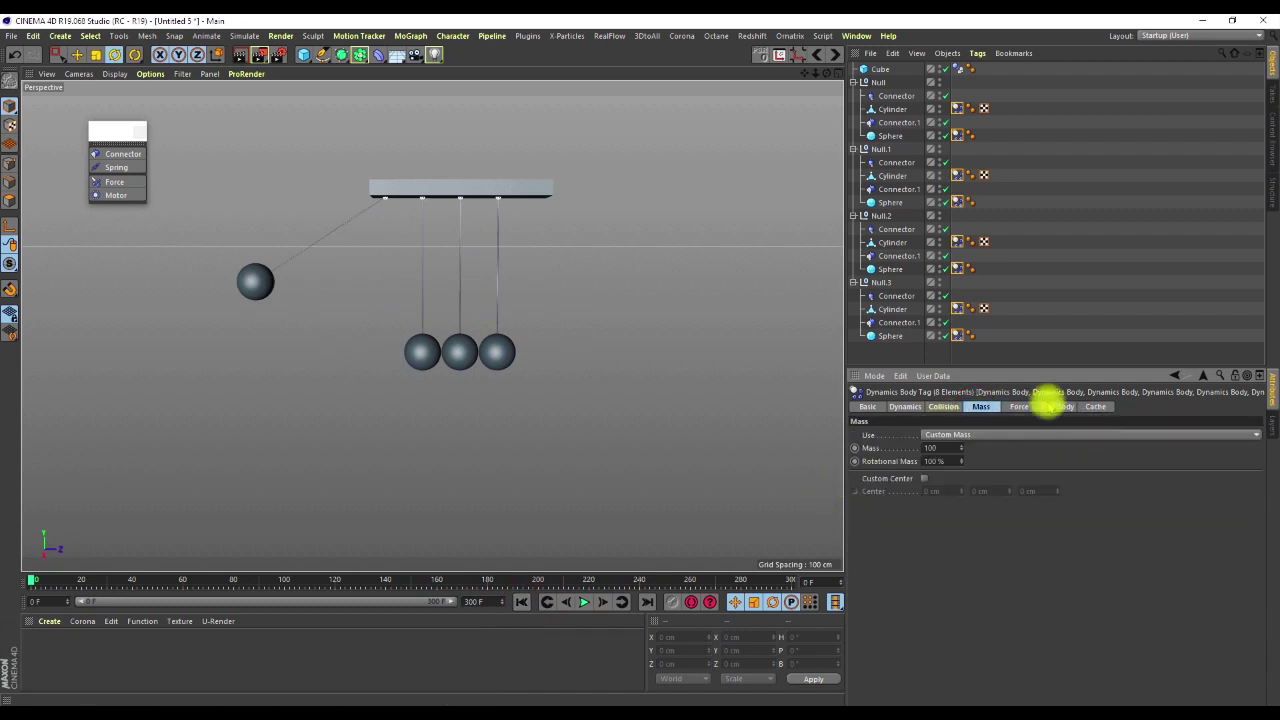
click(1055, 407)
click(1093, 407)
click(1024, 406)
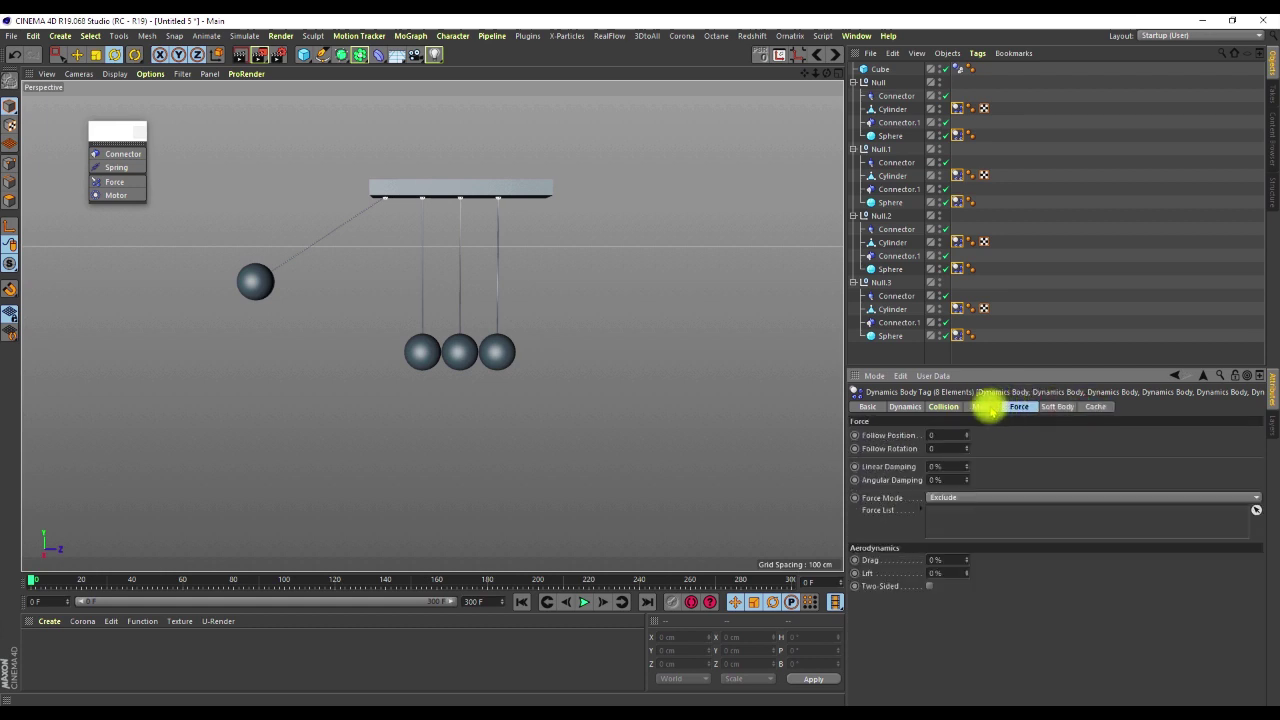
click(984, 406)
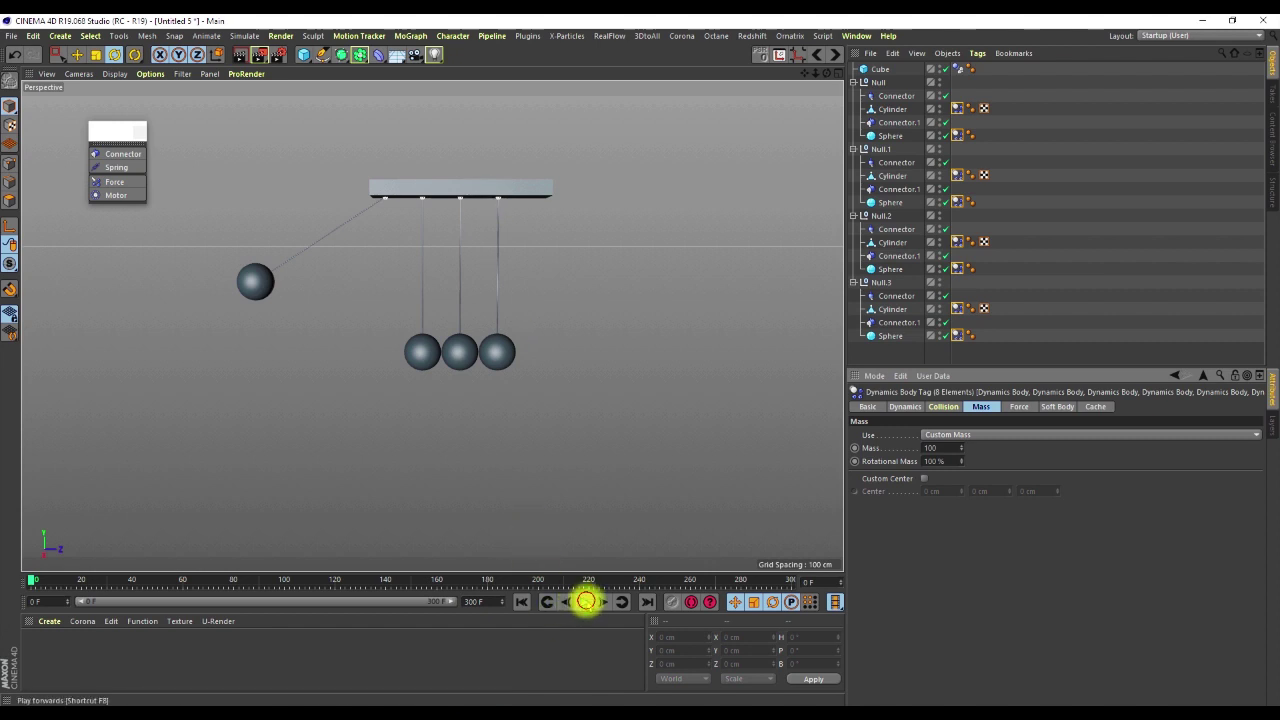
click(586, 601)
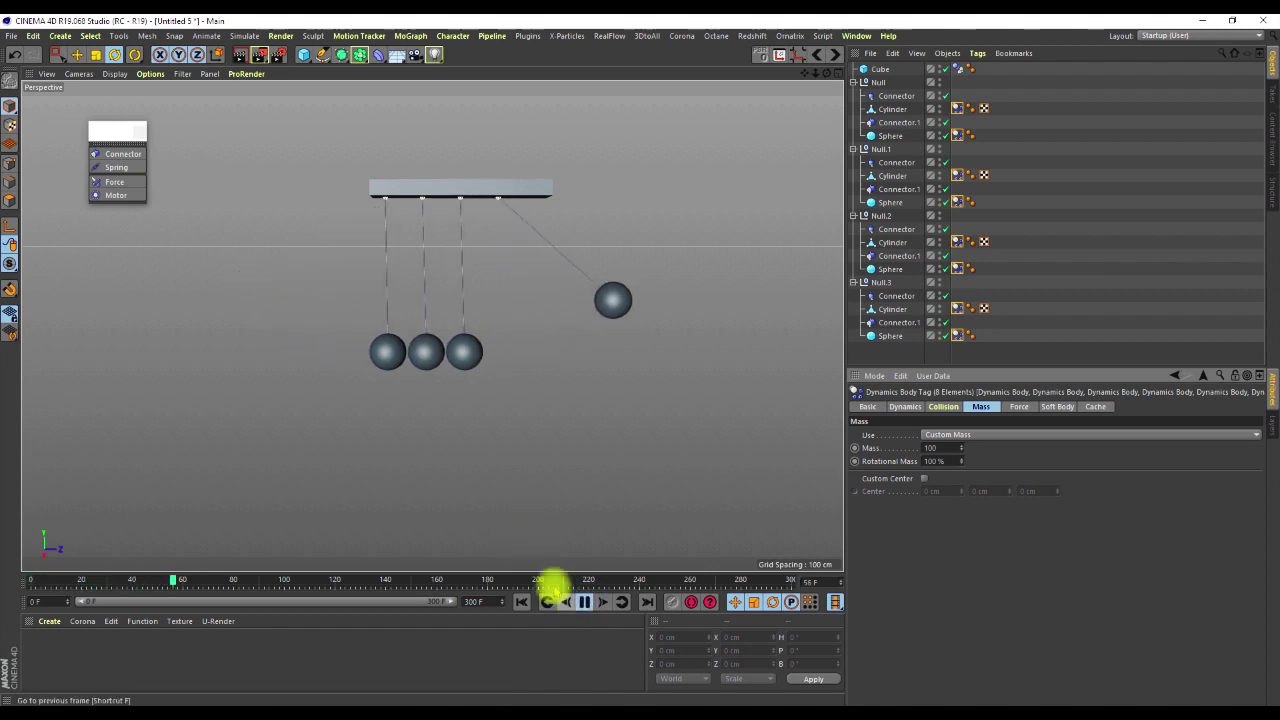